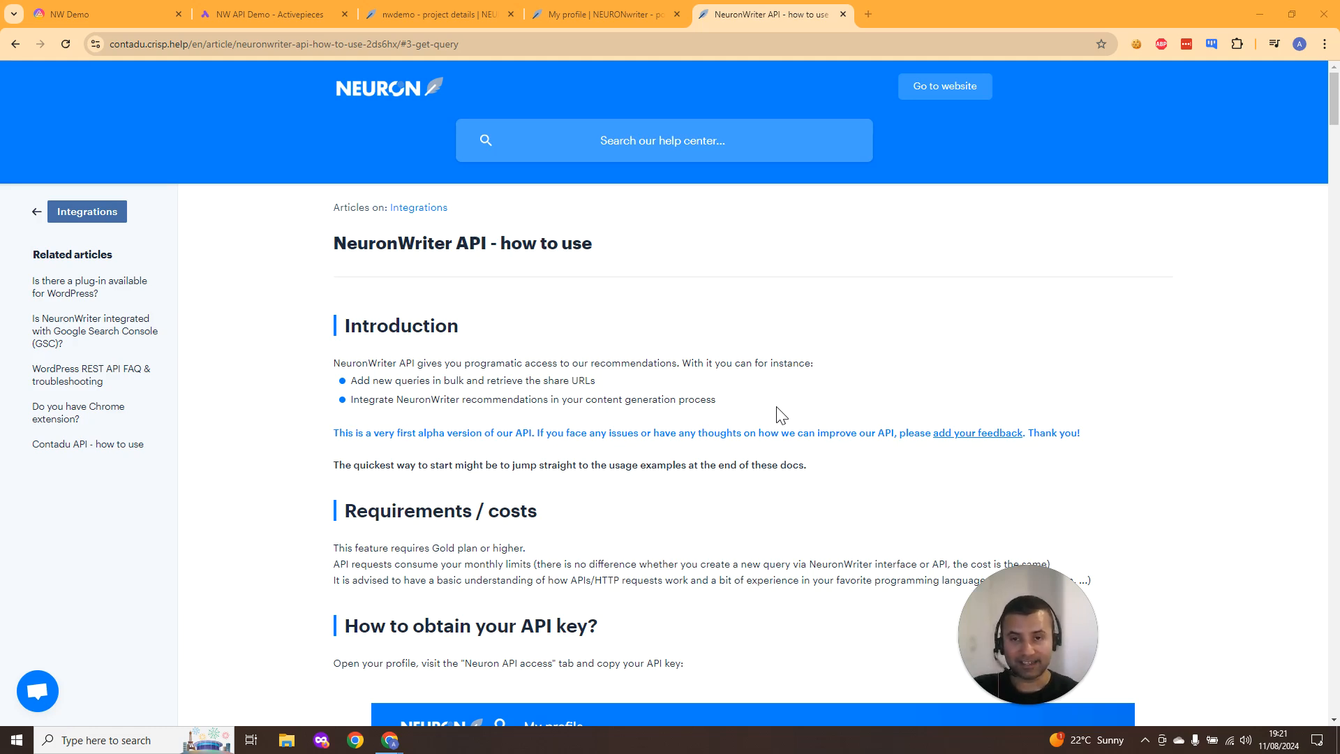
# - Select the Neuron API key on the profile's Neuron API access page
pyautogui.click(593, 14)
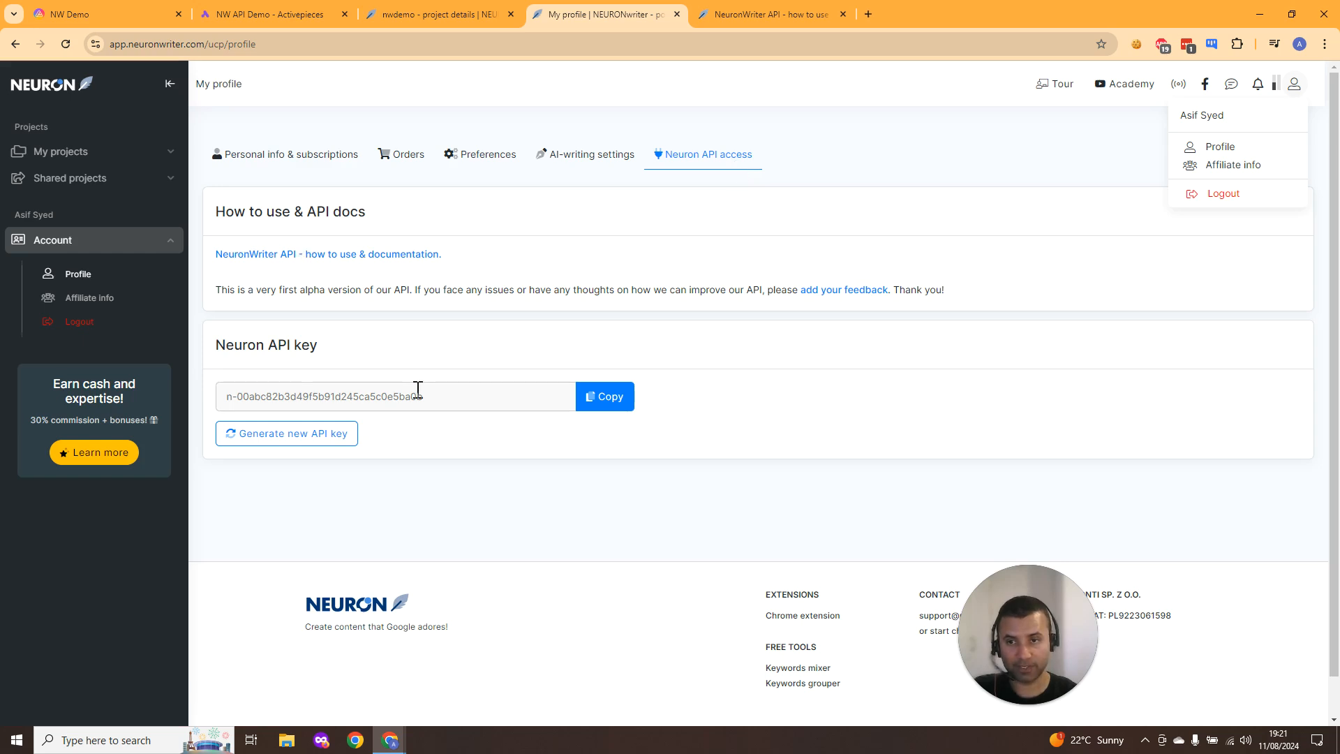
pyautogui.moveTo(439, 397); pyautogui.dragTo(314, 377)
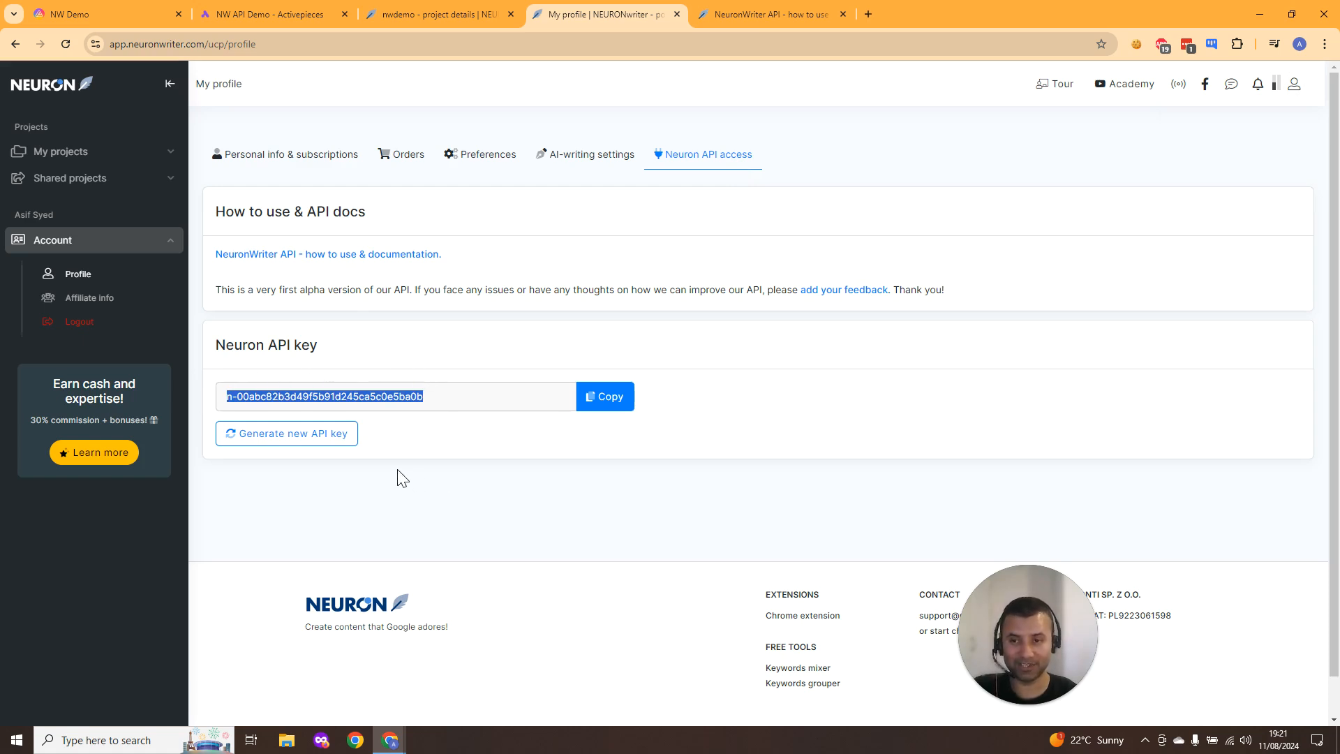
# - Read through the NeuronWriter API documentation down to the Python usage example
pyautogui.click(739, 14)
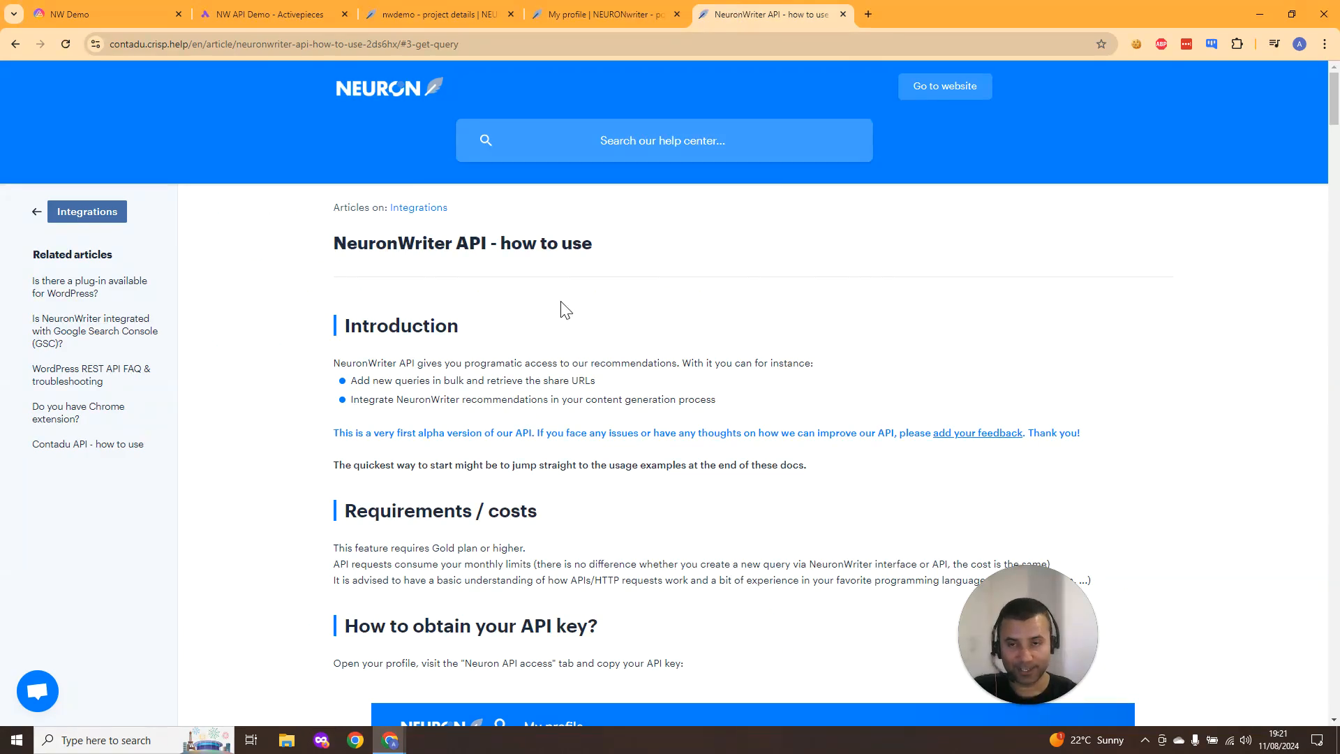
pyautogui.scroll(-1, 561, 303)
pyautogui.scroll(-3, 563, 308)
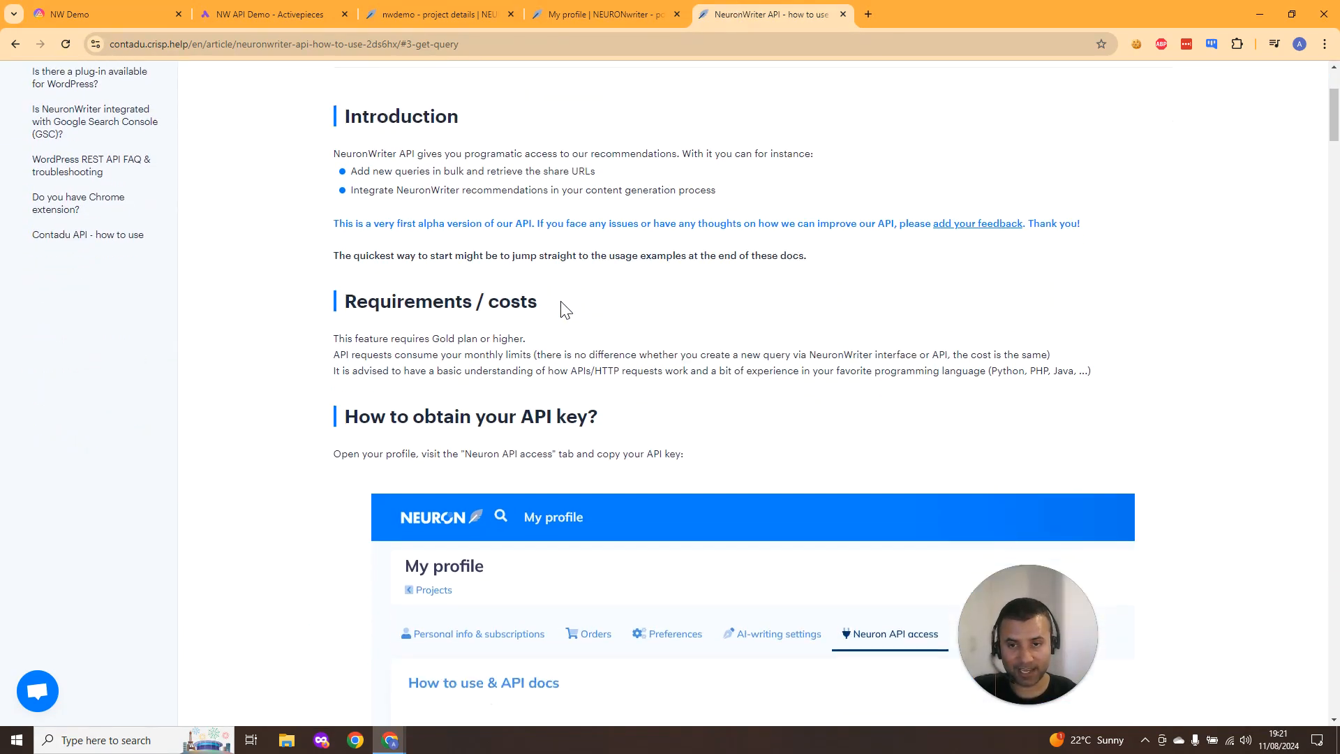
pyautogui.scroll(-10, 562, 303)
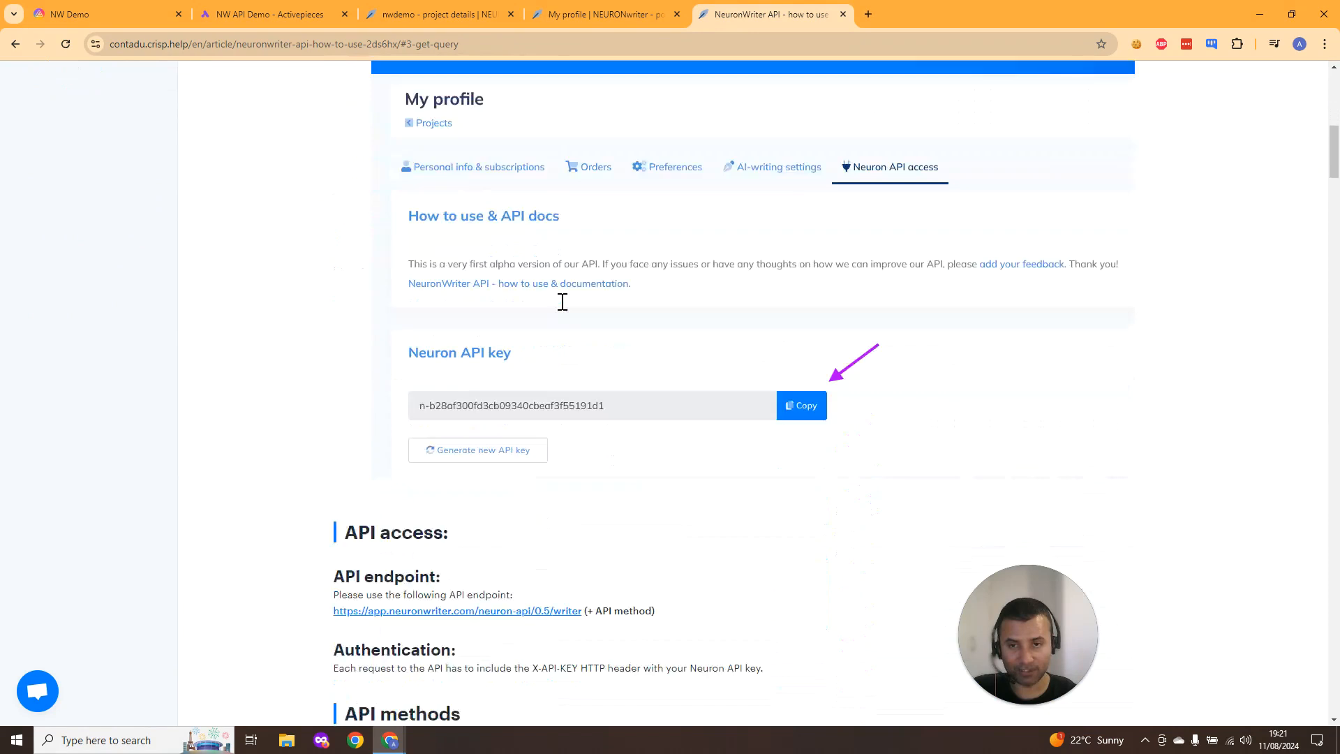
pyautogui.scroll(-1, 564, 307)
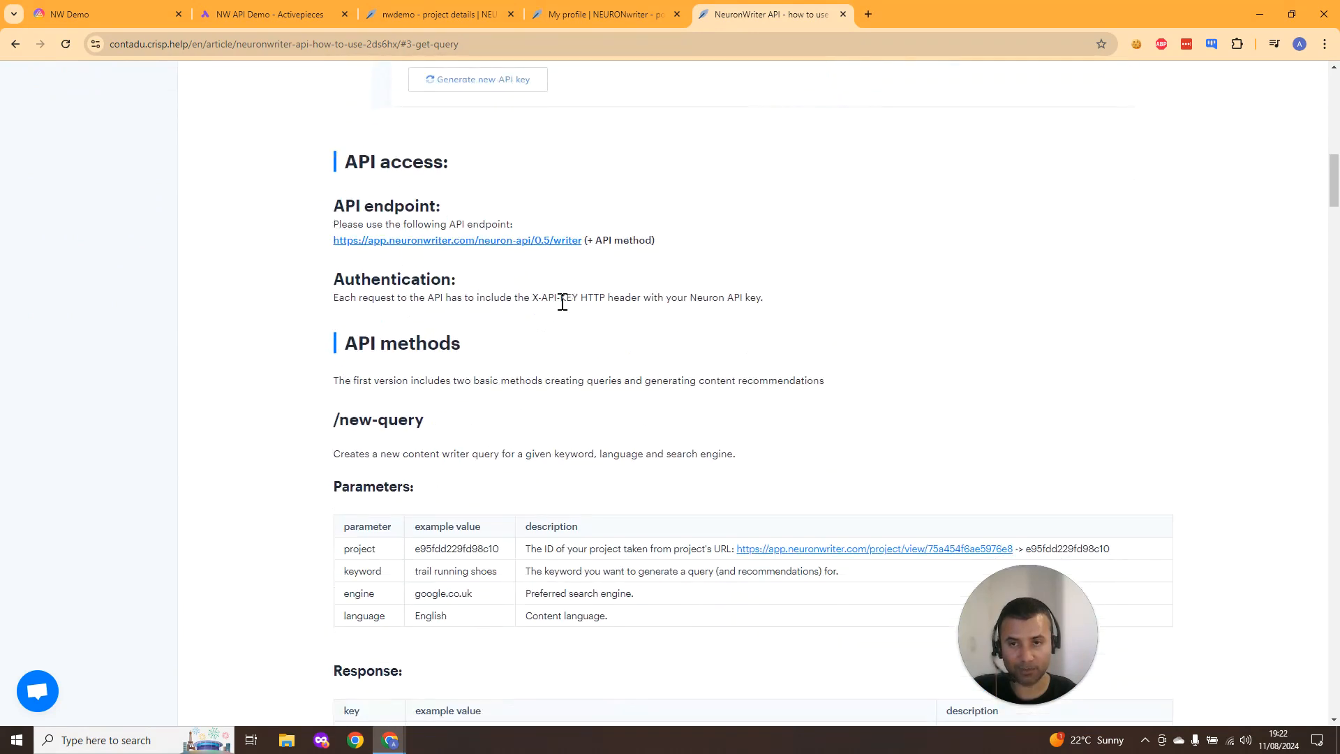
pyautogui.scroll(-1, 562, 303)
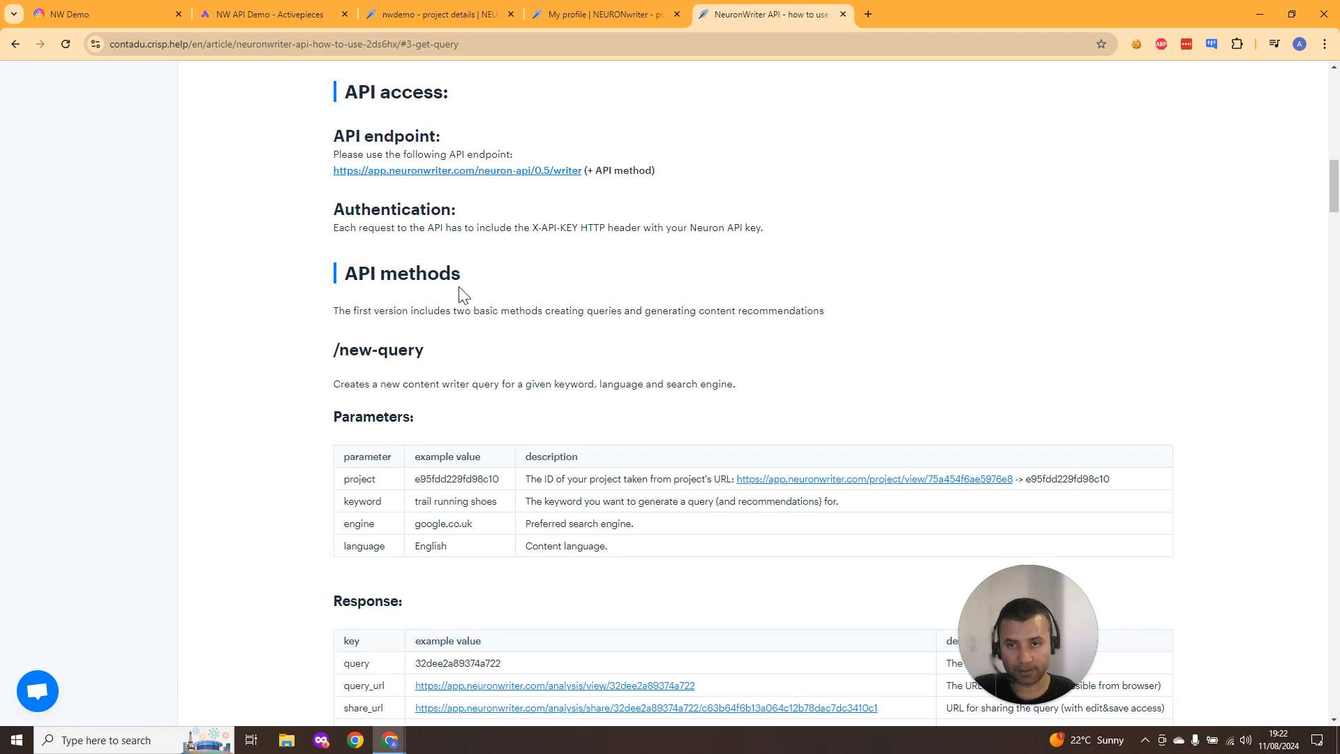
pyautogui.scroll(-1, 455, 307)
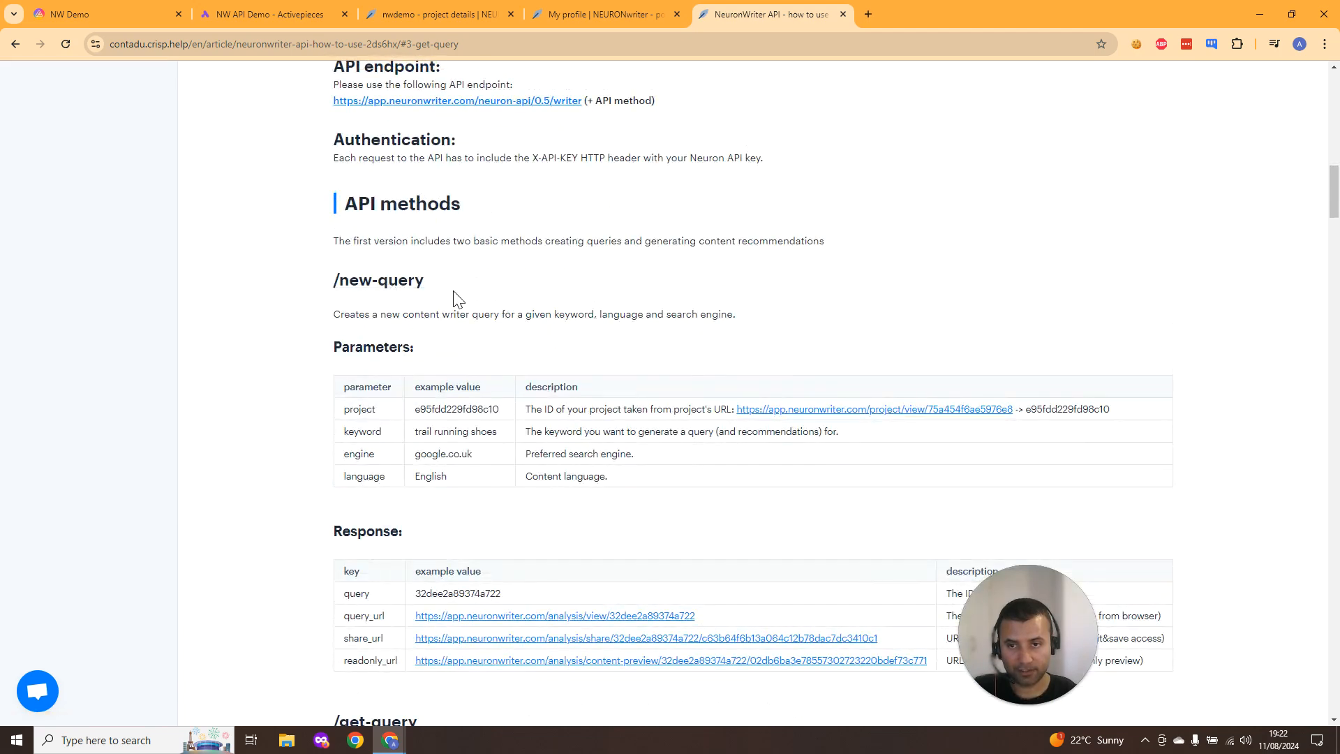
pyautogui.scroll(-15, 454, 298)
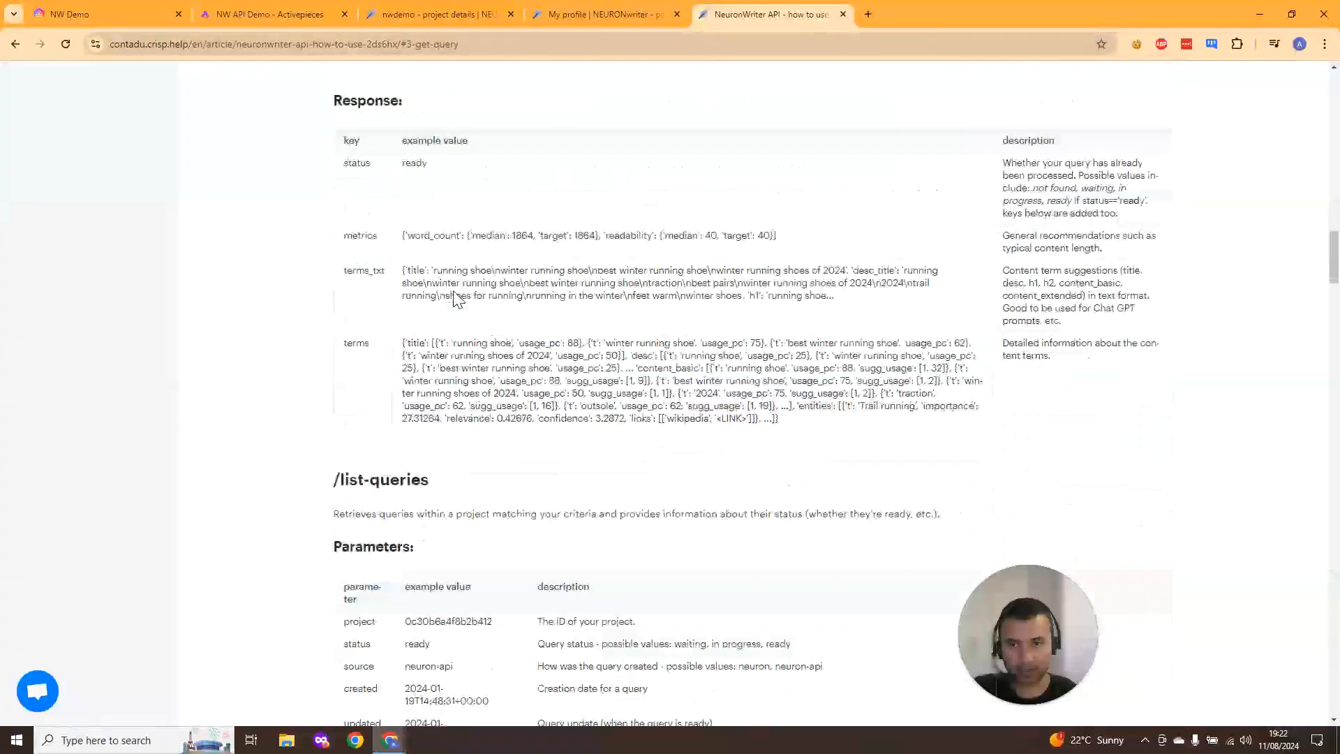
pyautogui.scroll(-20, 457, 299)
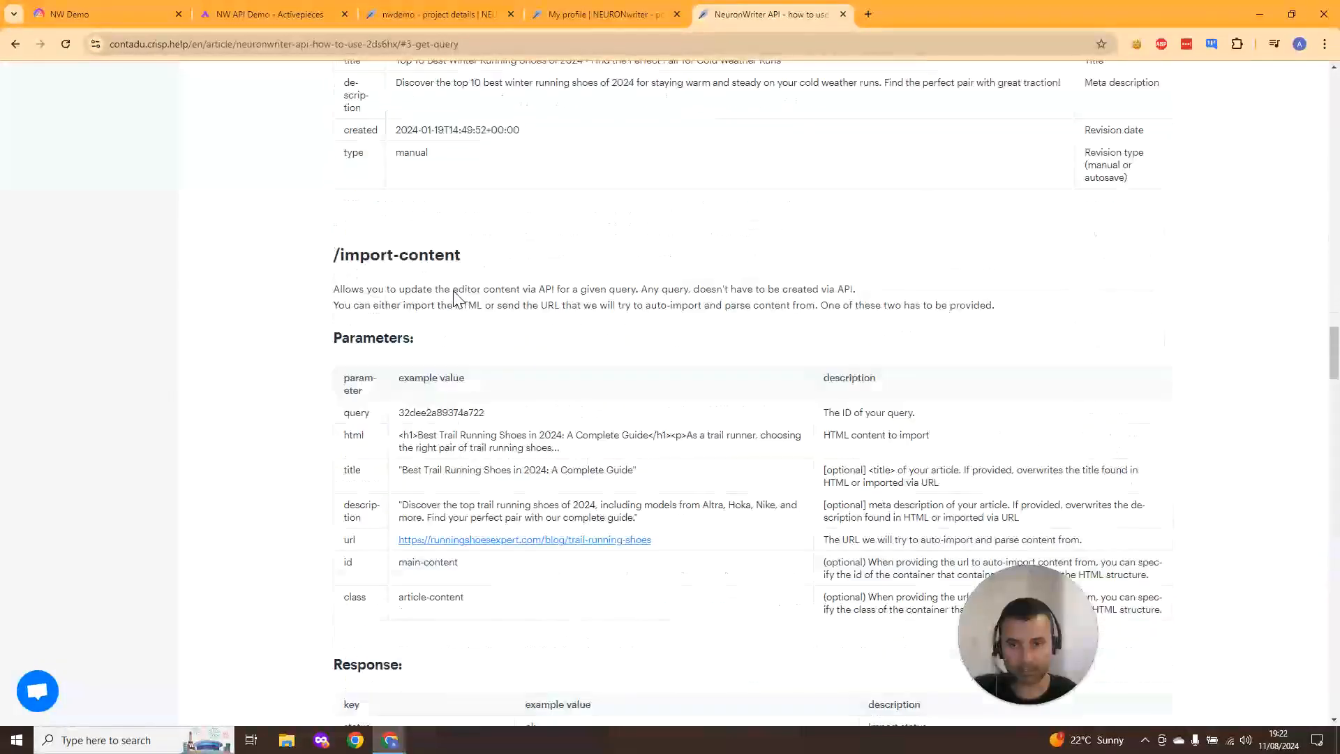
pyautogui.scroll(-4, 457, 299)
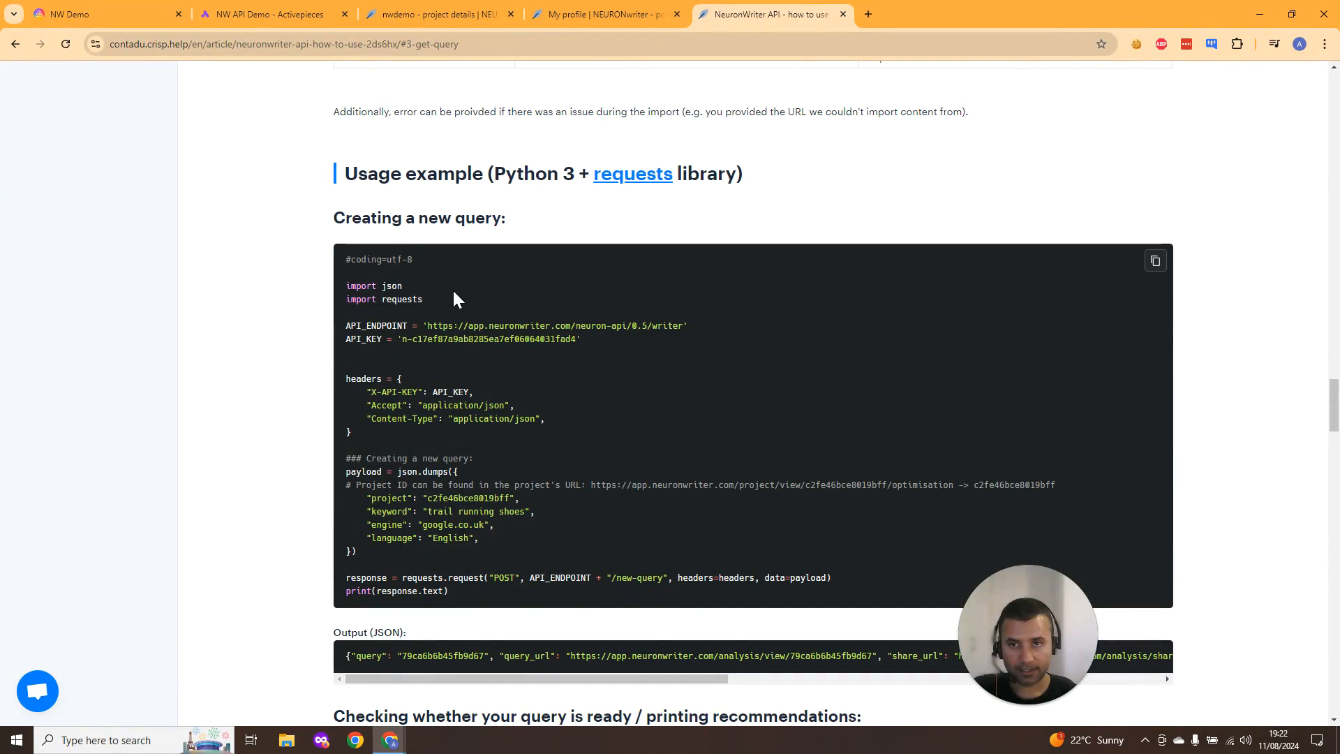
pyautogui.scroll(-1, 453, 299)
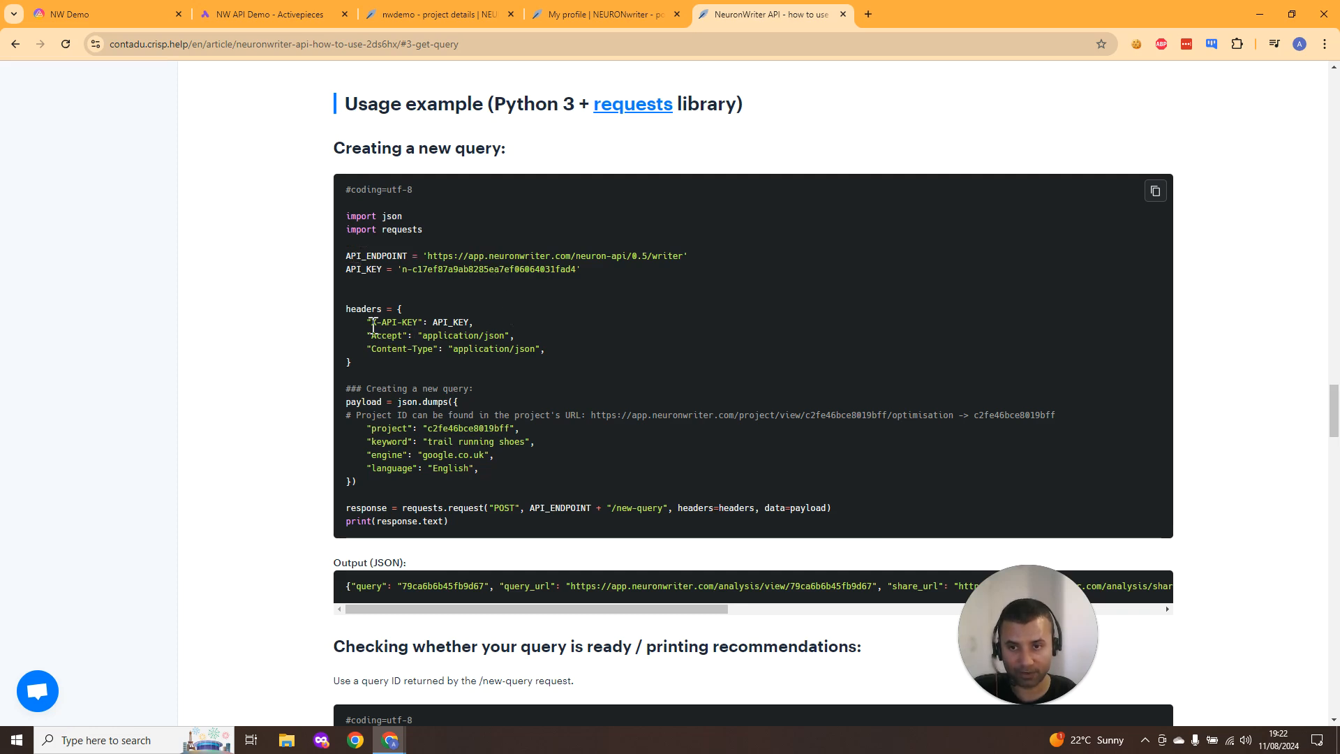
# - Highlight the request headers in the new-query Python example and review the surrounding code
pyautogui.moveTo(368, 324); pyautogui.dragTo(524, 348)
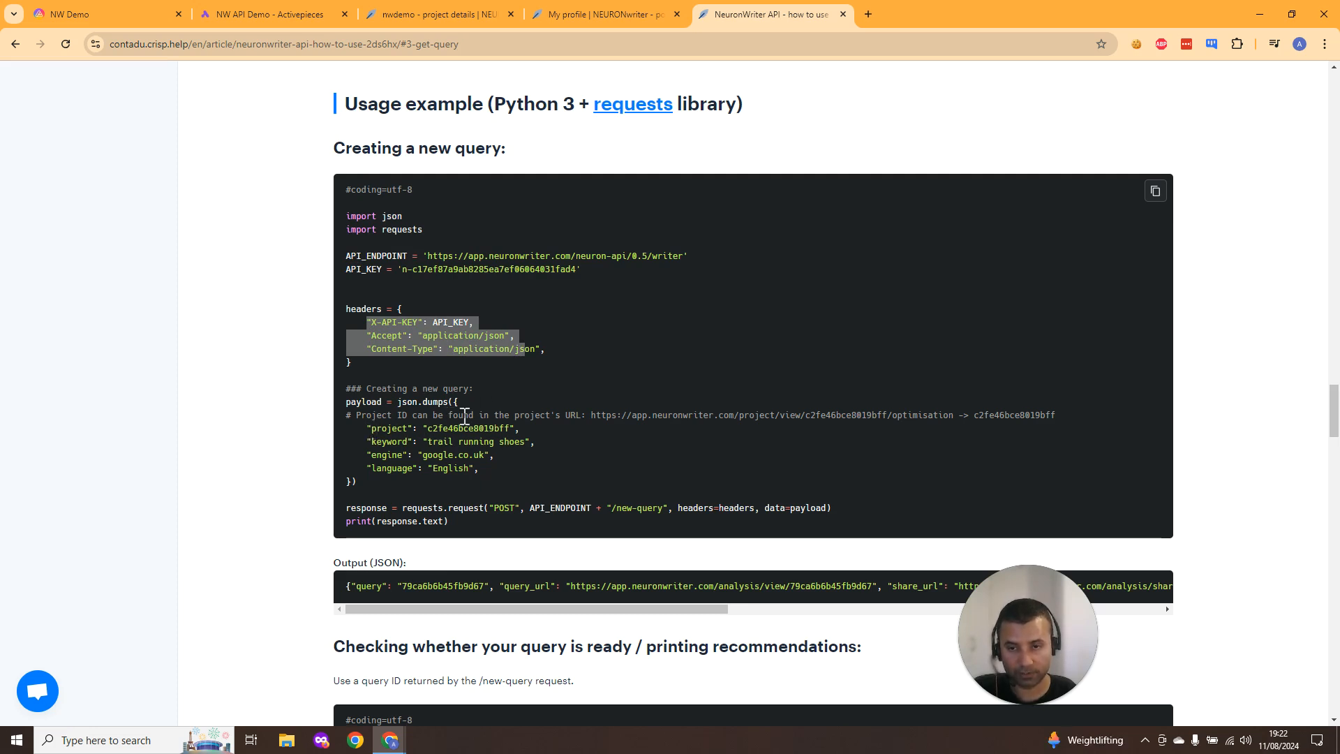
pyautogui.scroll(-1, 464, 416)
pyautogui.scroll(1, 463, 416)
pyautogui.scroll(-4, 463, 416)
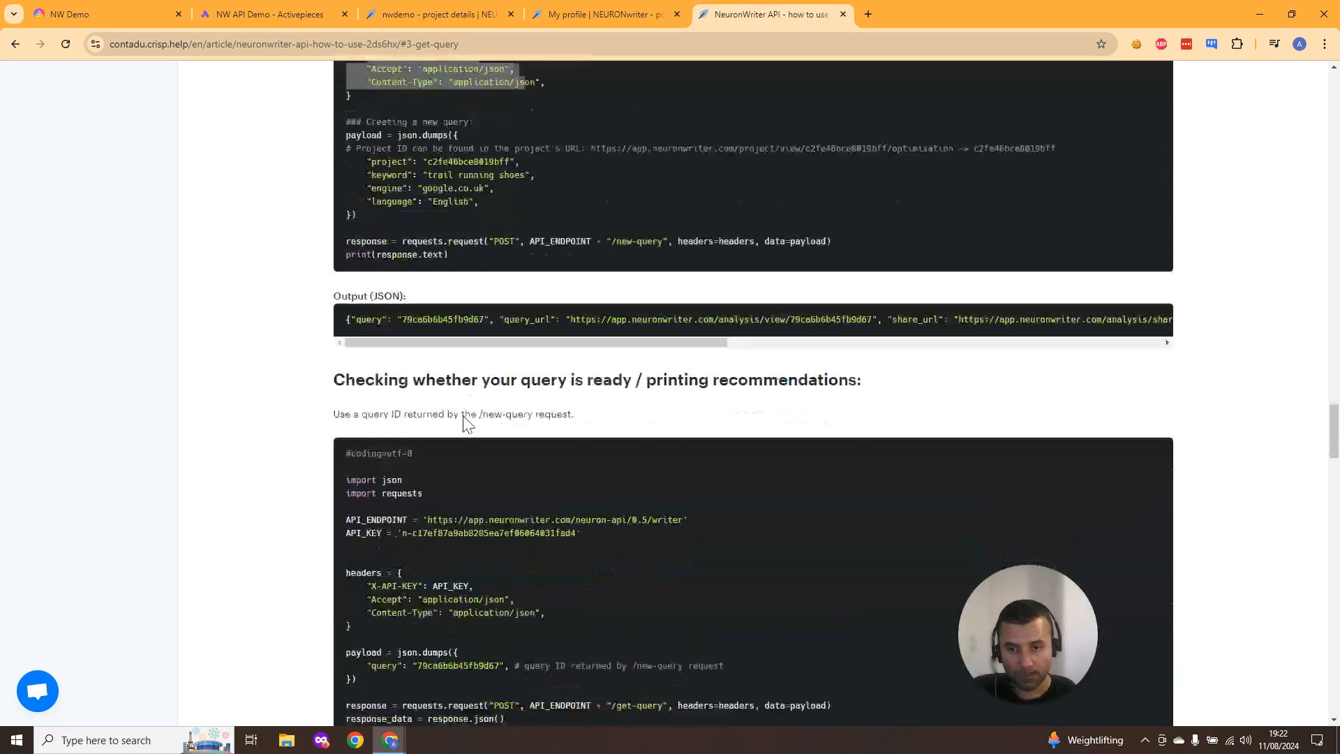
pyautogui.scroll(-2, 463, 415)
pyautogui.scroll(3, 463, 416)
pyautogui.click(104, 14)
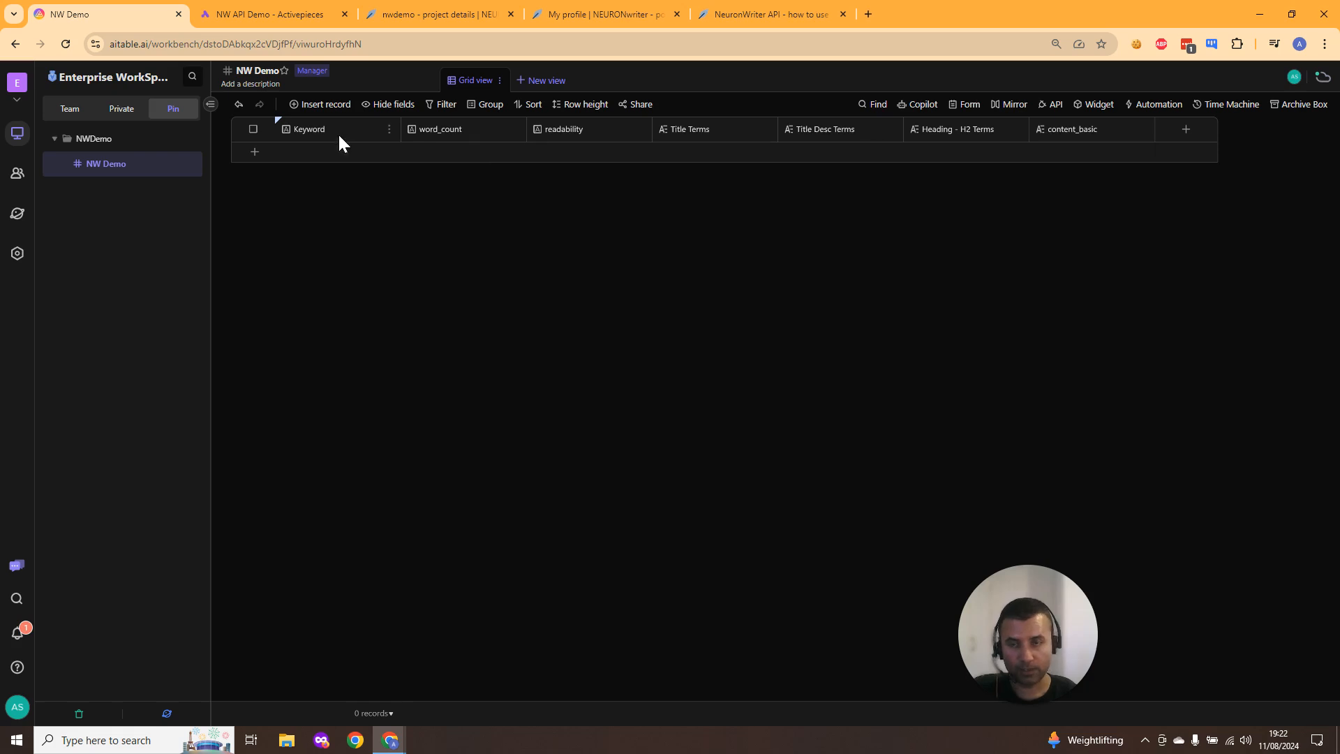
pyautogui.click(286, 14)
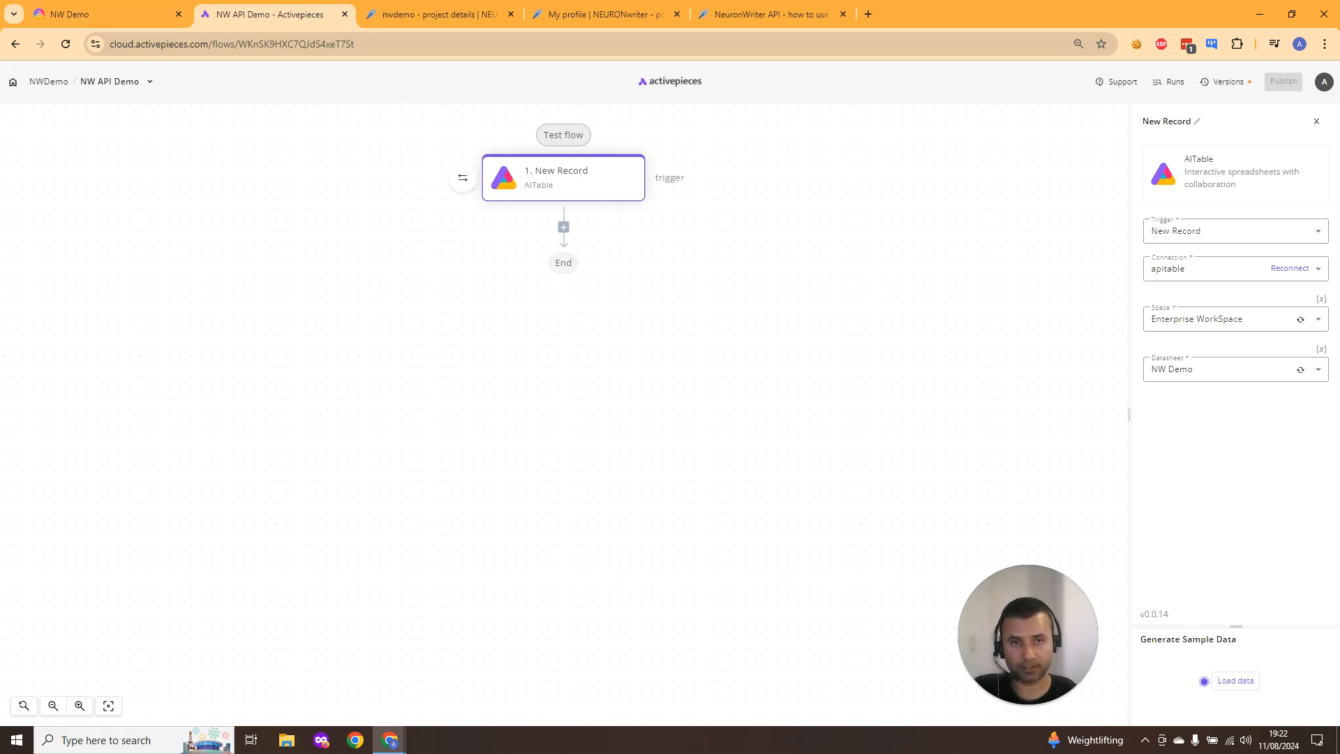
pyautogui.click(97, 8)
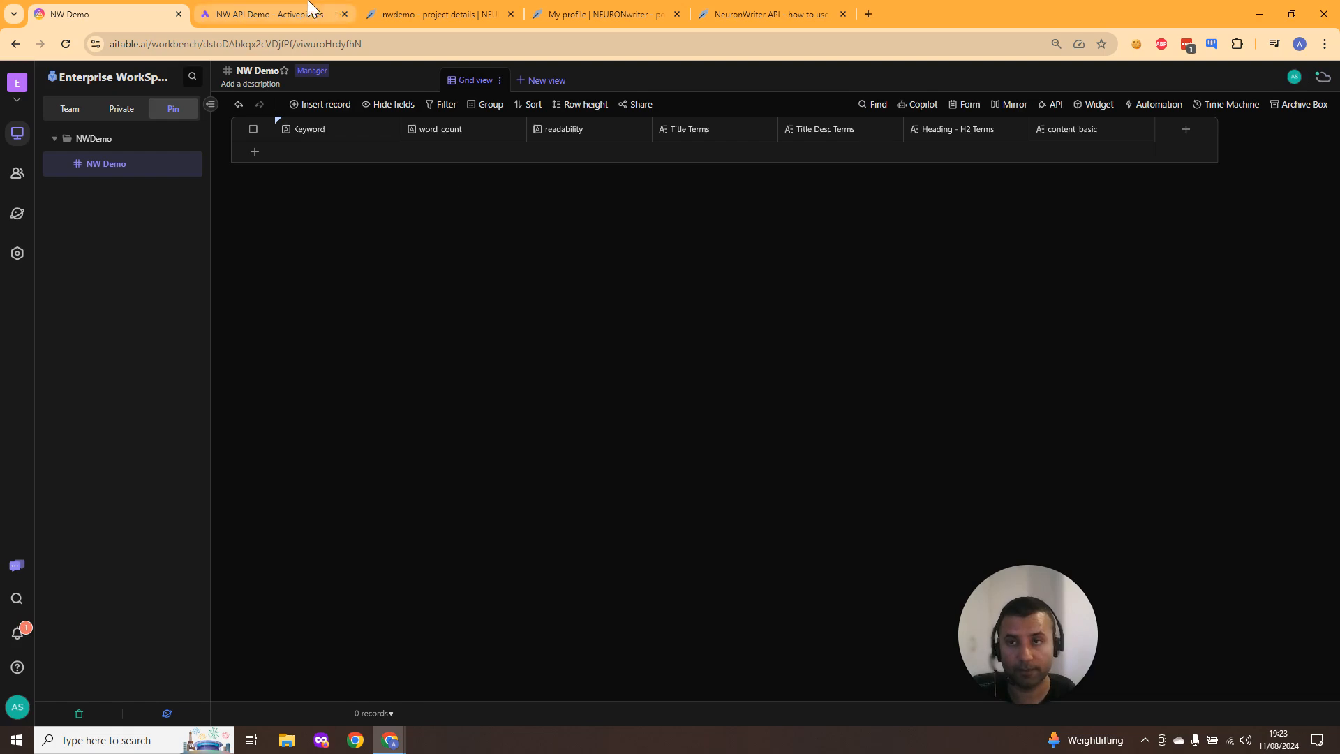
pyautogui.click(272, 14)
pyautogui.click(459, 13)
pyautogui.click(325, 16)
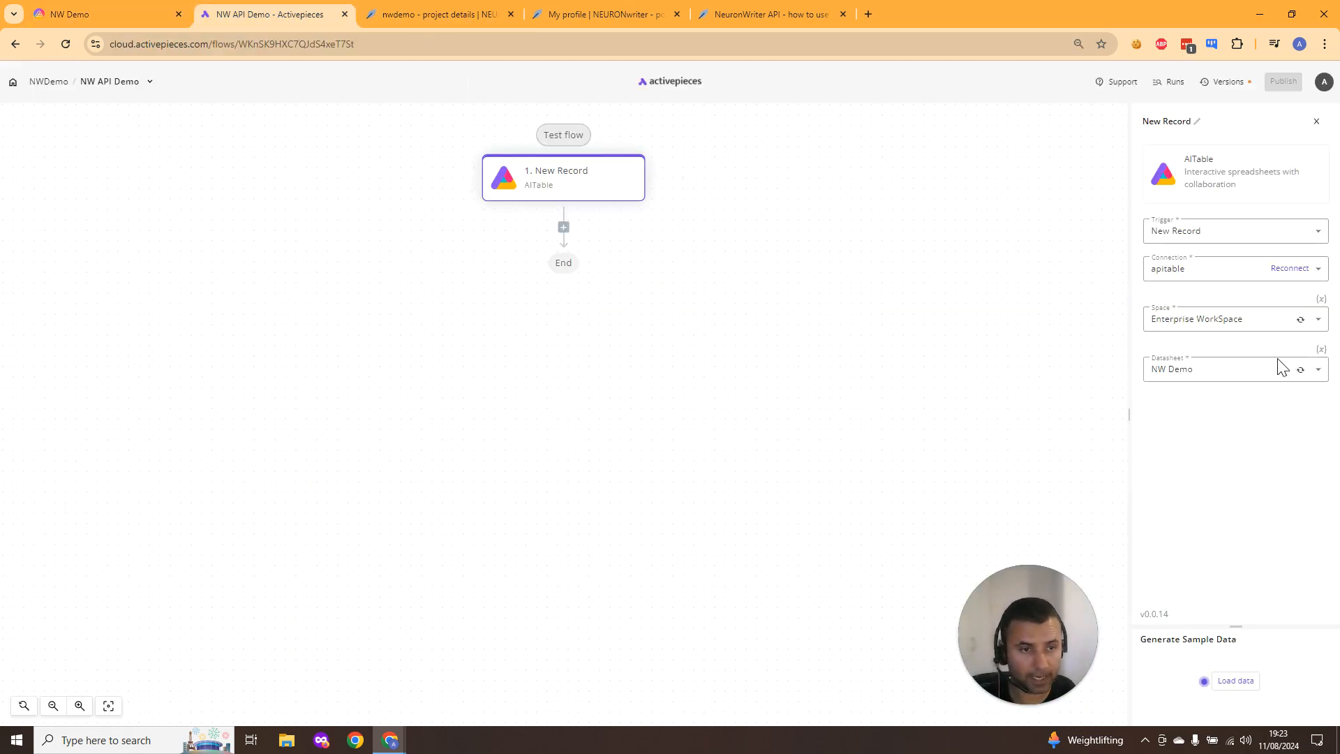
# - Add an HTTP step after the New Record trigger in the flow and open its action choices
pyautogui.moveTo(617, 202)
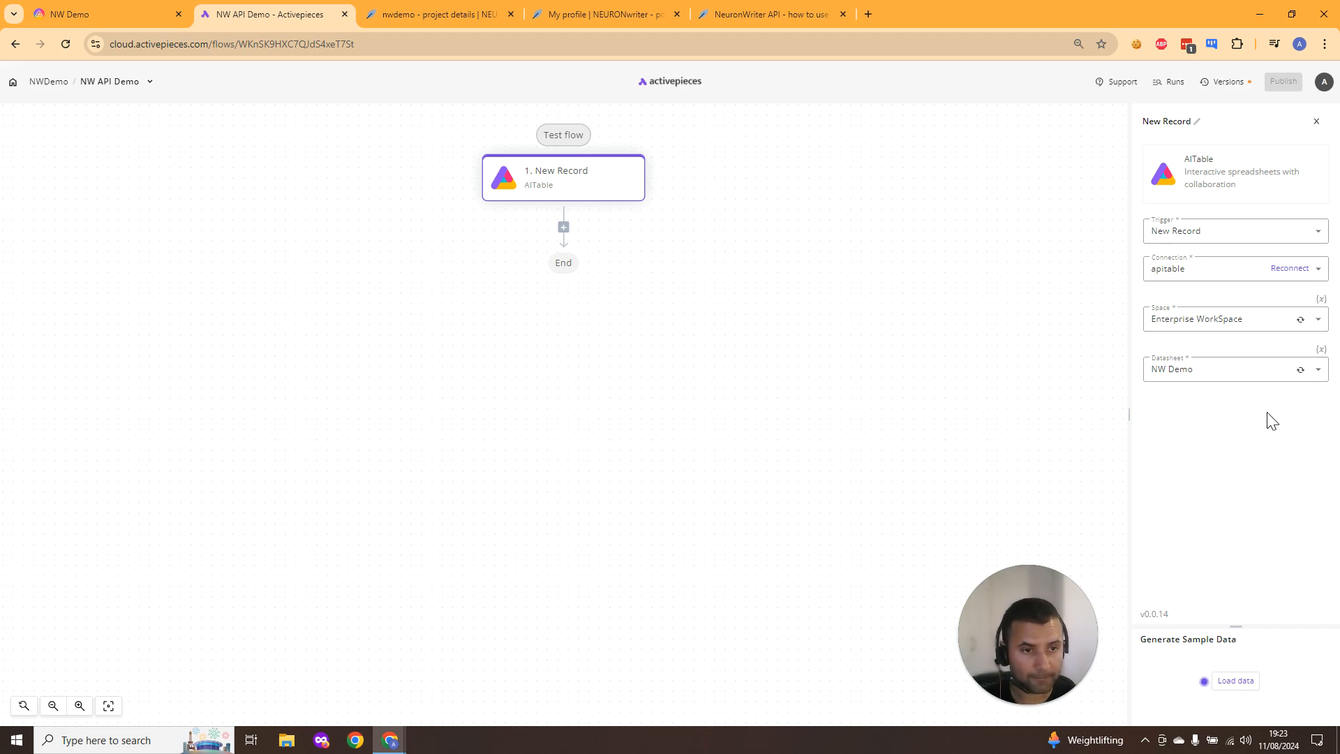
pyautogui.click(564, 228)
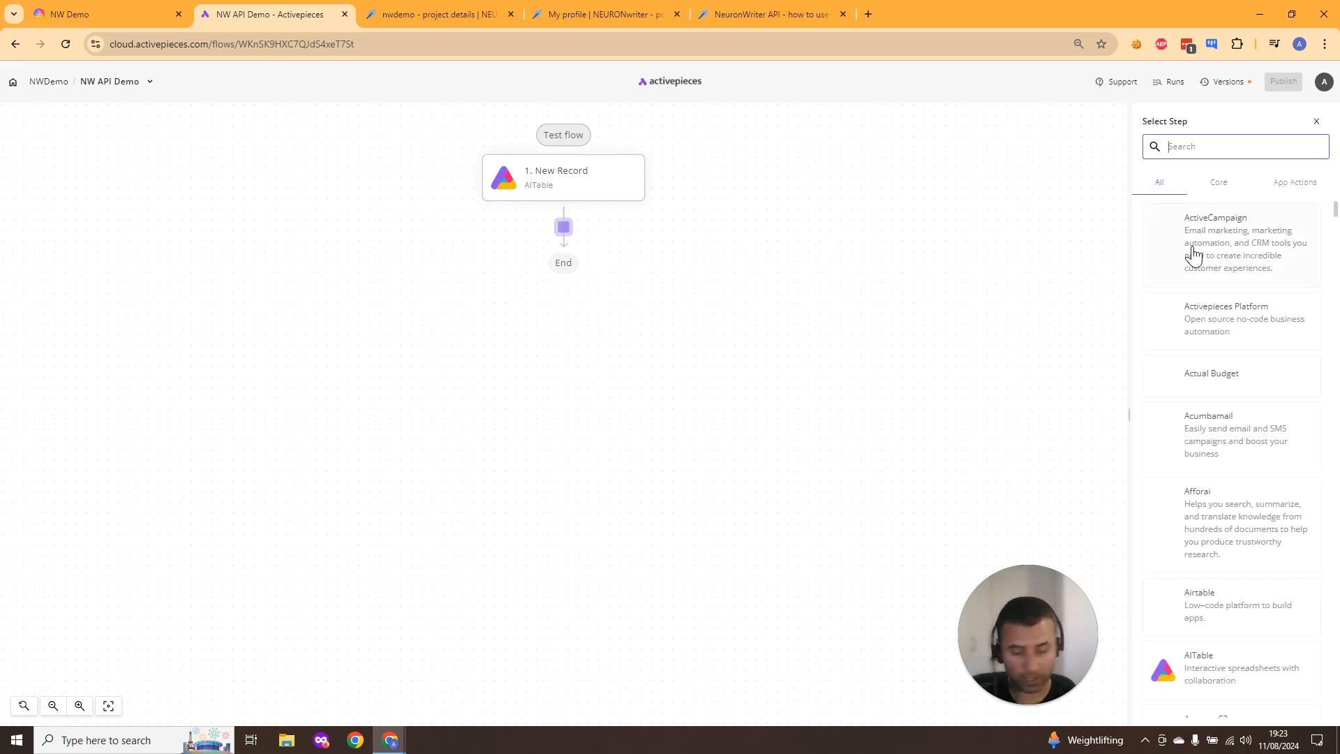
pyautogui.write('http')
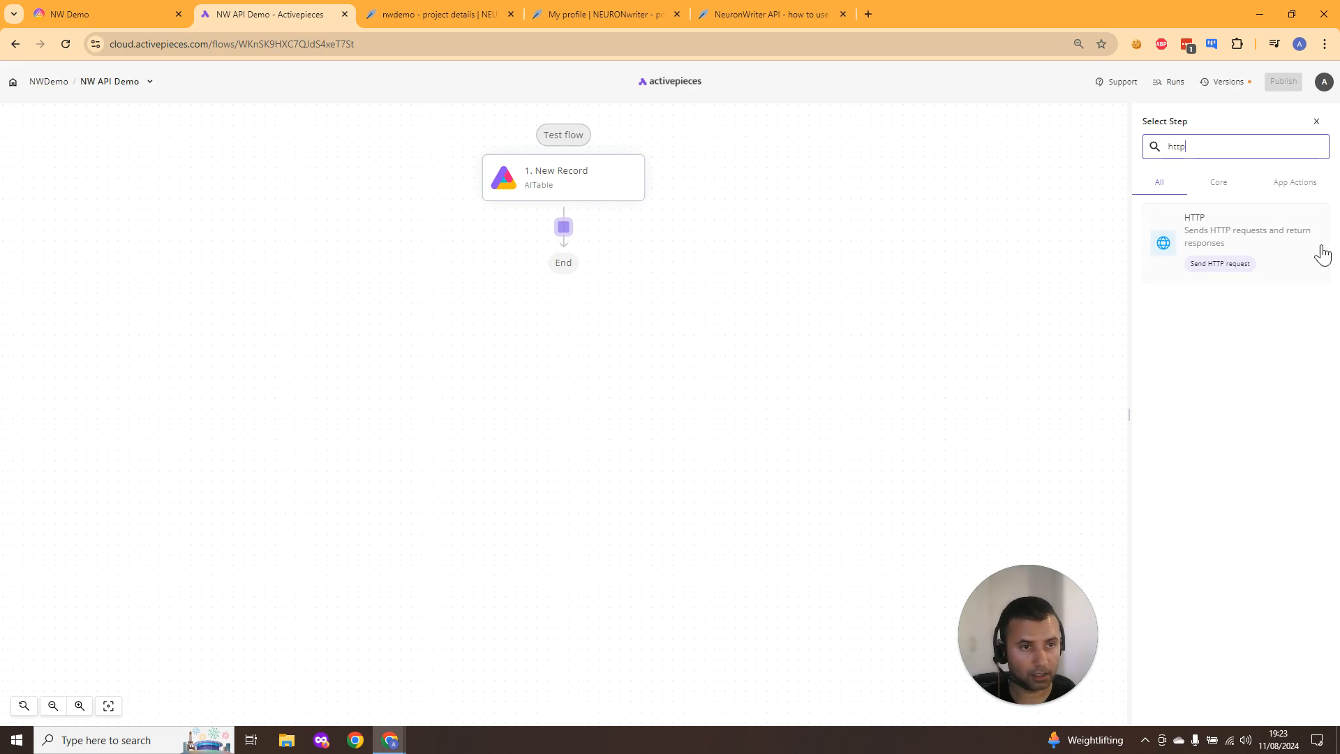
pyautogui.click(1288, 255)
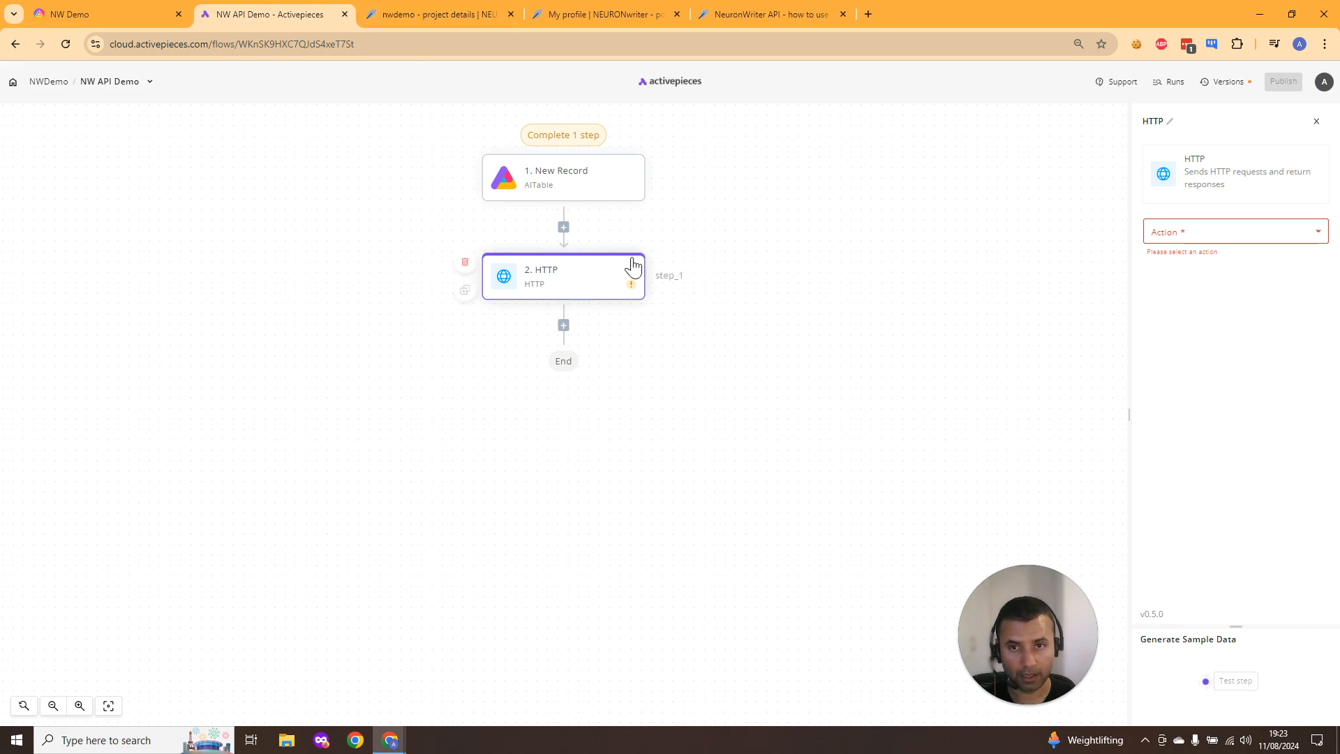
pyautogui.click(1280, 239)
# - Rearrange the browser tabs, moving the Activepieces flow first and the API documentation second
pyautogui.click(436, 14)
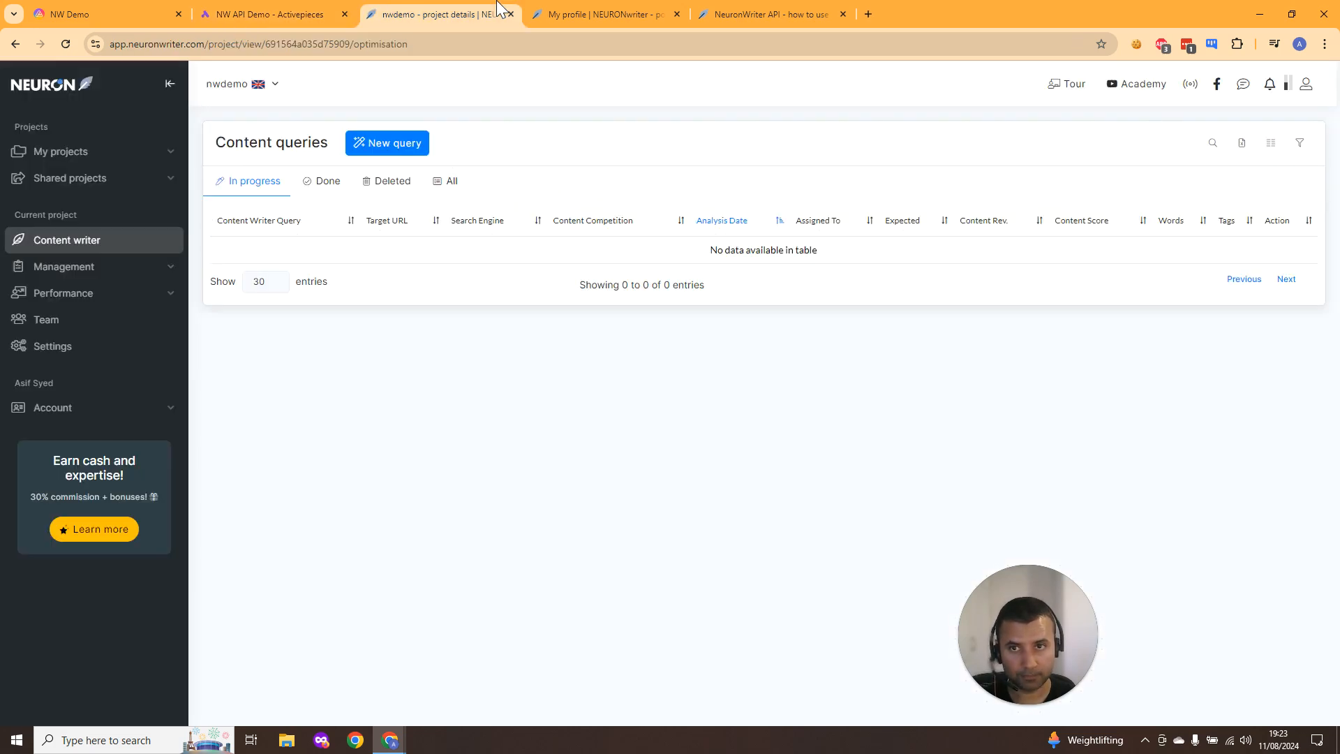
pyautogui.moveTo(268, 14); pyautogui.dragTo(140, 12)
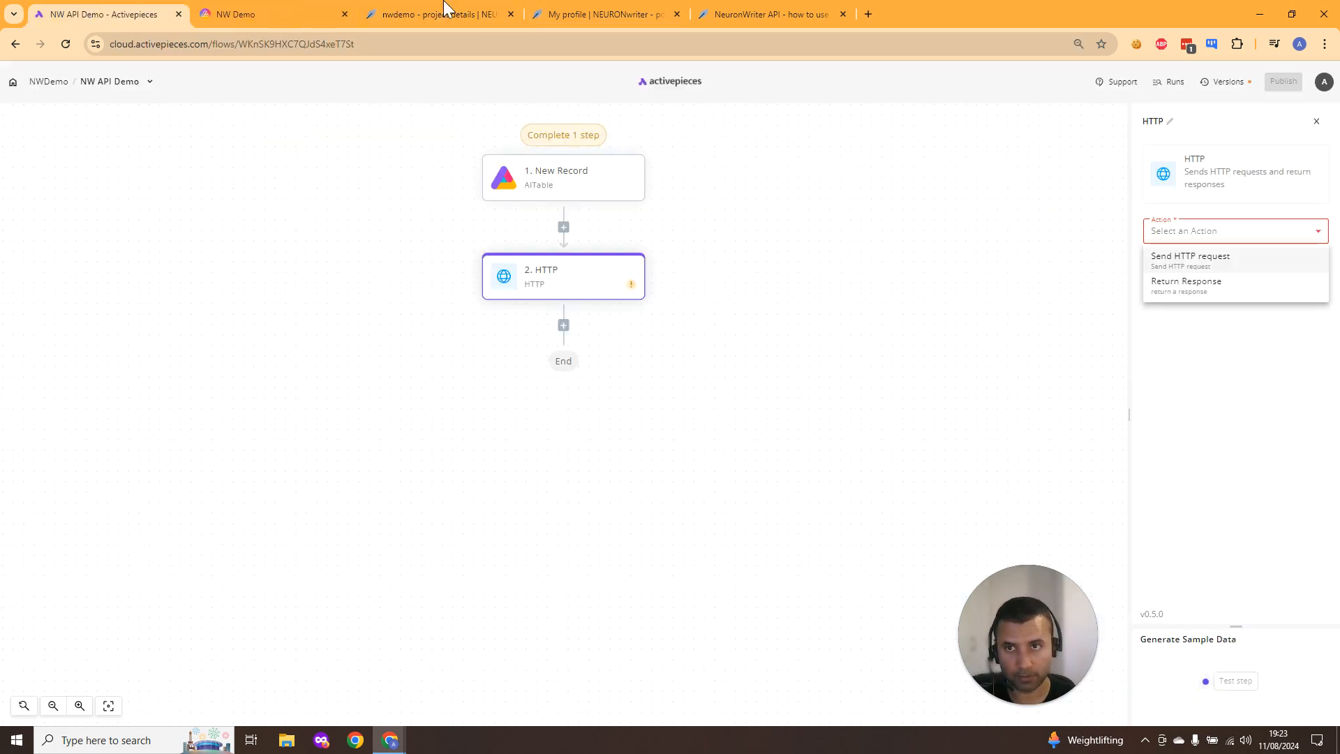
pyautogui.click(606, 10)
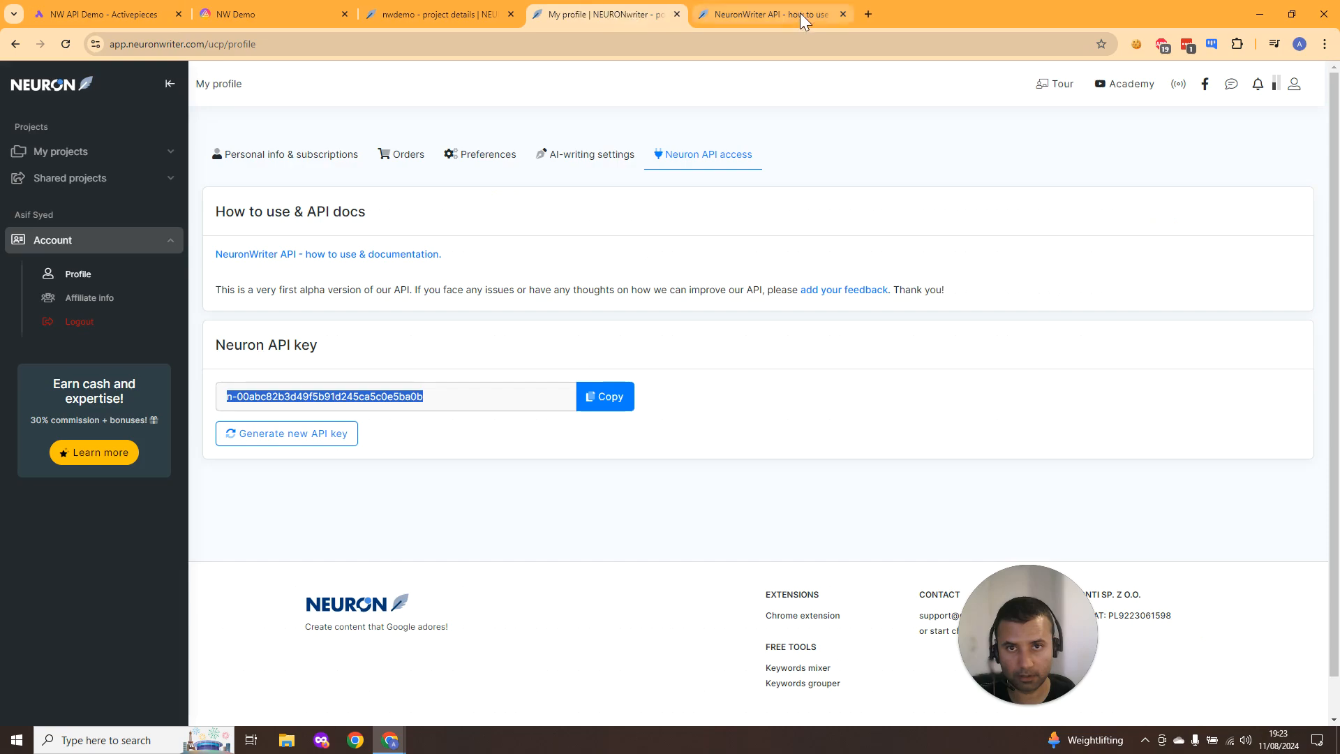
pyautogui.click(760, 13)
pyautogui.moveTo(754, 12); pyautogui.dragTo(272, 14)
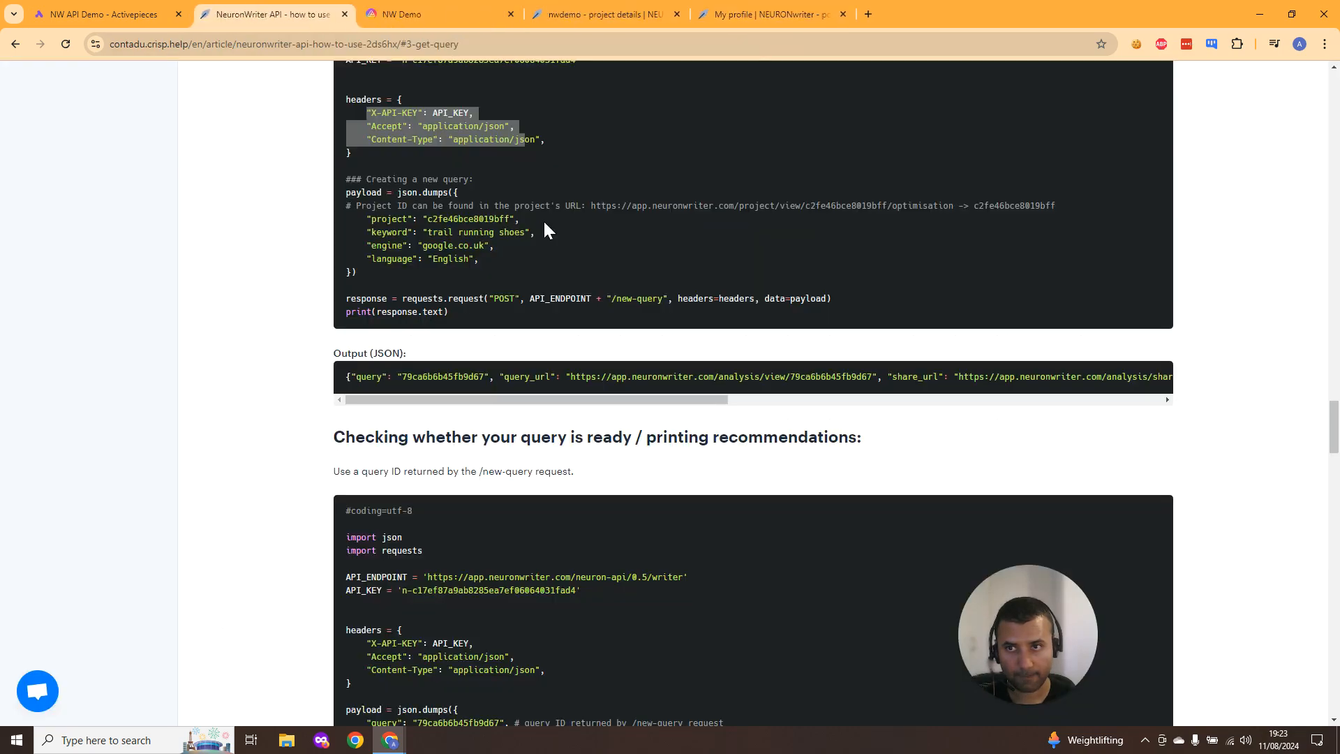
# - Copy the API endpoint URL from the documentation's API access section
pyautogui.scroll(20, 590, 391)
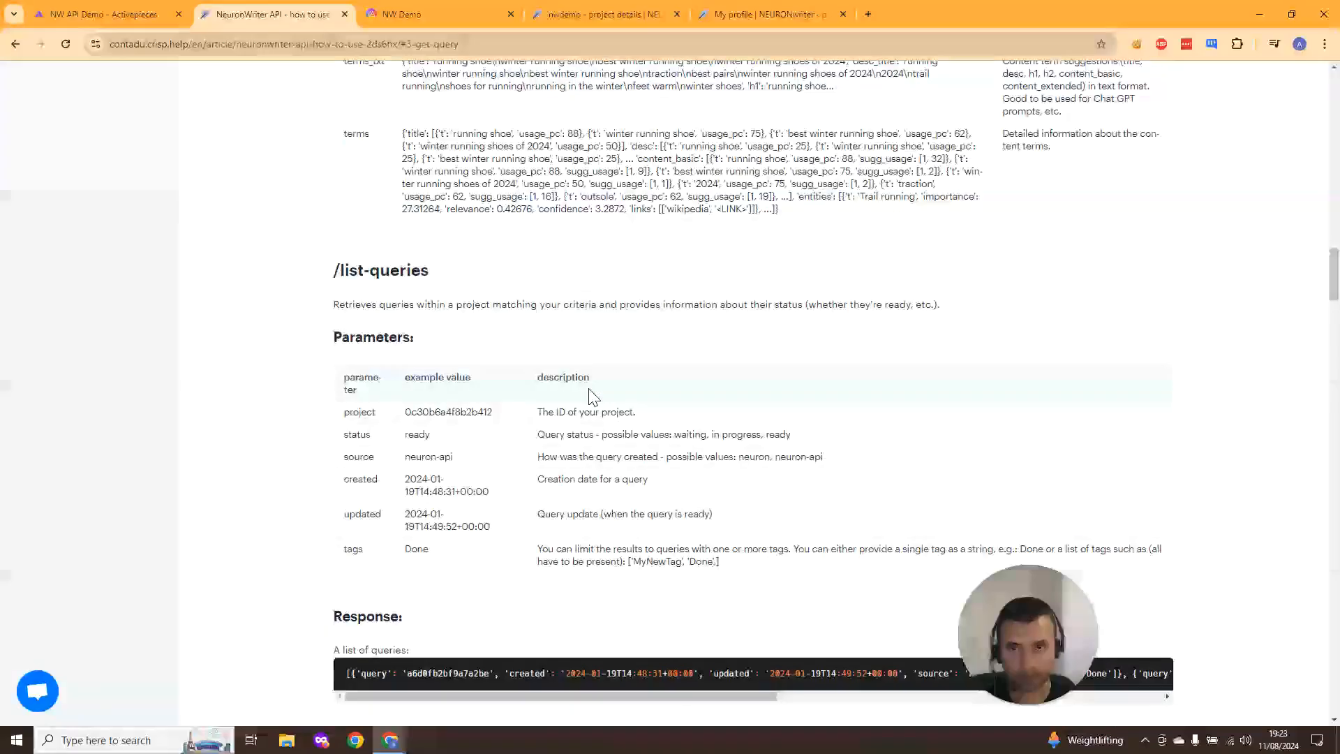
pyautogui.scroll(10, 588, 394)
pyautogui.scroll(-8, 588, 394)
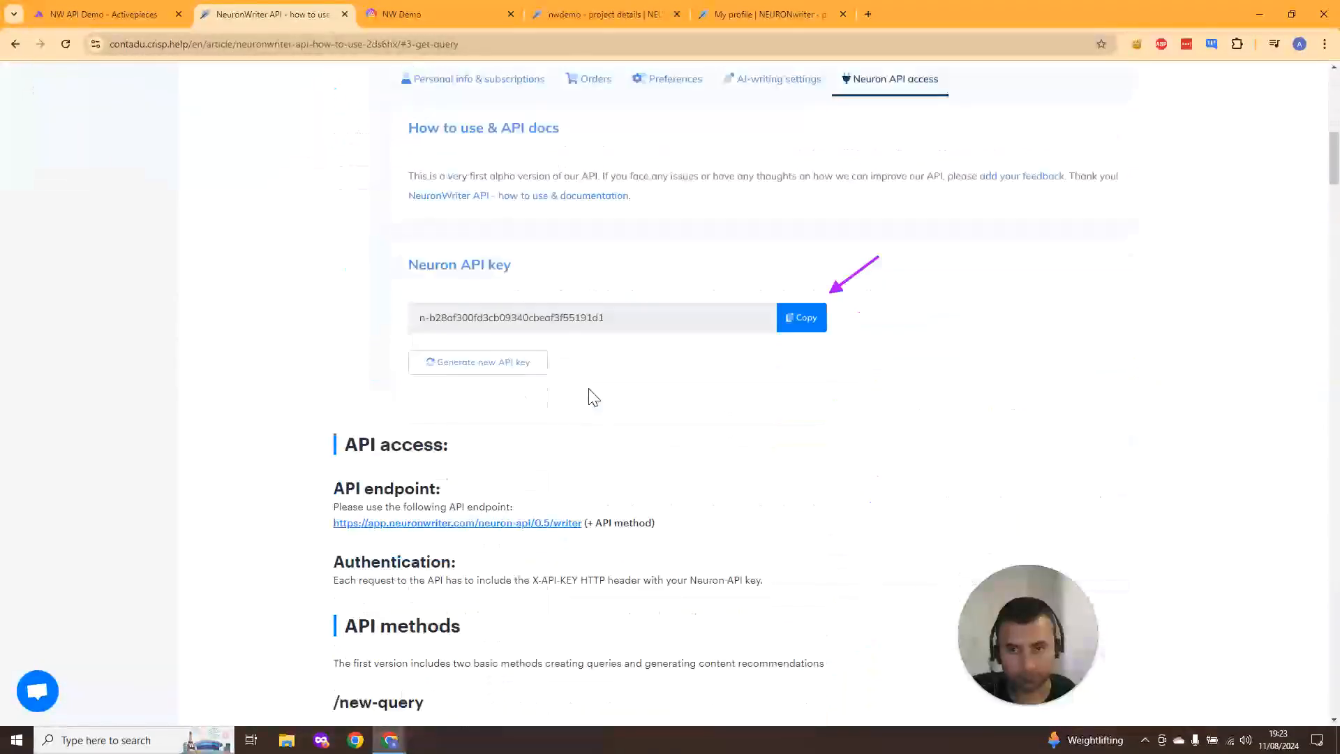
pyautogui.scroll(-1, 588, 394)
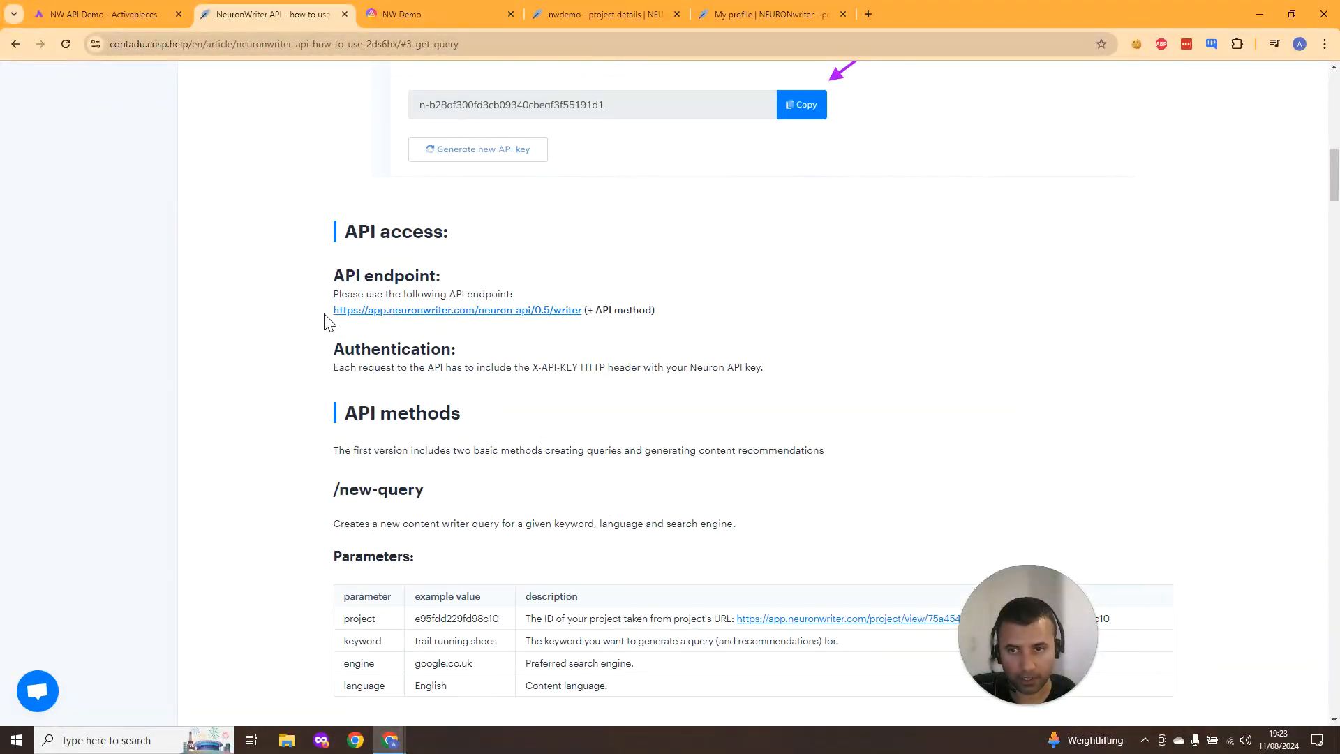
pyautogui.moveTo(333, 321); pyautogui.dragTo(604, 330)
pyautogui.hotkey('ctrl', 'c')
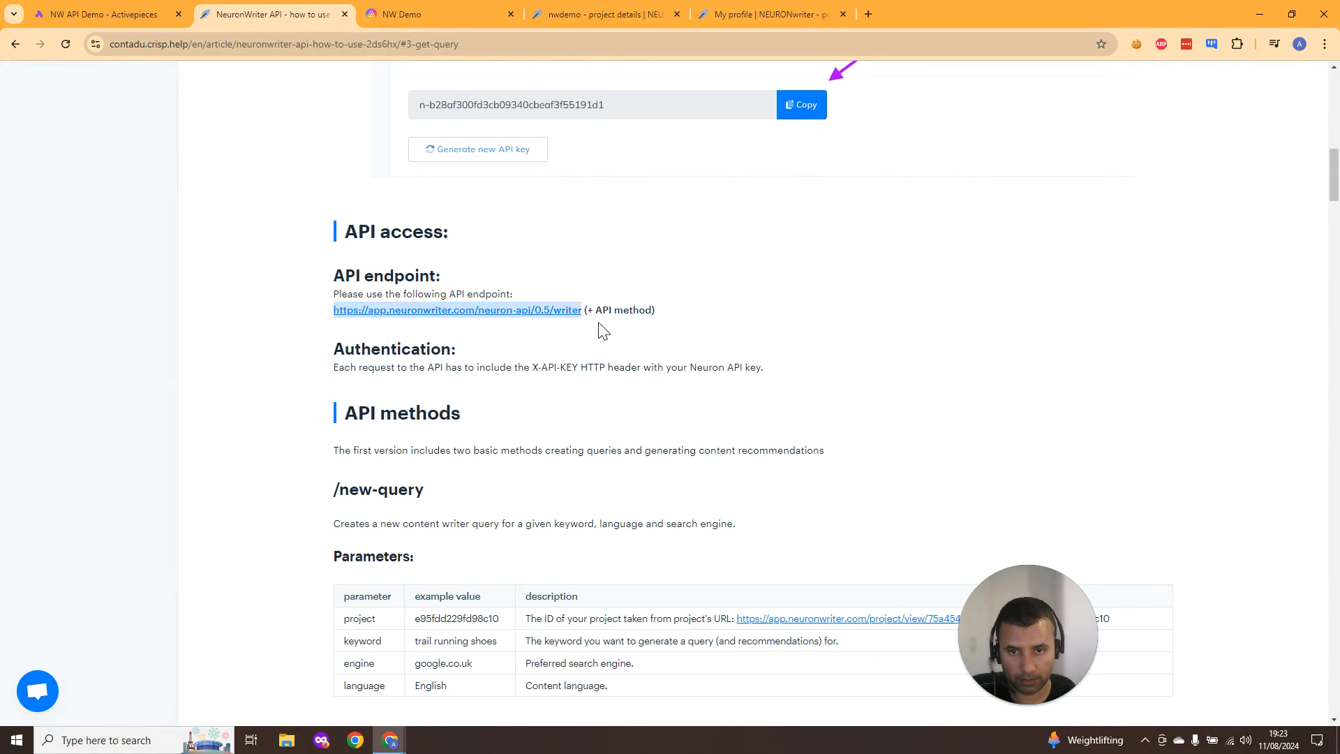
pyautogui.click(140, 1)
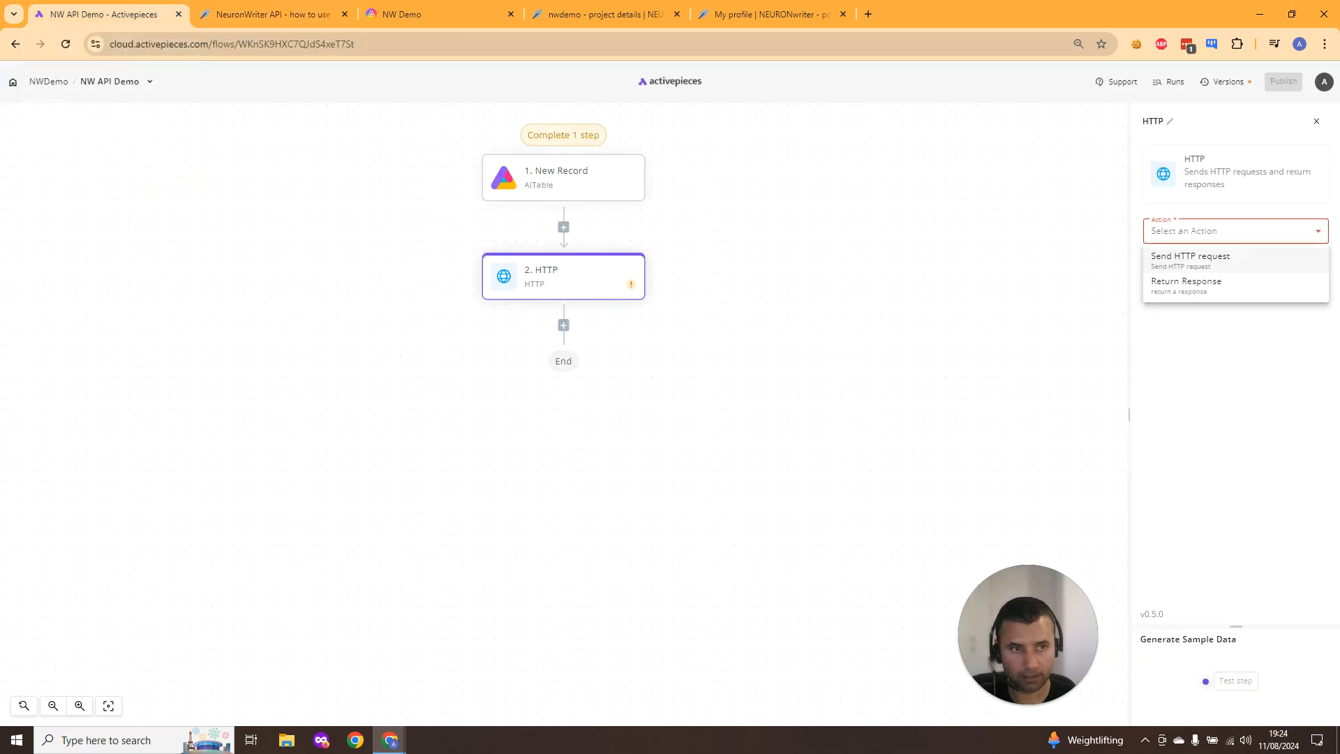
pyautogui.click(1226, 262)
pyautogui.click(1226, 321)
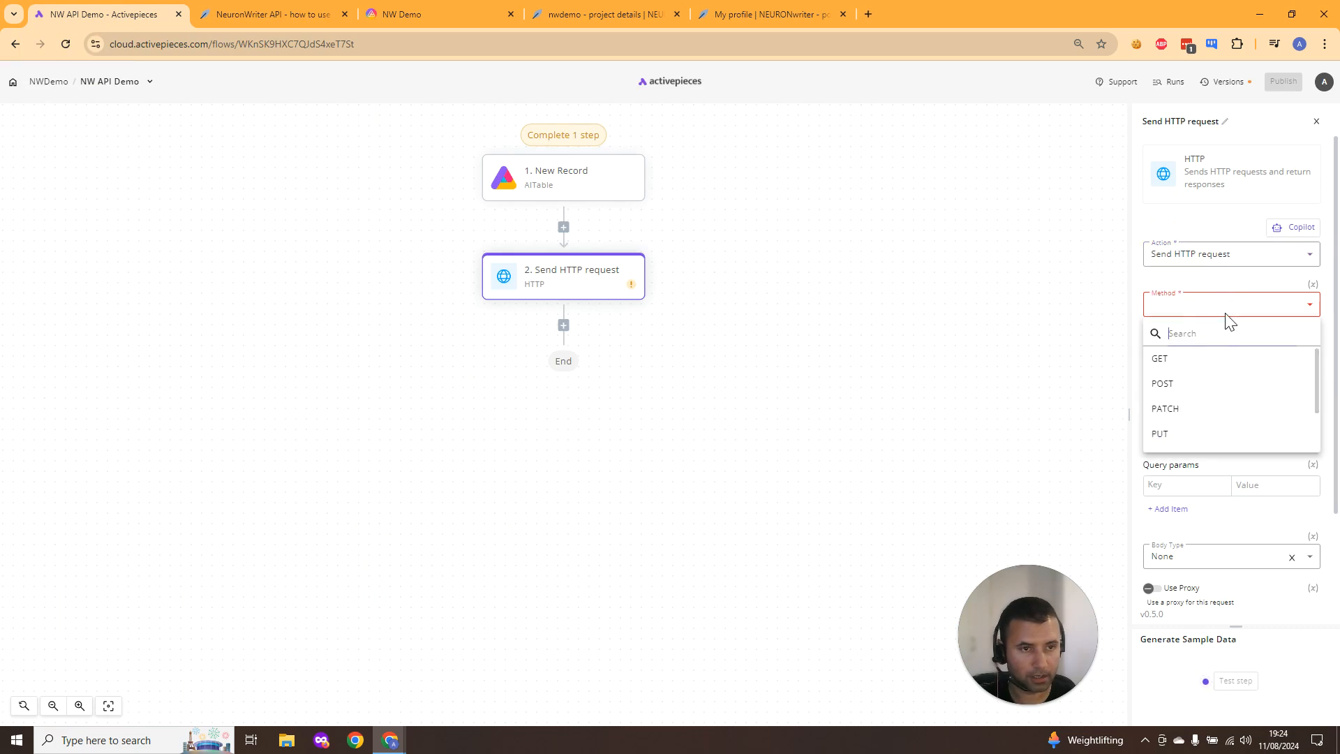
pyautogui.click(1212, 384)
pyautogui.click(1215, 346)
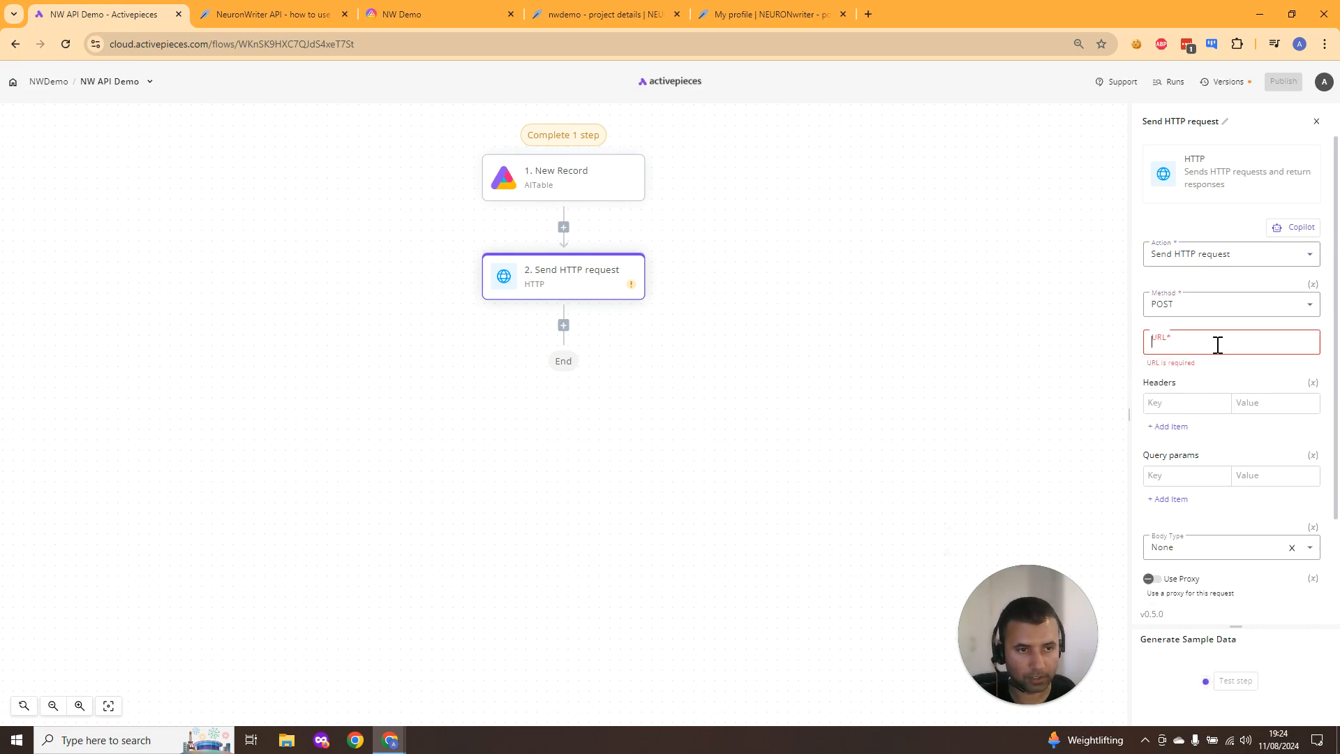
pyautogui.hotkey('ctrl', 'v')
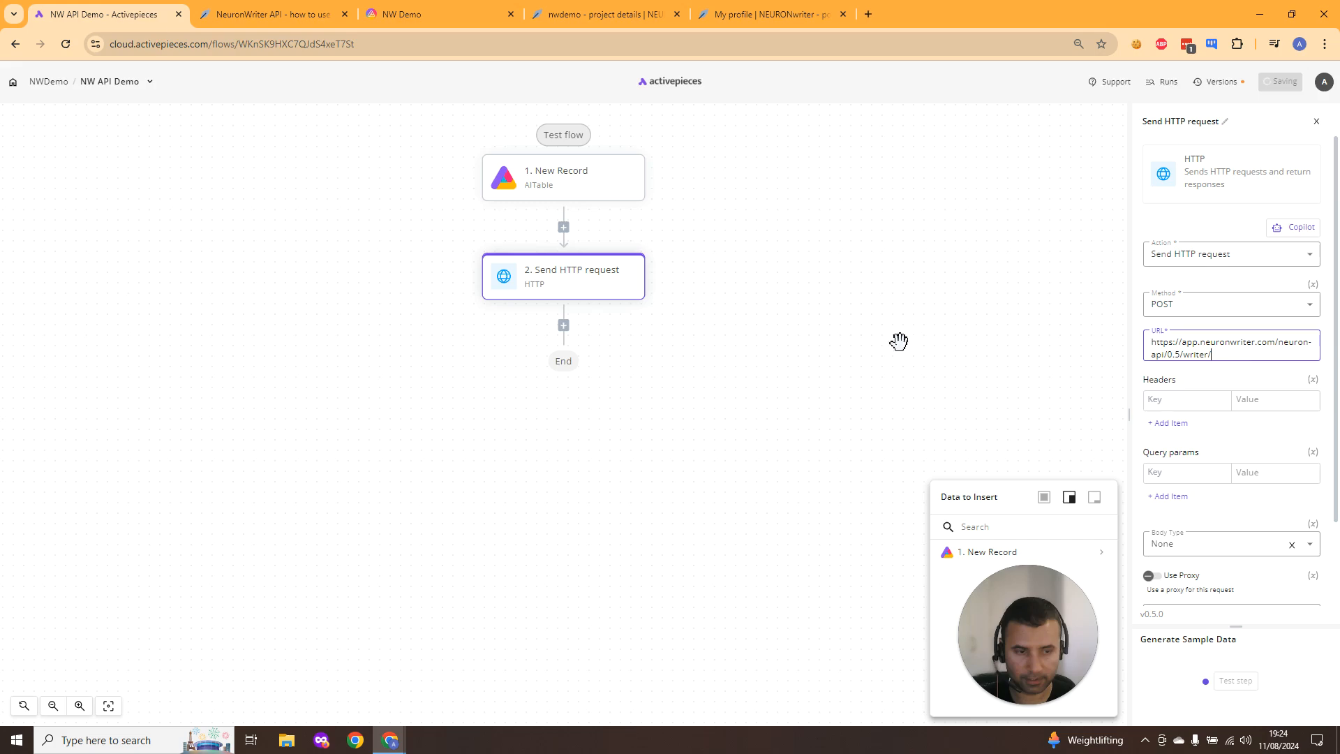
# - Return to the documentation and review the /new-query parameters
pyautogui.click(262, 15)
pyautogui.scroll(-1, 507, 387)
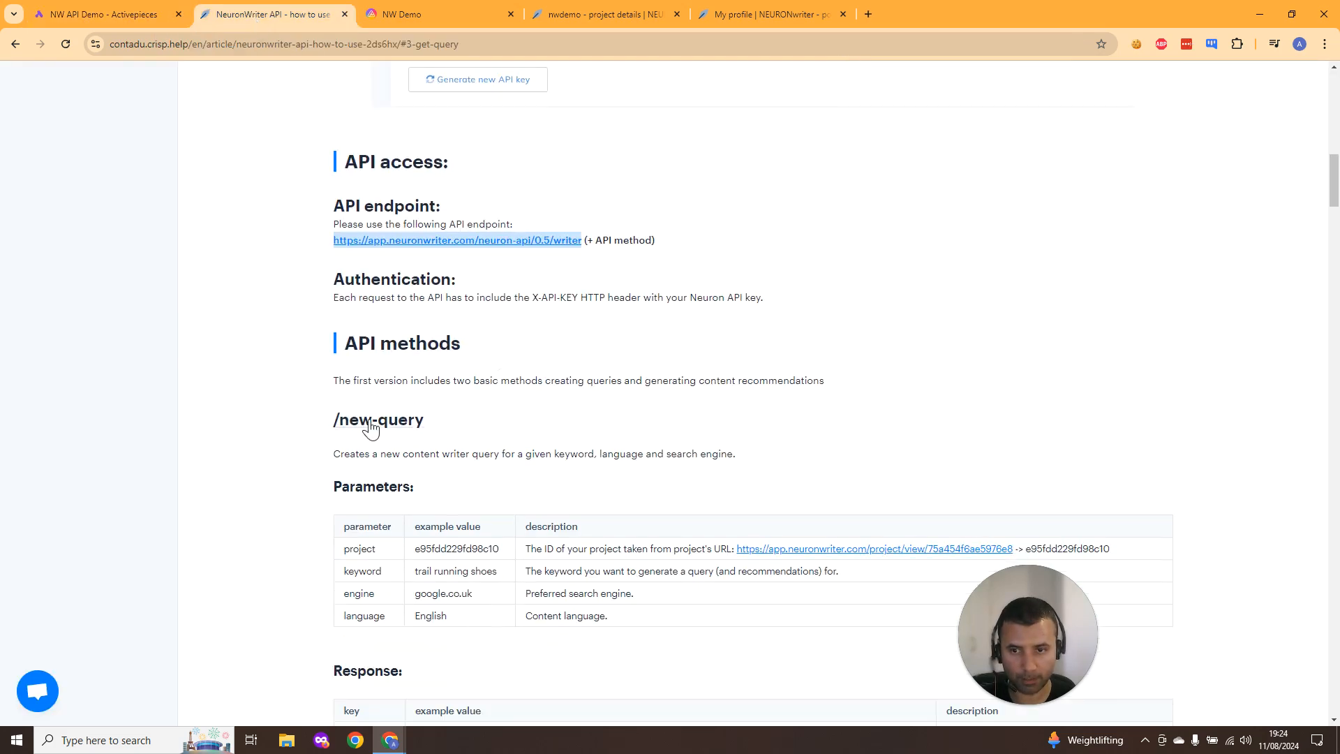
# - Append /new-query to the HTTP request URL, copying it from the documentation and removing the doubled slash
pyautogui.moveTo(330, 418); pyautogui.dragTo(441, 427)
pyautogui.hotkey('ctrl', 'c')
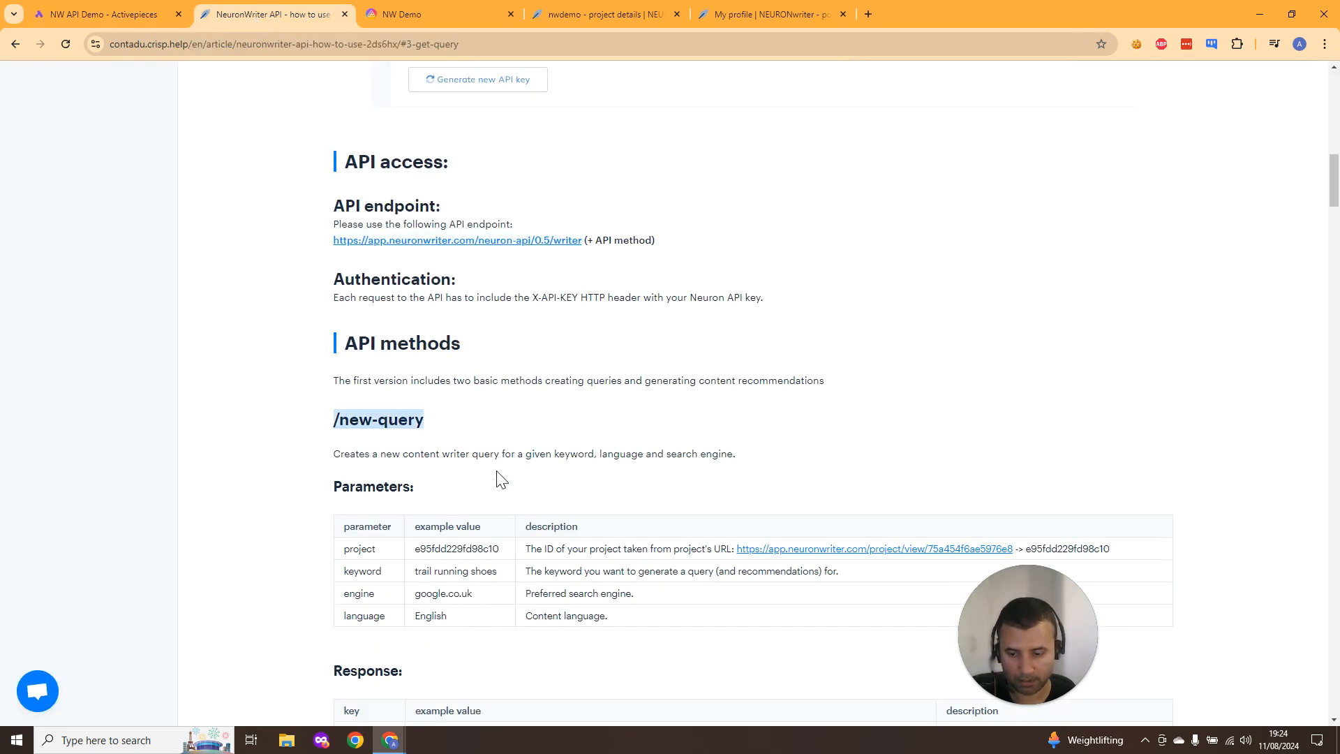
pyautogui.click(97, 14)
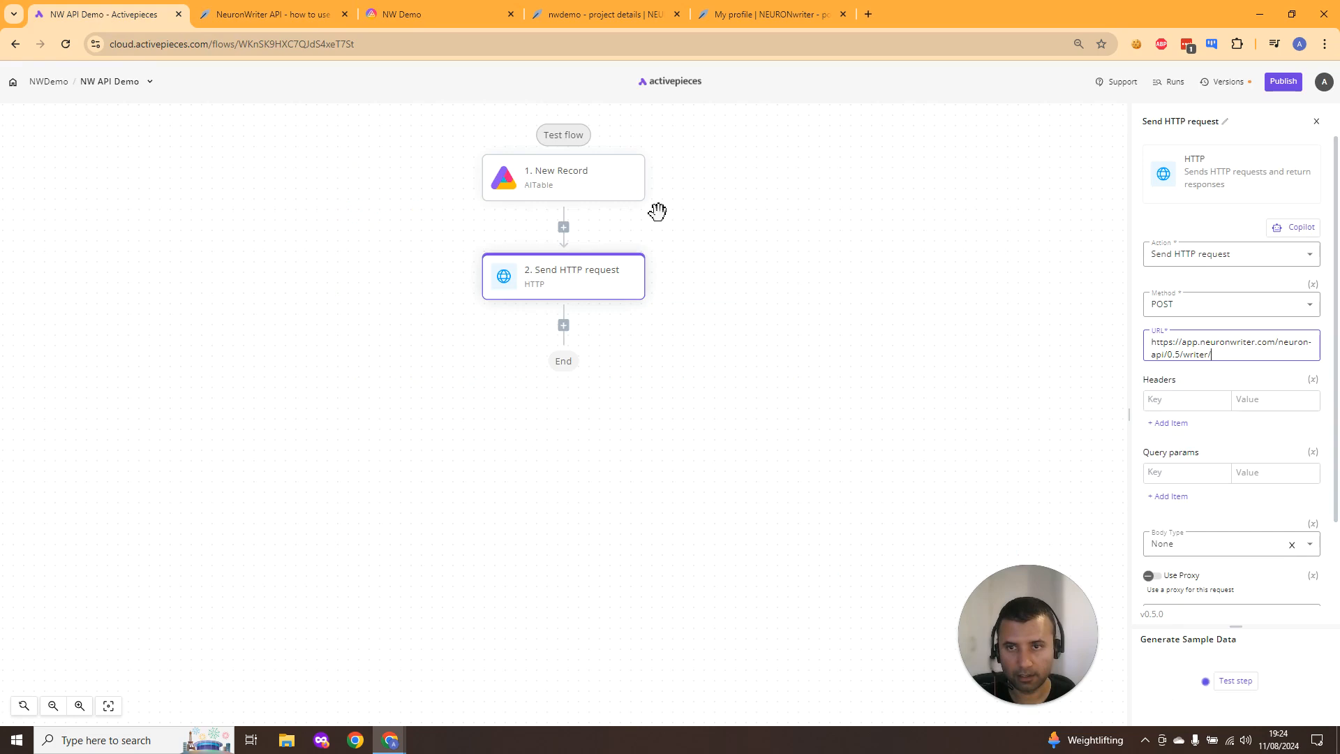
pyautogui.click(1231, 358)
pyautogui.hotkey('ctrl', 'v')
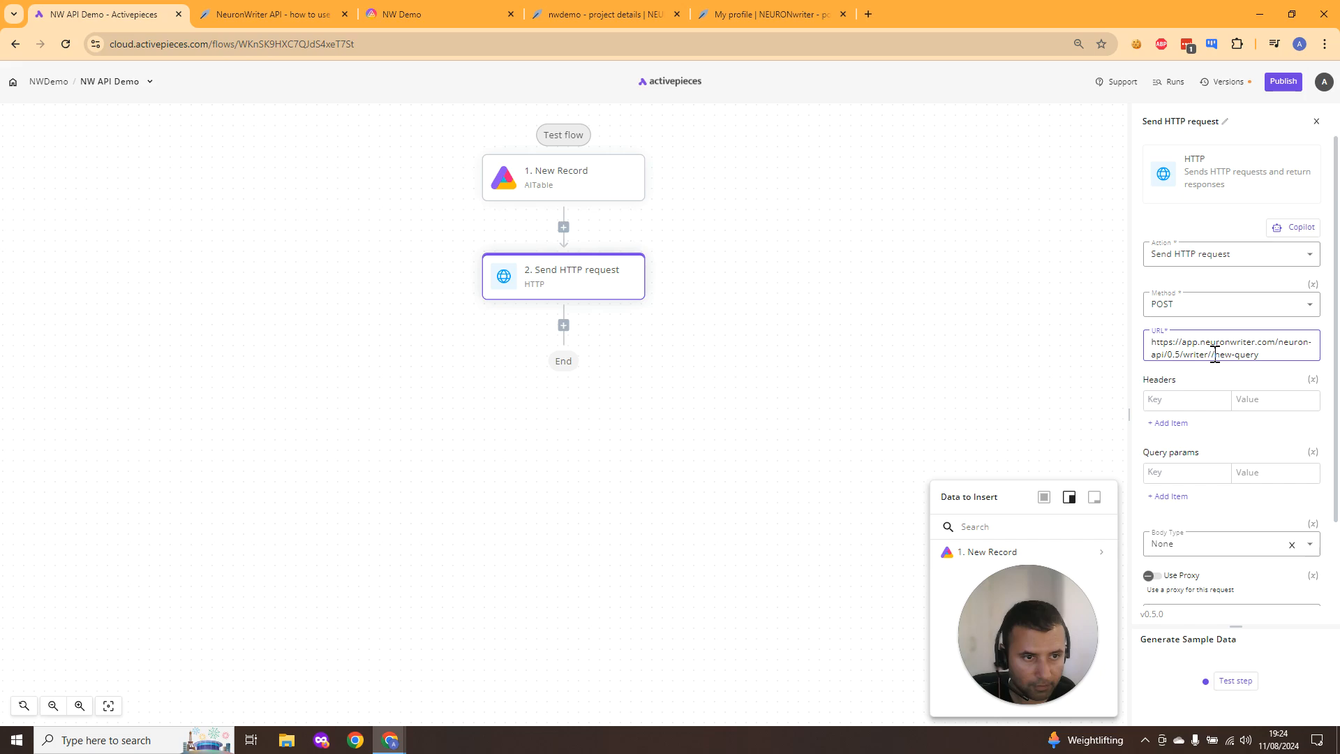
pyautogui.click(1214, 356)
pyautogui.press('BackSpace')
pyautogui.click(1271, 353)
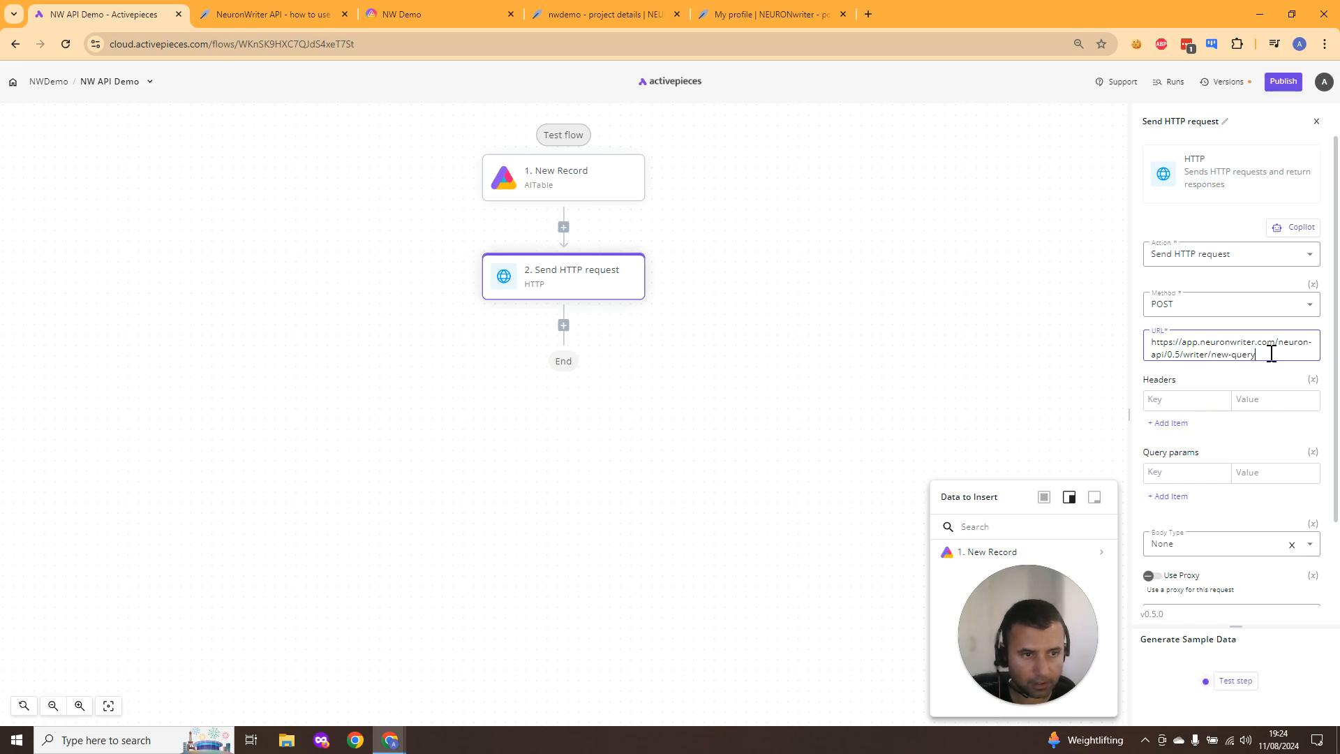
# - Add a request header with the key X-API-KEY, copied from the documentation's Python usage example
pyautogui.click(273, 14)
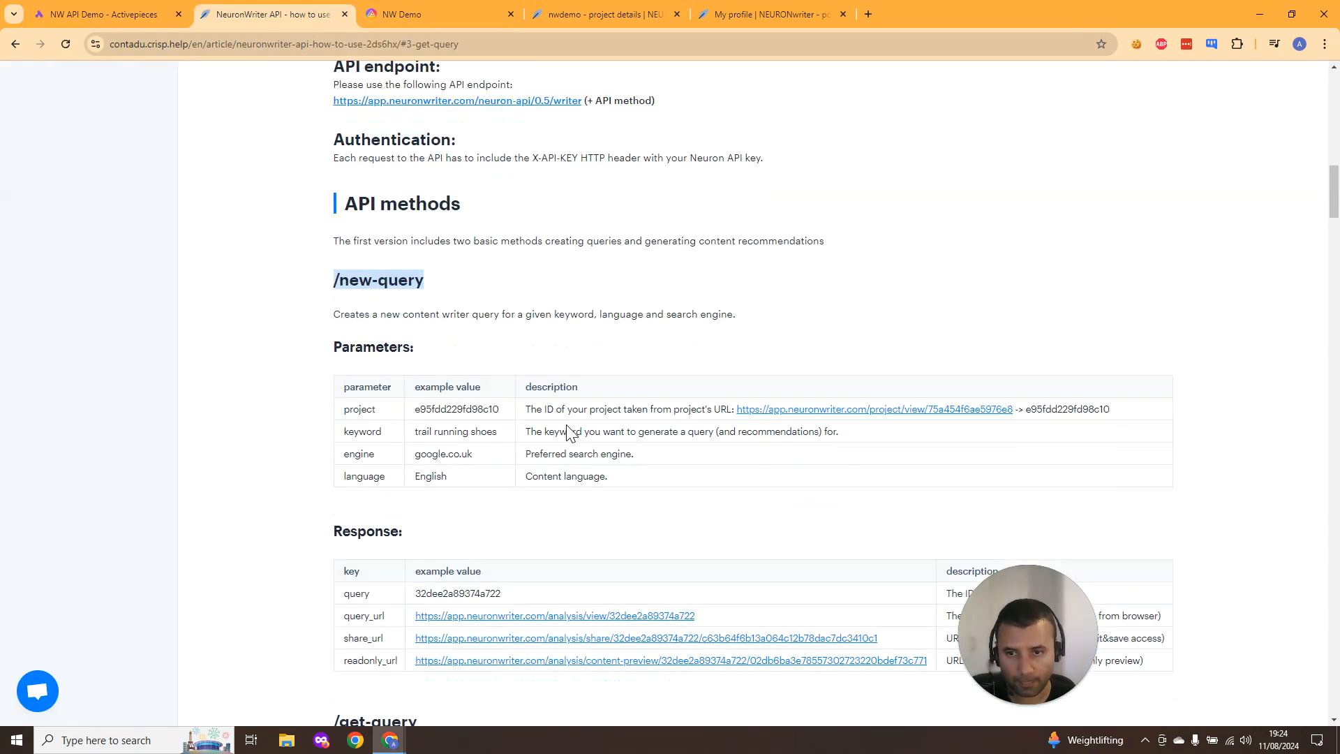
pyautogui.scroll(-20, 569, 432)
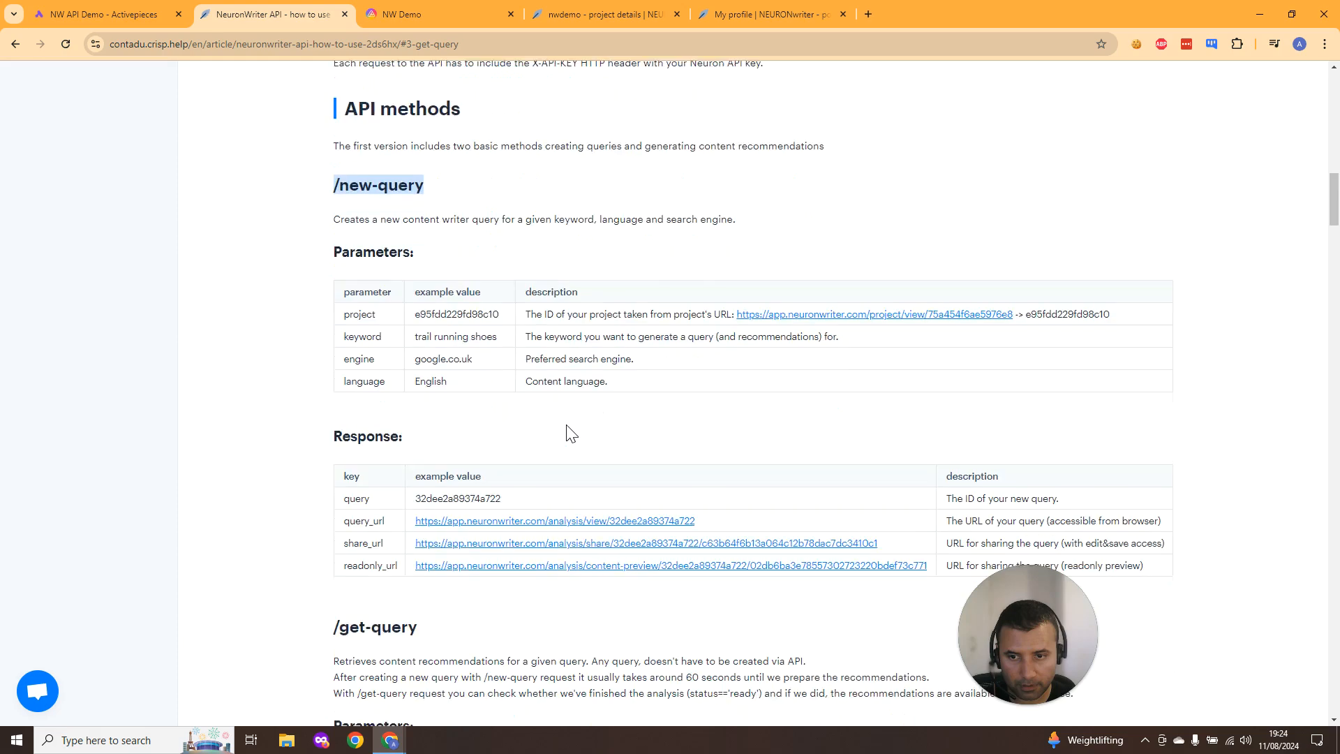
pyautogui.scroll(-15, 569, 432)
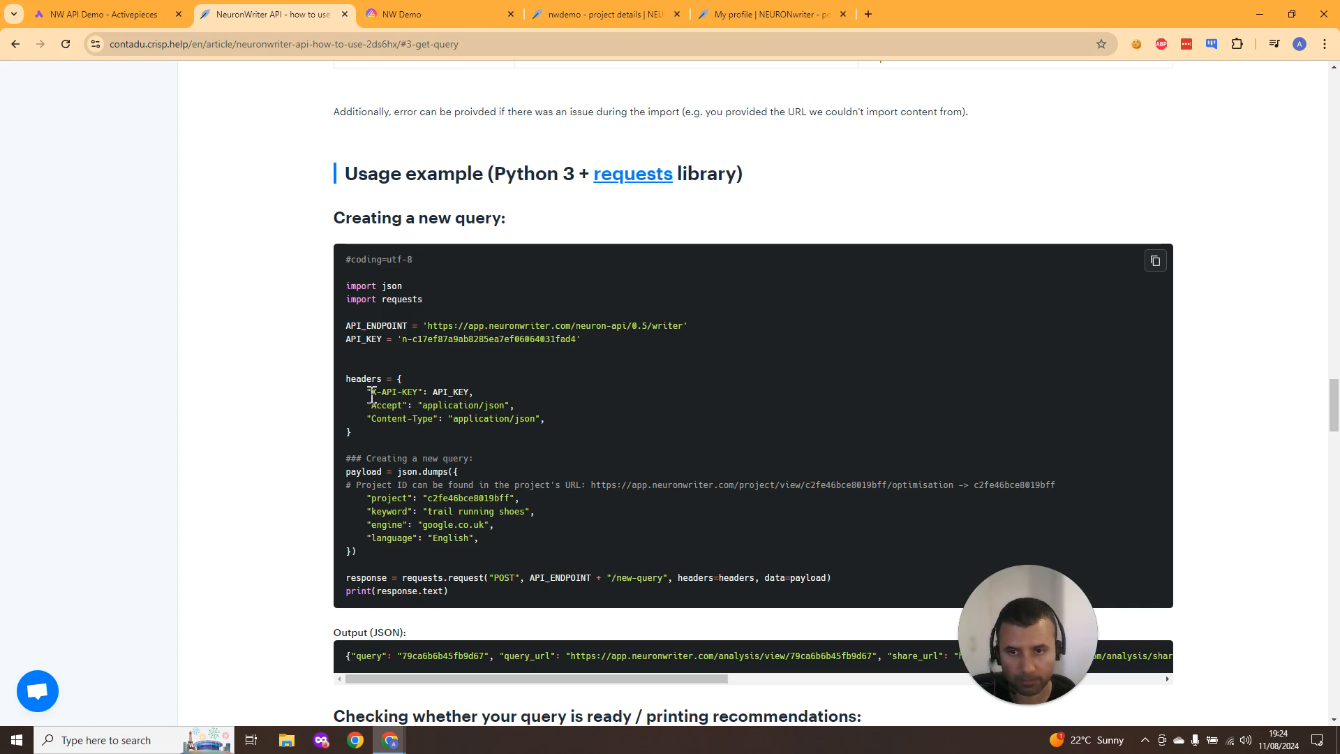
pyautogui.moveTo(371, 395); pyautogui.dragTo(418, 391)
pyautogui.hotkey('ctrl', 'c')
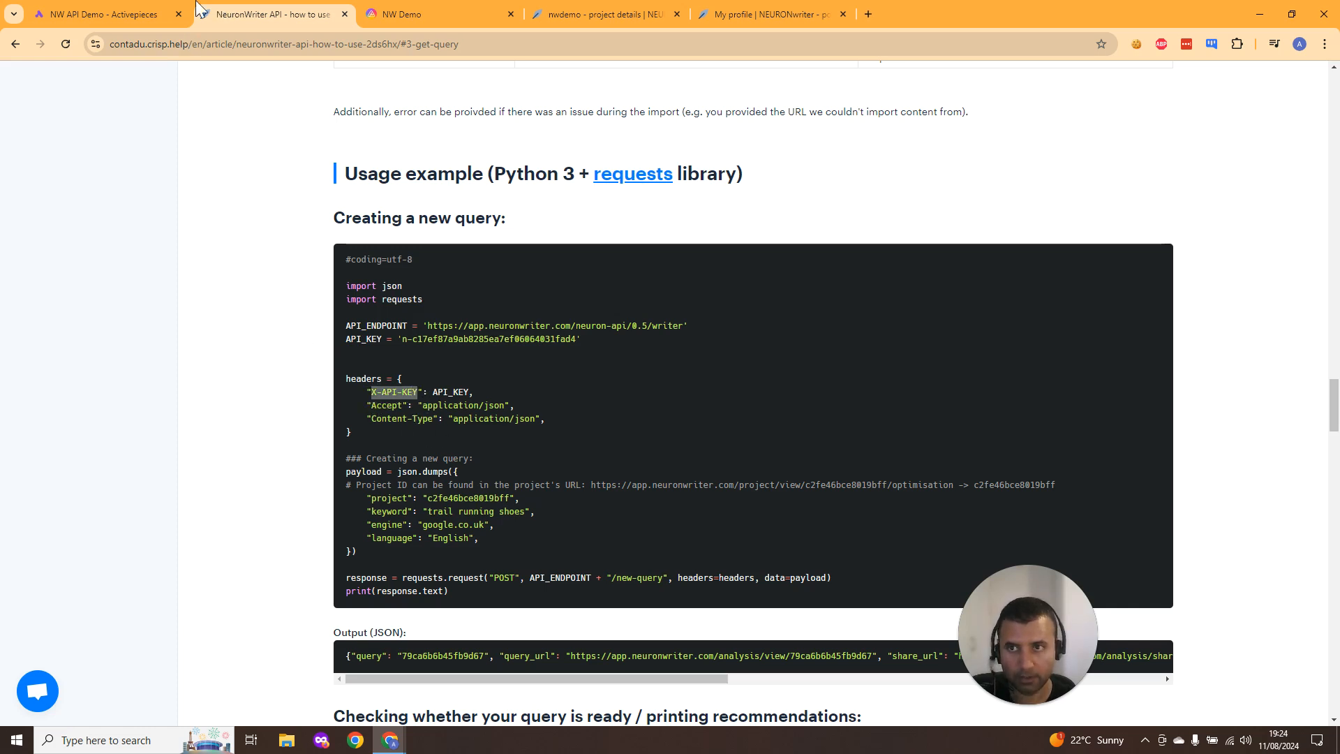
pyautogui.click(155, 14)
pyautogui.hotkey('ctrl', 'v')
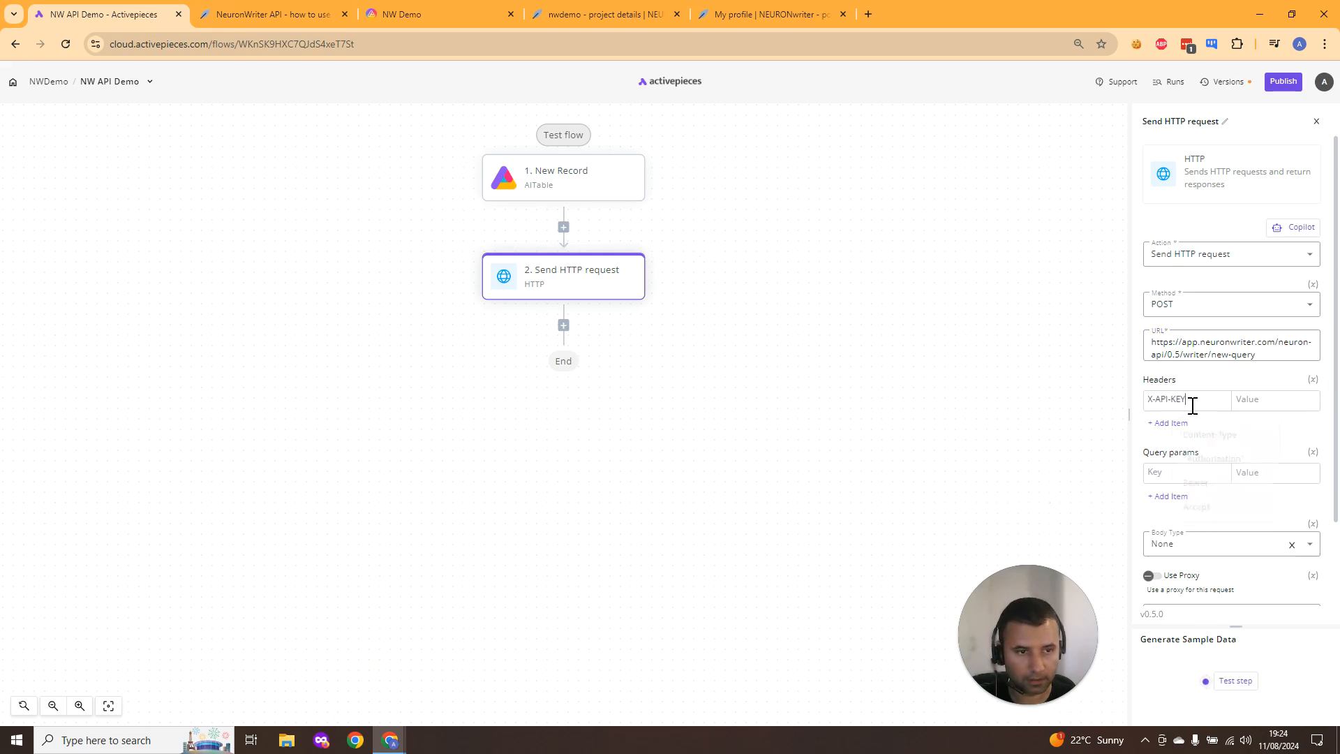
# - Add a second header item with the key Accept, taken from the usage example
pyautogui.click(272, 14)
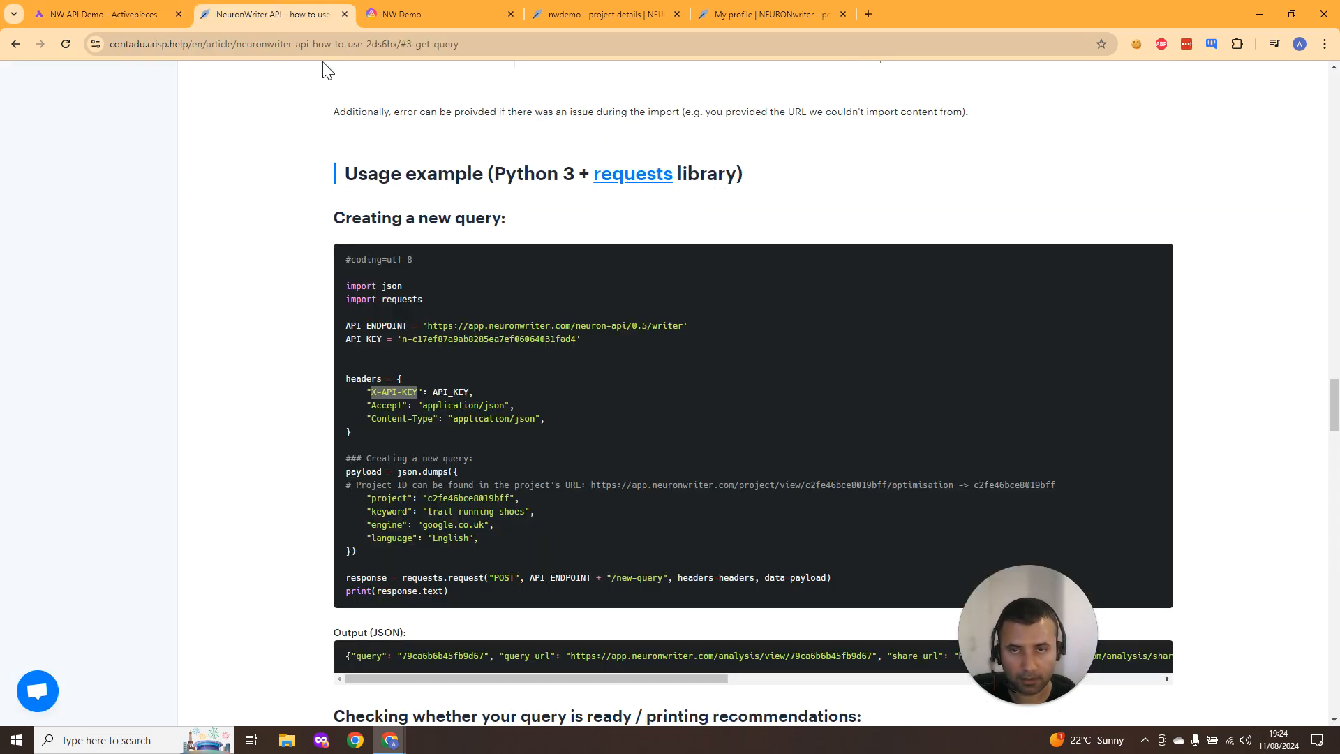
pyautogui.doubleClick(383, 411)
pyautogui.click(105, 14)
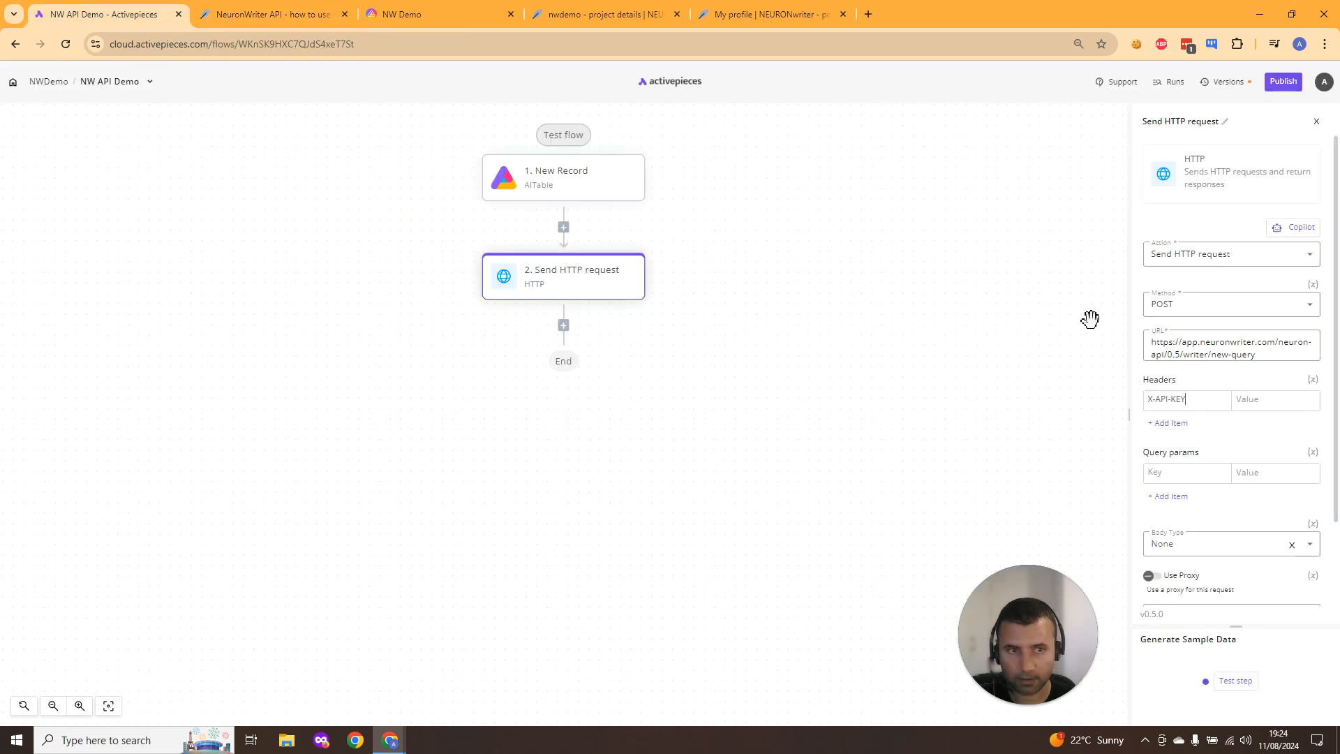
pyautogui.click(1183, 423)
pyautogui.click(1184, 427)
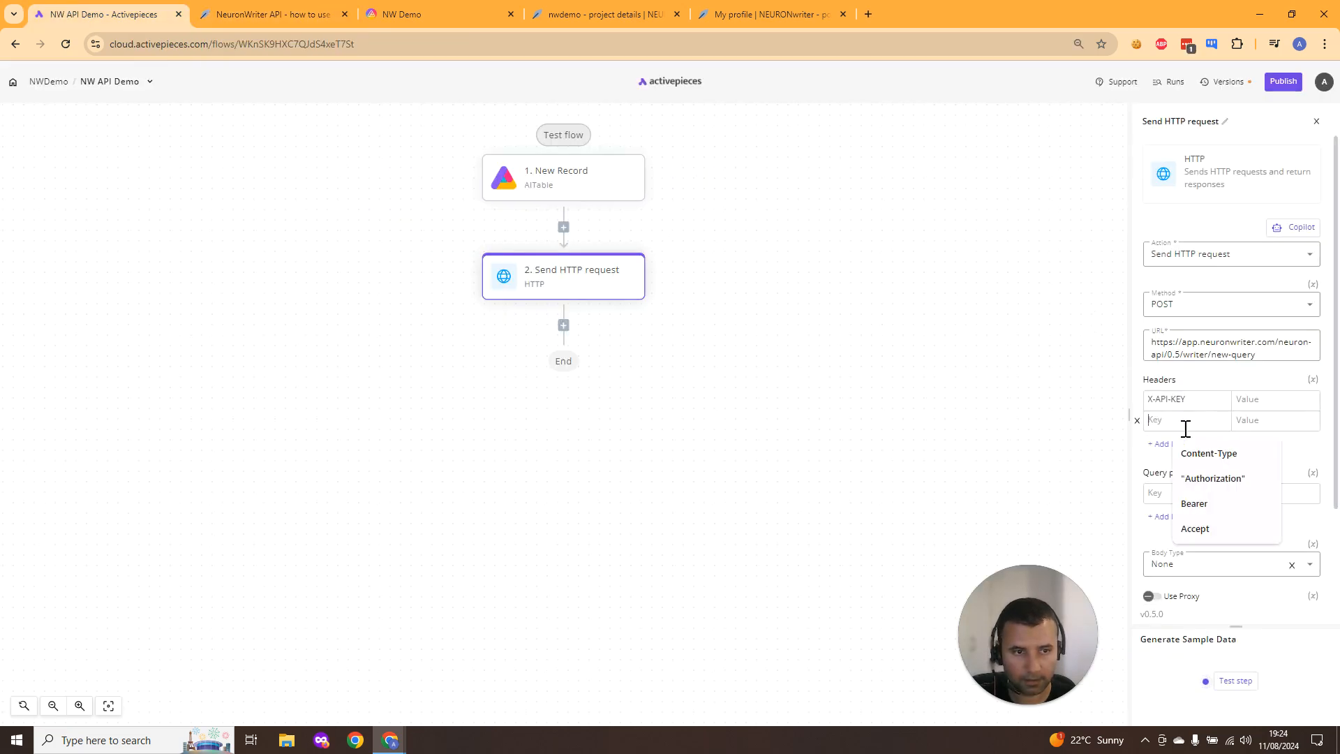
# - Add a third header item with the key Content-Type, copied from the usage example
pyautogui.click(272, 14)
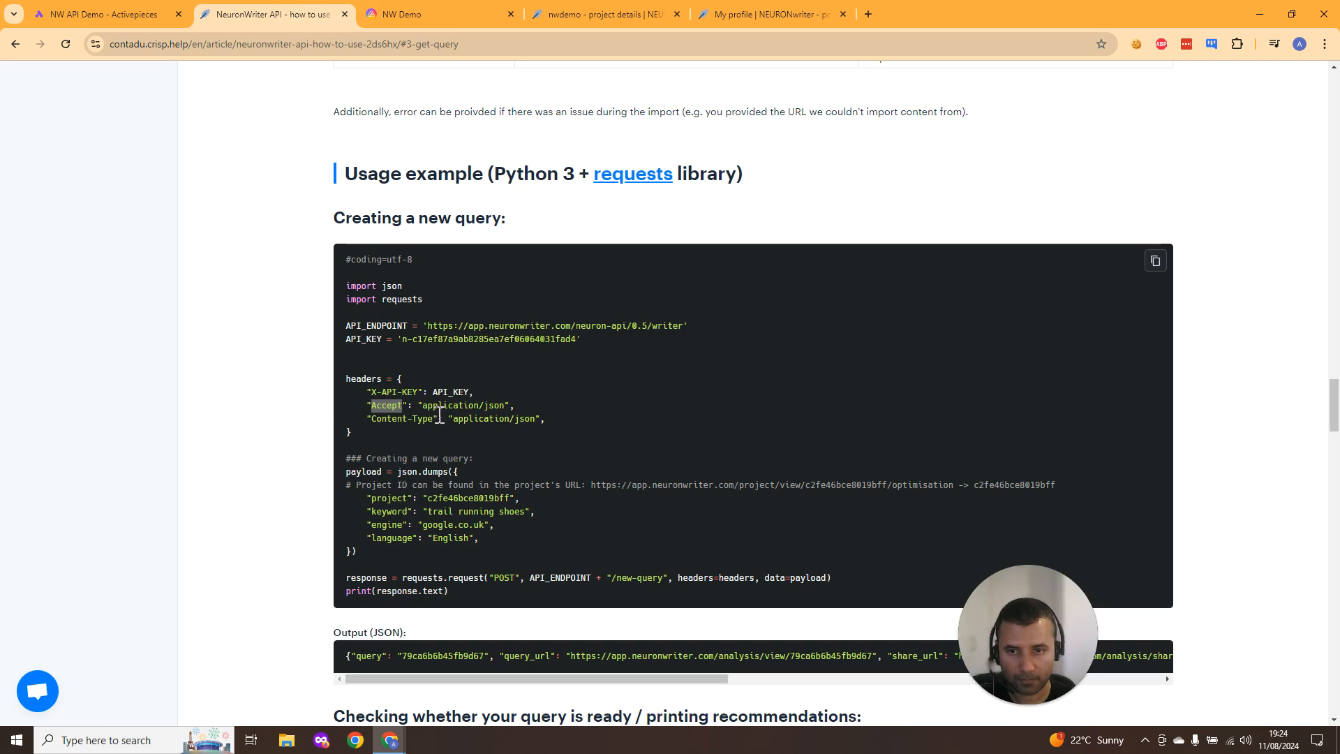
pyautogui.moveTo(433, 419); pyautogui.dragTo(371, 421)
pyautogui.hotkey('ctrl', 'c')
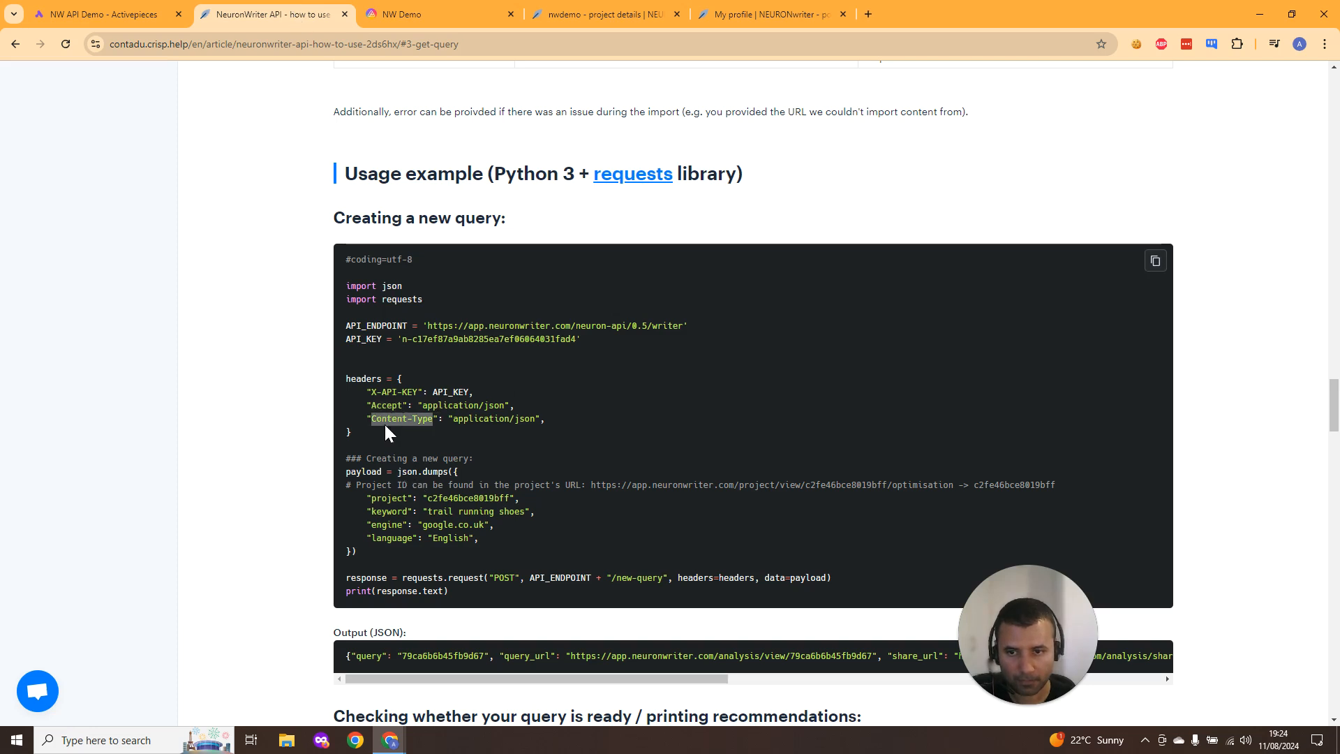
pyautogui.click(162, 15)
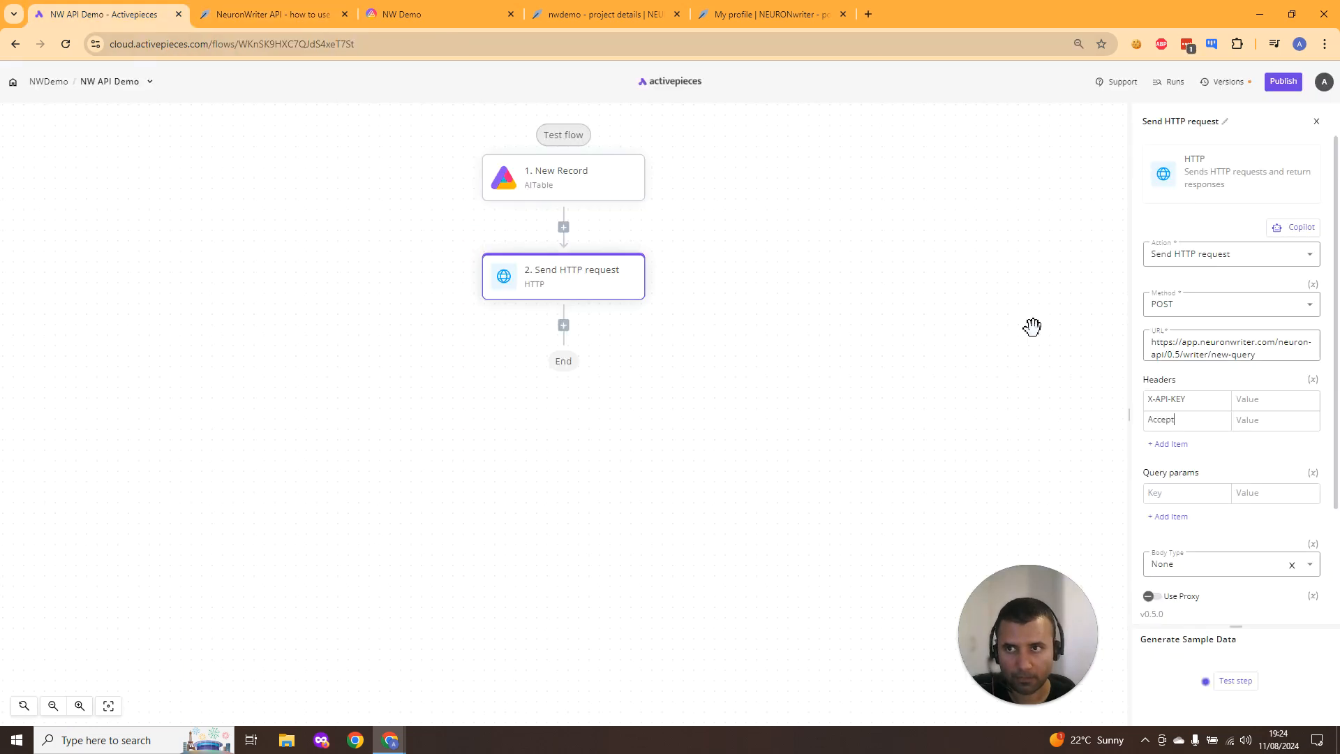
pyautogui.click(1187, 439)
pyautogui.hotkey('ctrl', 'v')
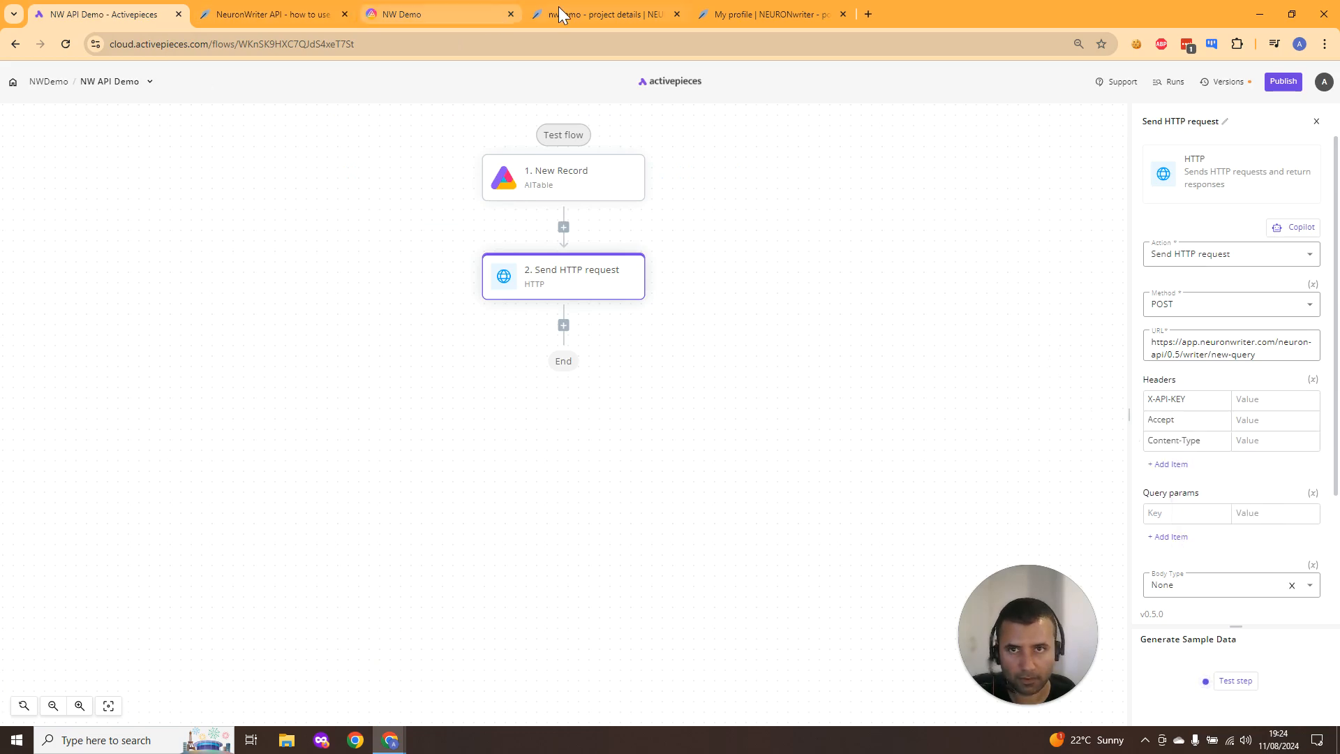
# - Paste the Neuron API key from the profile's API access page as the X-API-KEY header value
pyautogui.click(606, 14)
pyautogui.click(768, 14)
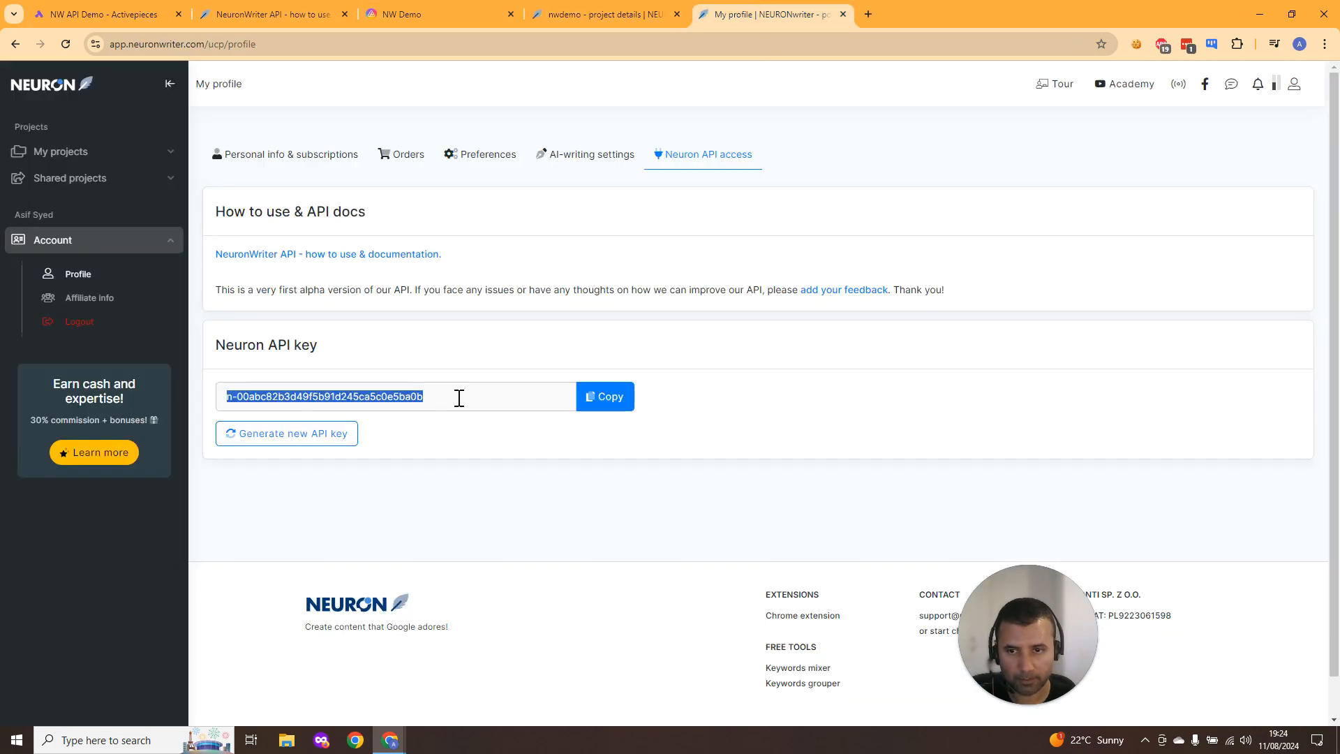
pyautogui.click(103, 14)
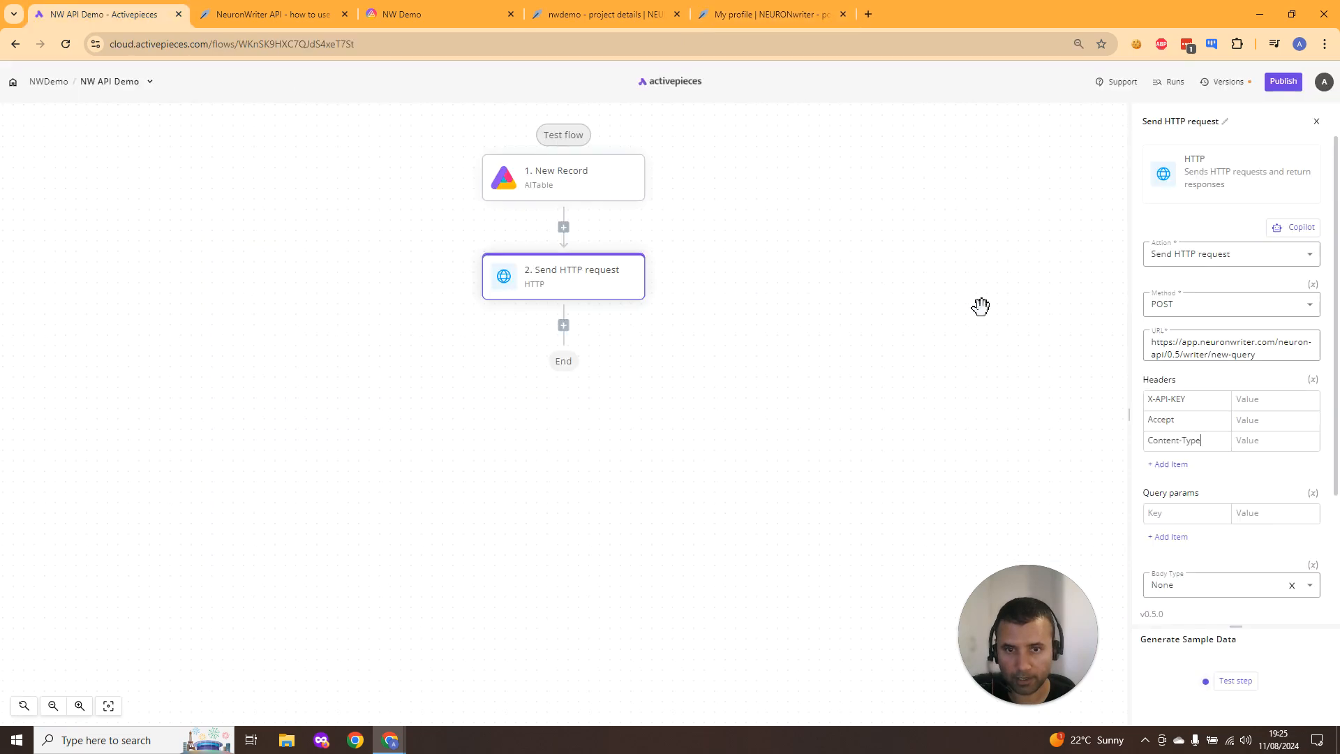
pyautogui.click(1277, 397)
pyautogui.hotkey('ctrl', 'v')
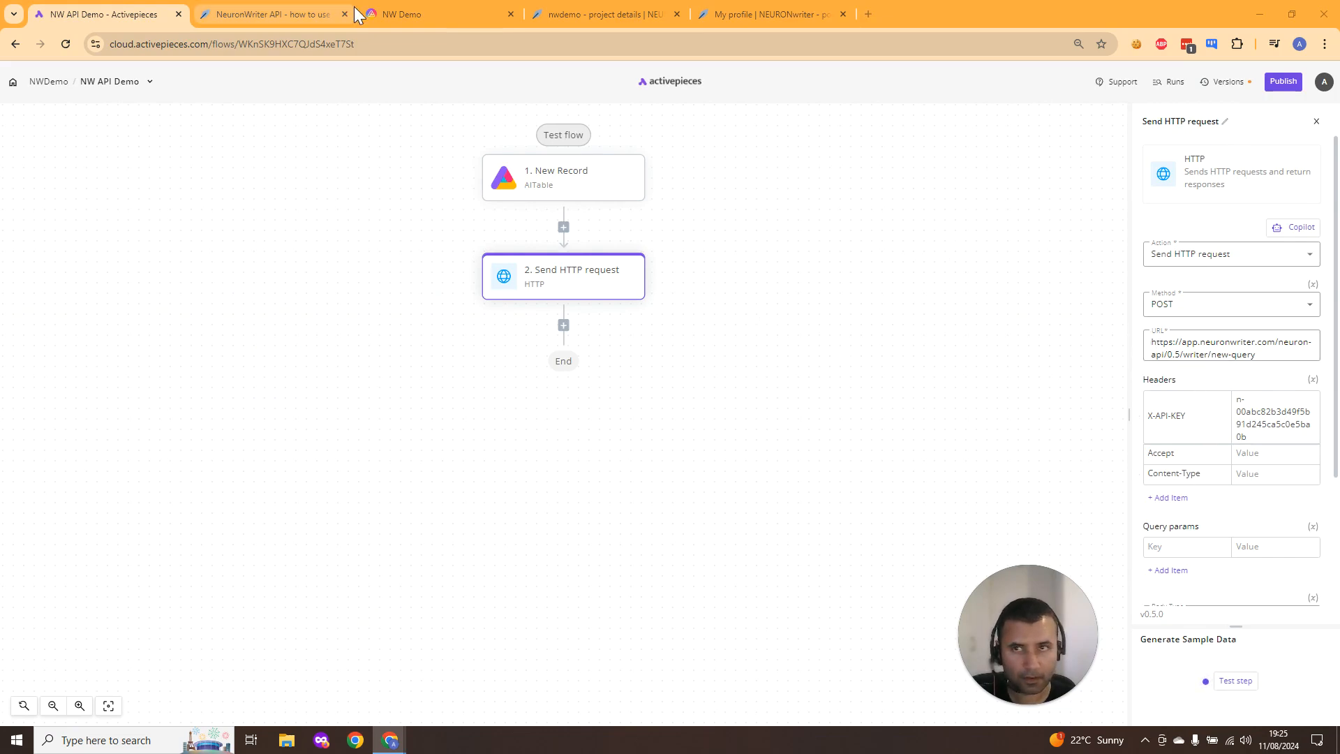
# - Set the Accept header value to application/json, copied from the usage example
pyautogui.click(295, 23)
pyautogui.click(442, 406)
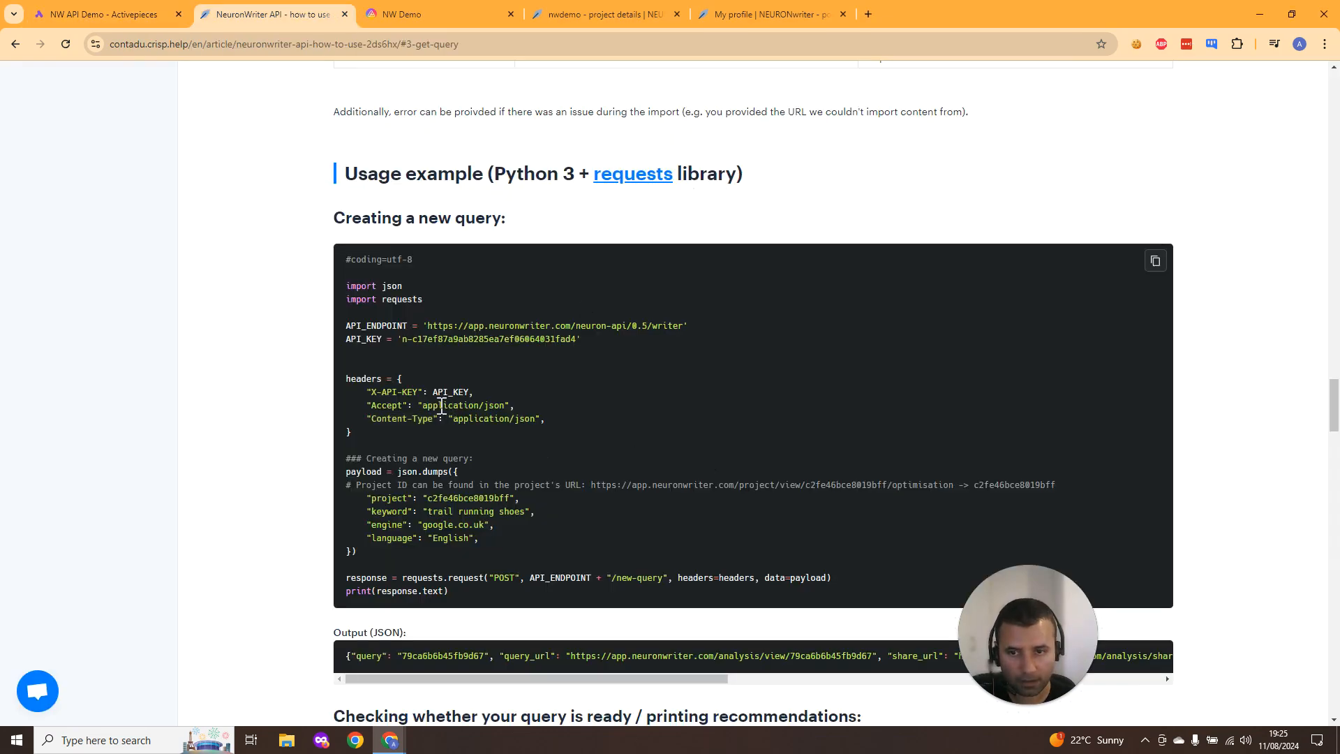
pyautogui.moveTo(421, 406); pyautogui.dragTo(494, 406)
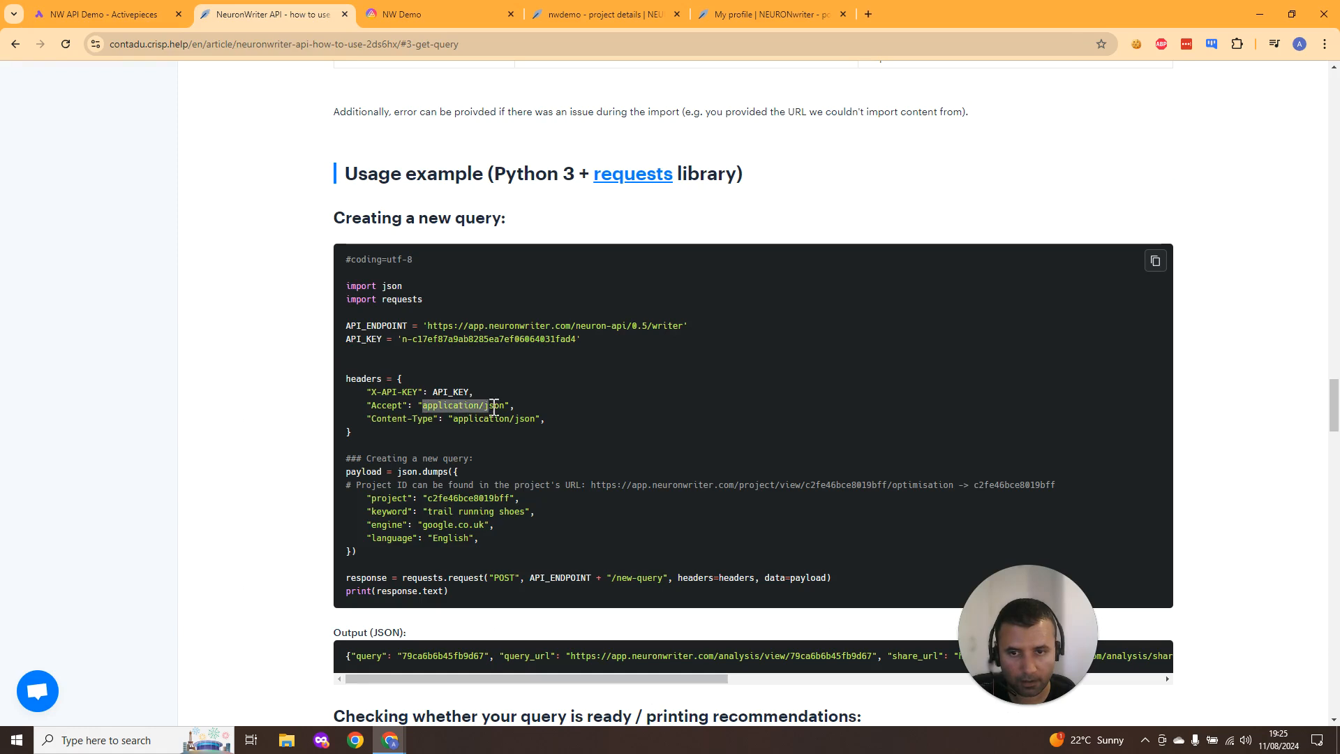
pyautogui.click(97, 14)
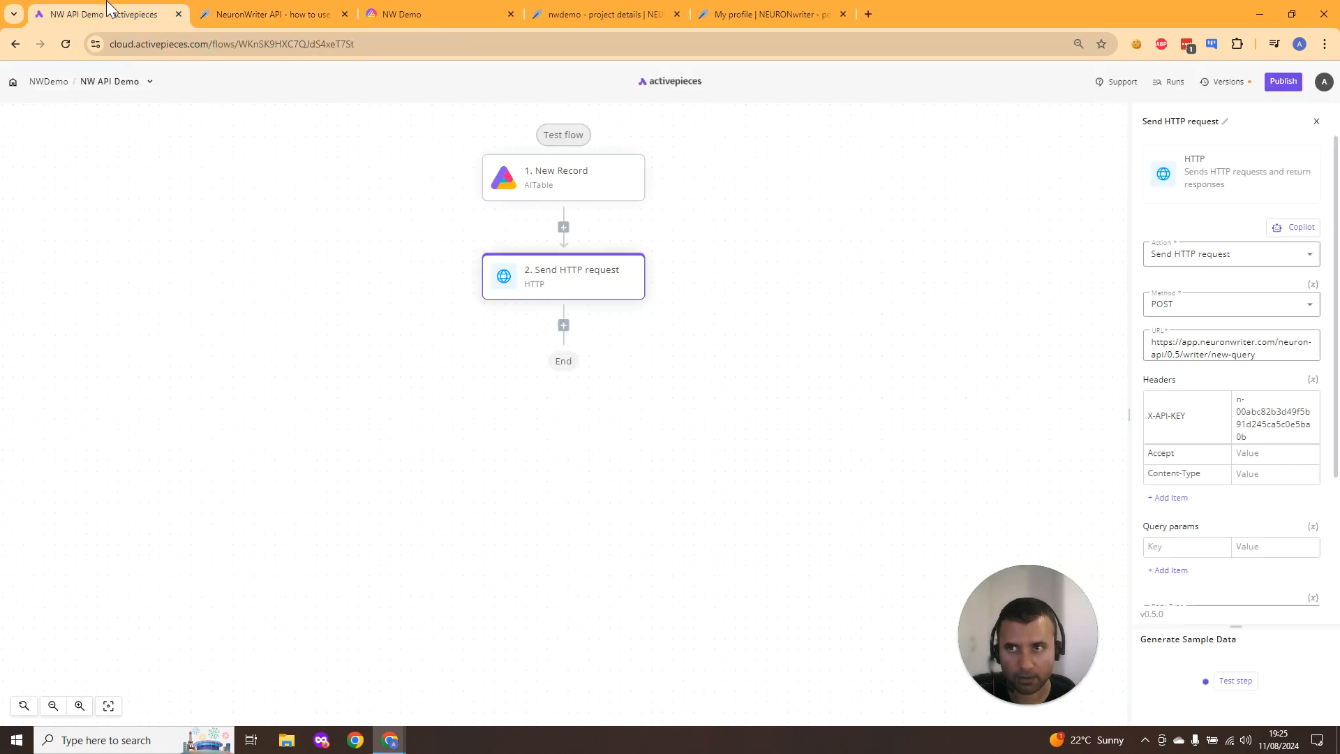
pyautogui.click(1270, 447)
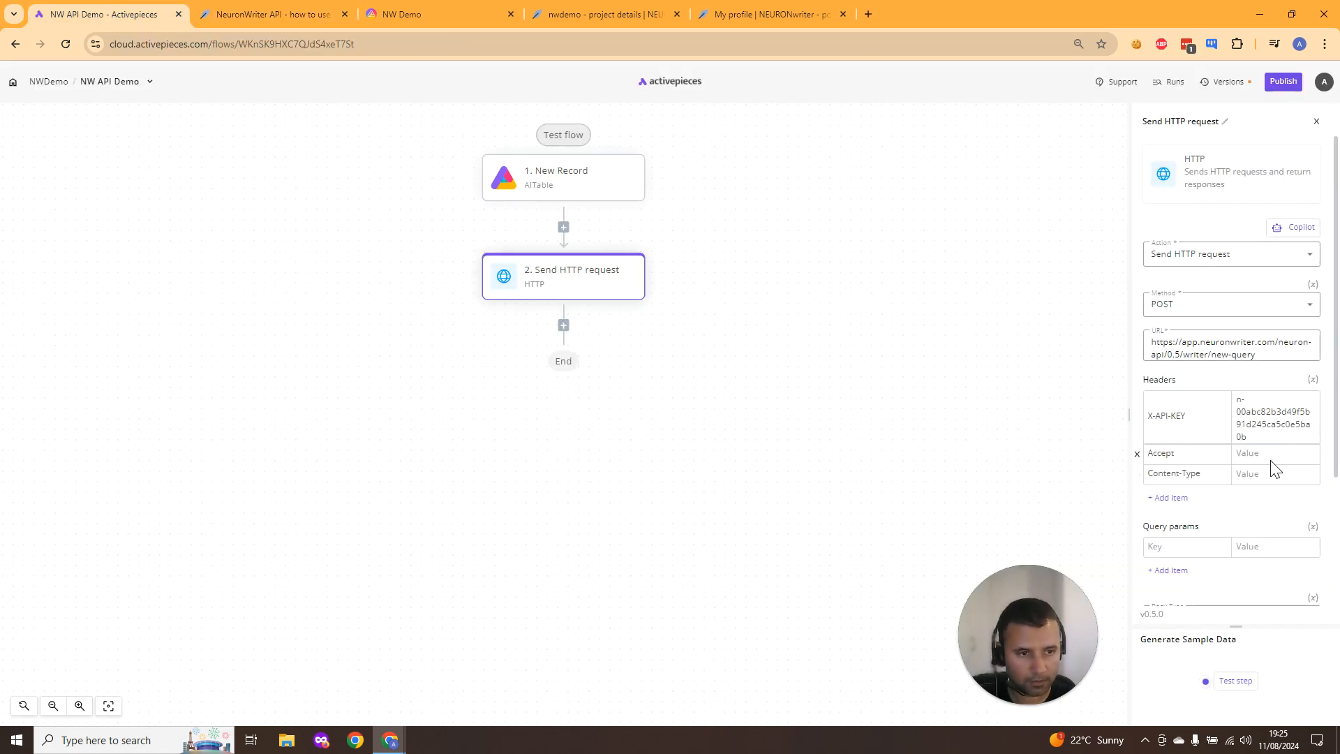
pyautogui.click(1272, 454)
pyautogui.write('application/json')
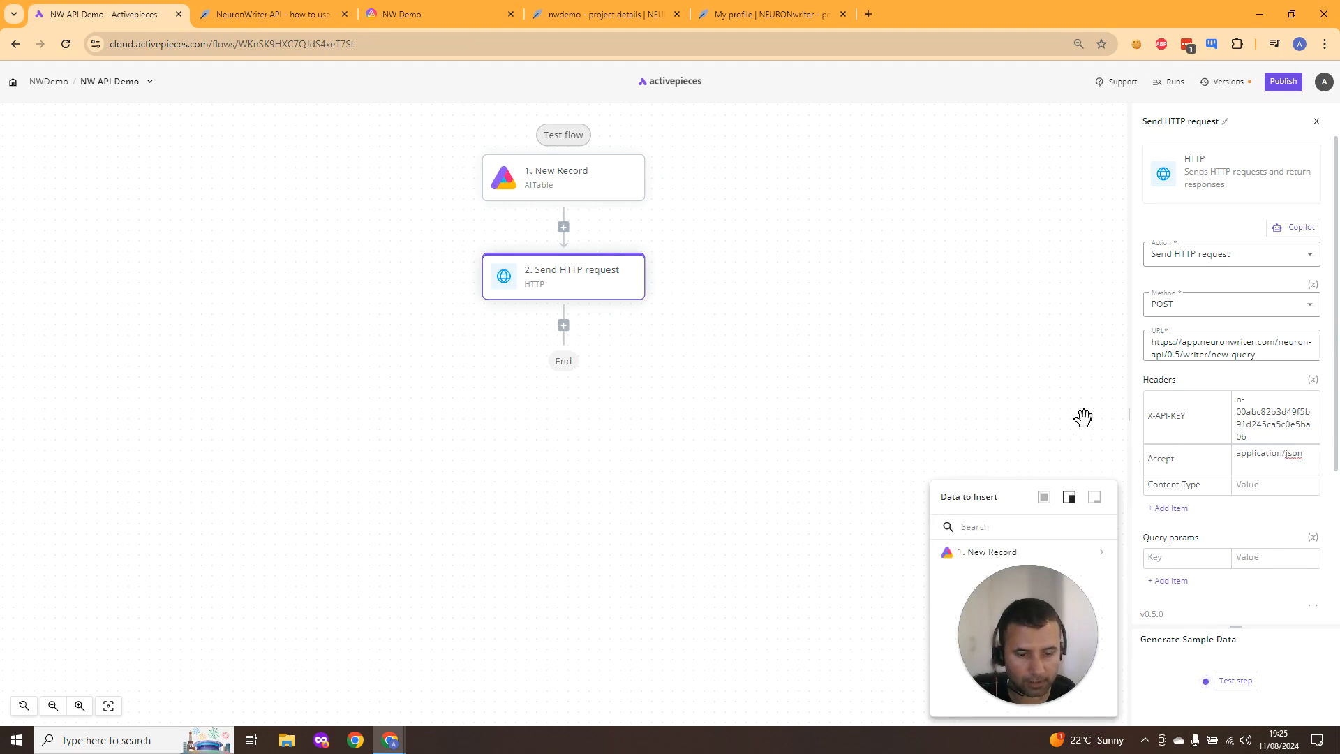
# - Set the Content-Type header value to application/json, copied from the usage example
pyautogui.click(272, 14)
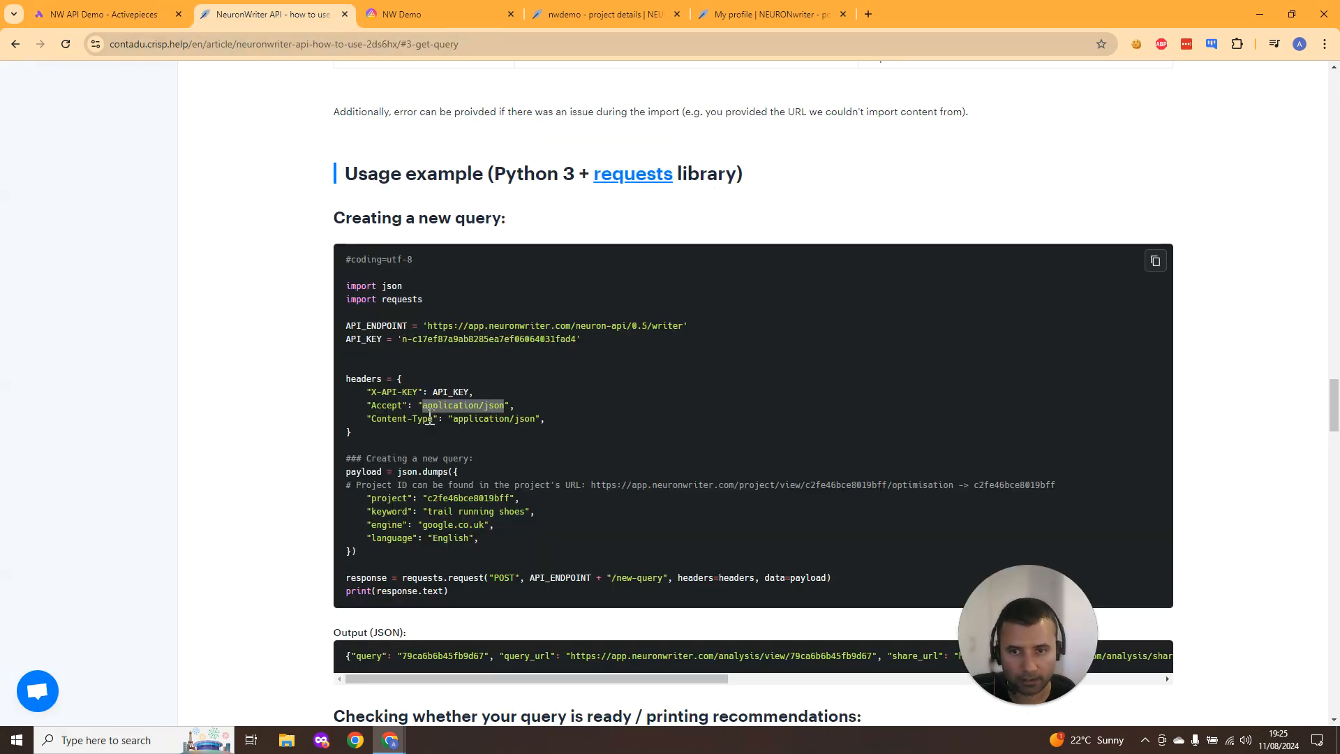
pyautogui.moveTo(454, 419); pyautogui.dragTo(528, 418)
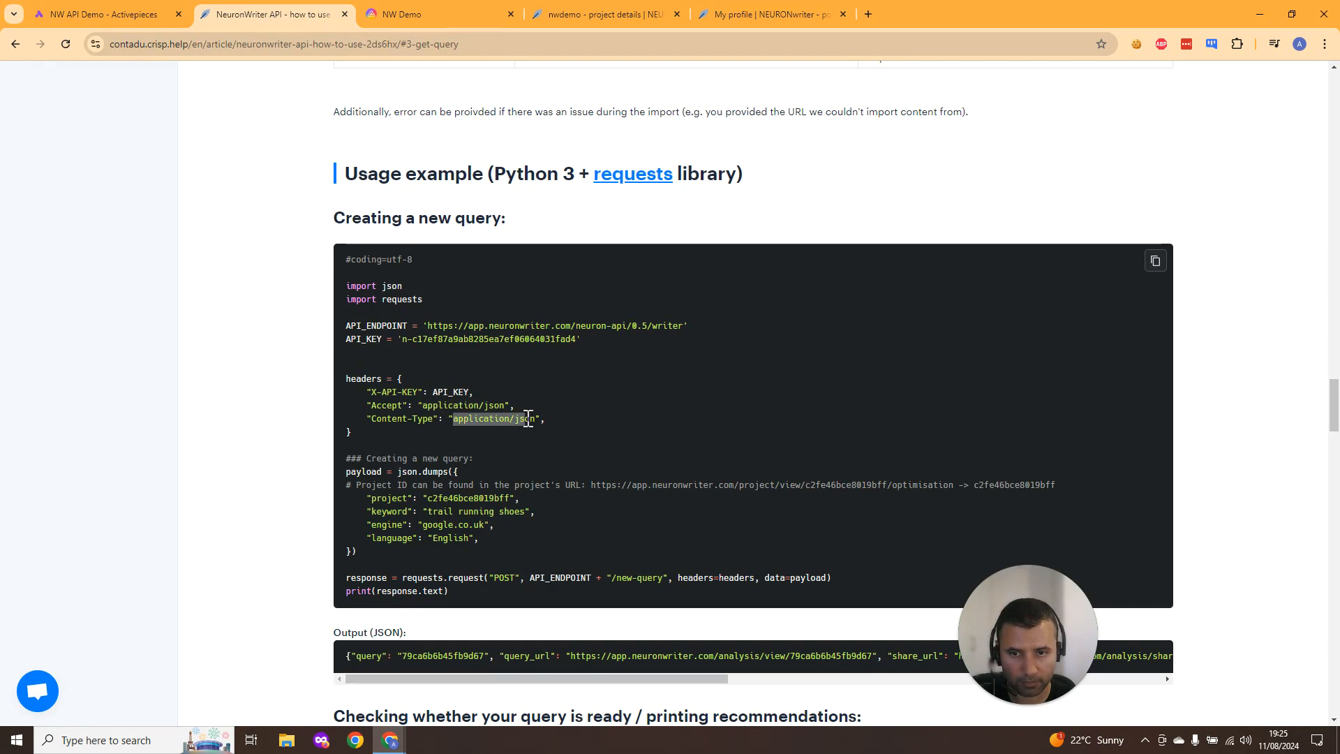
pyautogui.hotkey('ctrl', 'c')
pyautogui.click(144, 9)
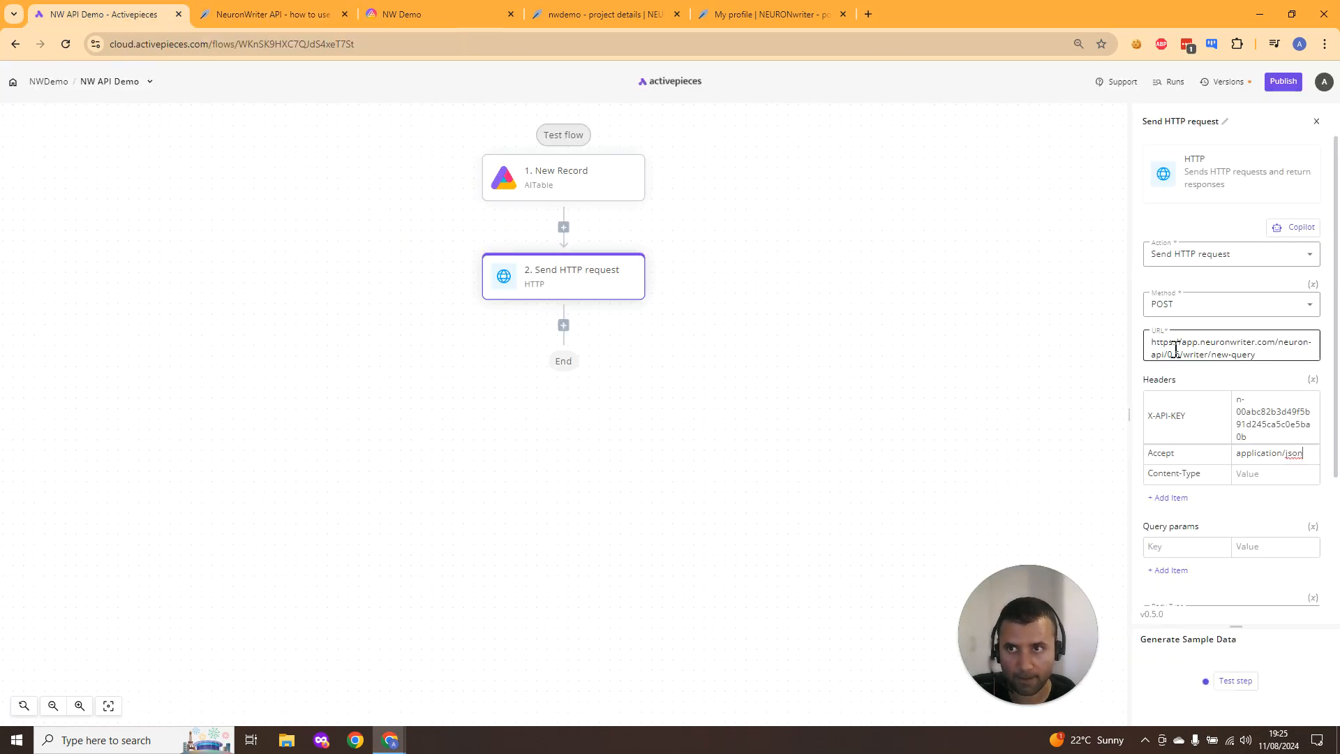
pyautogui.click(1245, 472)
pyautogui.hotkey('ctrl', 'v')
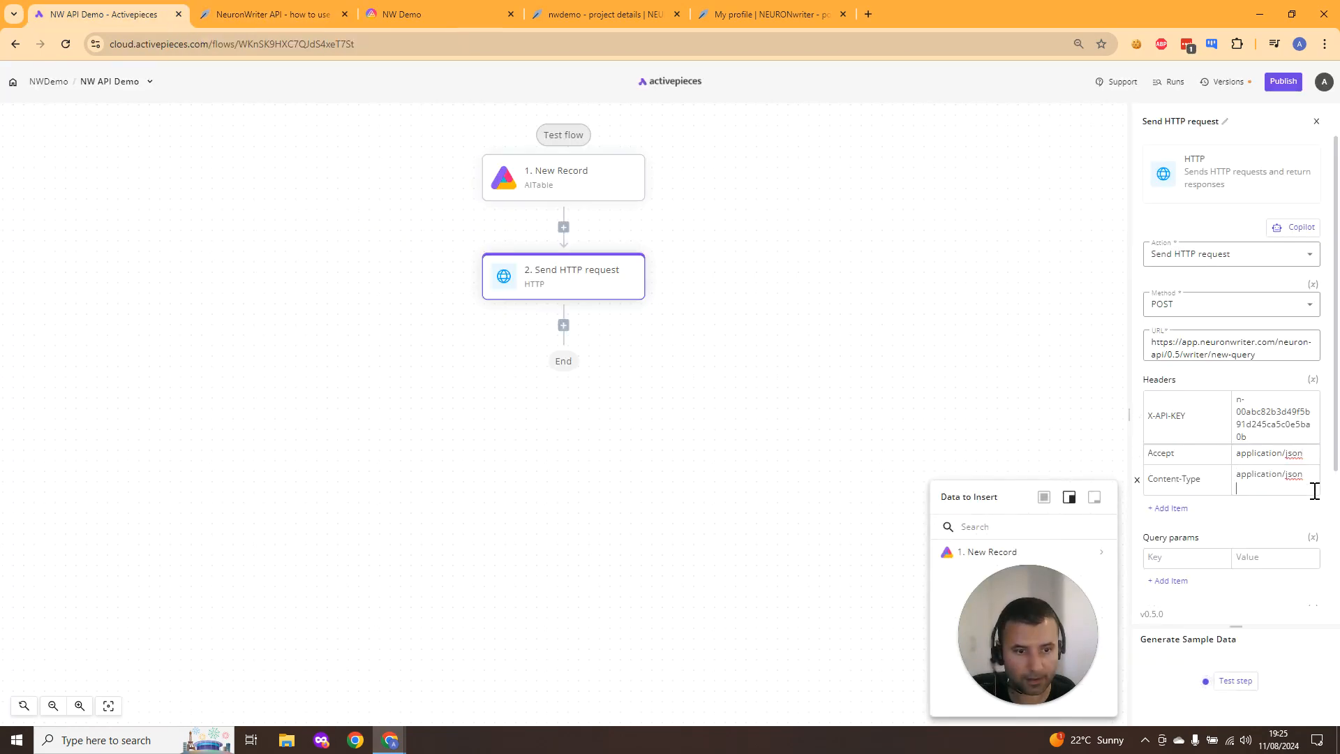
pyautogui.press('BackSpace')
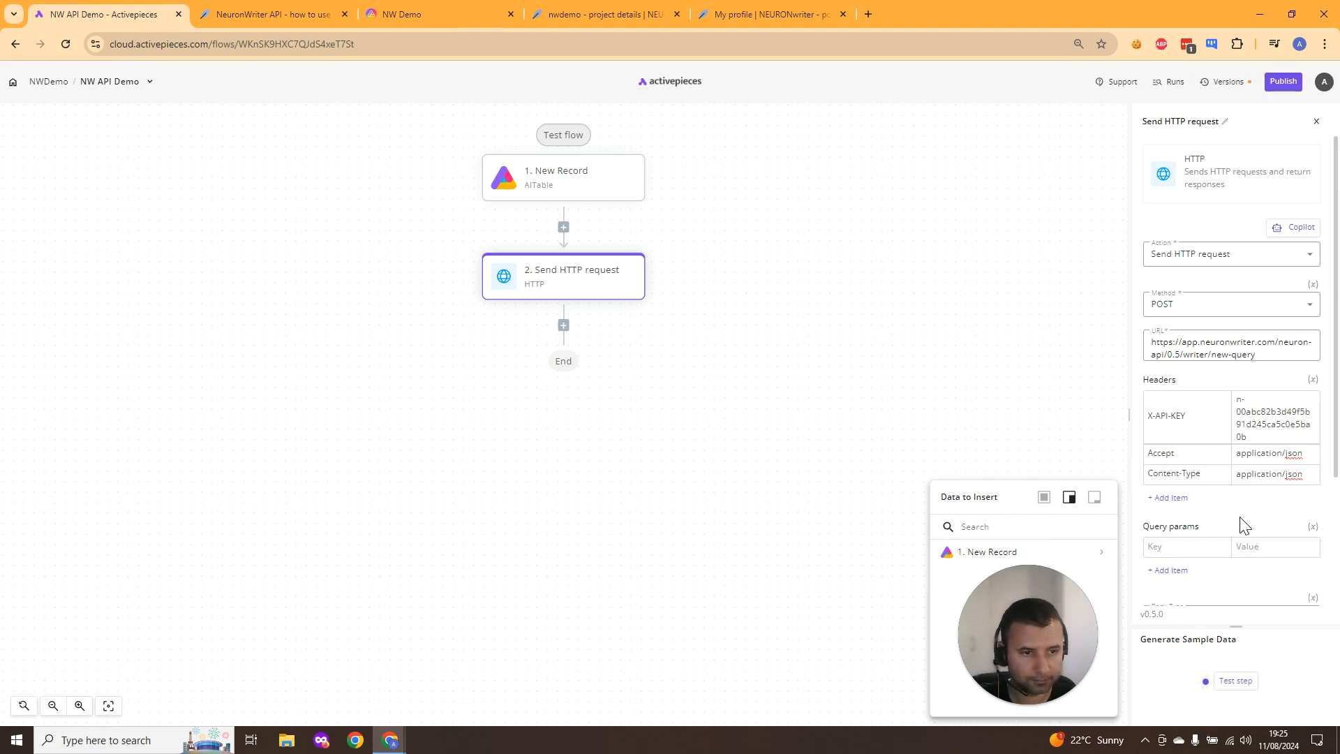
# - Set the HTTP request's body type to JSON
pyautogui.click(1239, 524)
pyautogui.scroll(-2, 1232, 438)
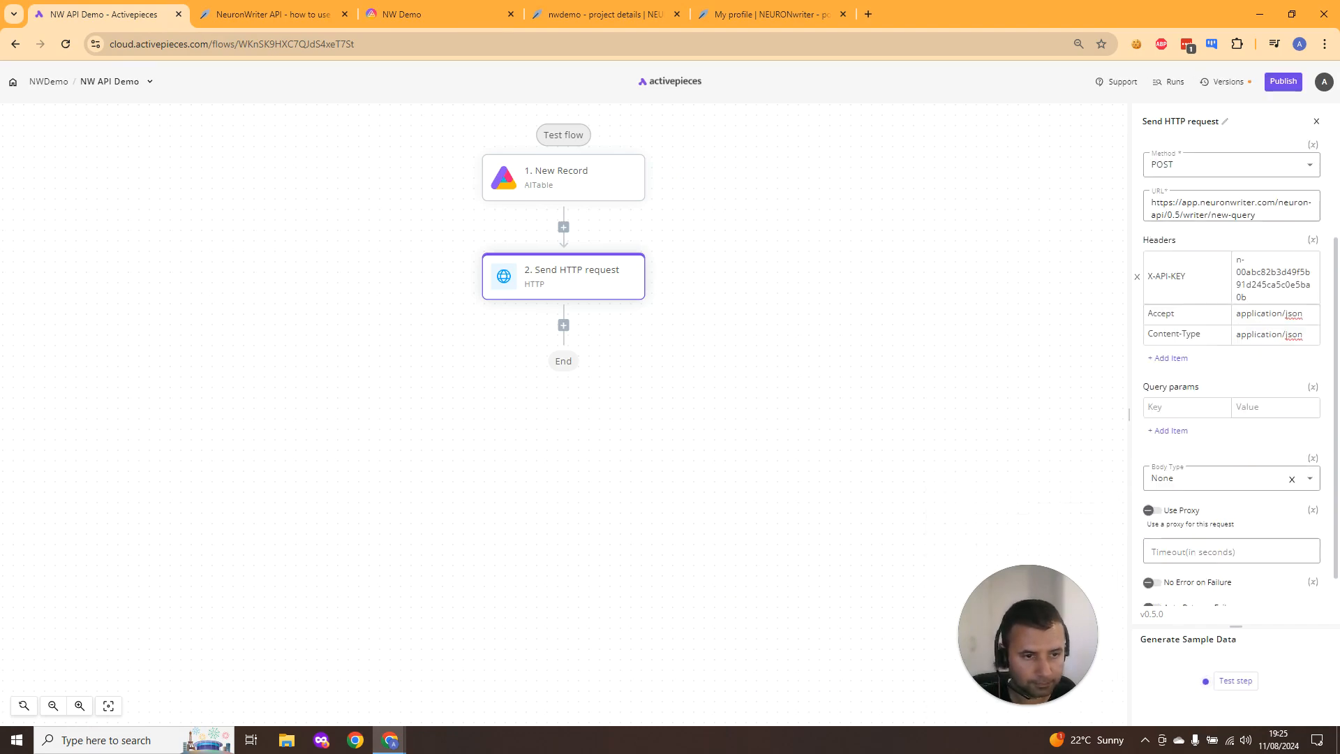
pyautogui.scroll(-1, 1237, 536)
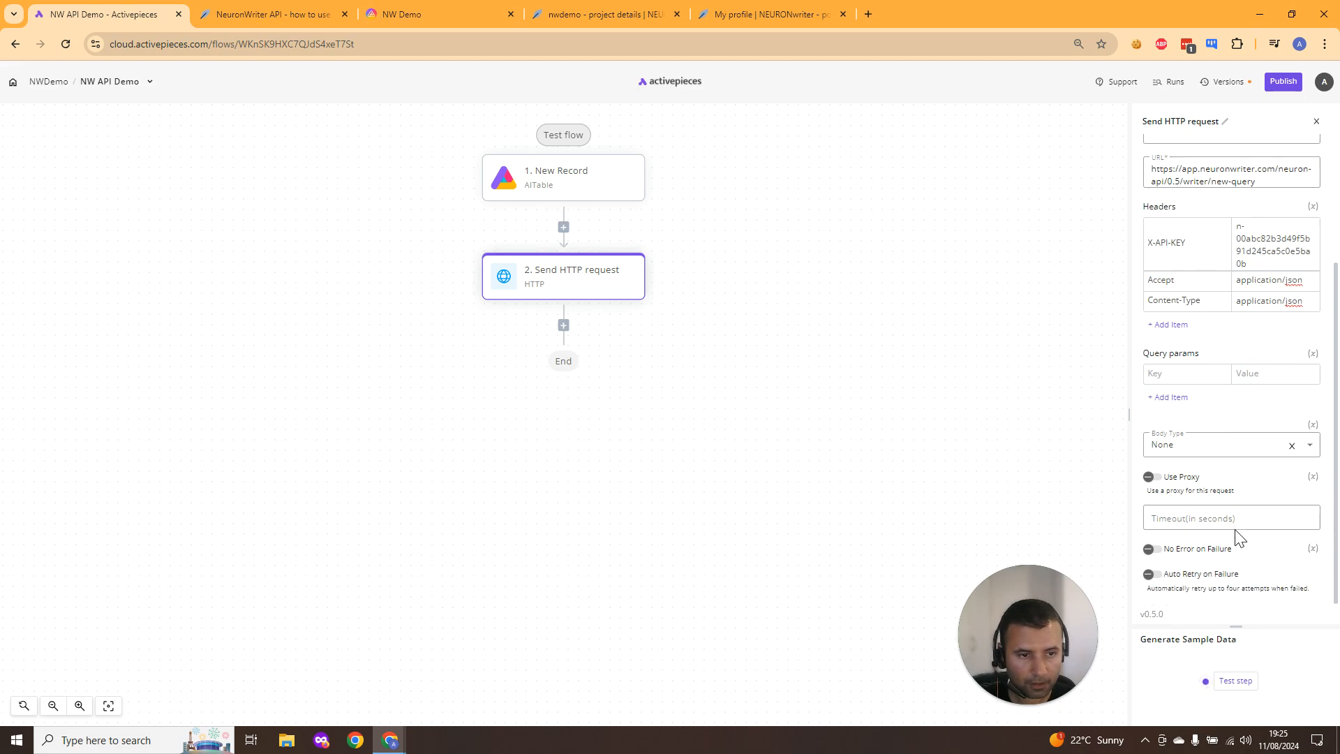
pyautogui.click(1249, 454)
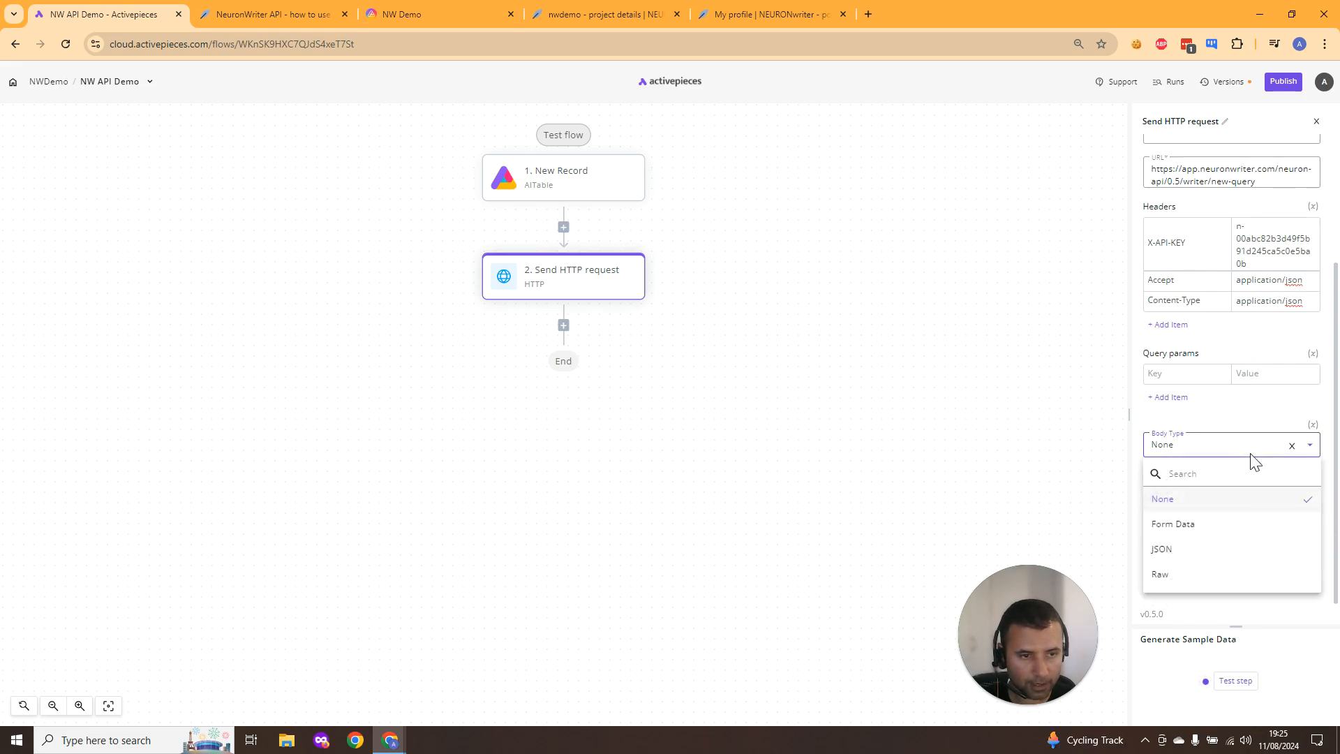
pyautogui.click(1209, 549)
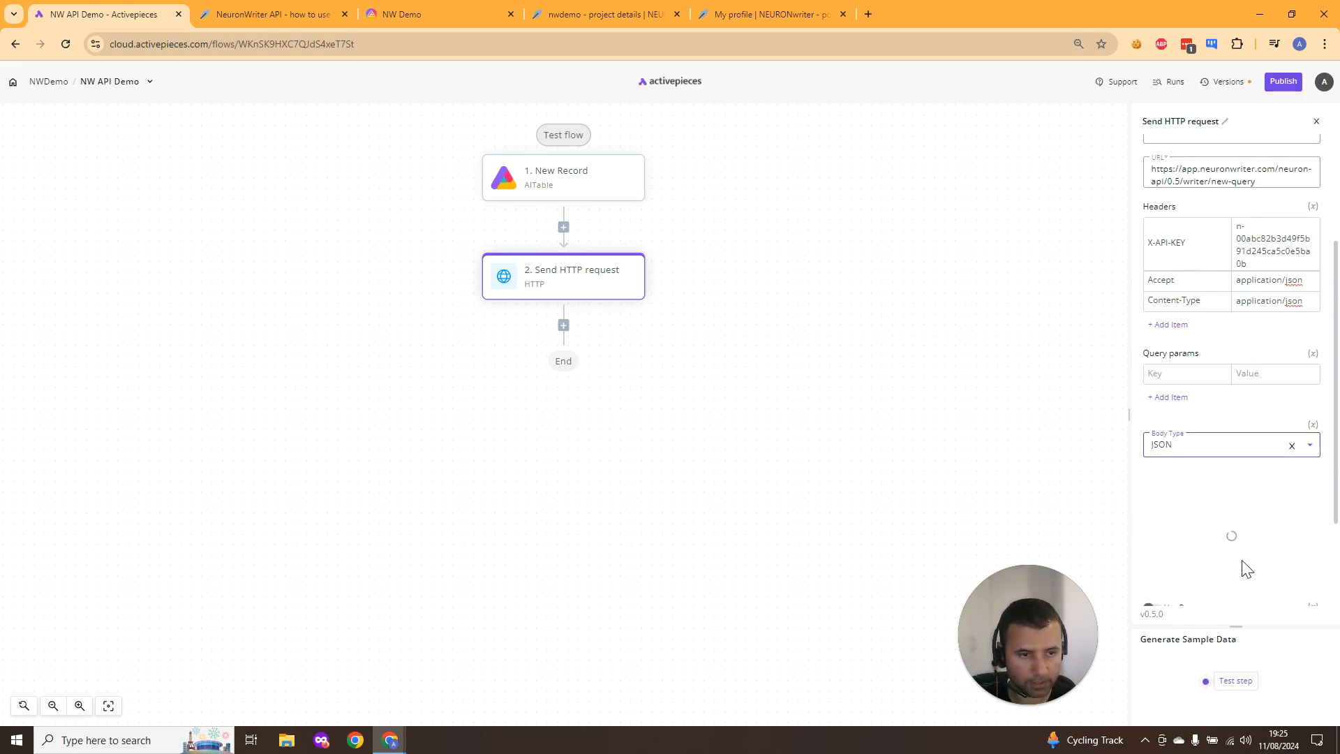
# - Return to the documentation and review the example request payload fields
pyautogui.click(272, 14)
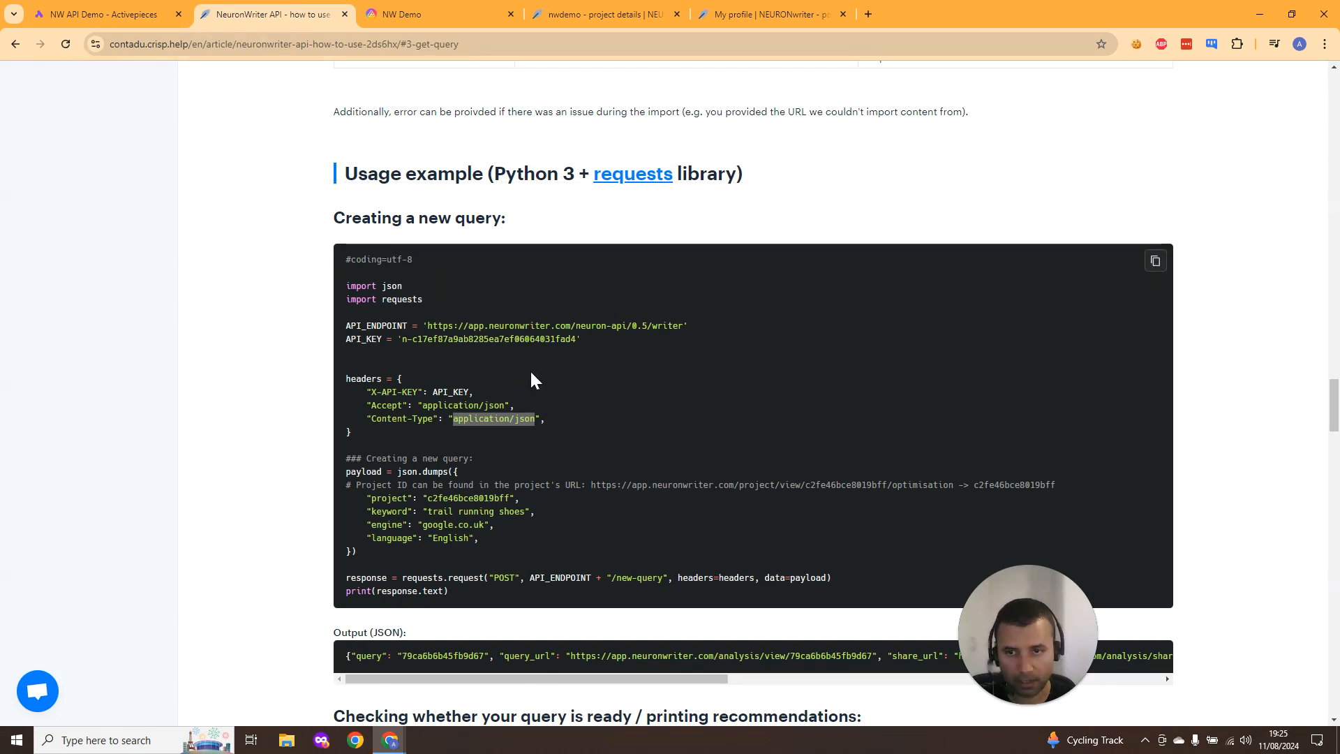
pyautogui.scroll(-1, 377, 504)
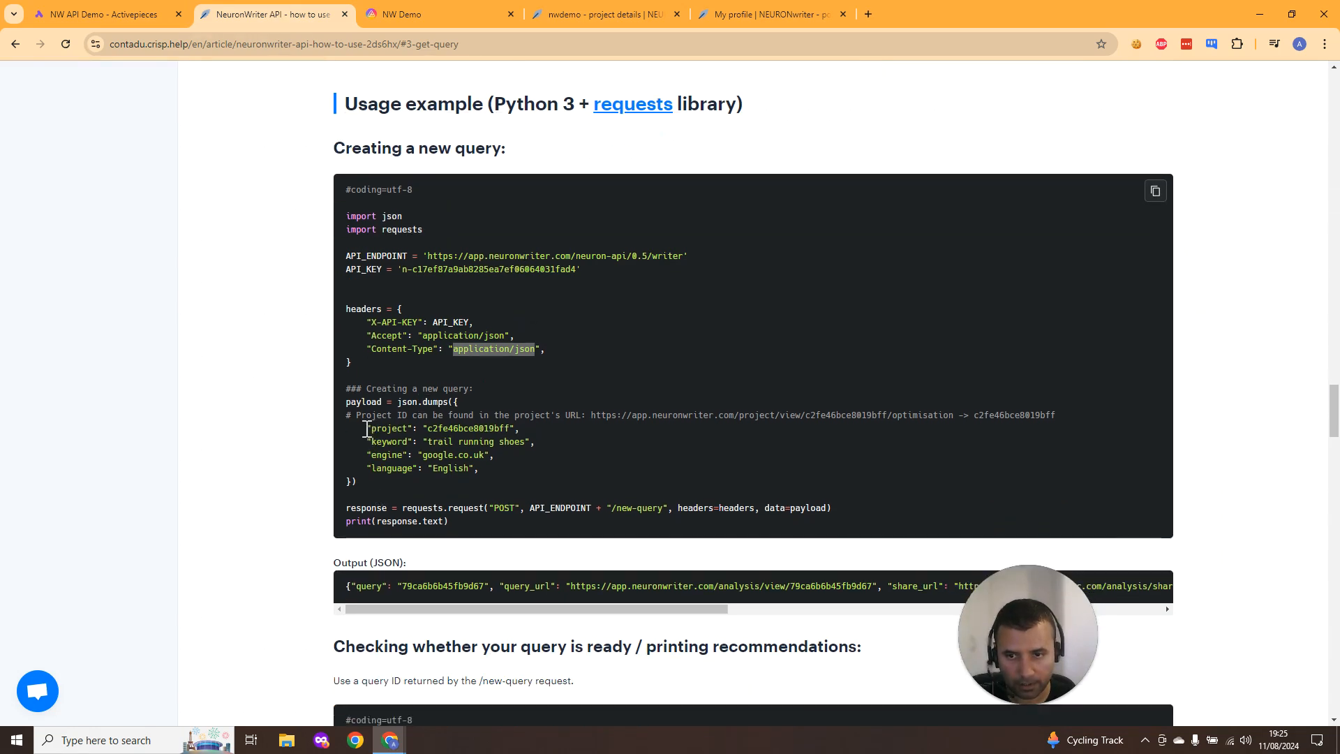
# - Copy the example payload fields from the documentation and paste them into the request's JSON body
pyautogui.moveTo(367, 428); pyautogui.dragTo(479, 471)
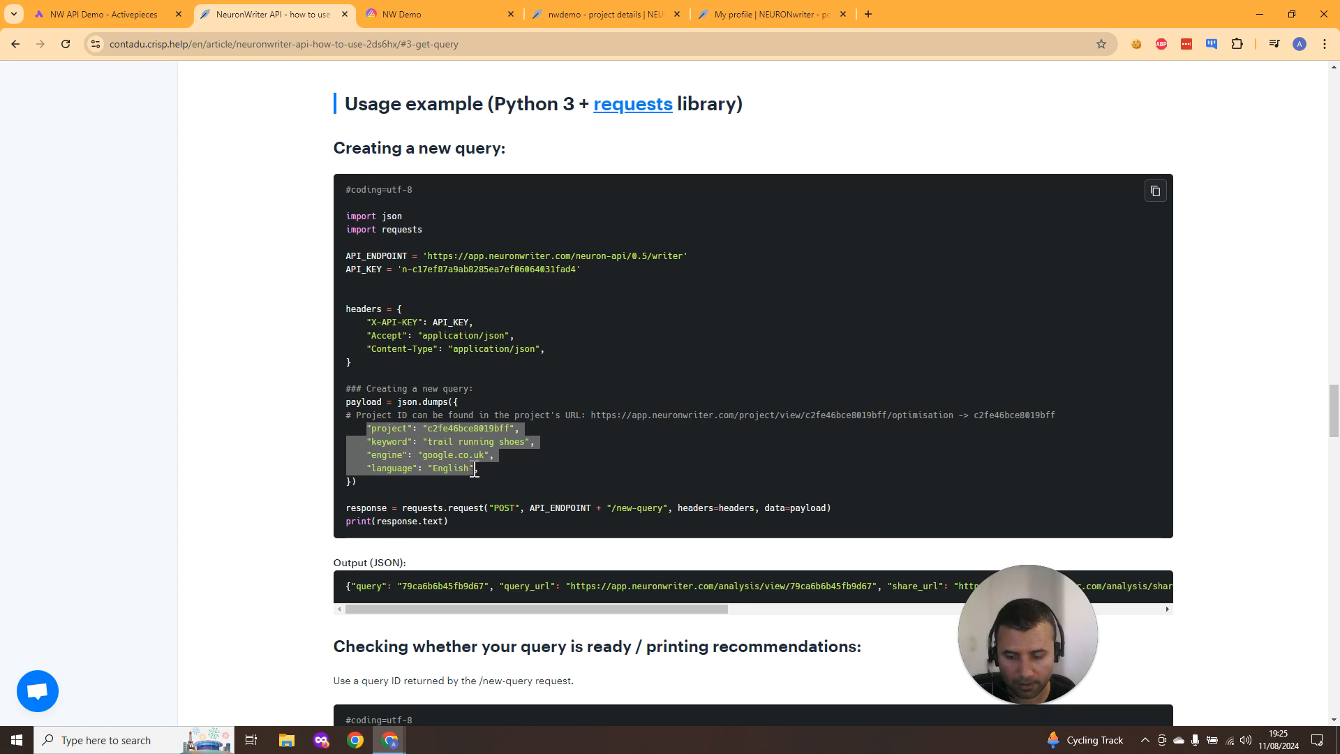
pyautogui.click(91, 14)
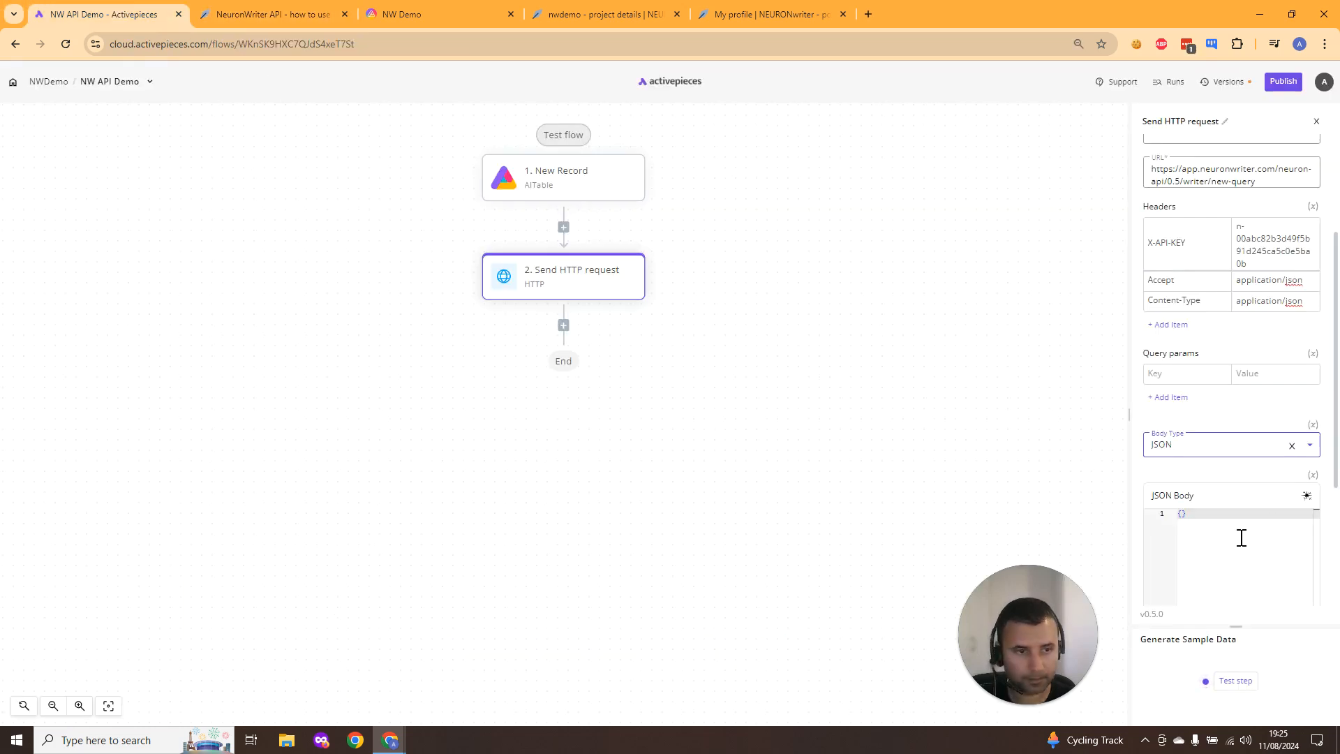
pyautogui.click(1267, 541)
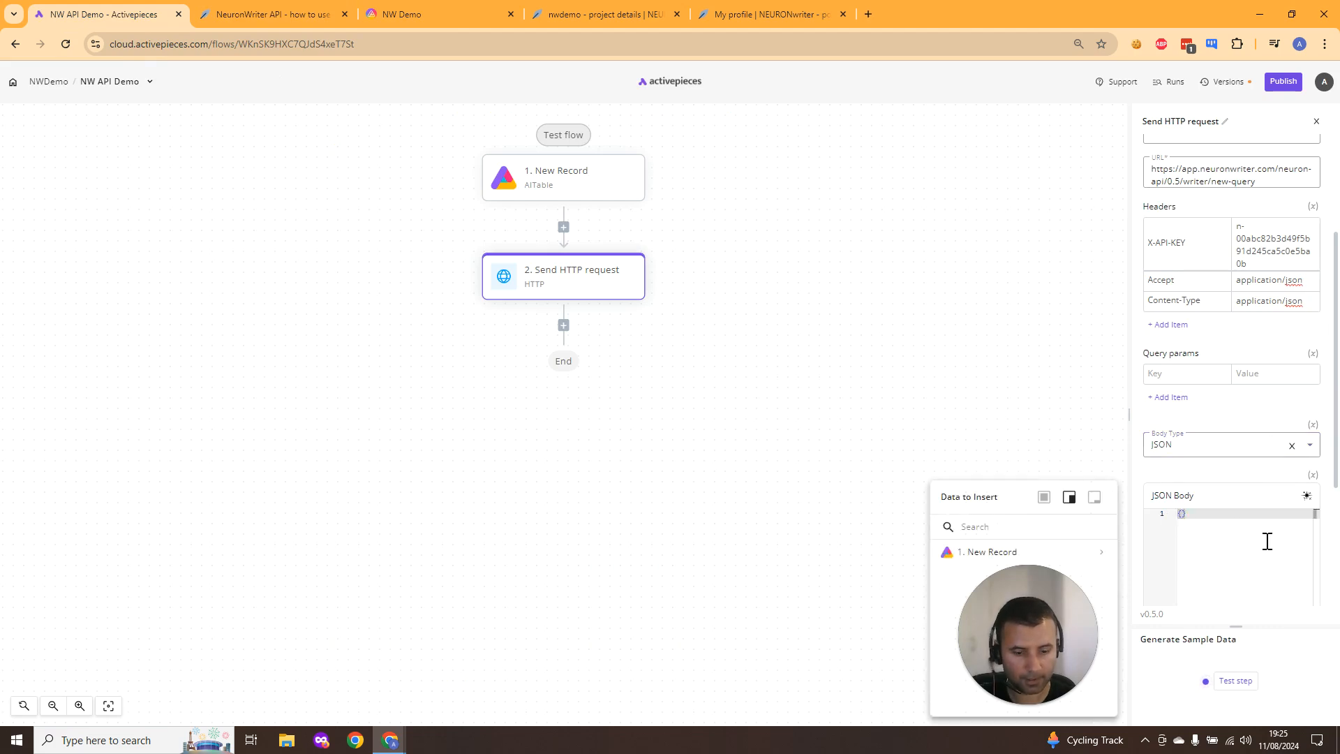
pyautogui.press('Return')
pyautogui.hotkey('ctrl', 'v')
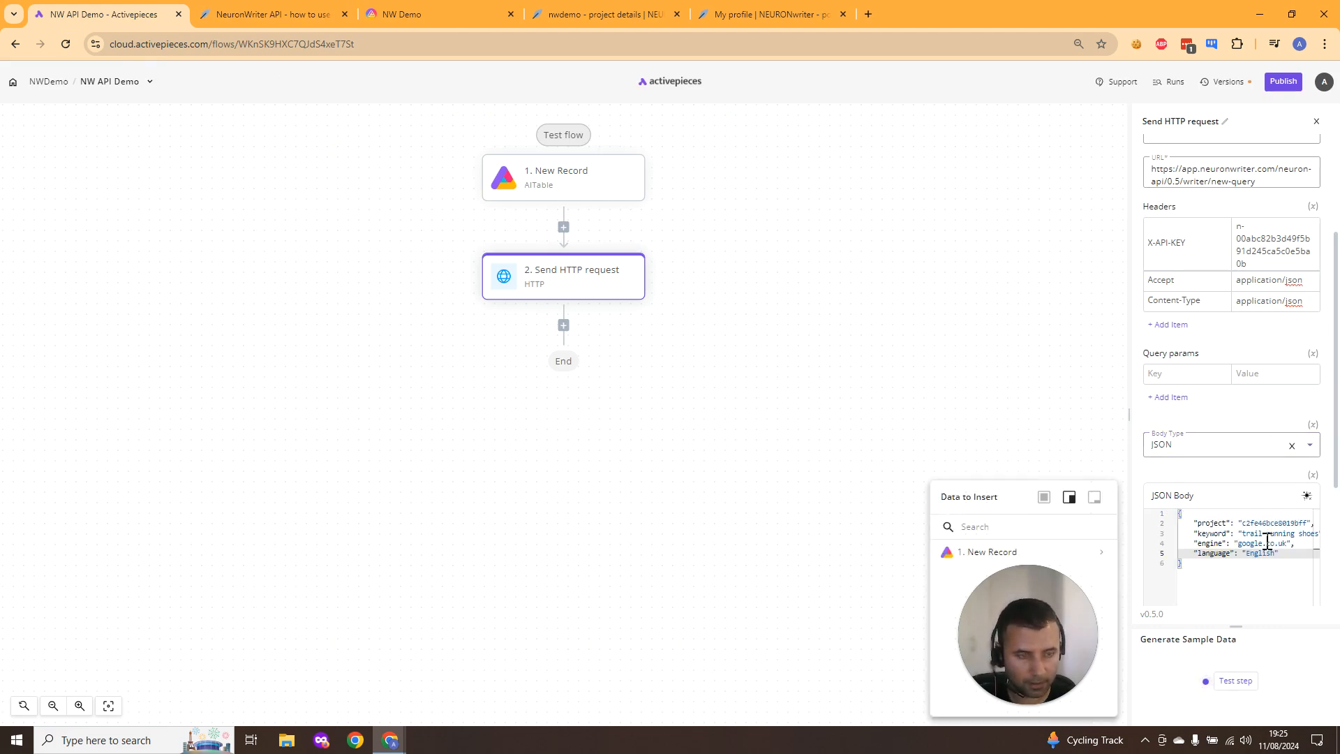
# - Copy the project ID from the NeuronWriter project URL and paste it as the JSON body's project value
pyautogui.click(621, 13)
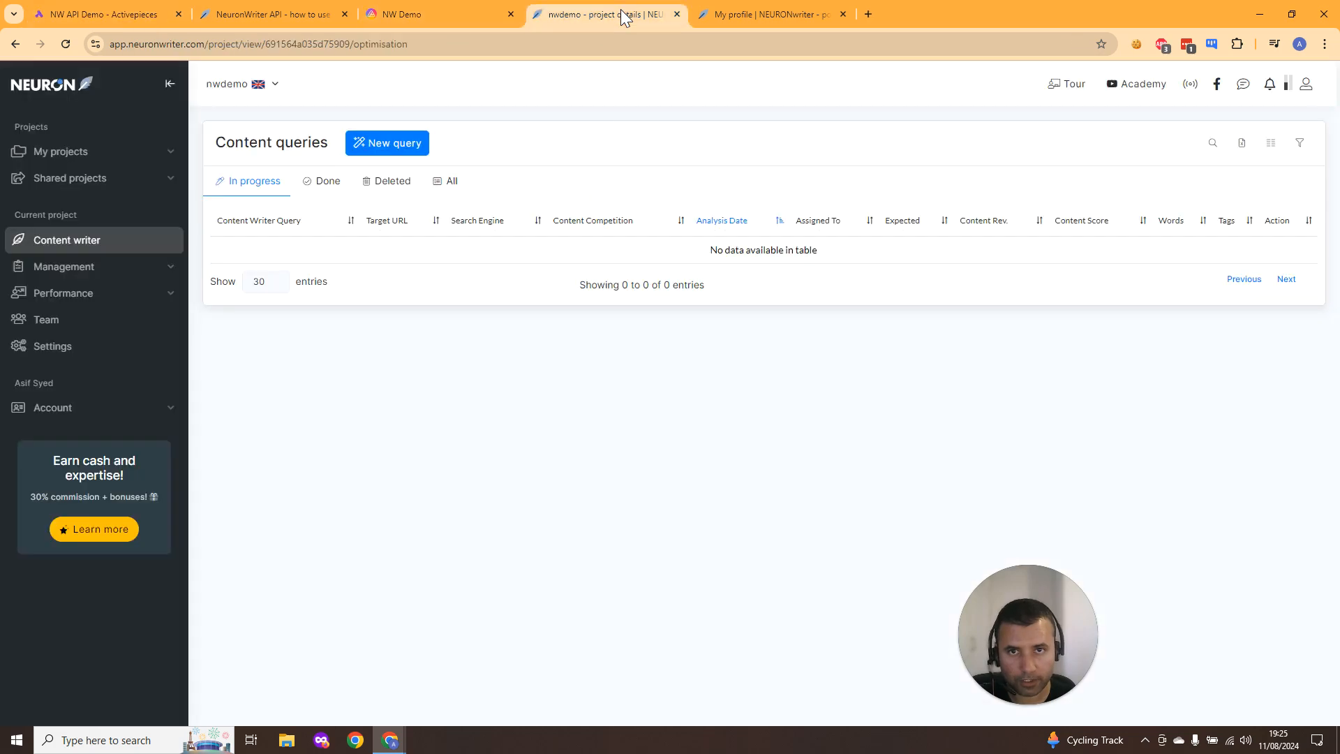
pyautogui.click(363, 44)
pyautogui.click(350, 45)
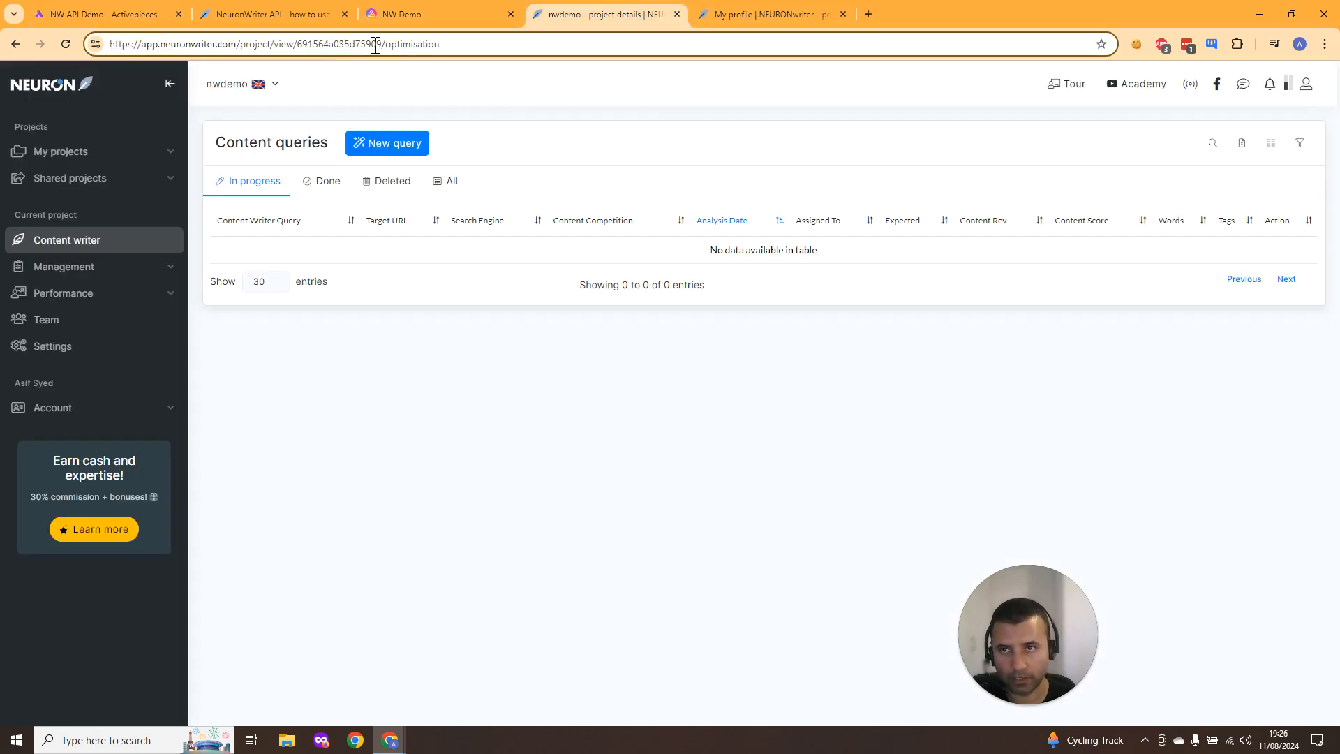
pyautogui.moveTo(384, 44); pyautogui.dragTo(298, 44)
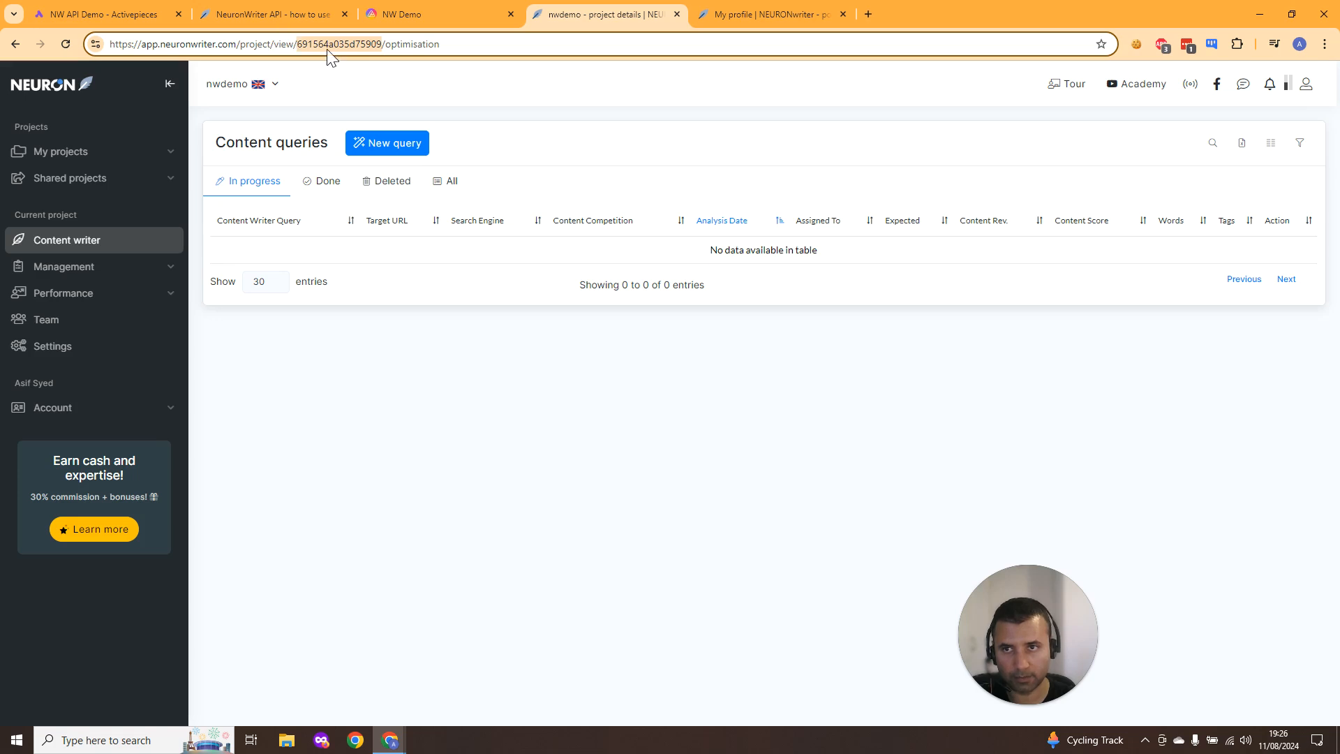
pyautogui.click(100, 19)
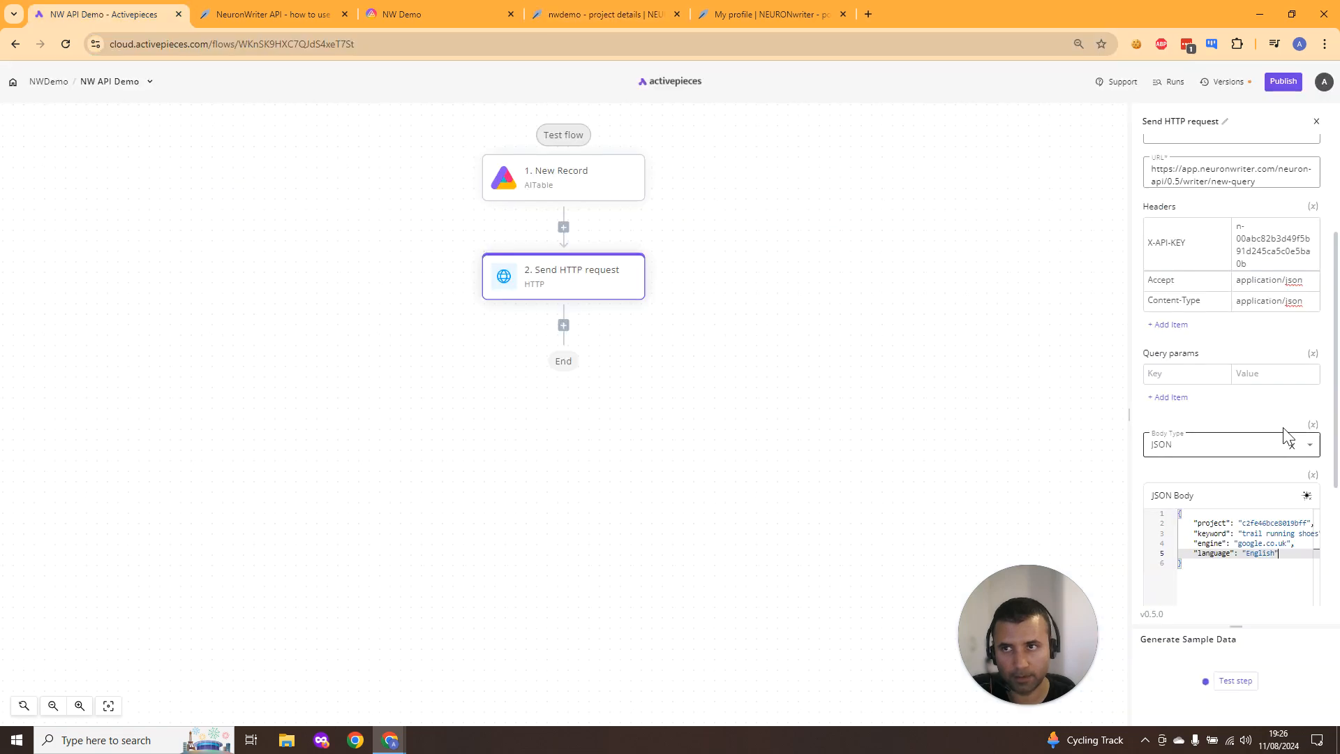
pyautogui.click(1280, 524)
pyautogui.doubleClick(1280, 523)
pyautogui.hotkey('ctrl', 'v')
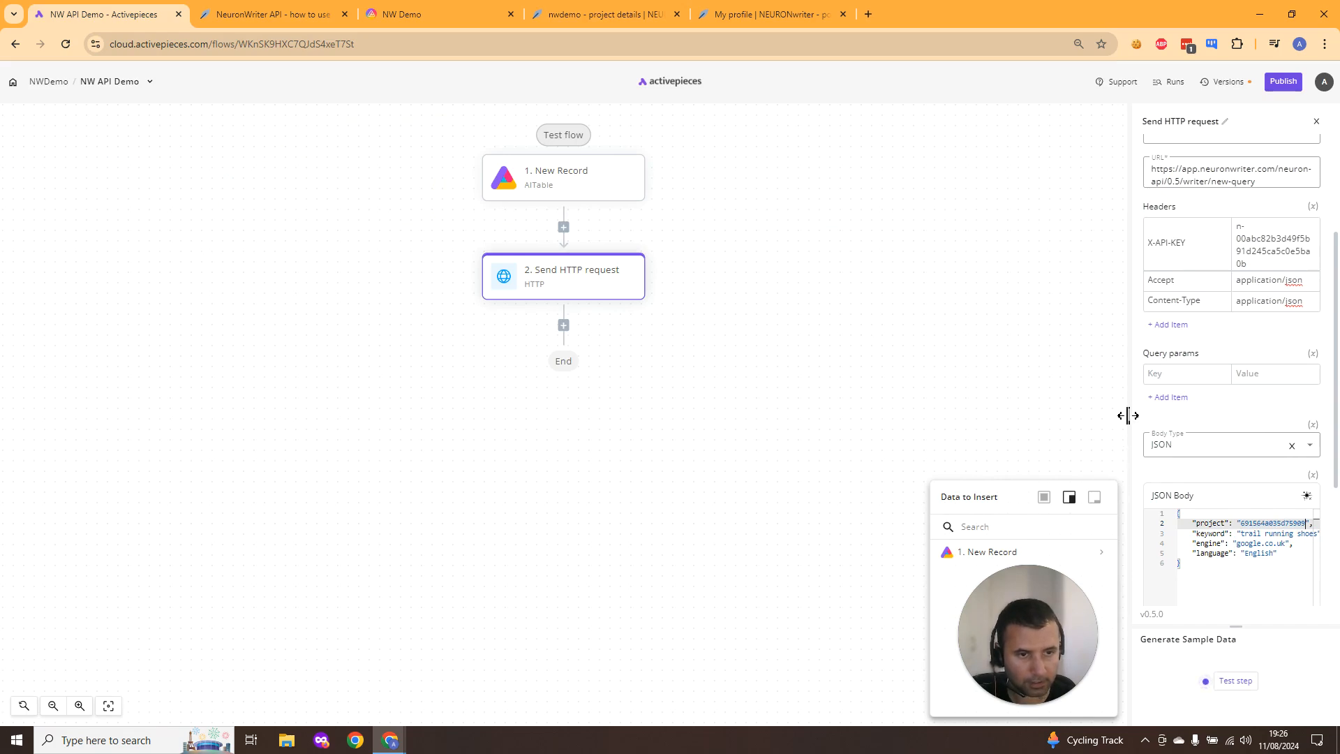
# - Replace the keyword value in the JSON body with the placeholder text Keyword
pyautogui.moveTo(1125, 418); pyautogui.dragTo(936, 395)
pyautogui.moveTo(1057, 657); pyautogui.dragTo(692, 660)
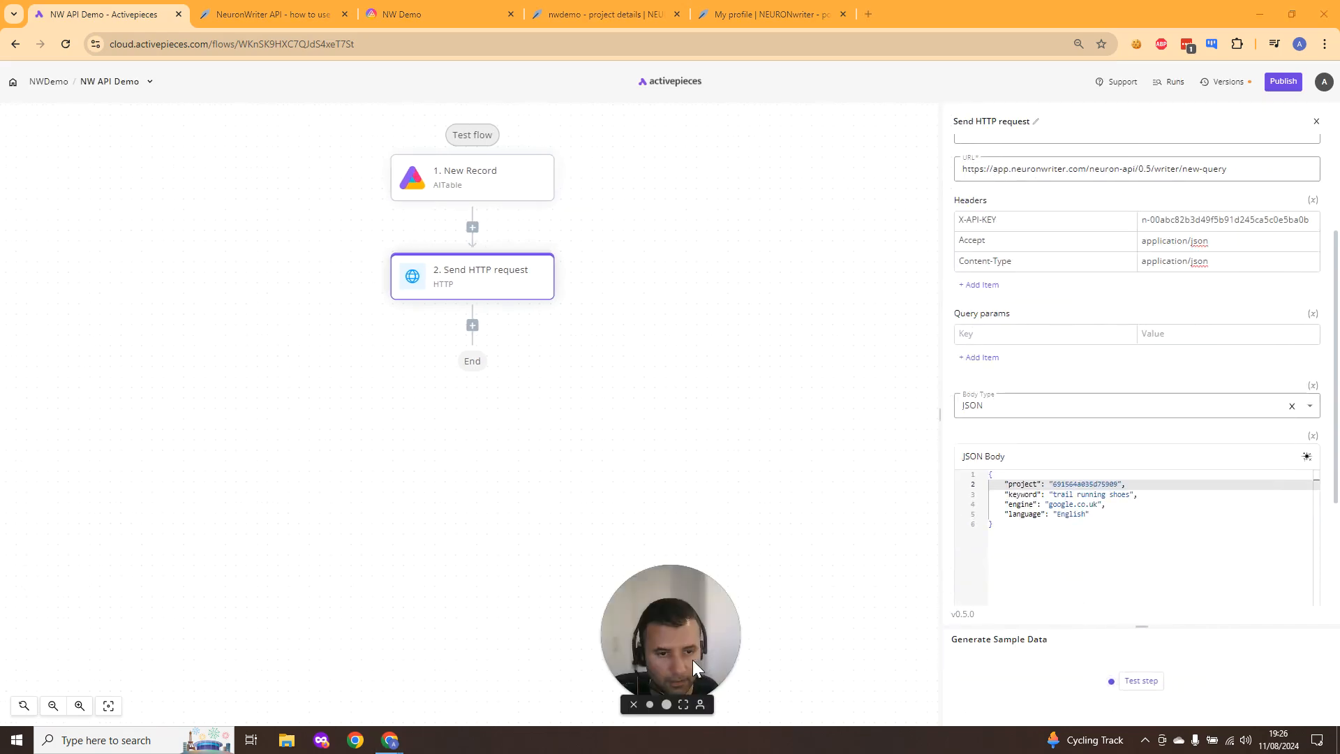
pyautogui.doubleClick(1120, 495)
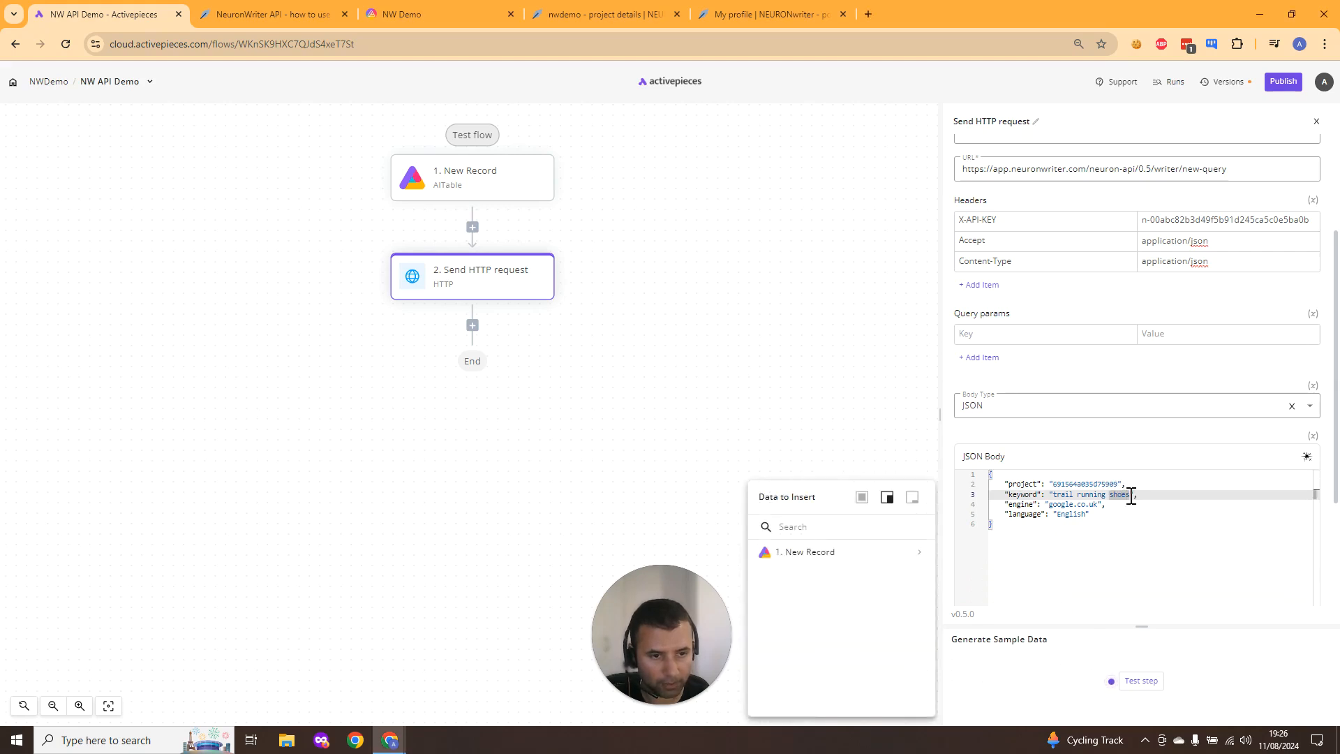
pyautogui.moveTo(1129, 495); pyautogui.dragTo(1052, 495)
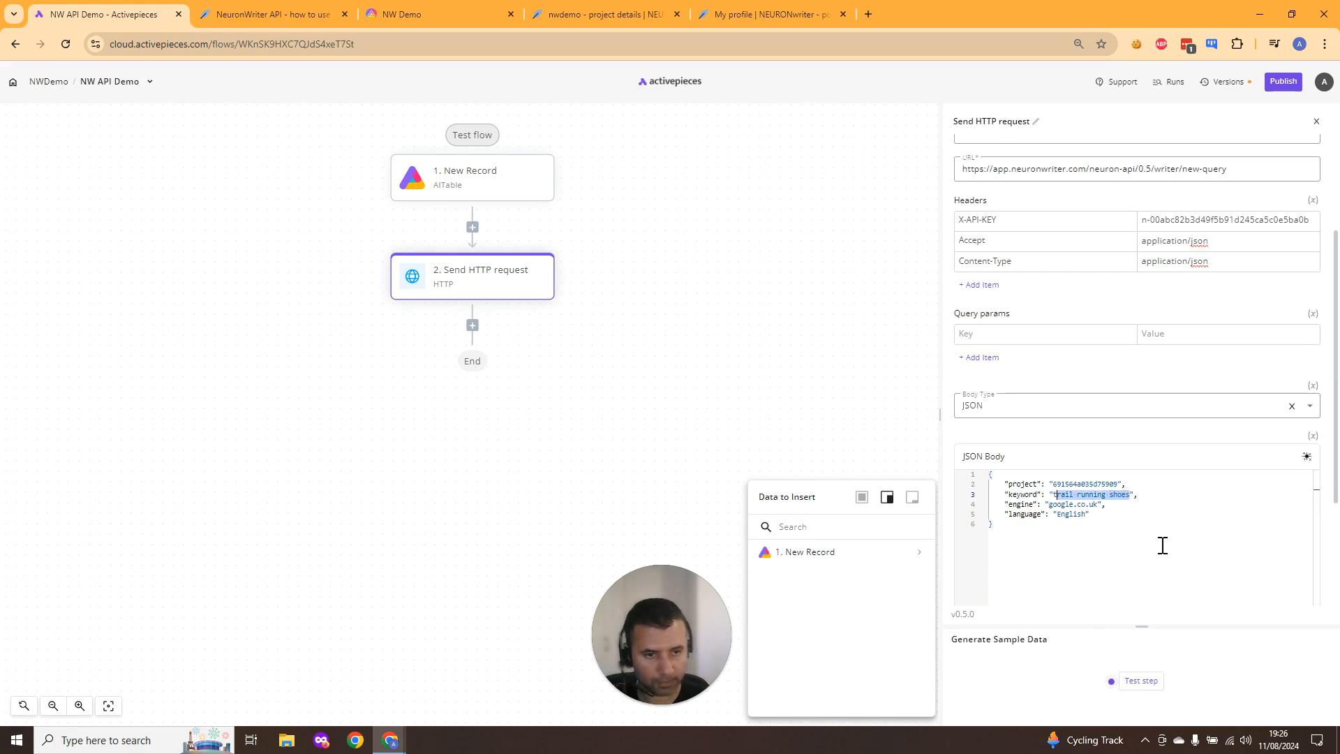
pyautogui.press('BackSpace')
pyautogui.write('Keyword')
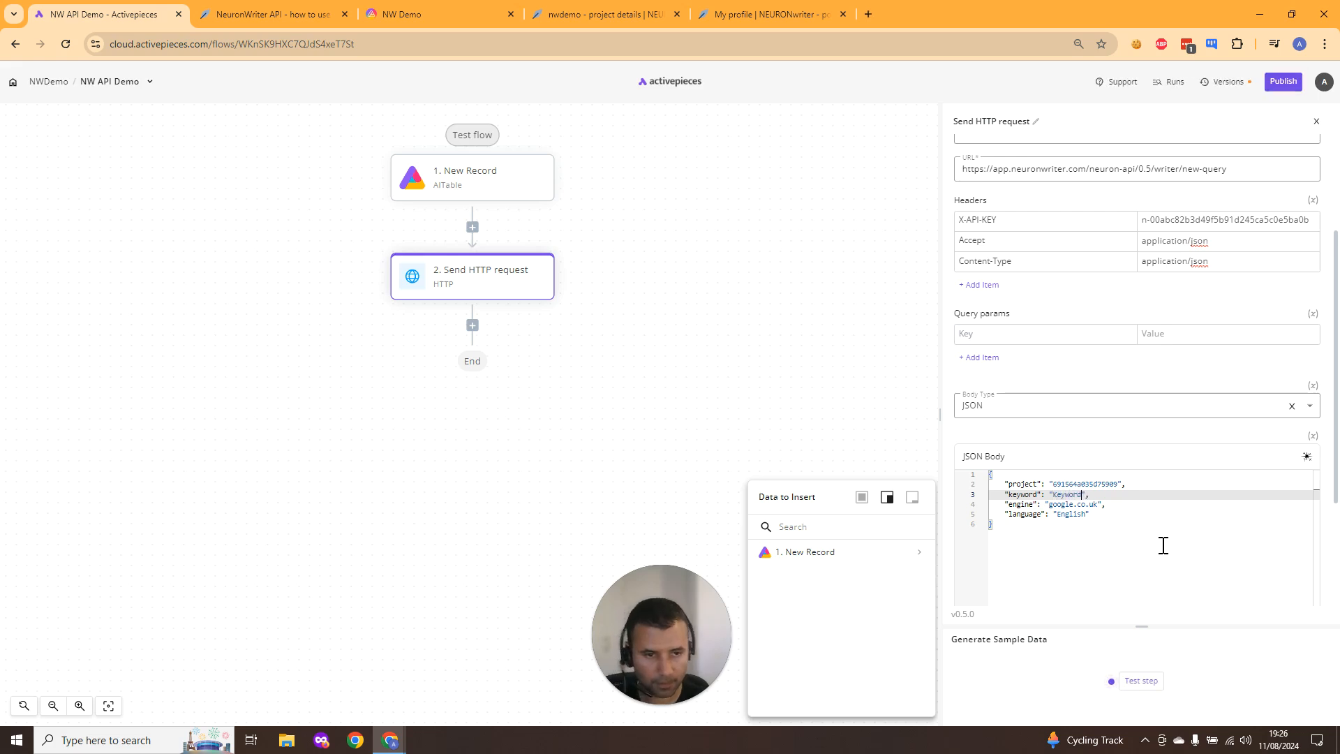
pyautogui.click(1112, 514)
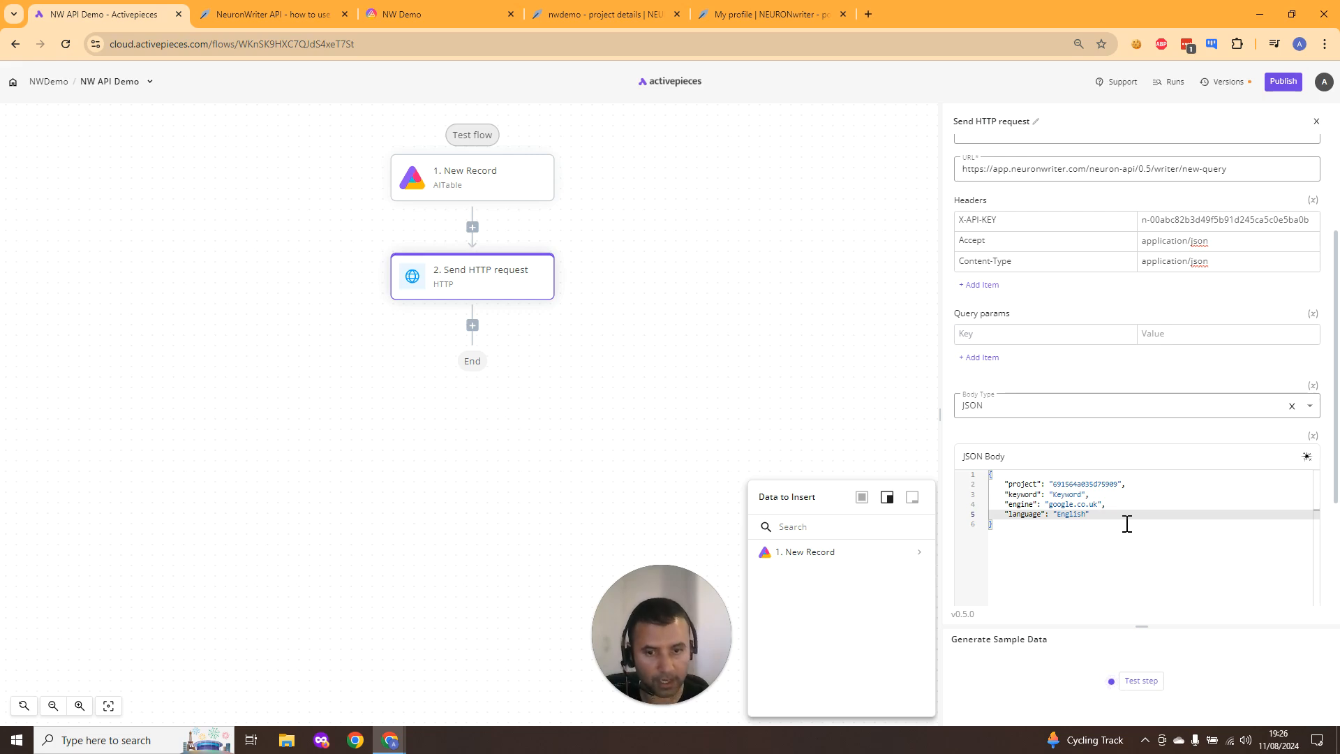
# - Review the HTTP request's method, URL, headers and JSON body
pyautogui.click(38, 298)
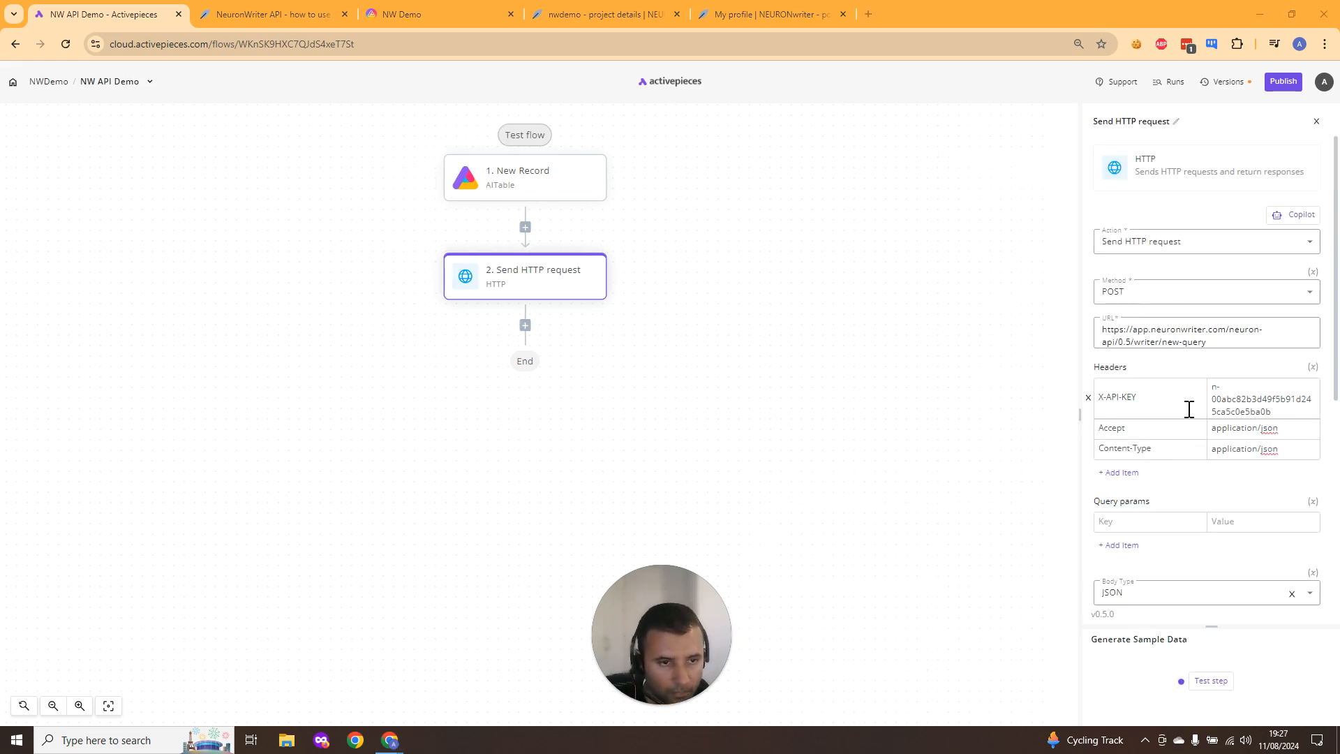
pyautogui.scroll(-3, 1186, 420)
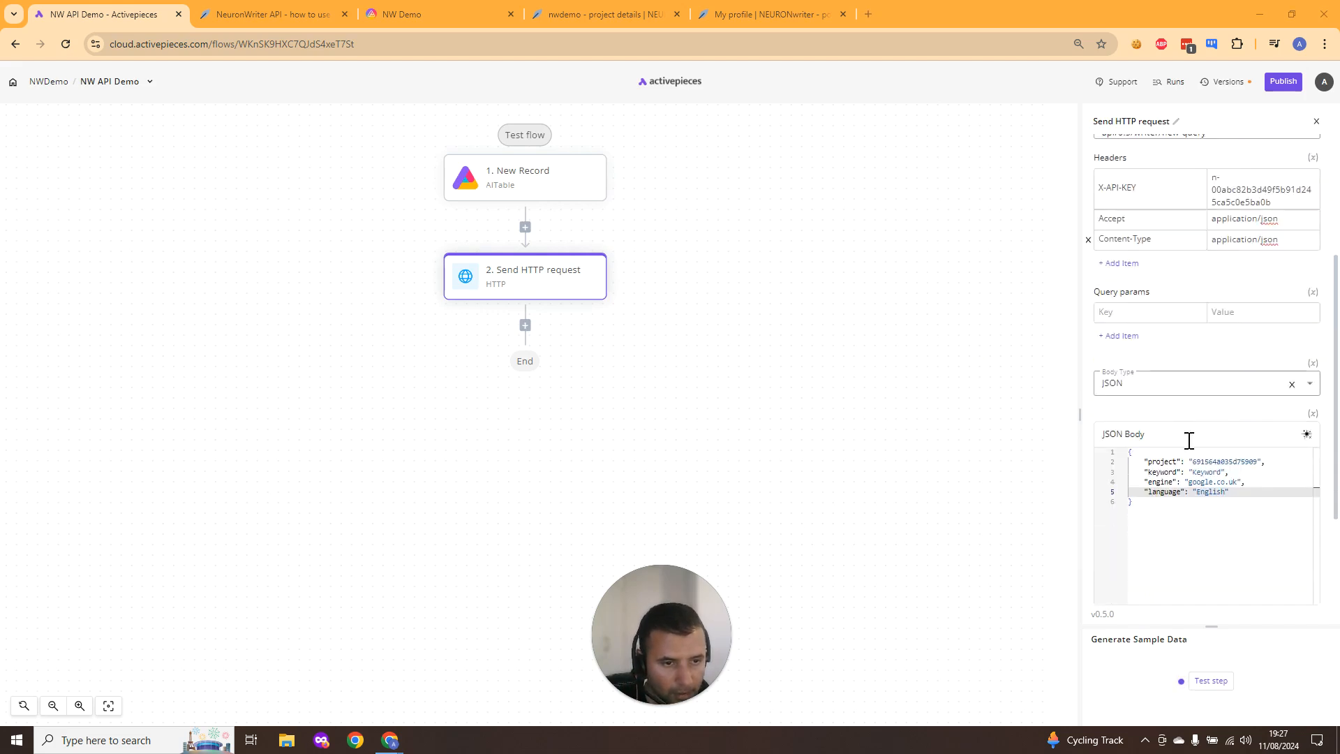
pyautogui.scroll(-1, 1188, 440)
pyautogui.click(1239, 424)
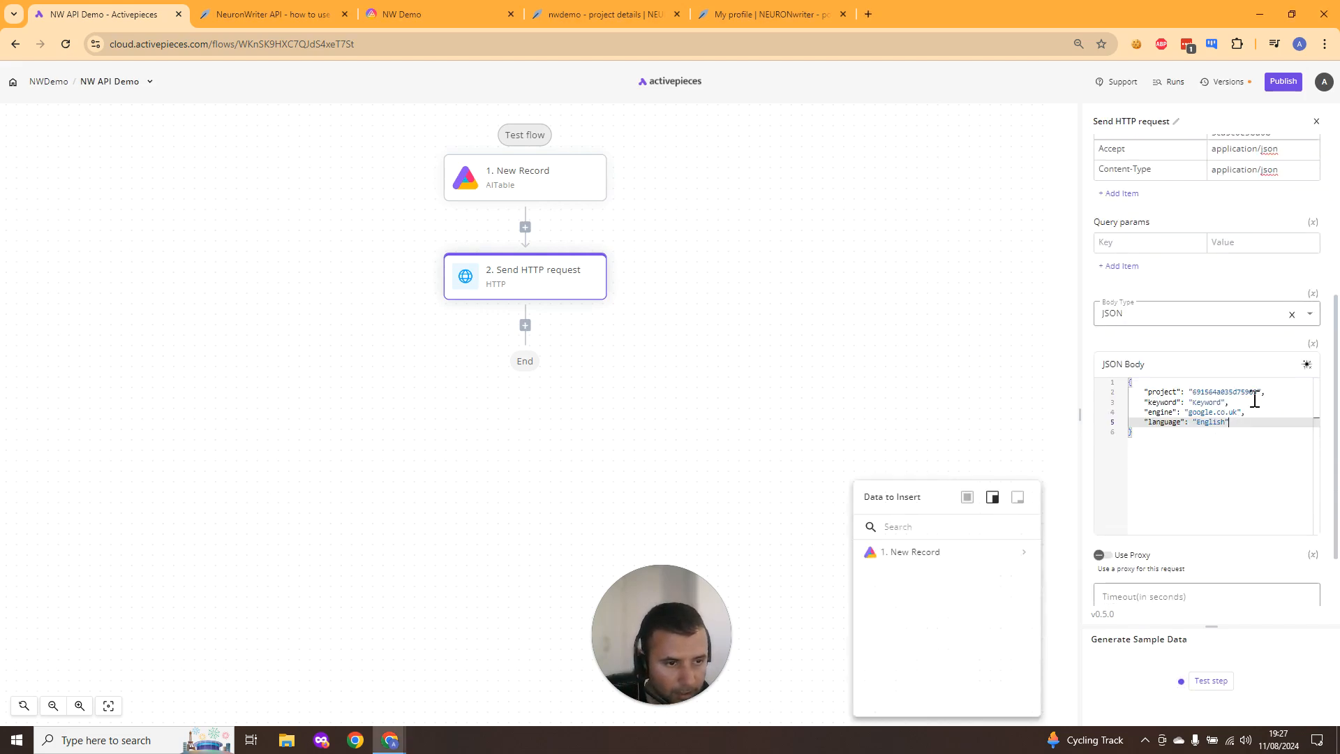
pyautogui.scroll(3, 1202, 307)
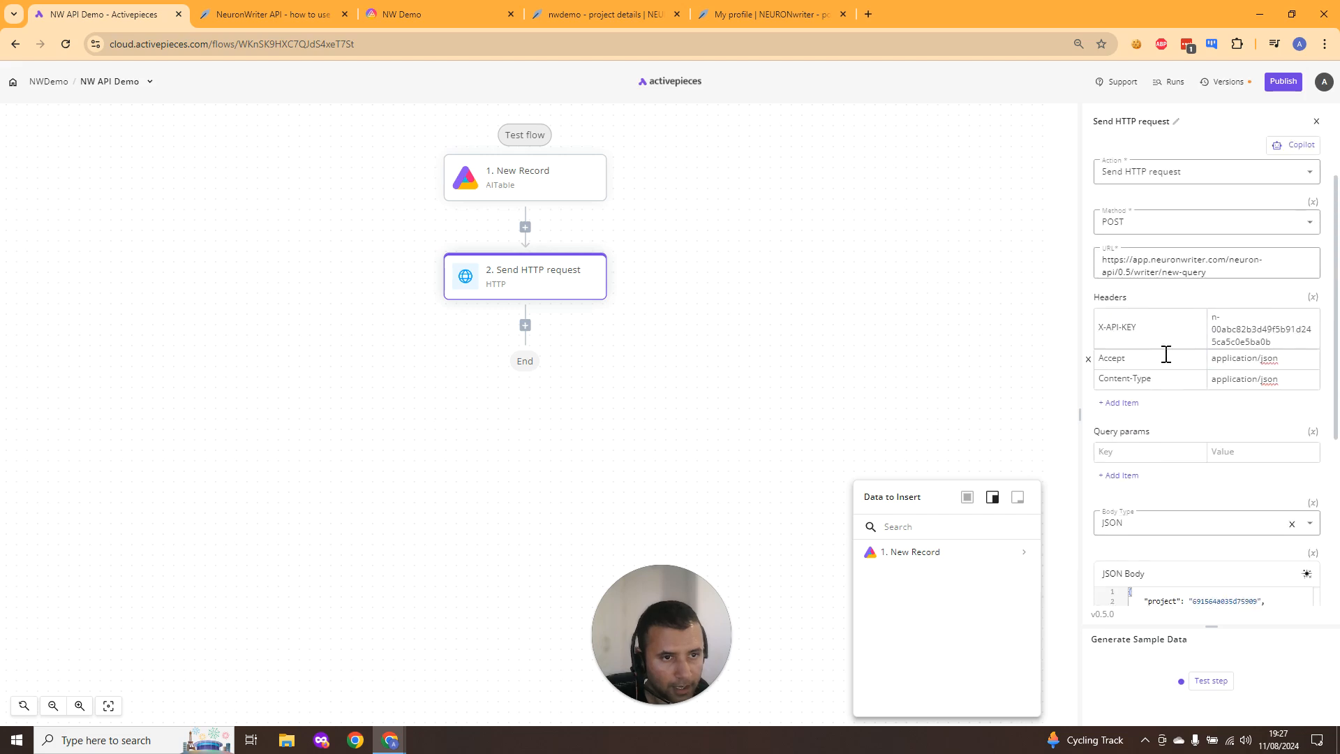
pyautogui.scroll(1, 1166, 380)
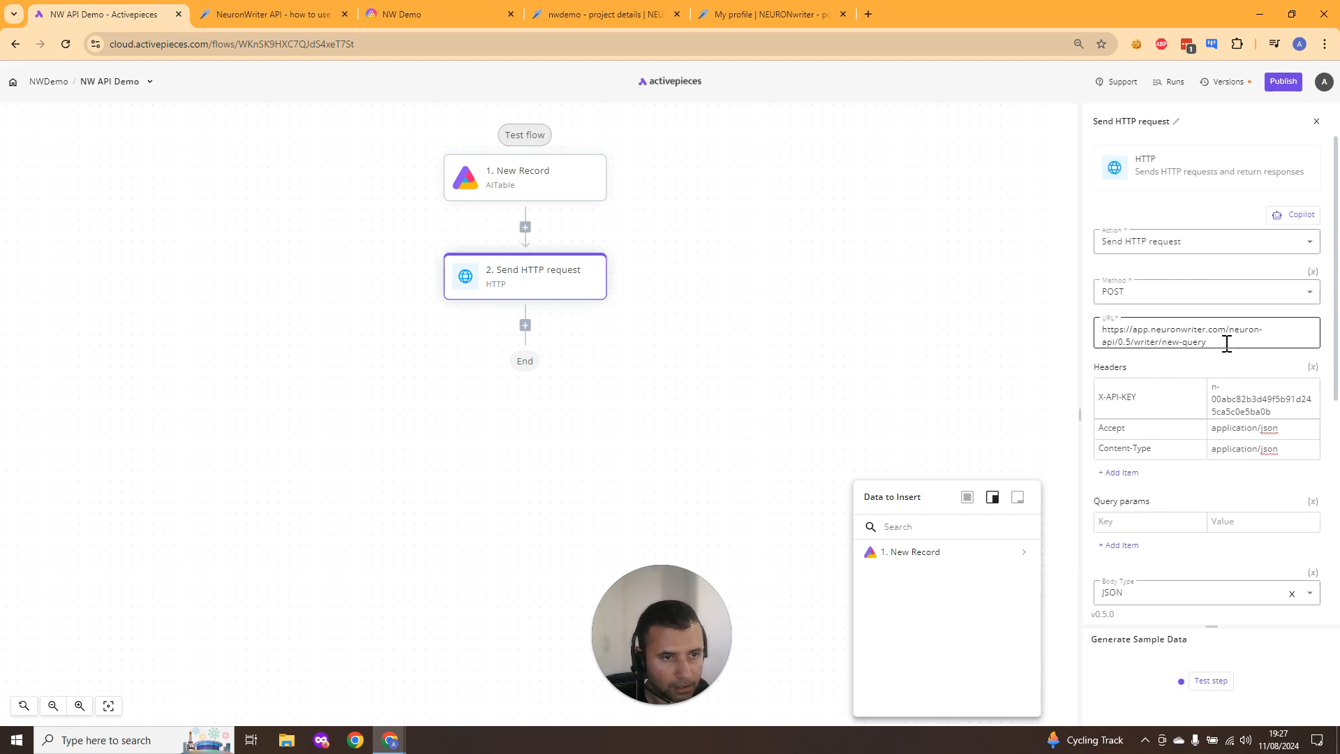
pyautogui.scroll(-2, 1210, 446)
pyautogui.scroll(-1, 1209, 446)
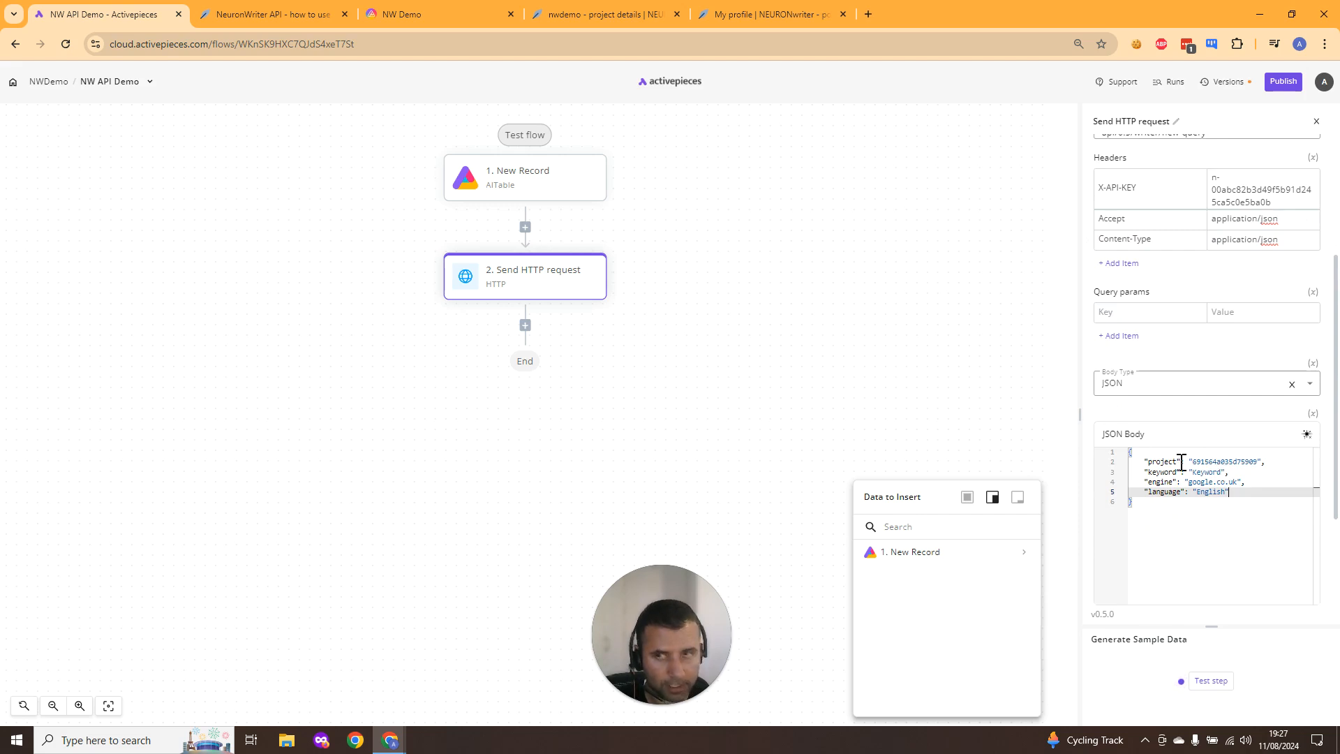
# - Add a new AITable record with the Keyword Neuronwriter api
pyautogui.click(455, 10)
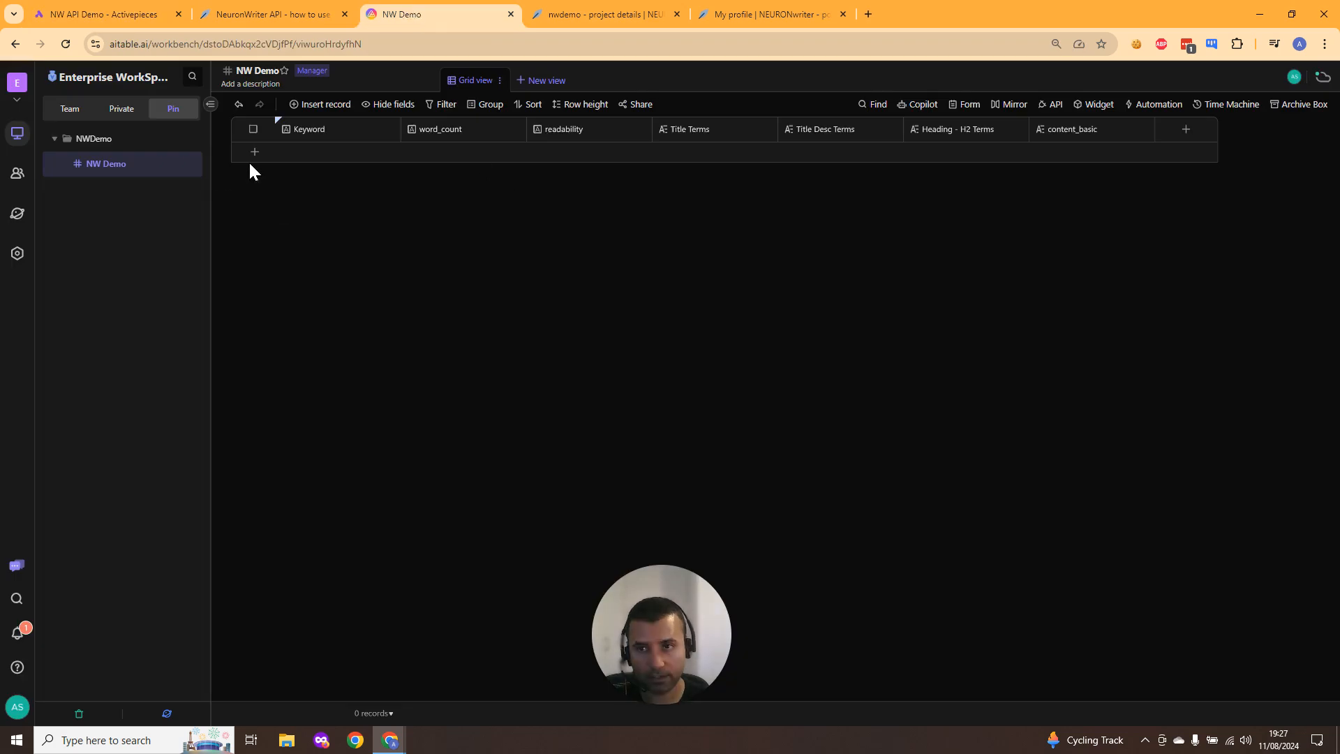
pyautogui.click(304, 152)
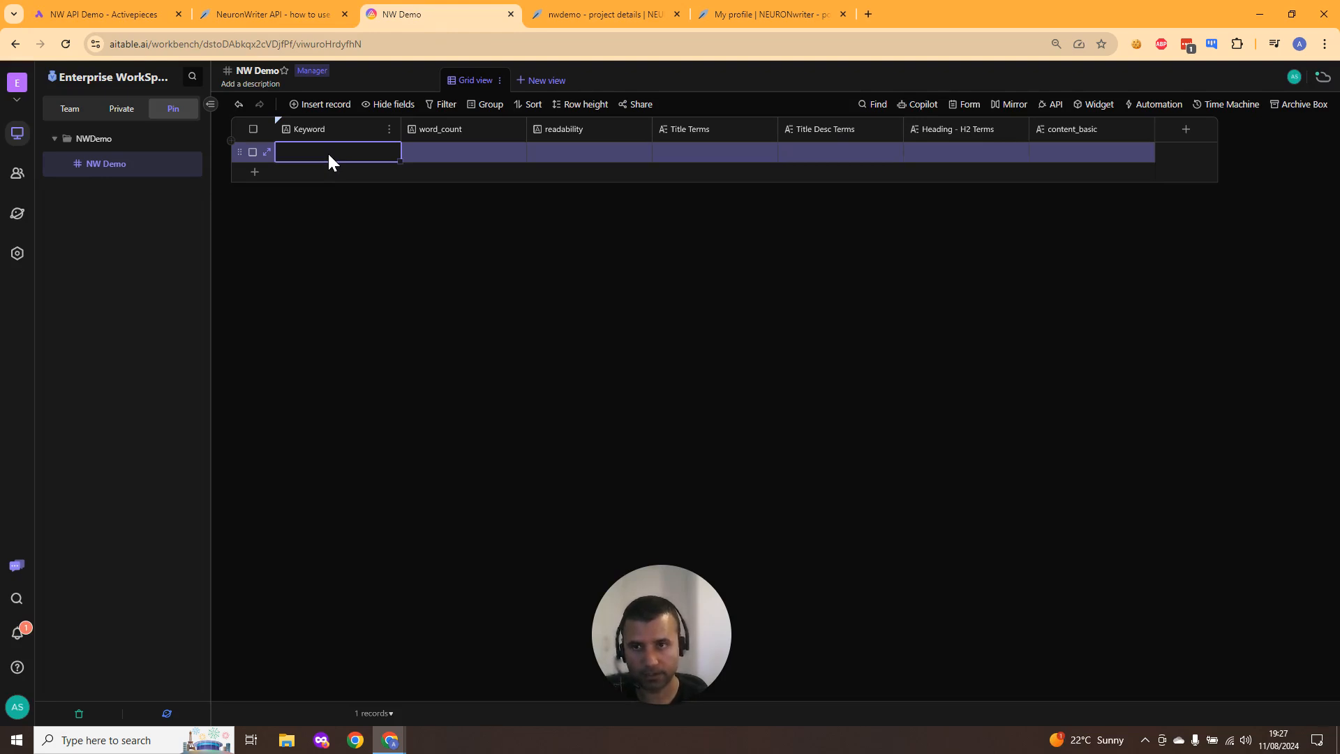
pyautogui.write('Neuronwriter api')
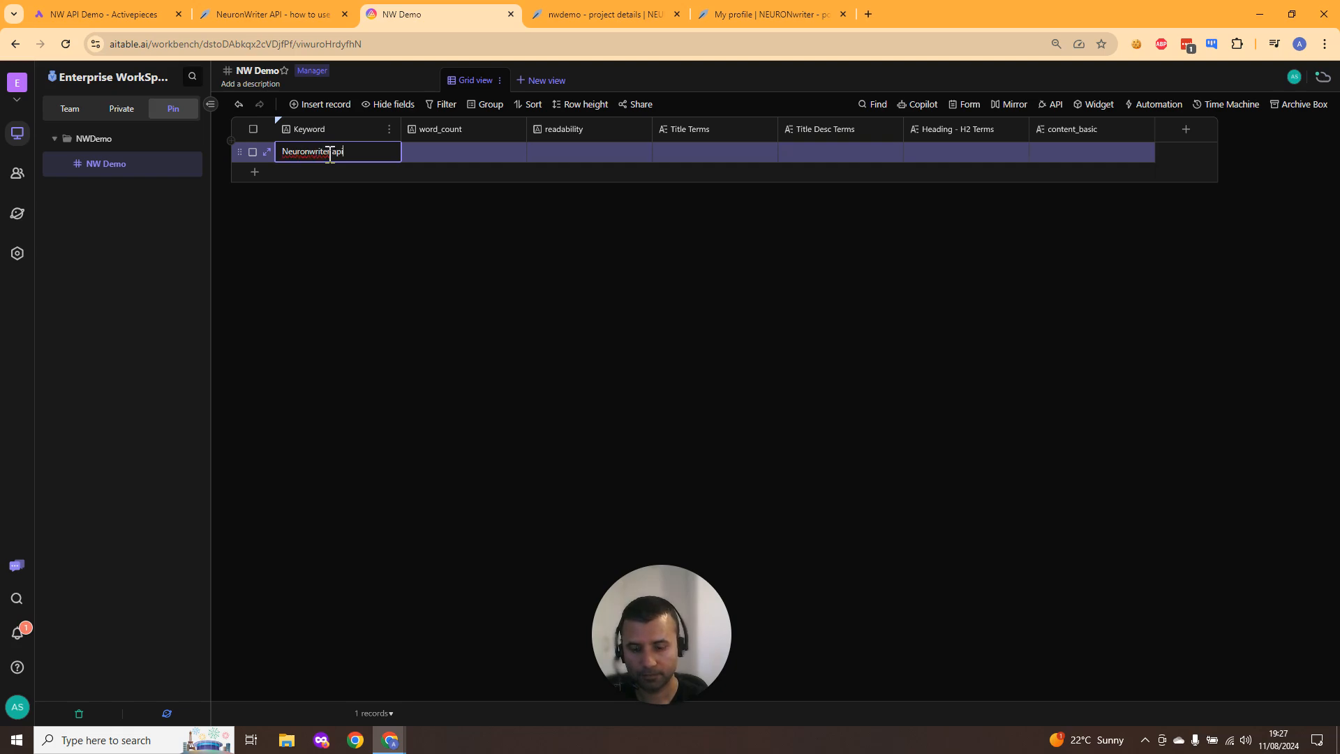
# - Load sample data for the New Record trigger
pyautogui.click(140, 14)
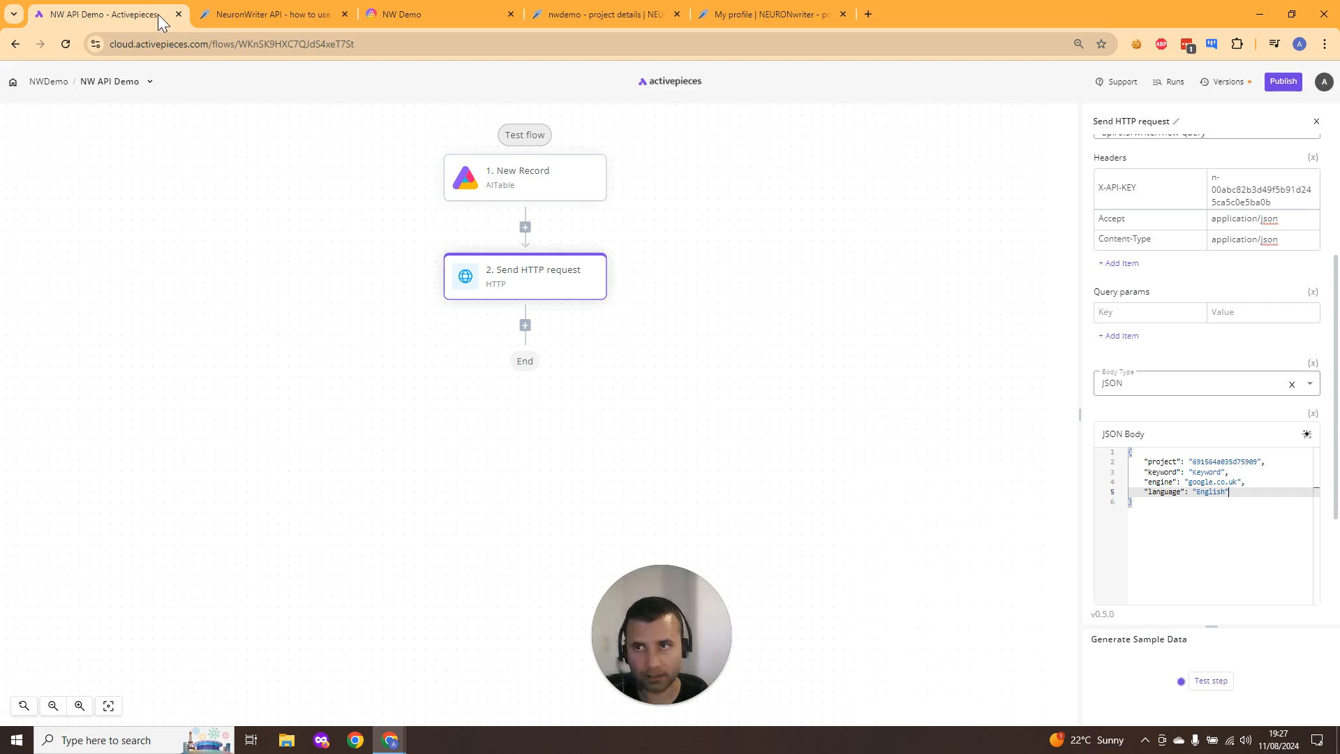
pyautogui.click(600, 195)
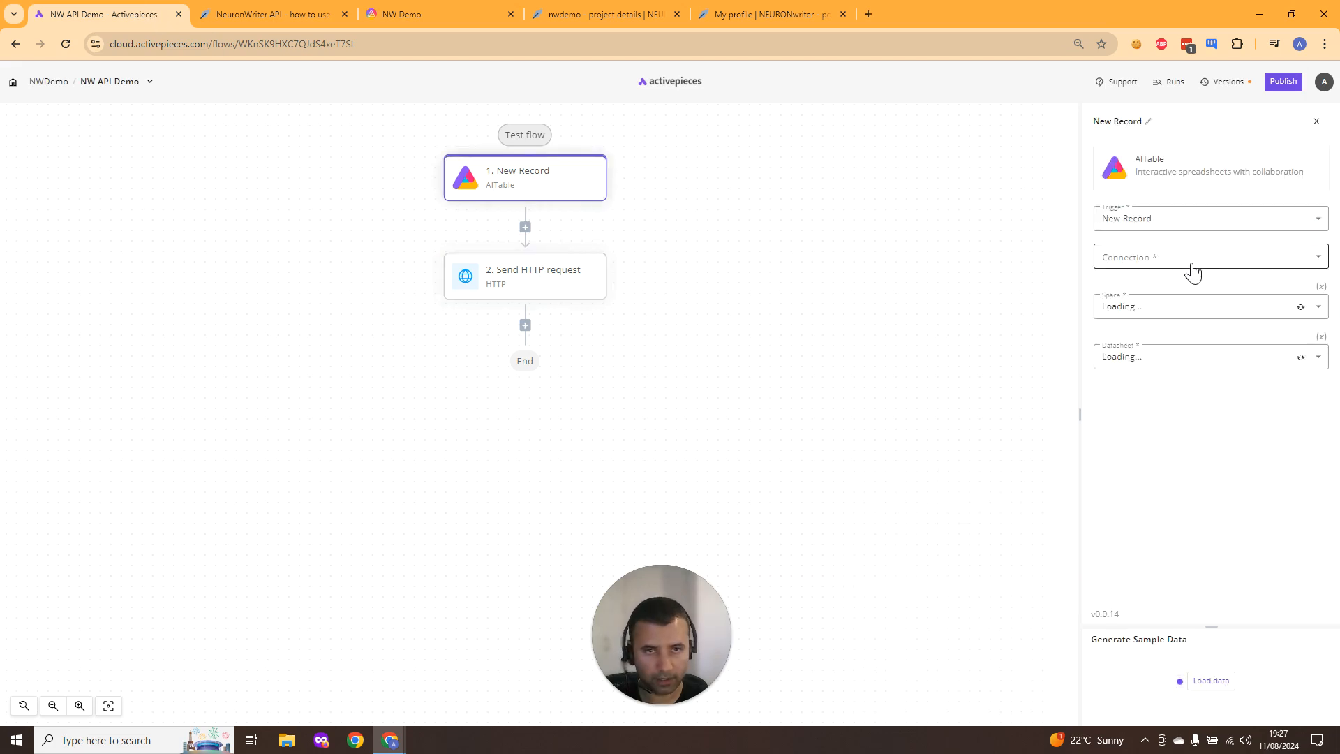
pyautogui.click(1218, 682)
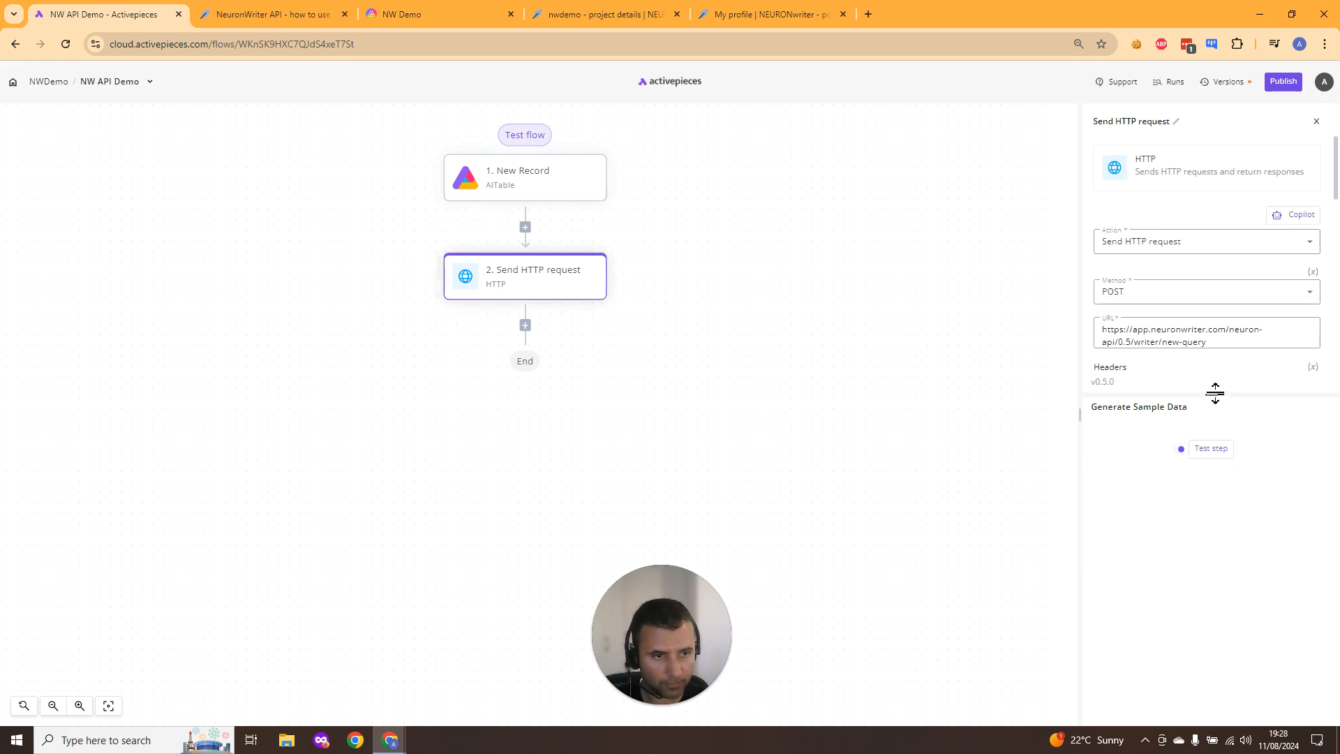
# - Replace the keyword value in the JSON body with the trigger record's Keyword field
pyautogui.moveTo(1215, 393); pyautogui.dragTo(1207, 626)
pyautogui.scroll(-1, 1240, 451)
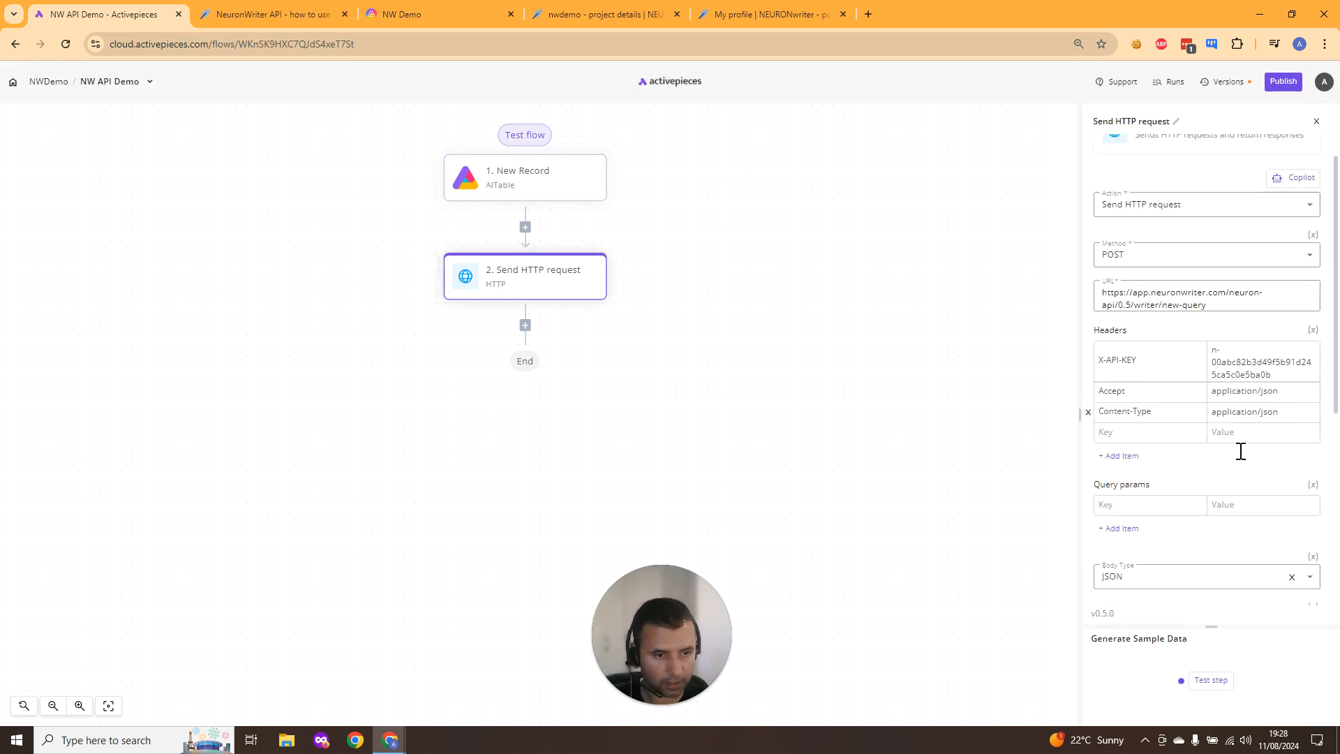
pyautogui.scroll(-3, 1241, 451)
pyautogui.doubleClick(1223, 422)
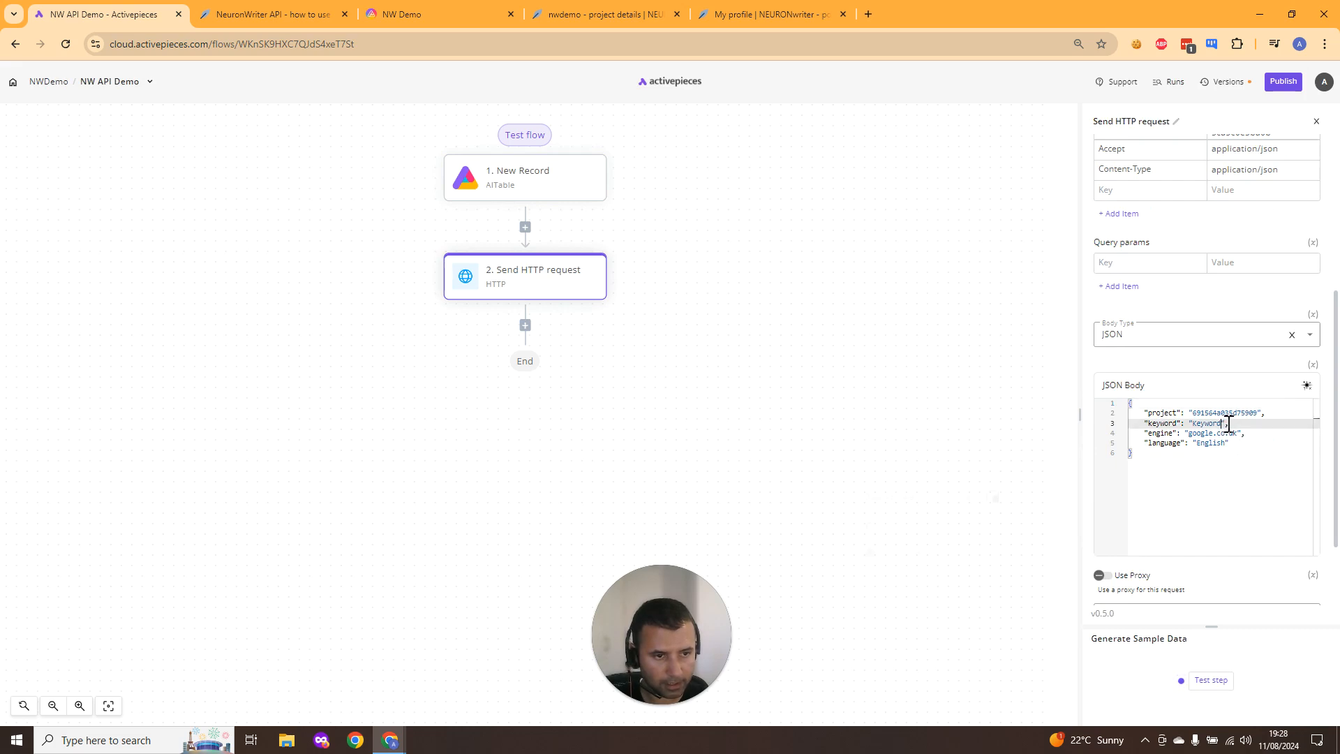
pyautogui.press('BackSpace')
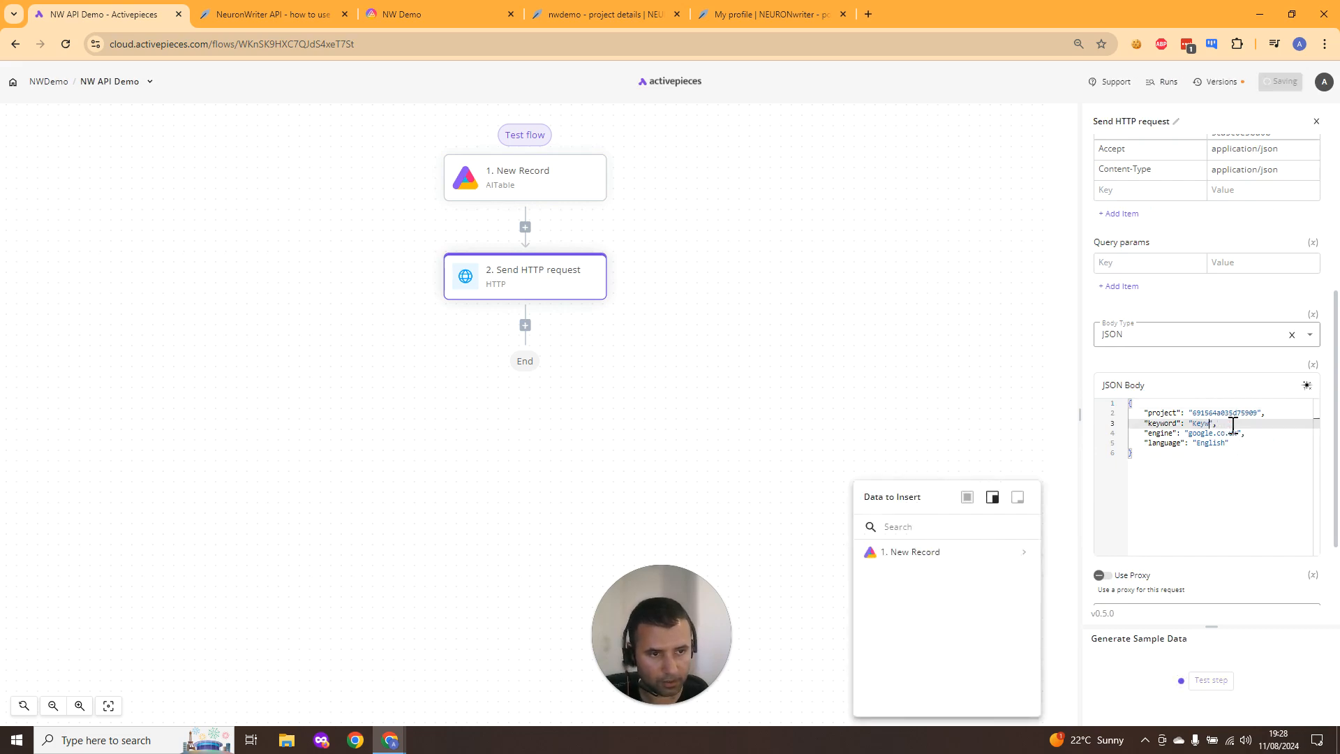
pyautogui.press('BackSpace')
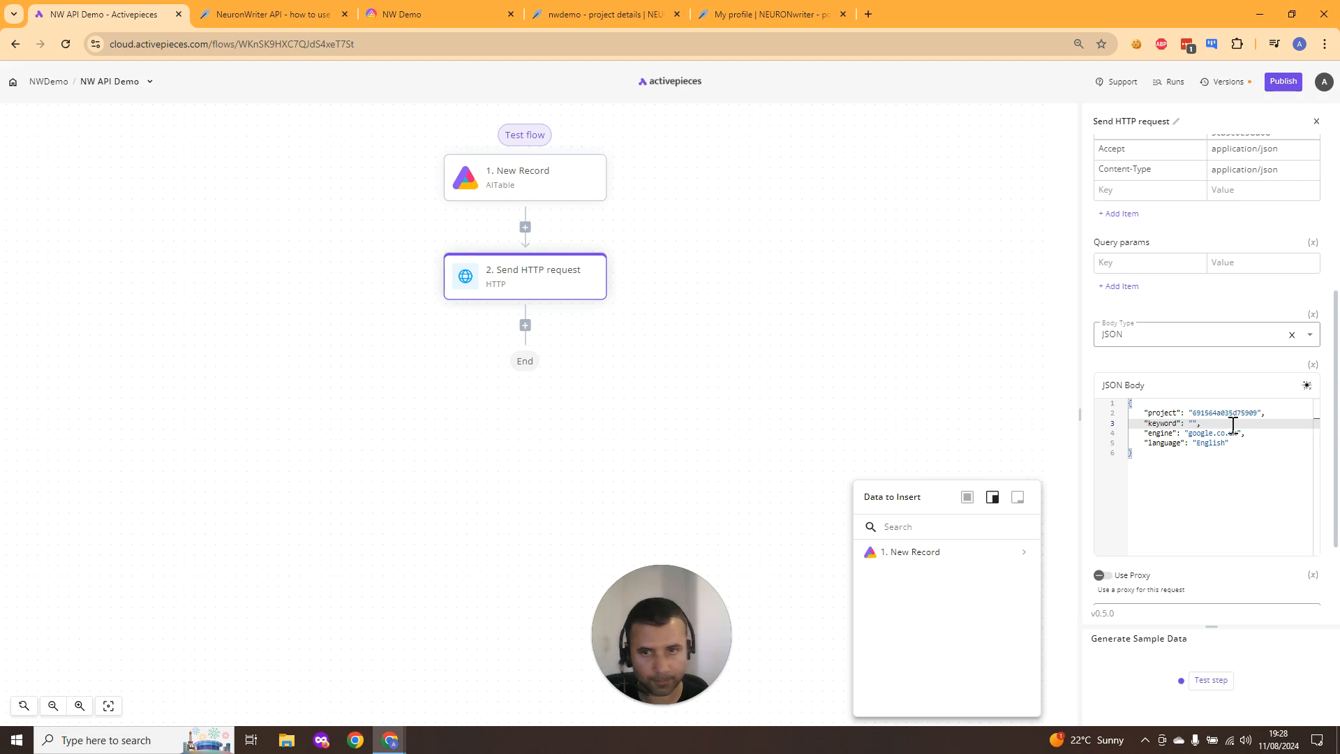
pyautogui.click(1023, 556)
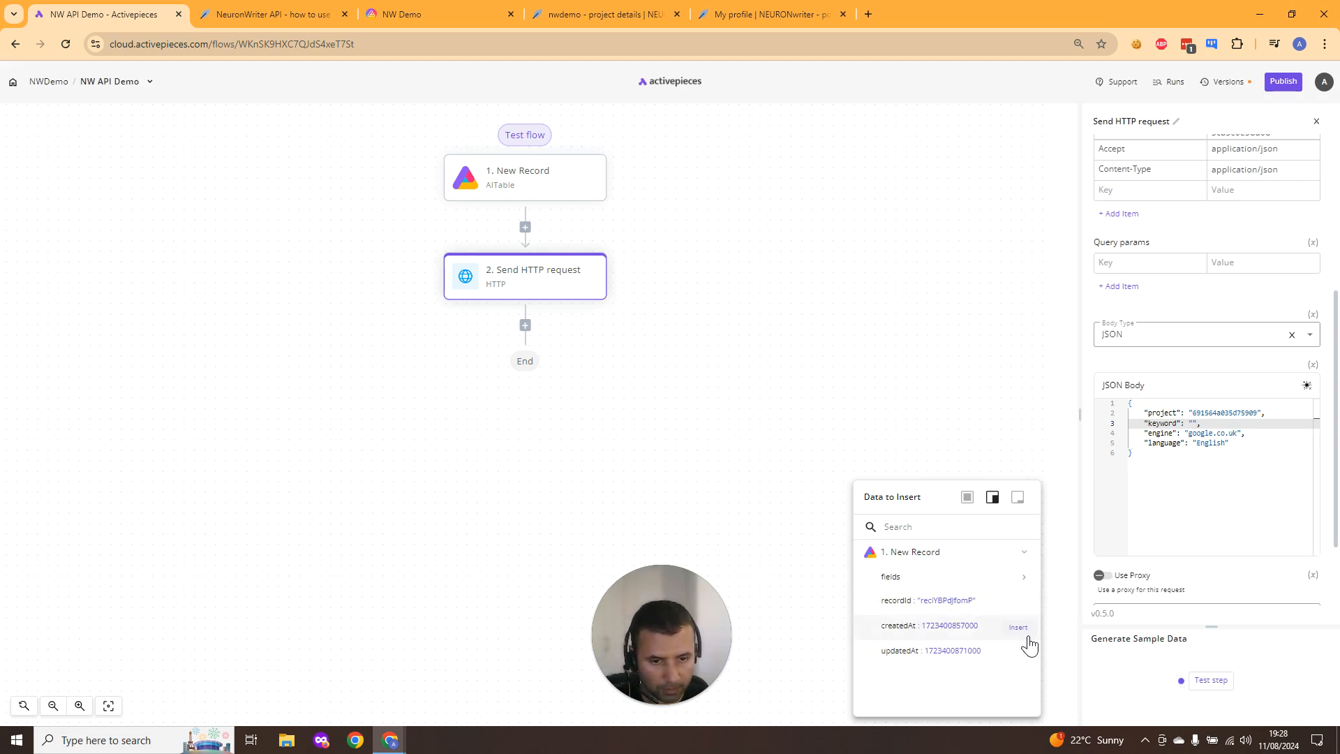
pyautogui.click(1027, 585)
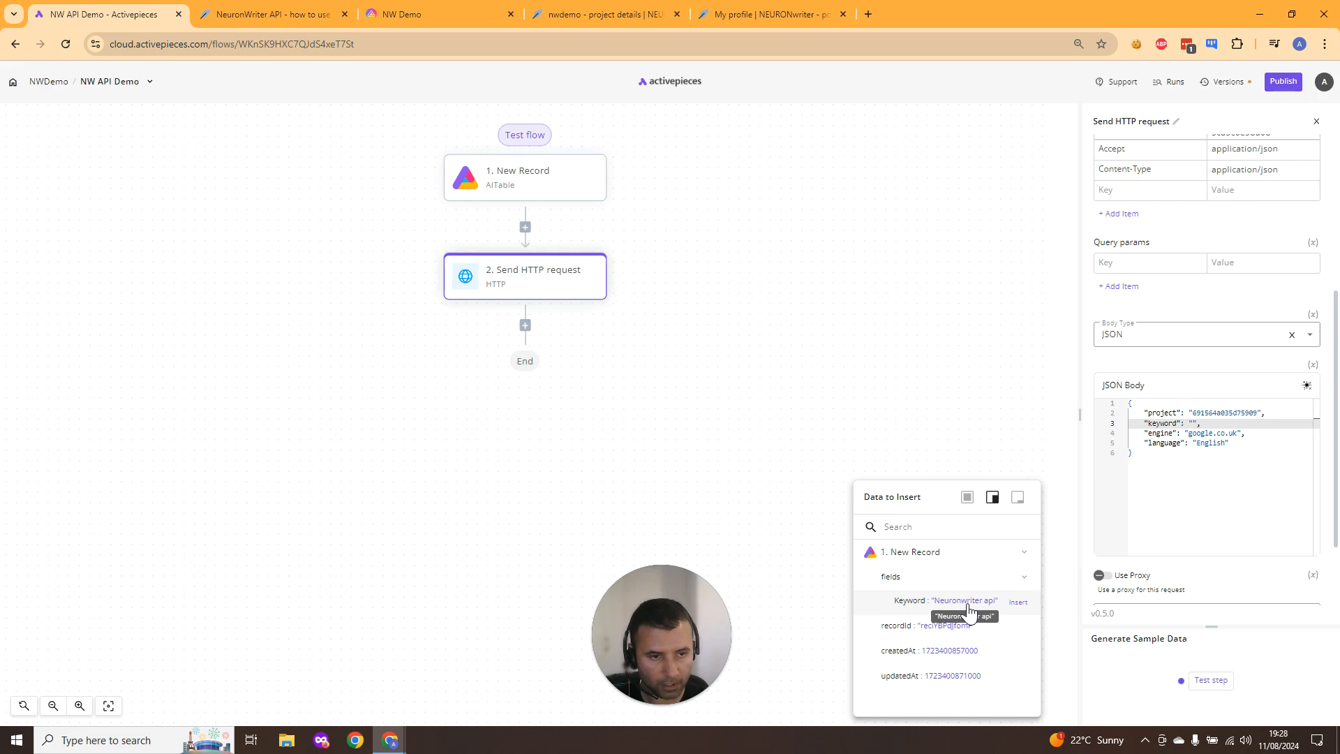
pyautogui.click(968, 604)
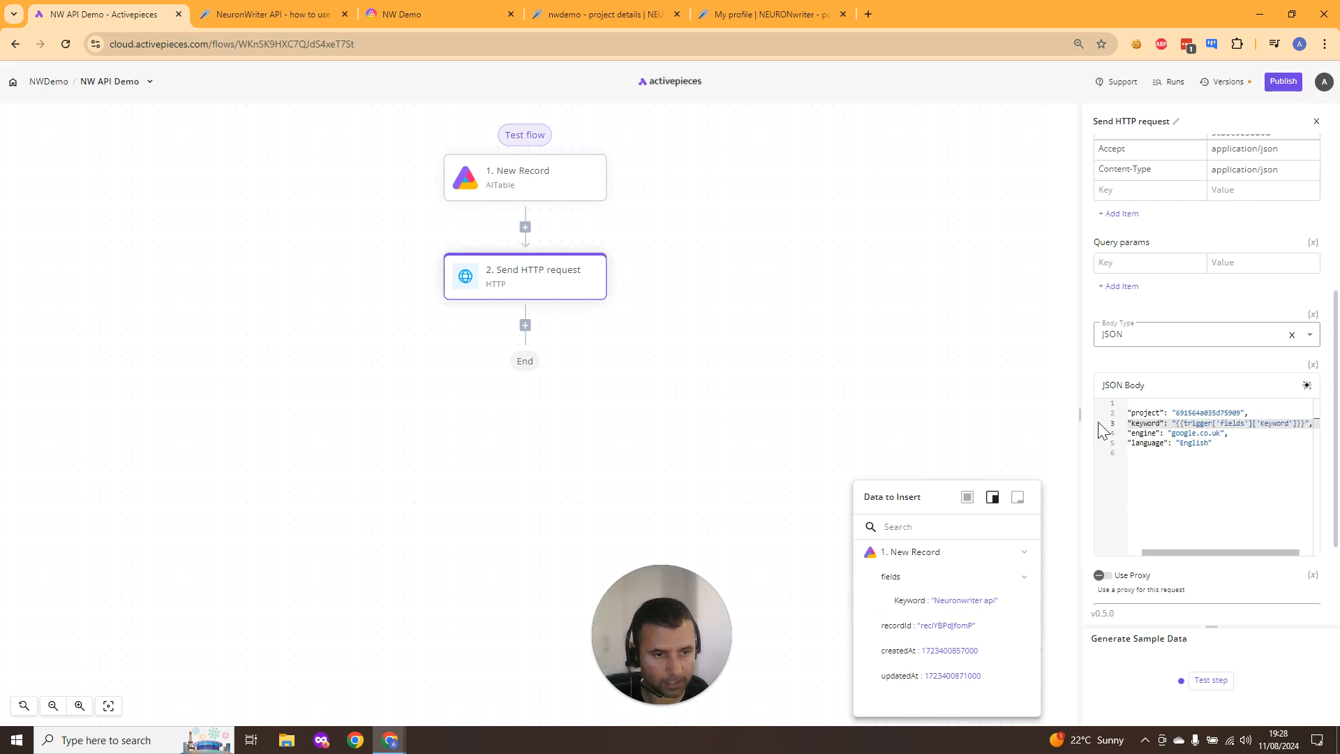
pyautogui.moveTo(1079, 412); pyautogui.dragTo(982, 410)
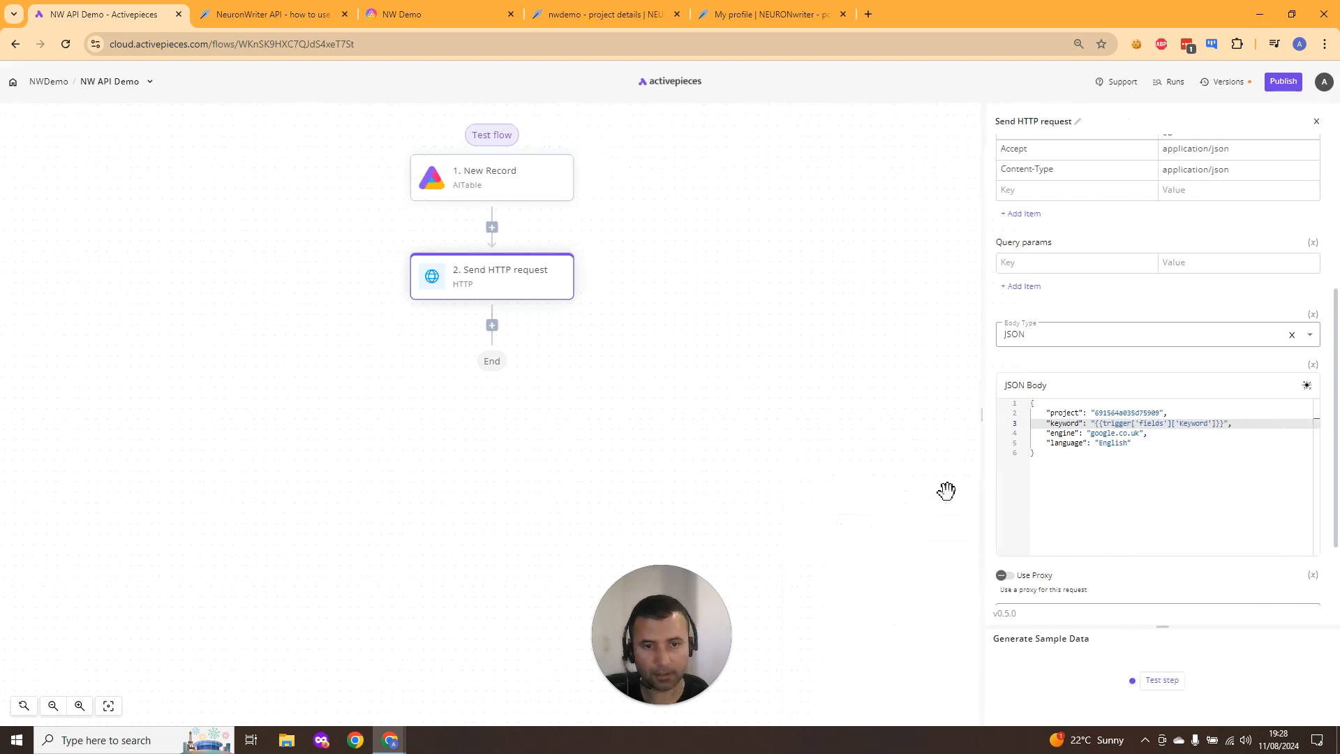
pyautogui.click(1148, 450)
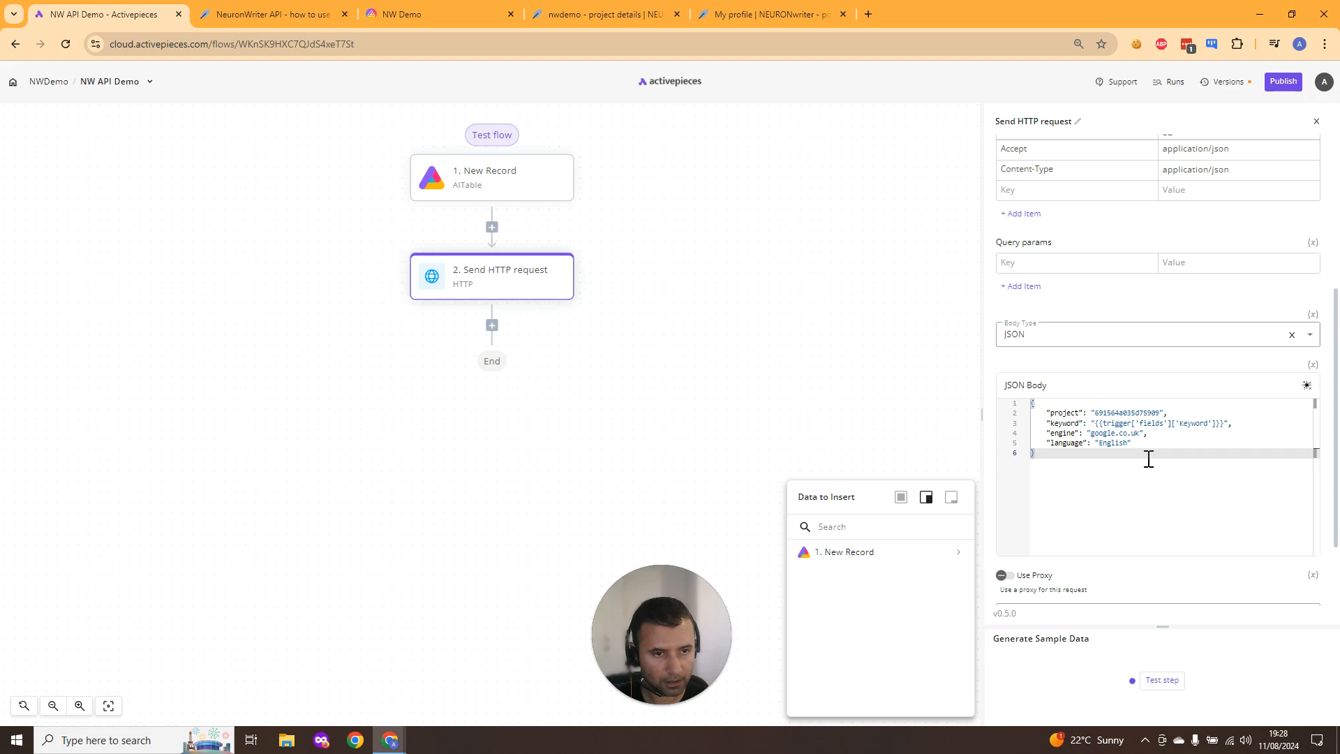
# - Run a test of the HTTP request step
pyautogui.scroll(3, 1119, 327)
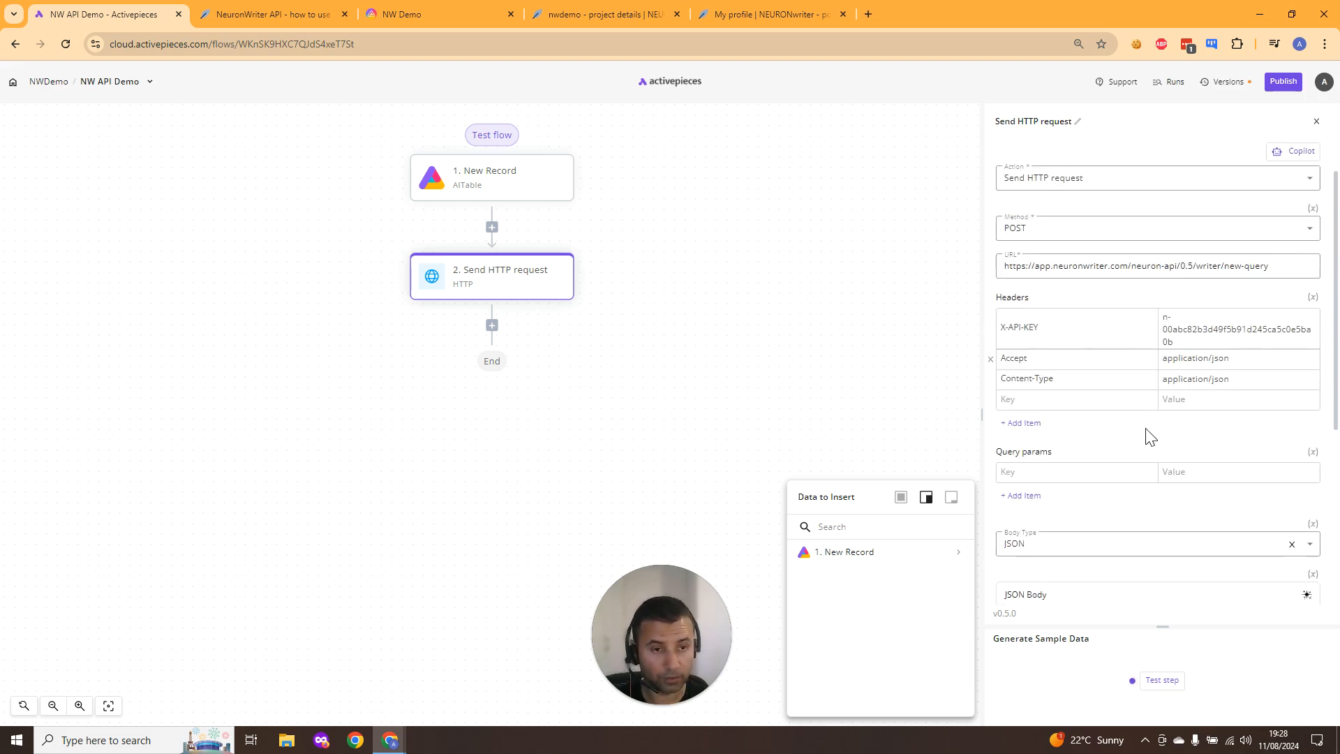
pyautogui.scroll(1, 1150, 437)
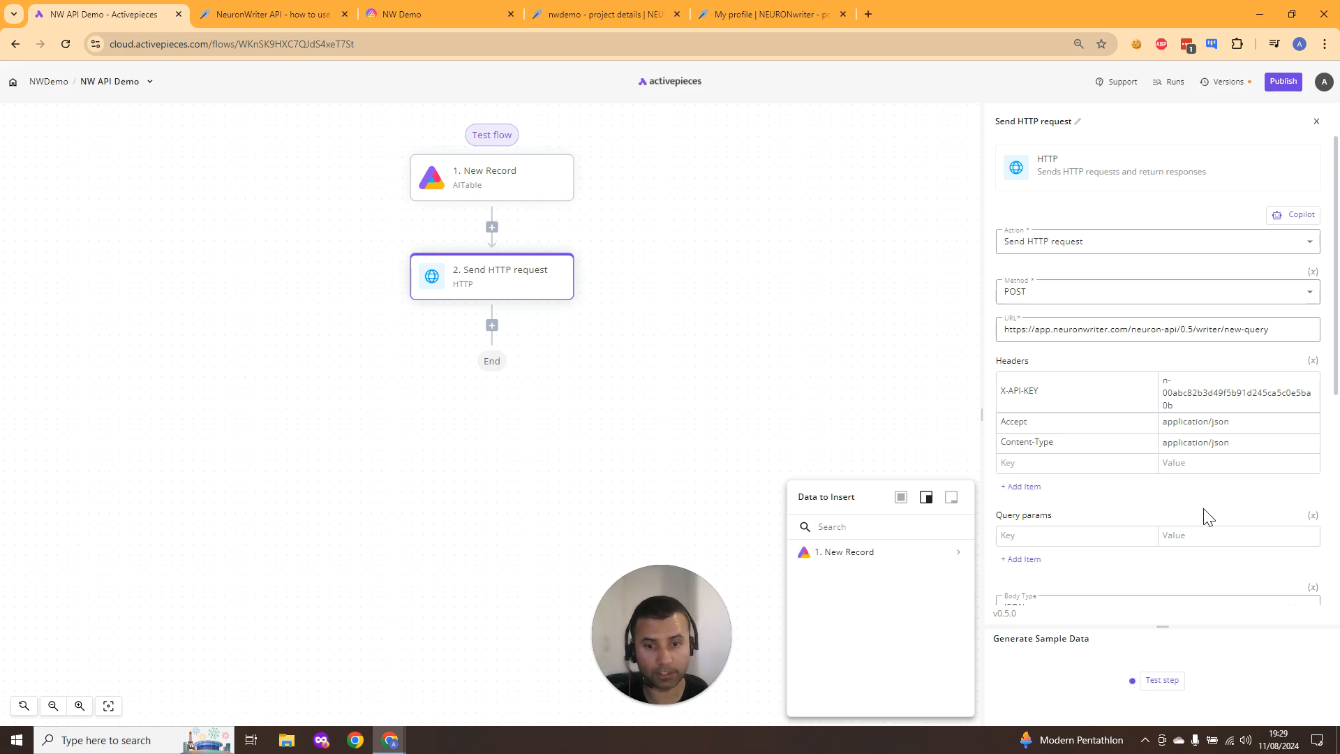
pyautogui.click(1160, 680)
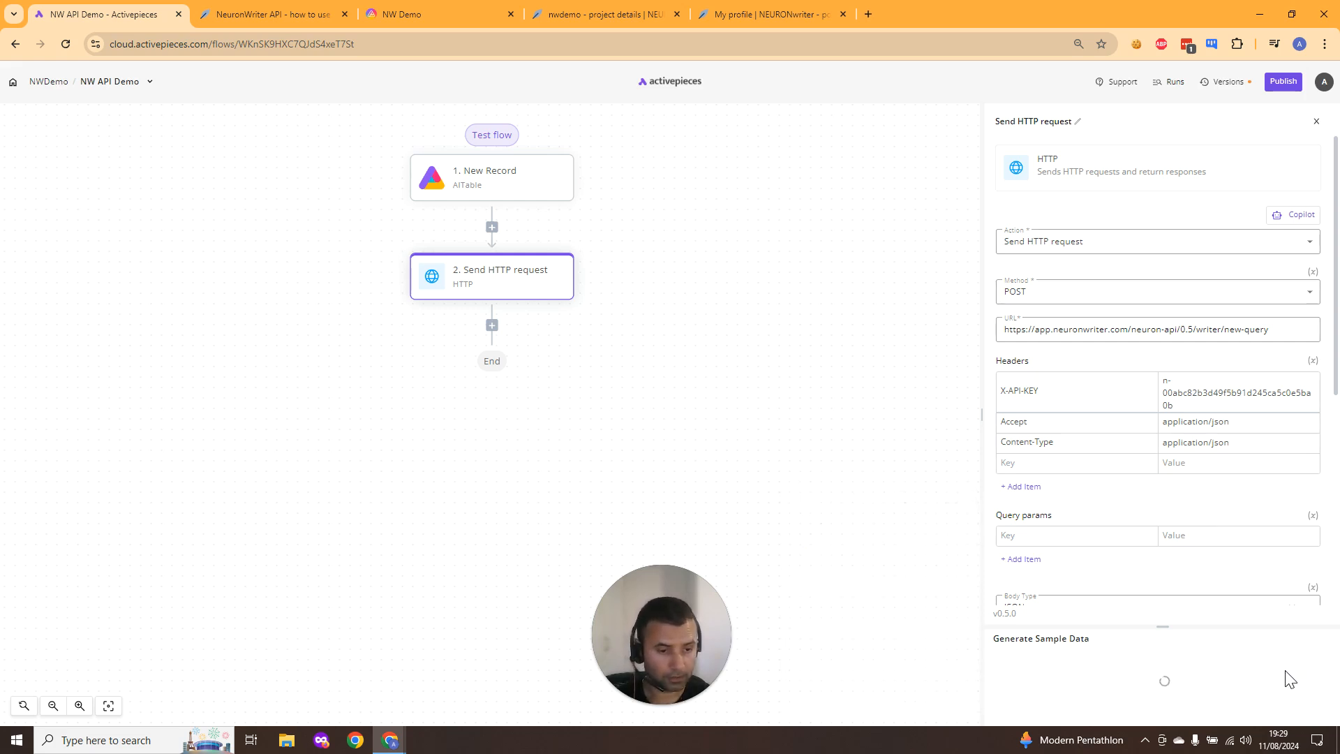
# - Read through the NeuronWriter API documentation for the new-query and get-query methods
pyautogui.hotkey('ctrl', 'Tab')
pyautogui.scroll(5, 508, 353)
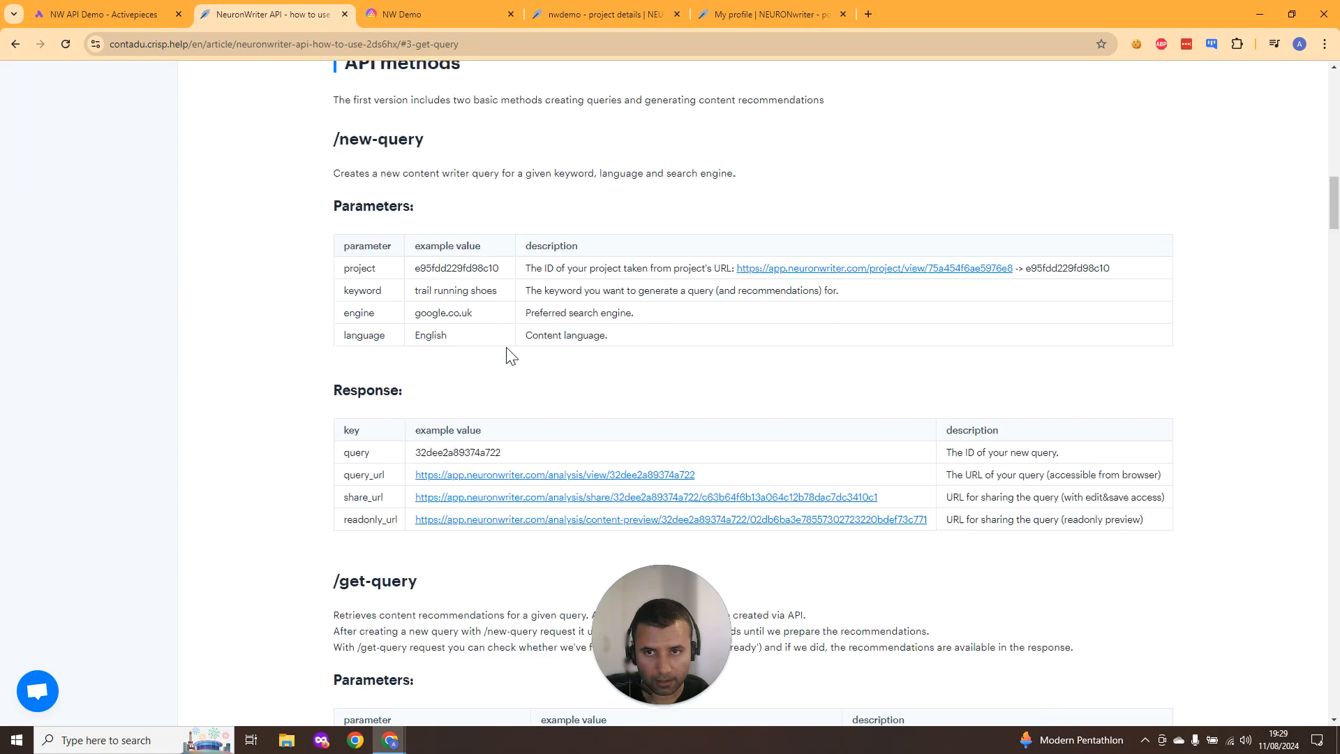
pyautogui.scroll(12, 509, 353)
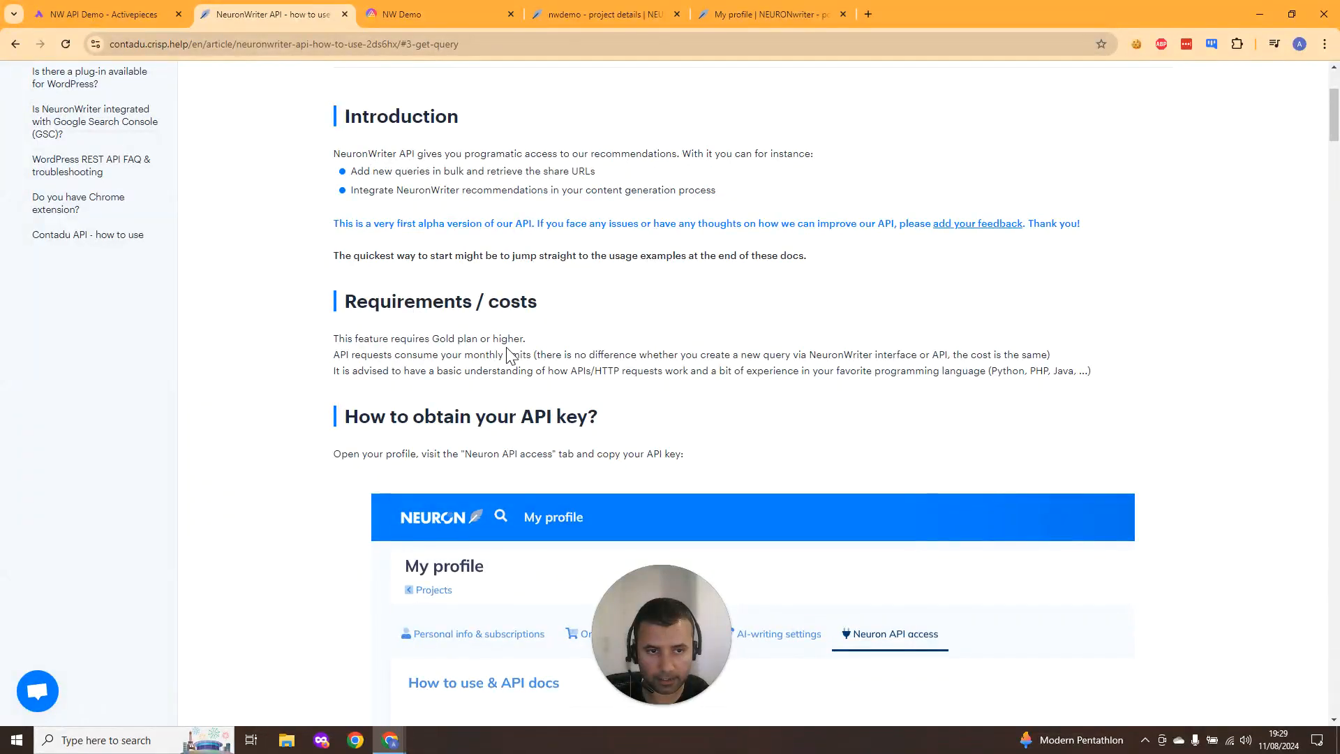
pyautogui.scroll(-8, 509, 355)
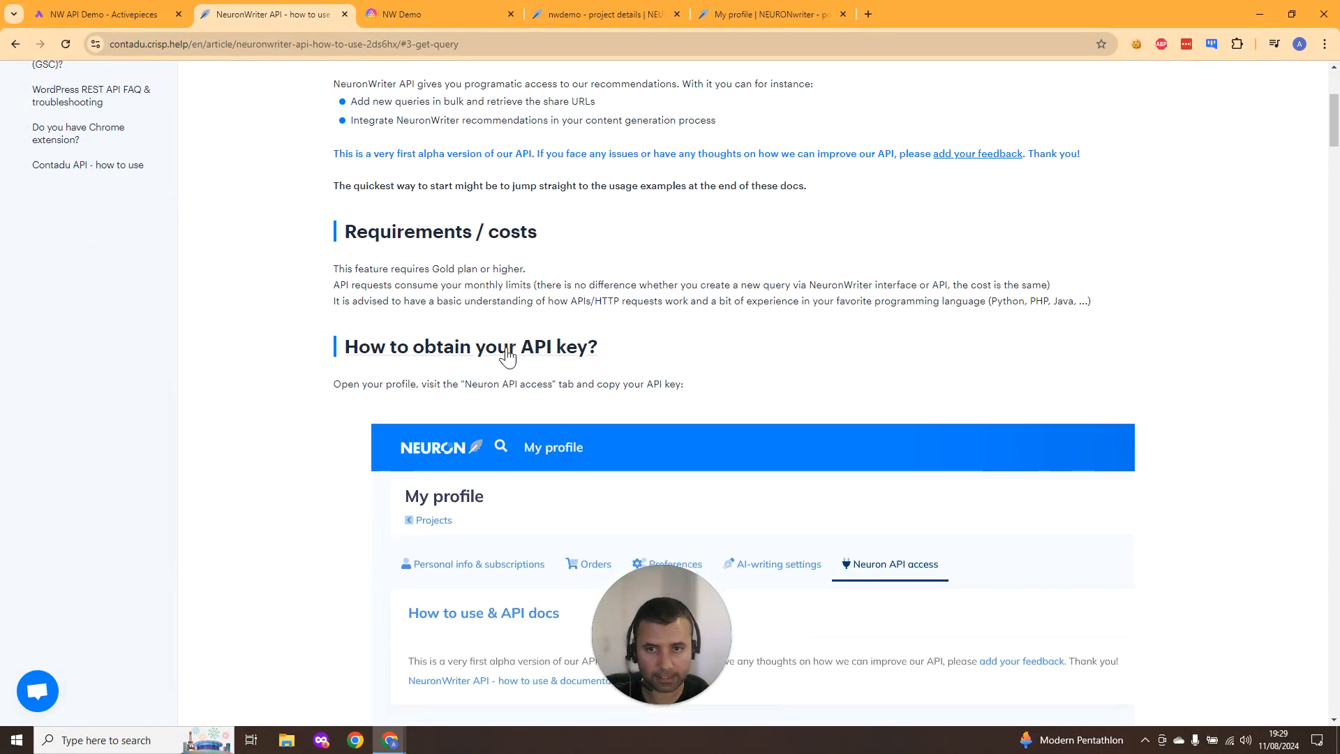
pyautogui.scroll(-7, 507, 356)
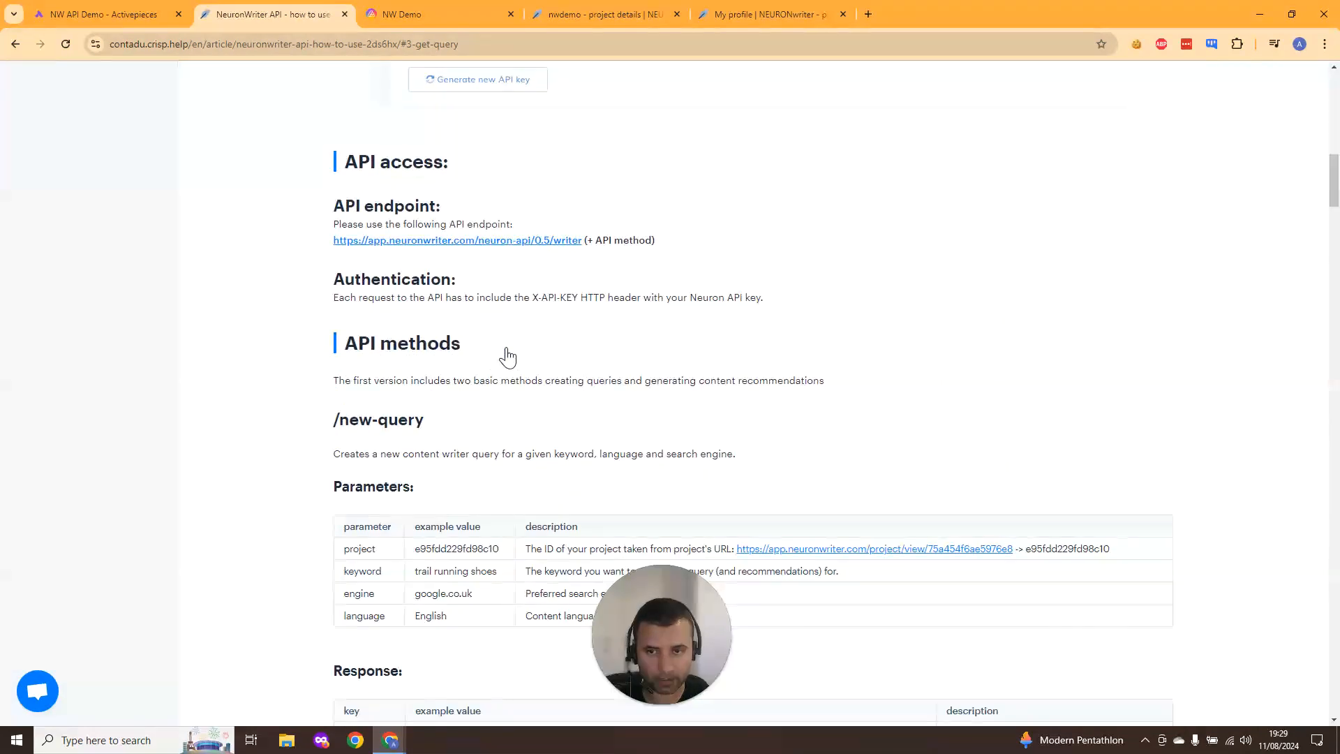
pyautogui.scroll(-6, 511, 356)
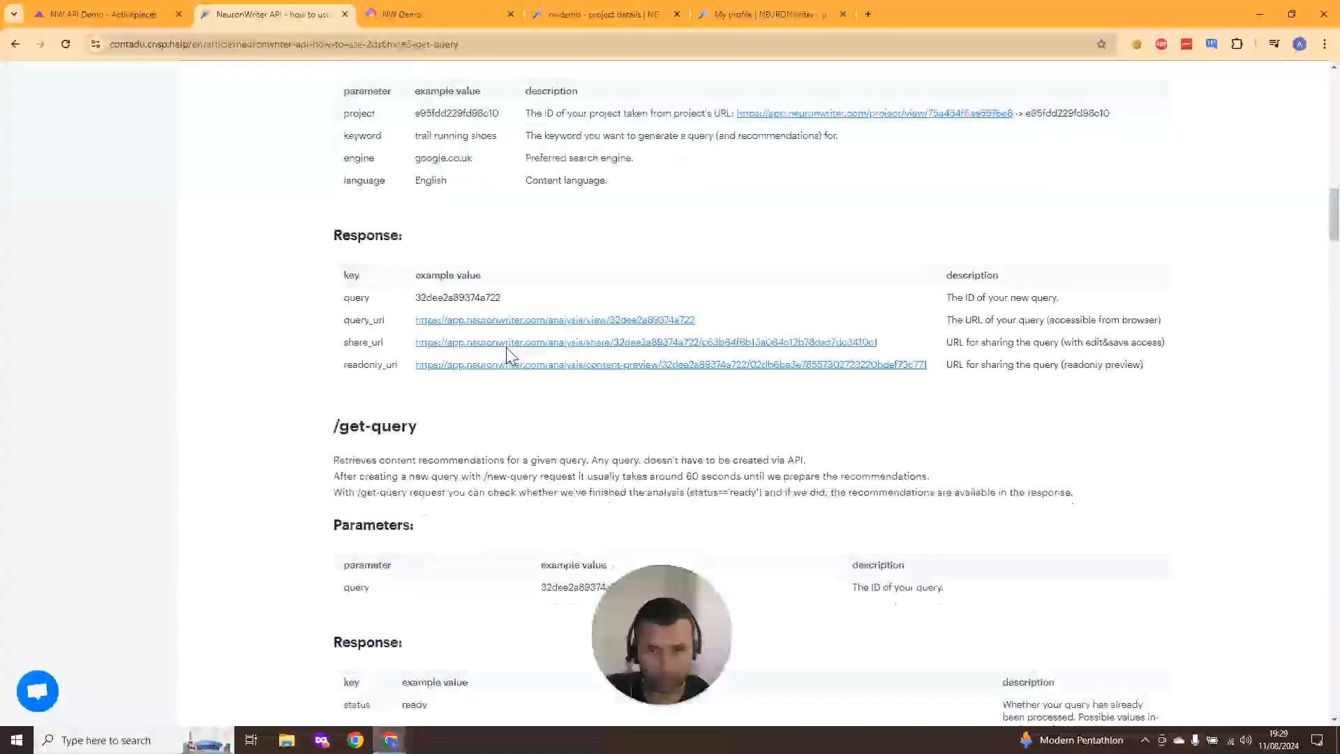
pyautogui.scroll(-2, 508, 352)
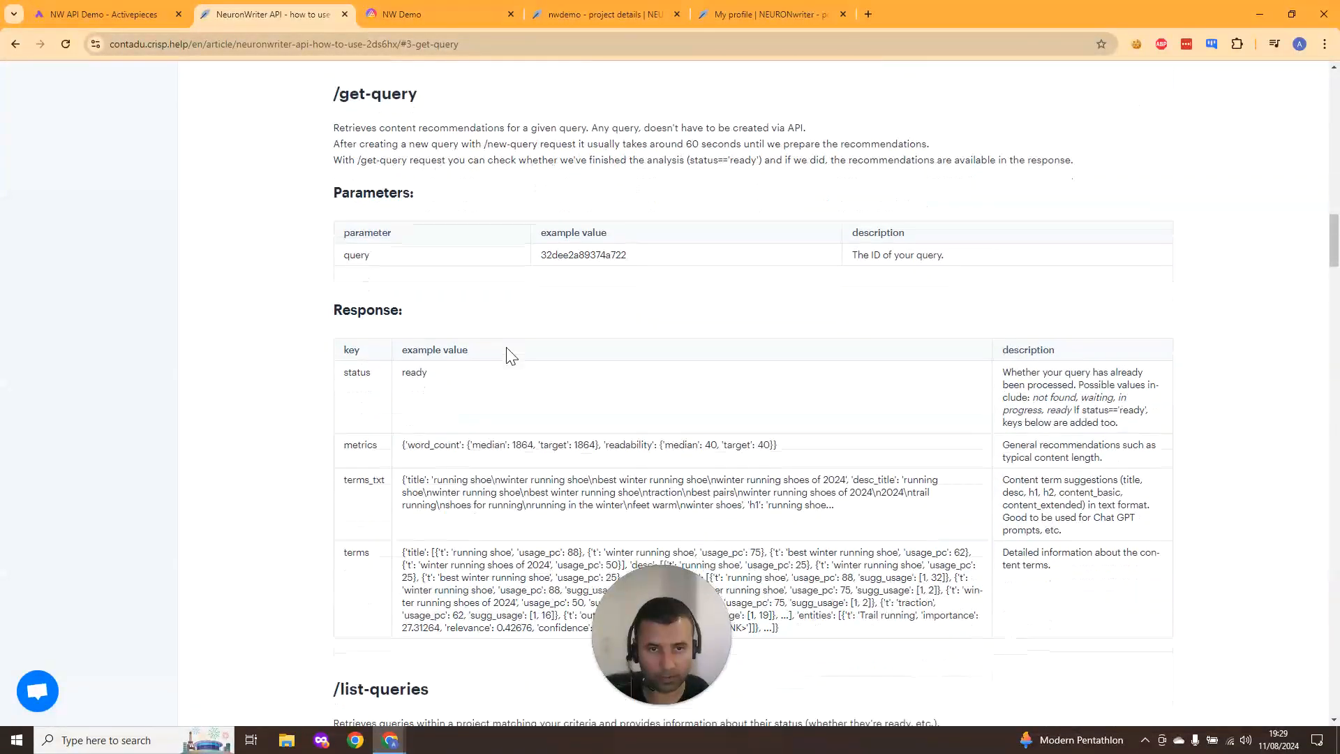
pyautogui.scroll(-10, 508, 354)
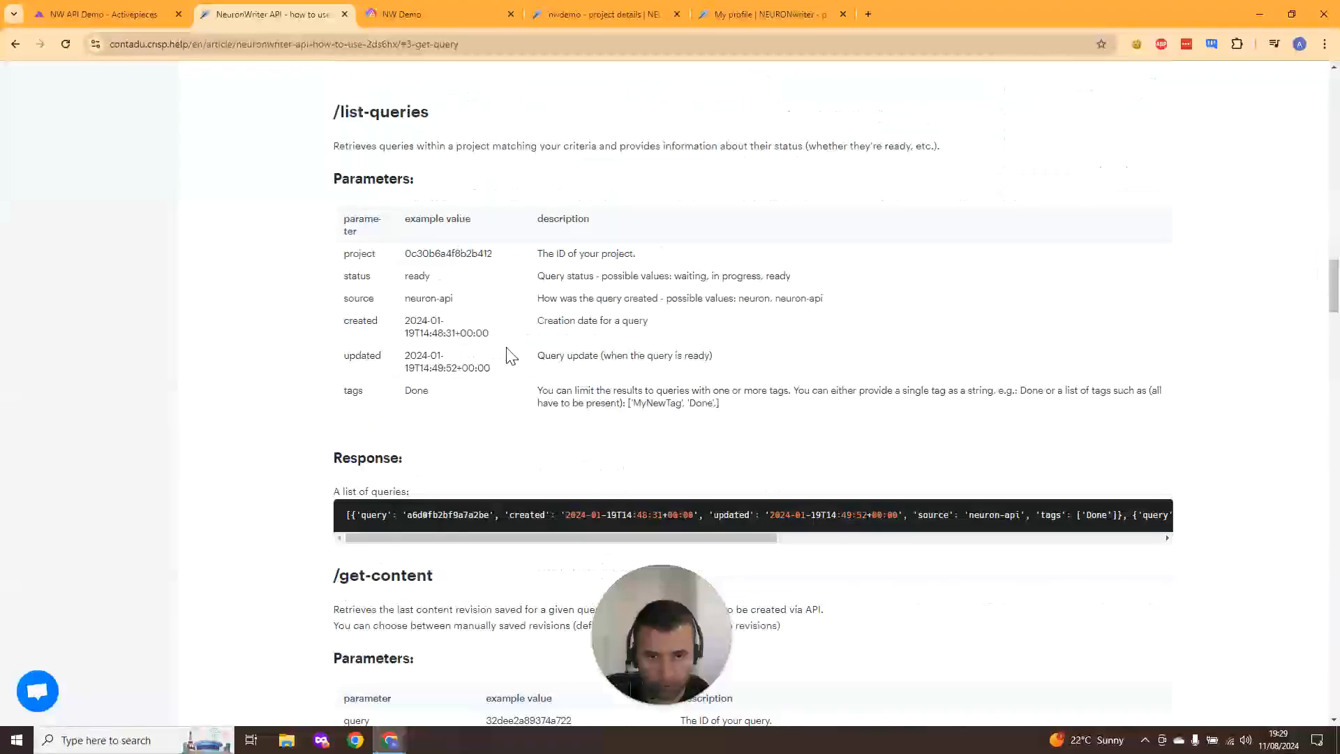
pyautogui.scroll(-15, 507, 353)
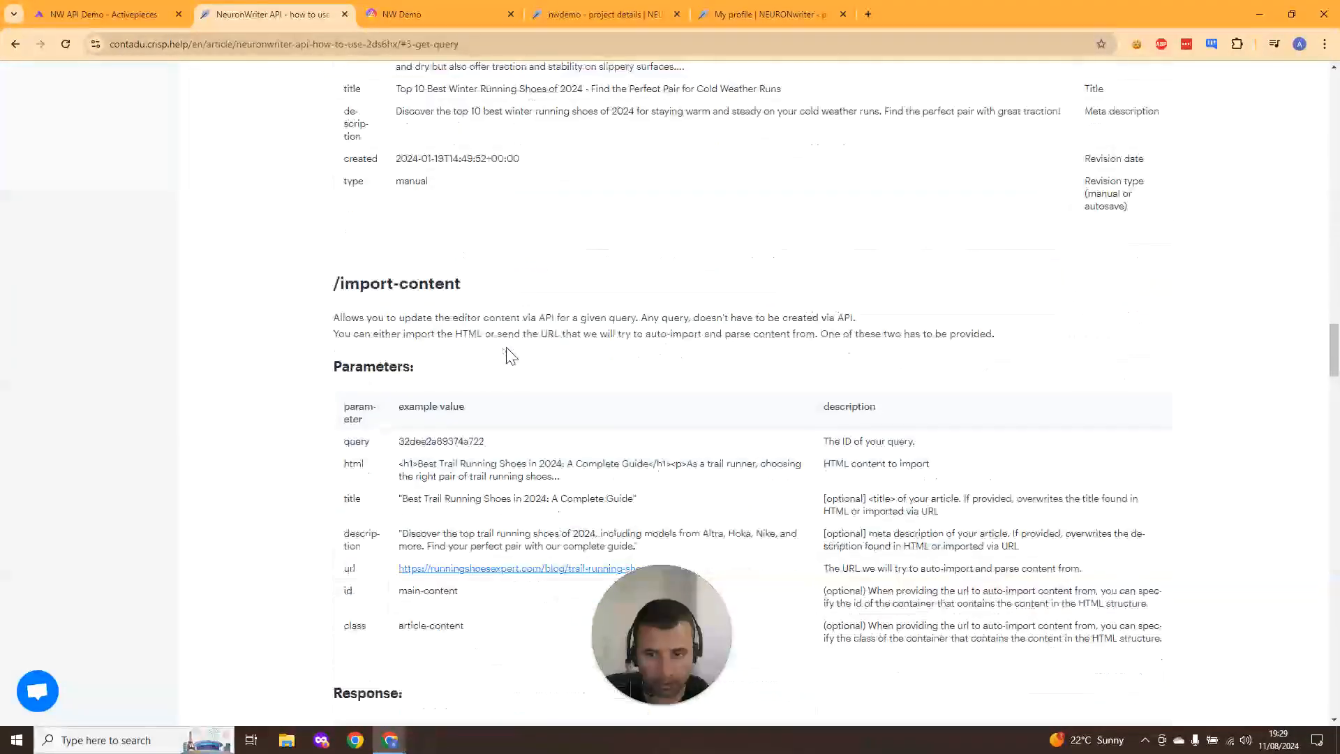
pyautogui.scroll(-11, 507, 352)
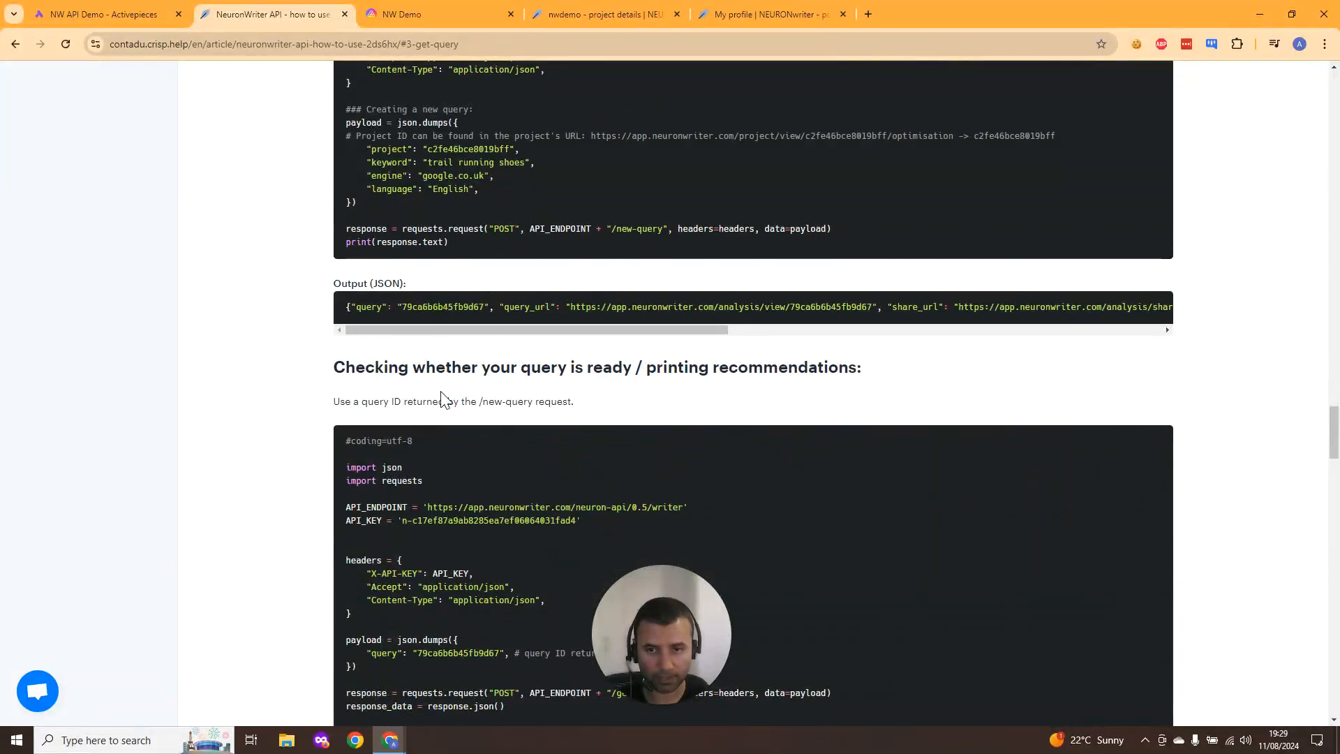
# - Add a Delay step after the HTTP request step in the flow
pyautogui.click(77, 12)
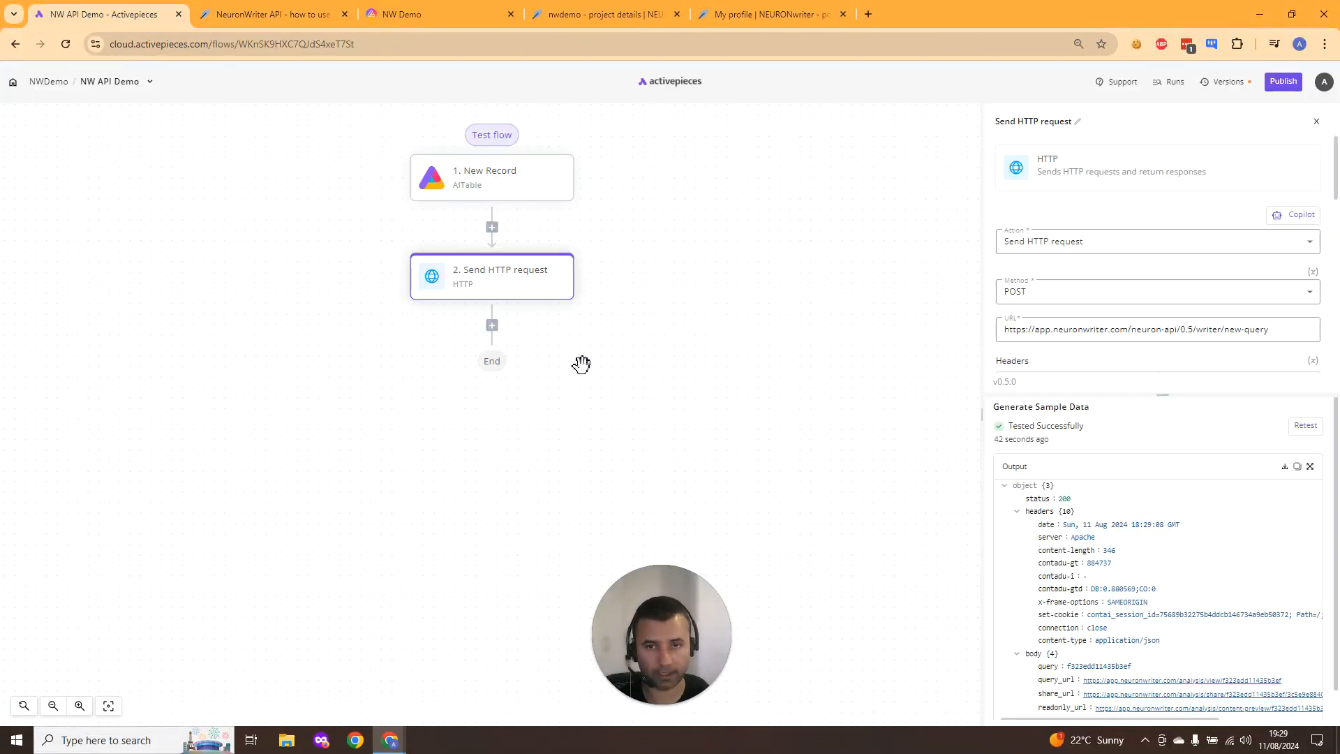
pyautogui.click(492, 325)
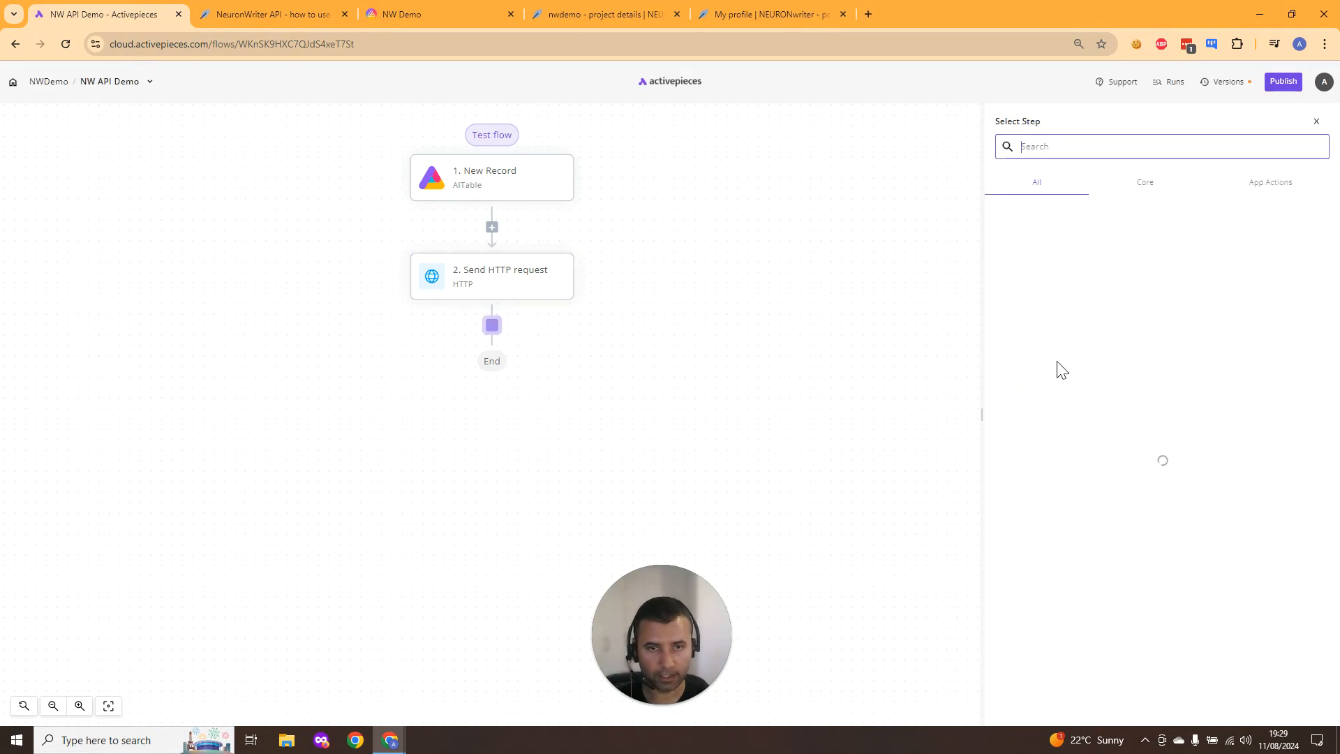
pyautogui.write('demo')
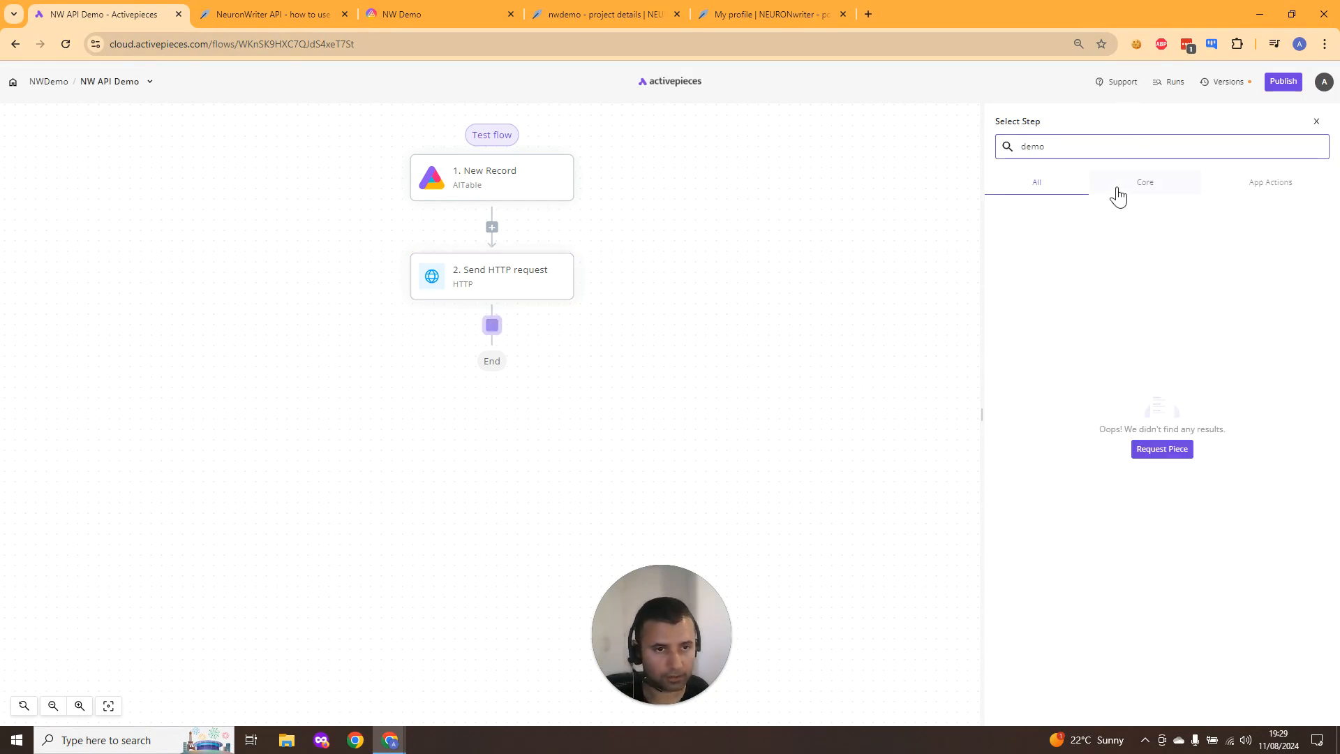
pyautogui.hotkey('ctrl', 'a')
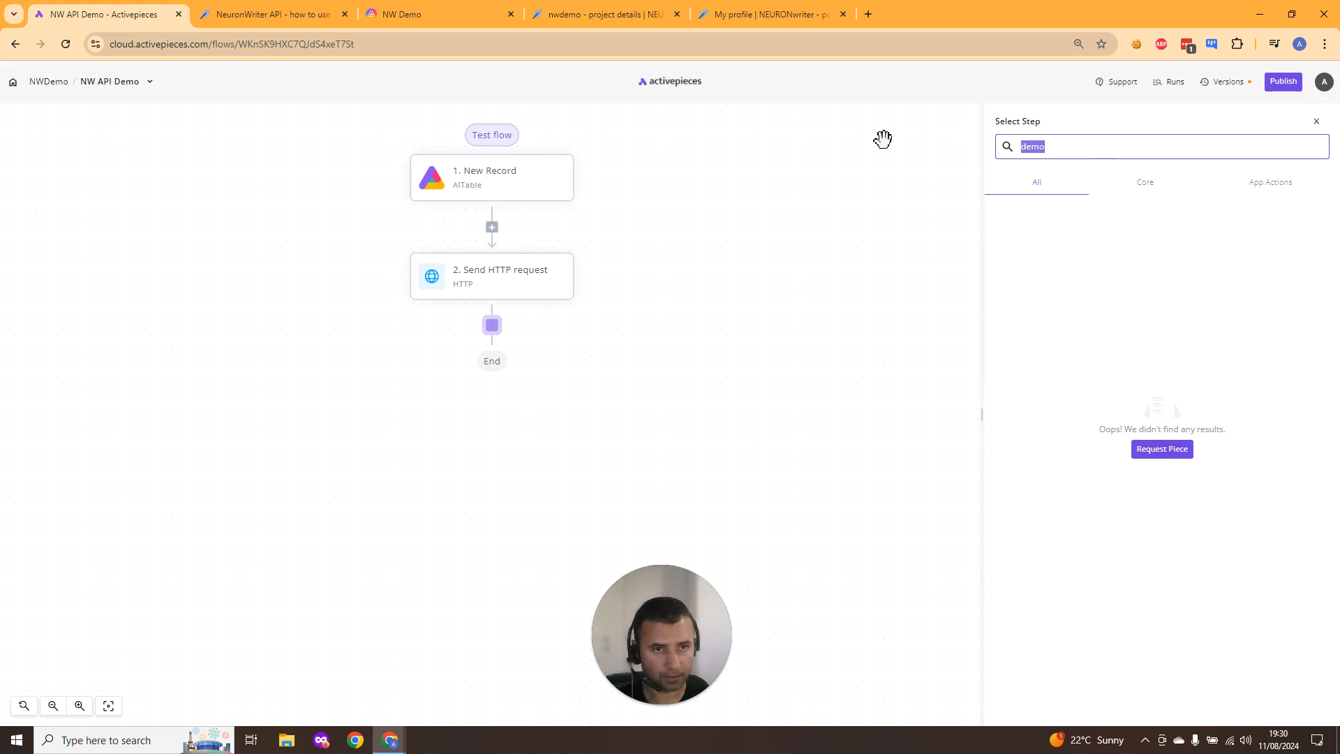
pyautogui.press('BackSpace')
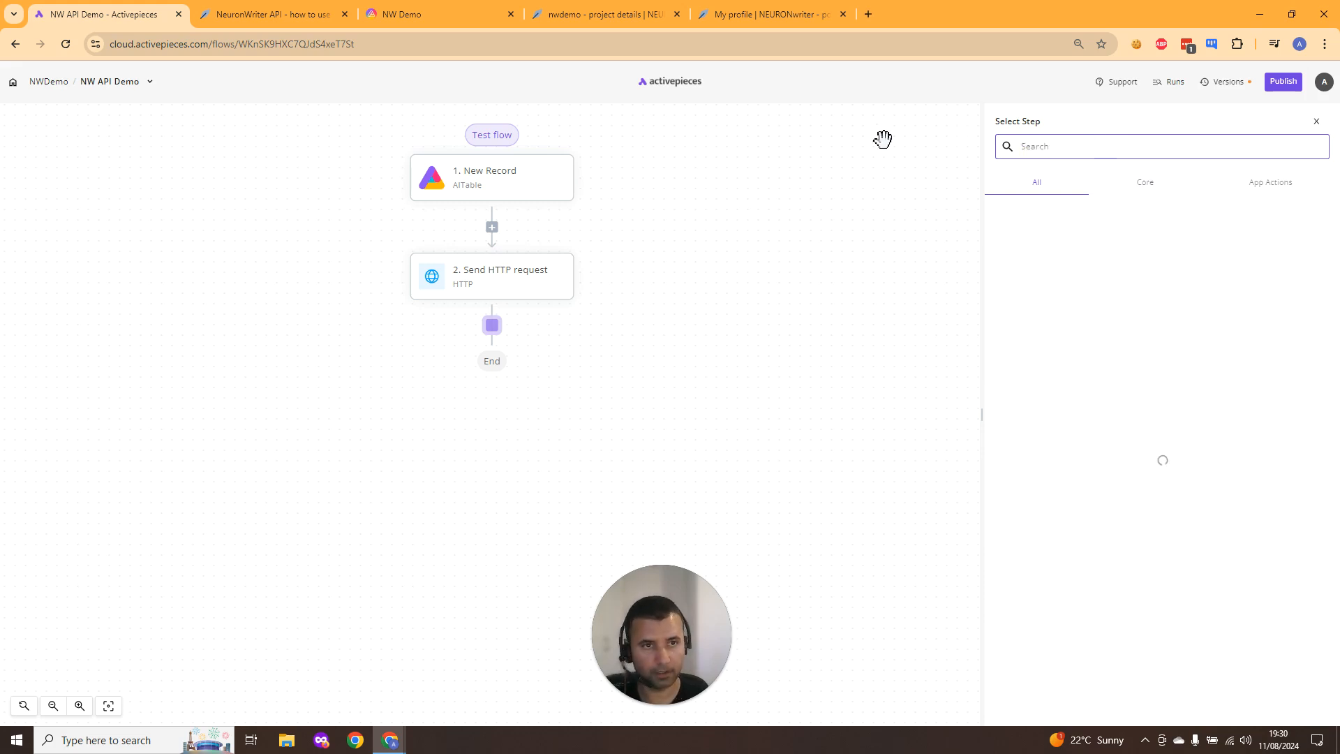
pyautogui.write('del')
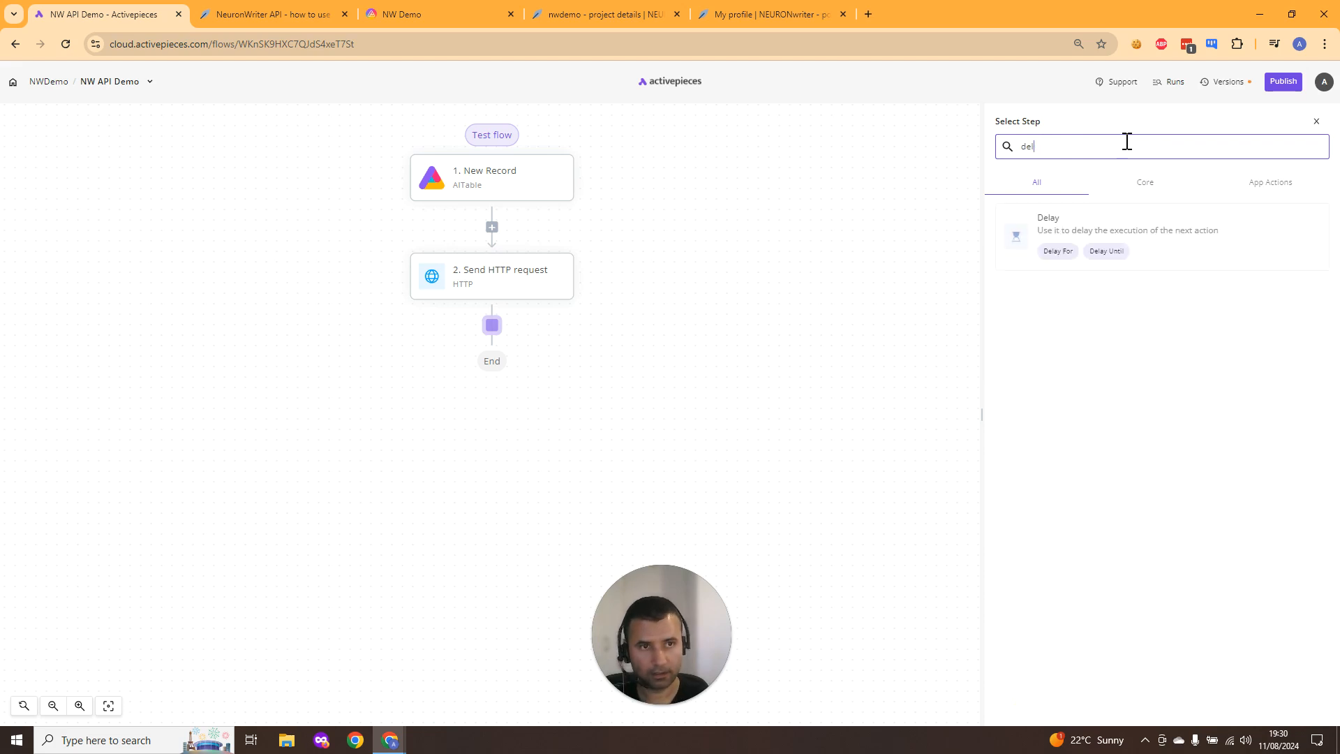
pyautogui.press('BackSpace')
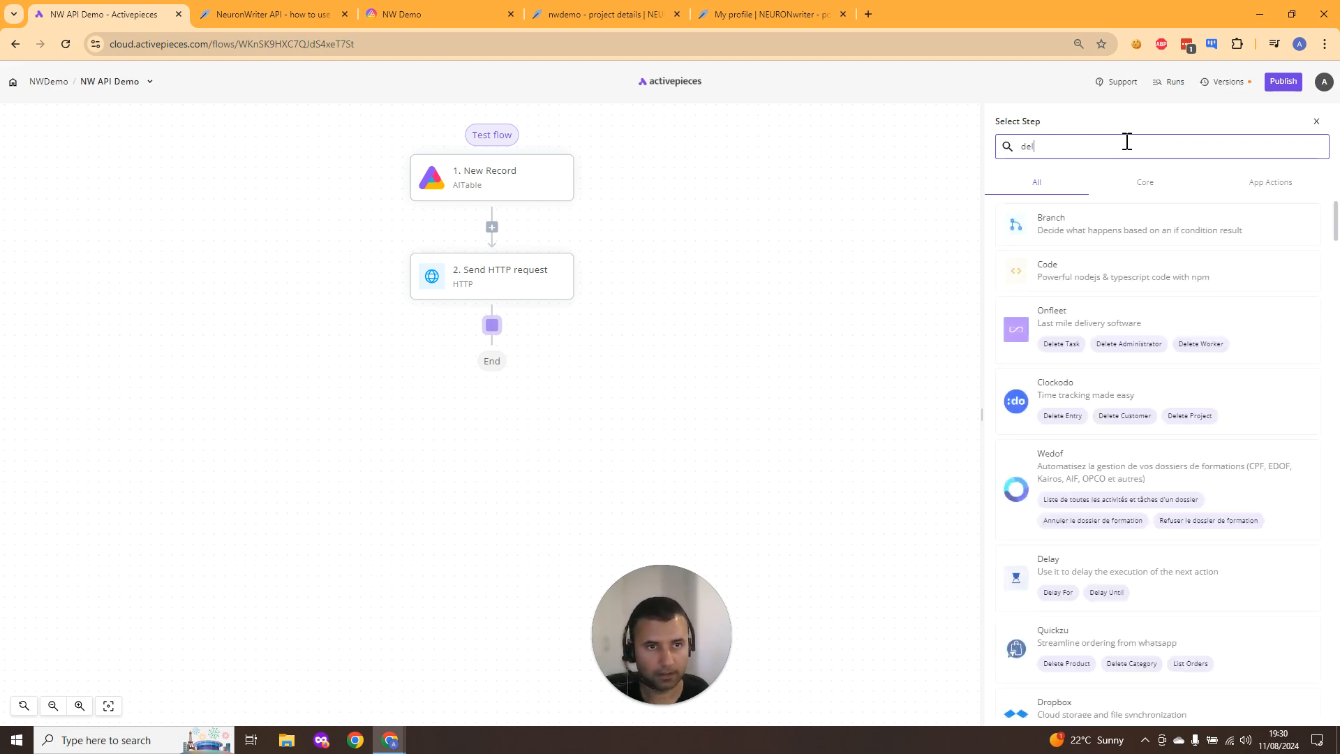
pyautogui.write('l')
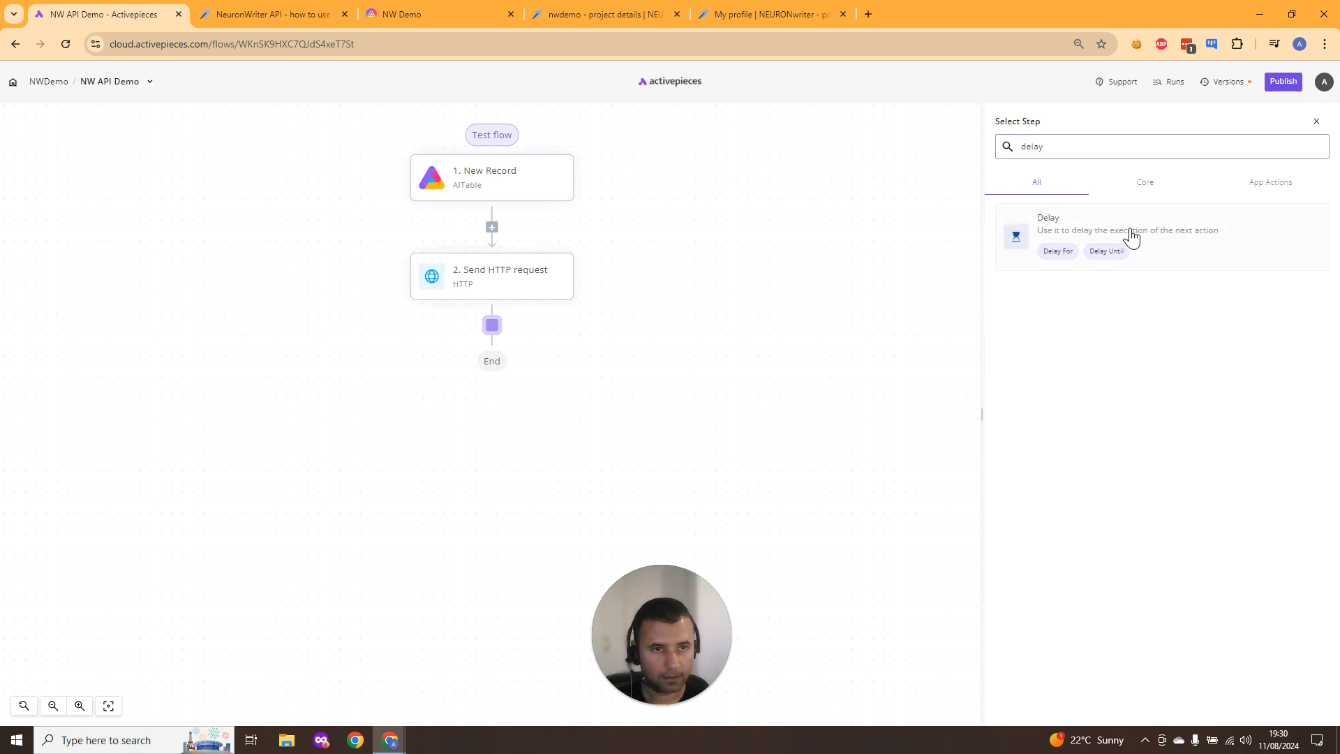
pyautogui.click(1130, 233)
# - Set the Delay step to Delay For with an amount of 75 seconds
pyautogui.click(1074, 221)
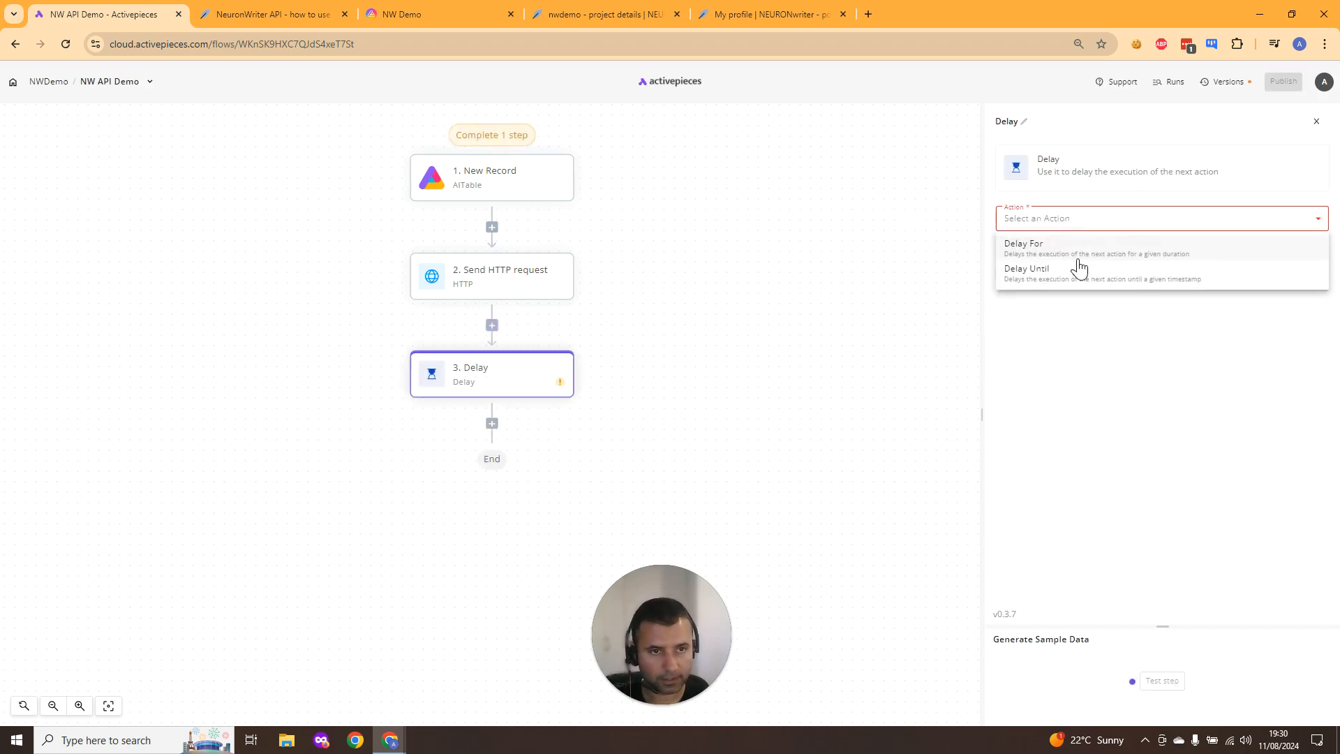
pyautogui.click(1079, 255)
pyautogui.click(1063, 318)
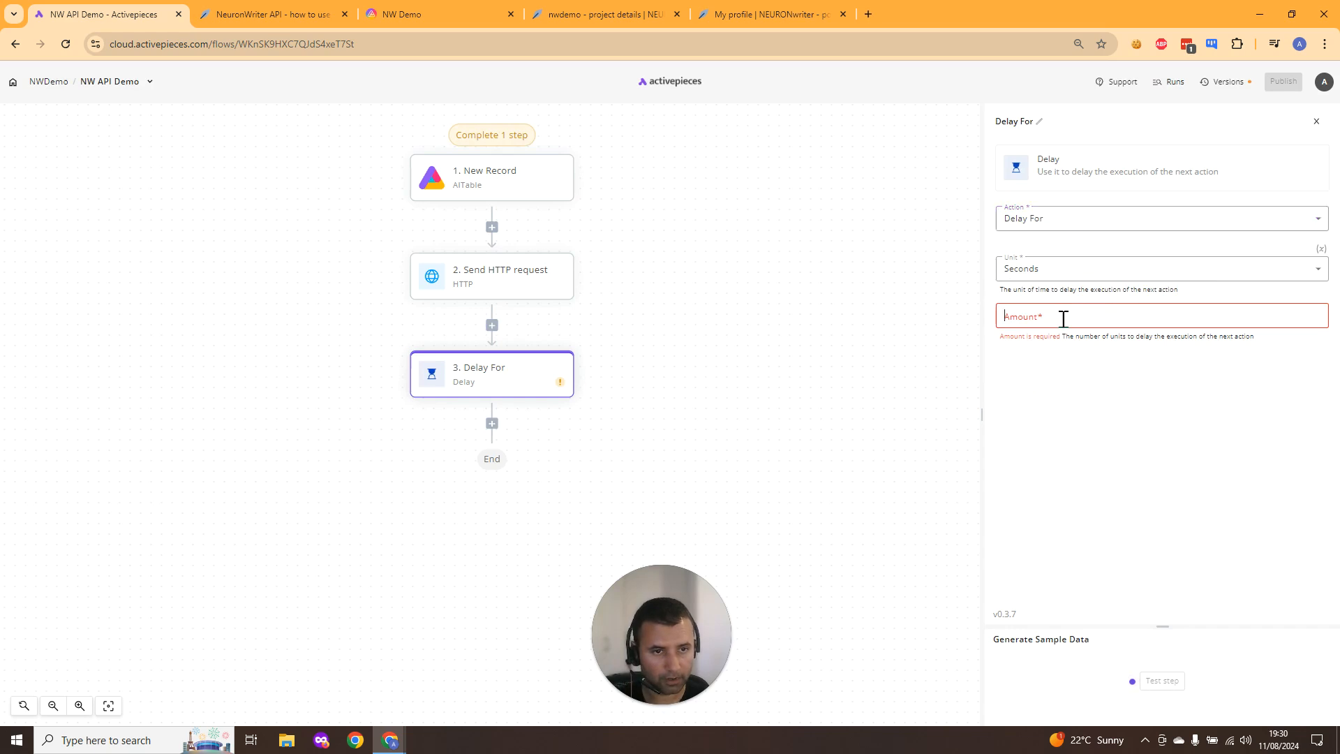
pyautogui.write('75')
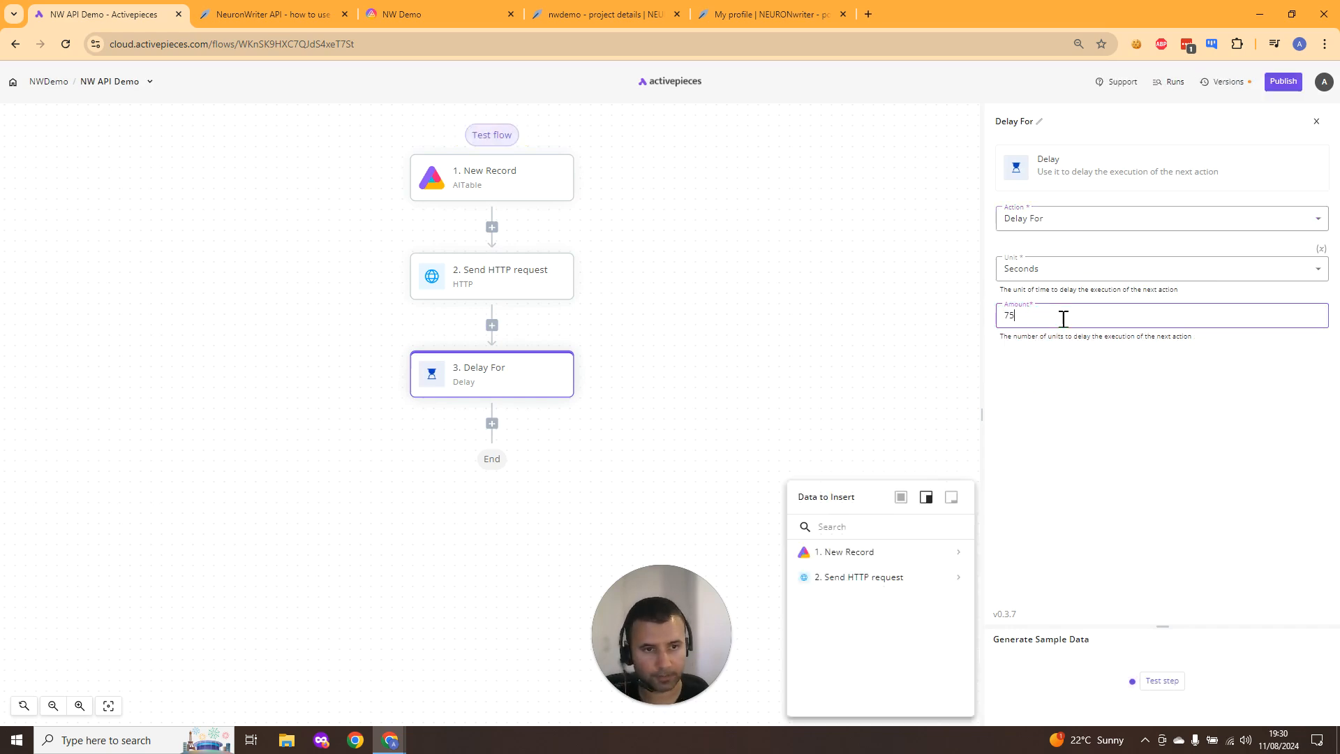
pyautogui.click(1054, 418)
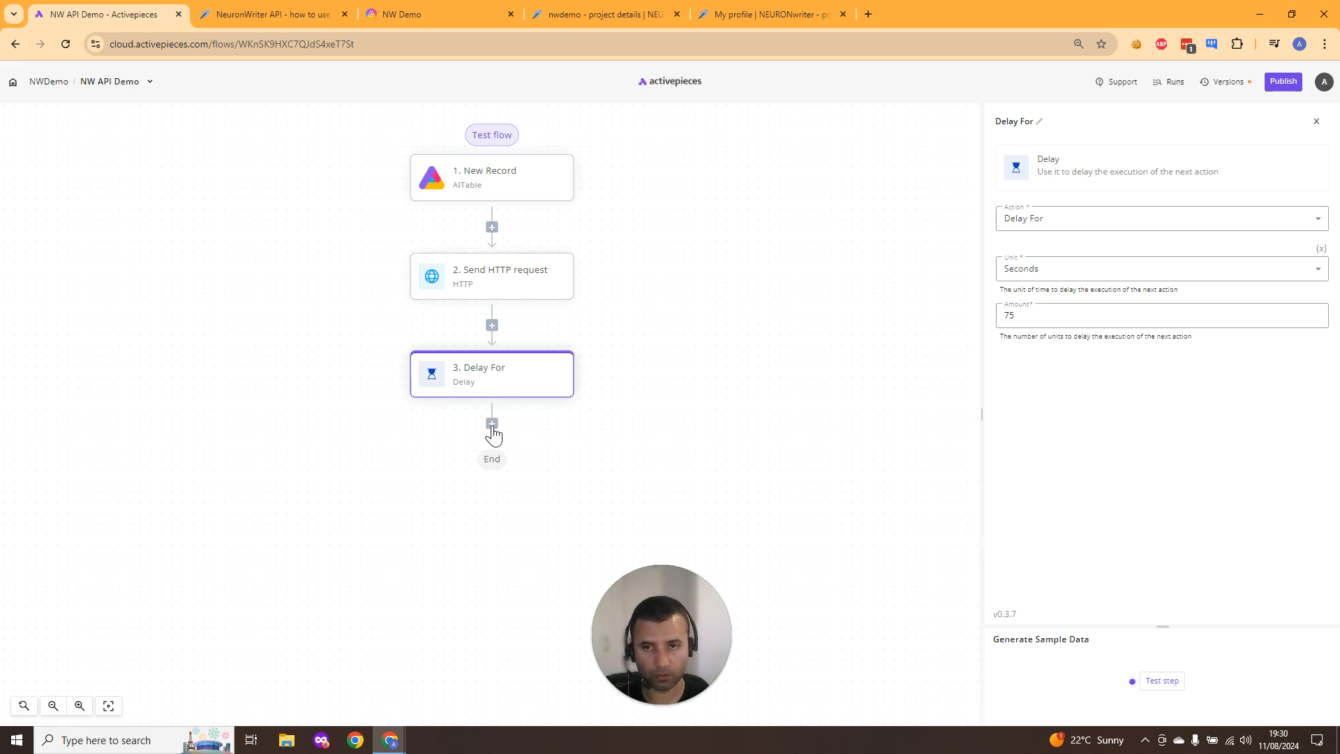
# - Review the API documentation again and select the API endpoint URL
pyautogui.click(275, 13)
pyautogui.scroll(20, 514, 370)
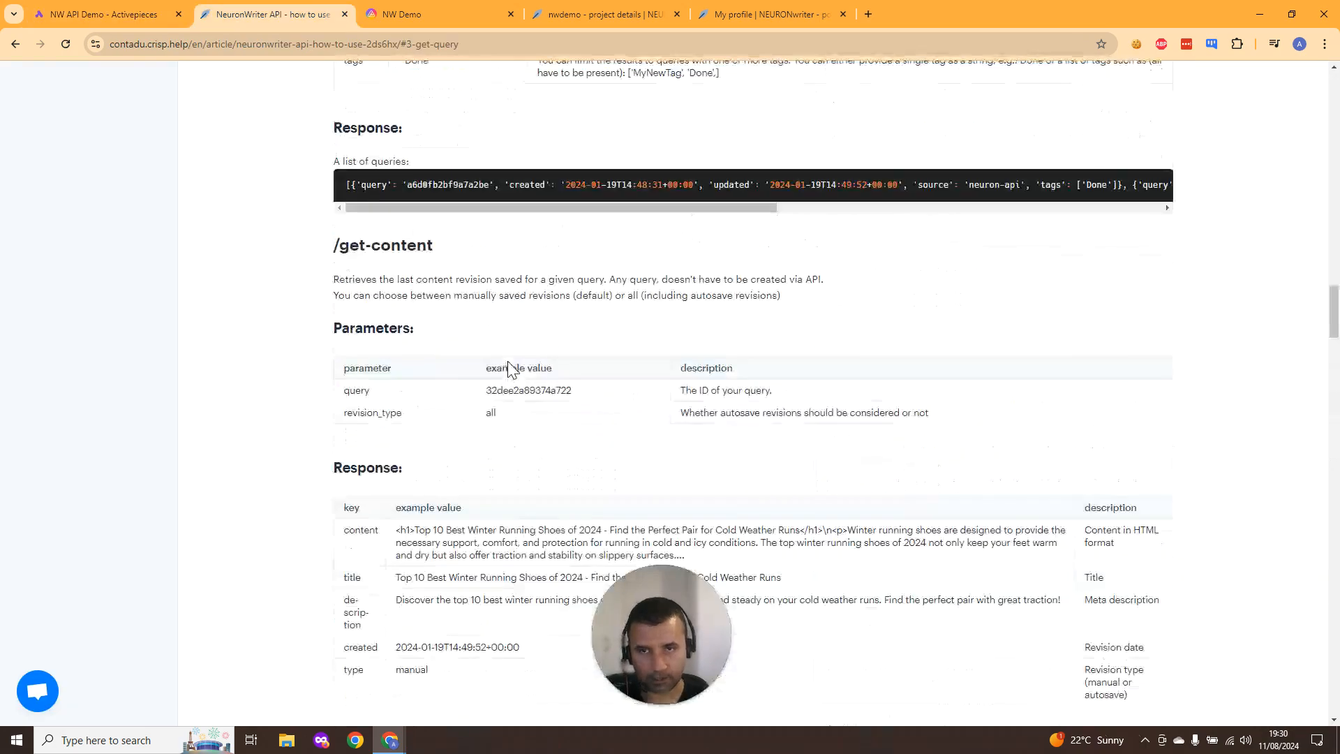
pyautogui.scroll(8, 512, 370)
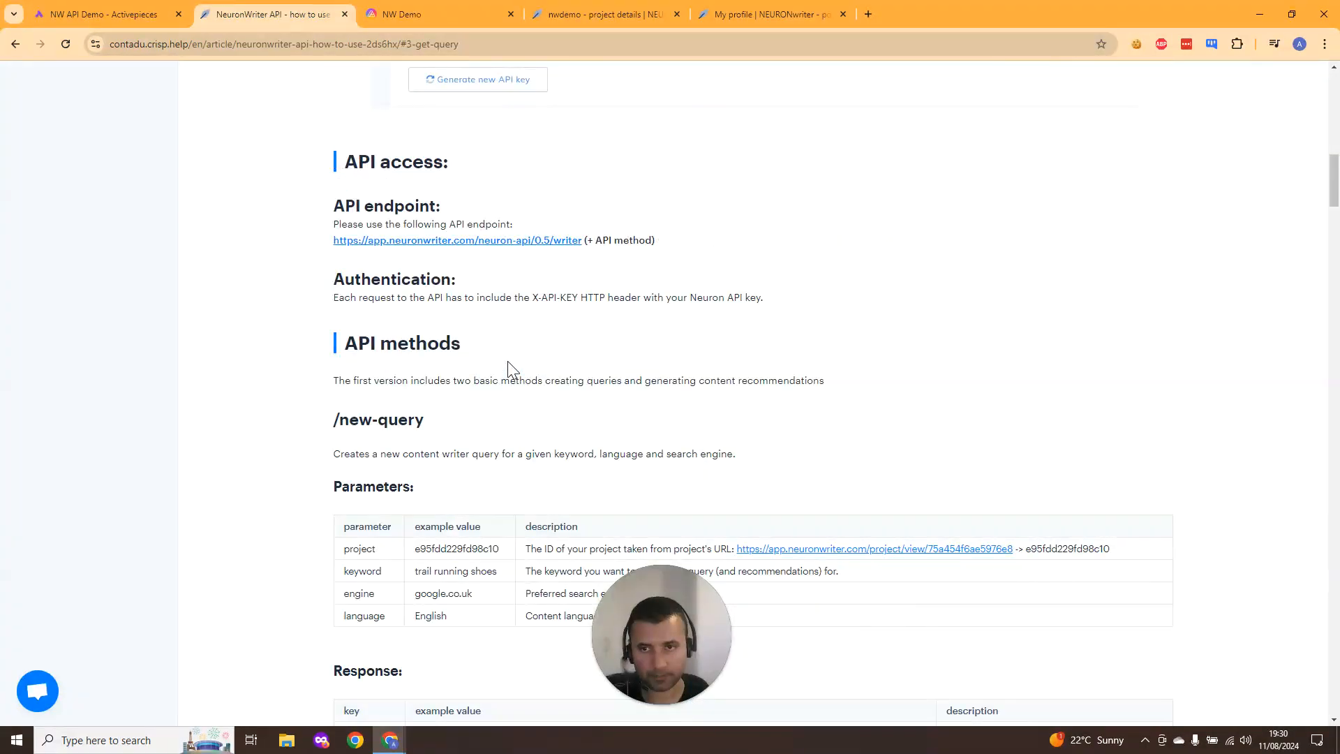
pyautogui.scroll(-2, 511, 370)
pyautogui.scroll(-7, 387, 280)
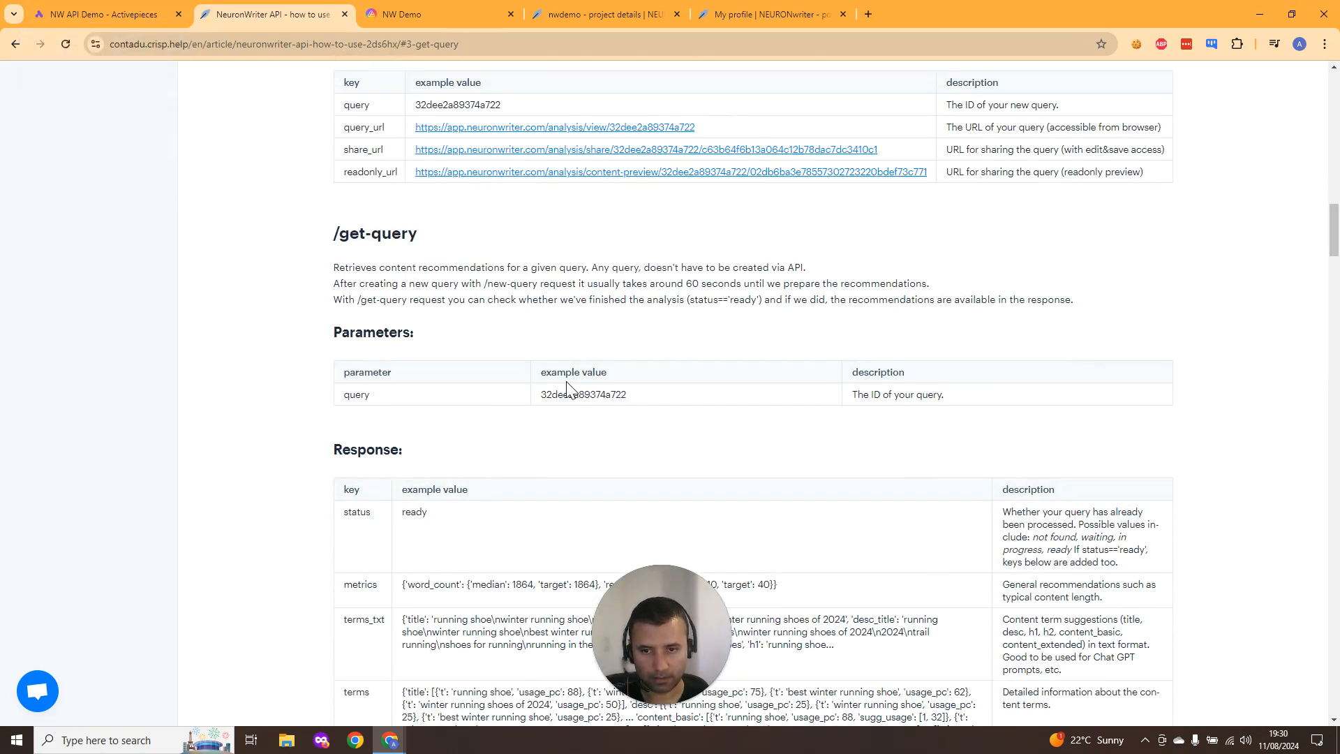
pyautogui.scroll(-2, 567, 387)
pyautogui.scroll(-1, 568, 388)
pyautogui.scroll(2, 568, 388)
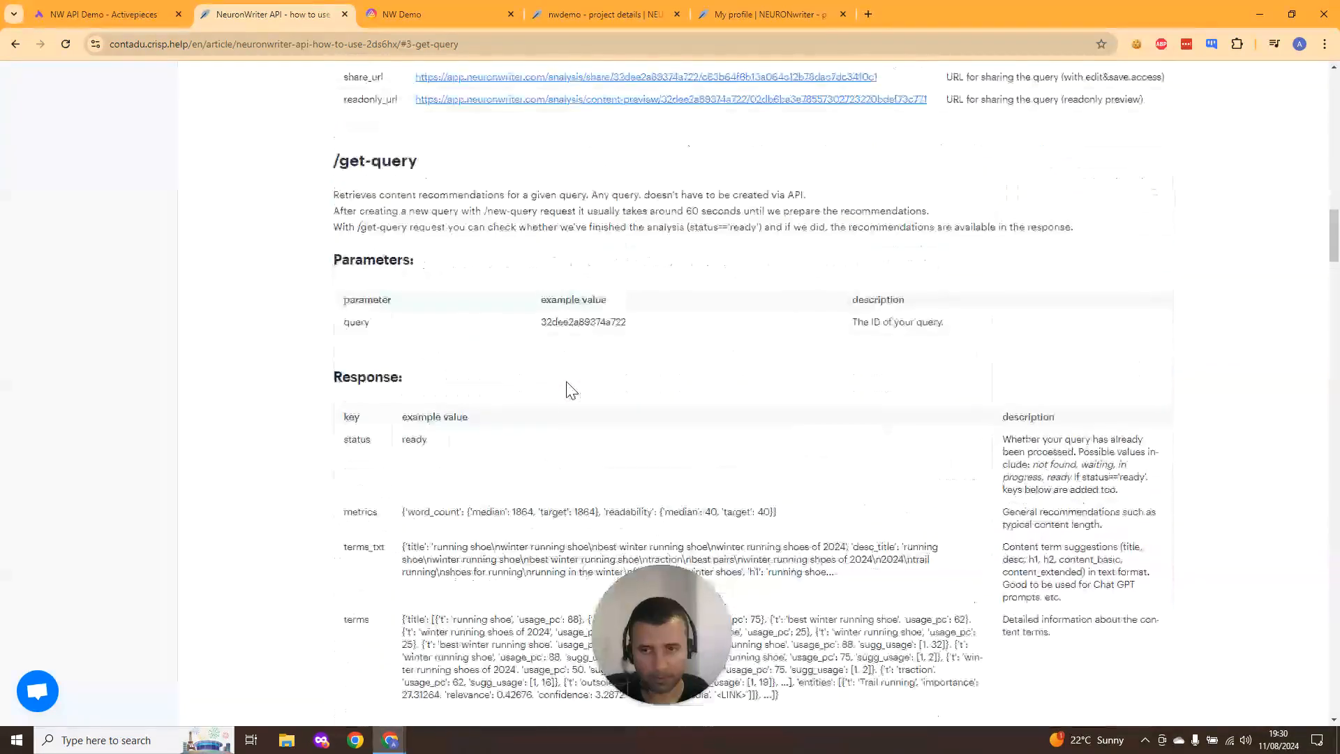
pyautogui.scroll(15, 566, 389)
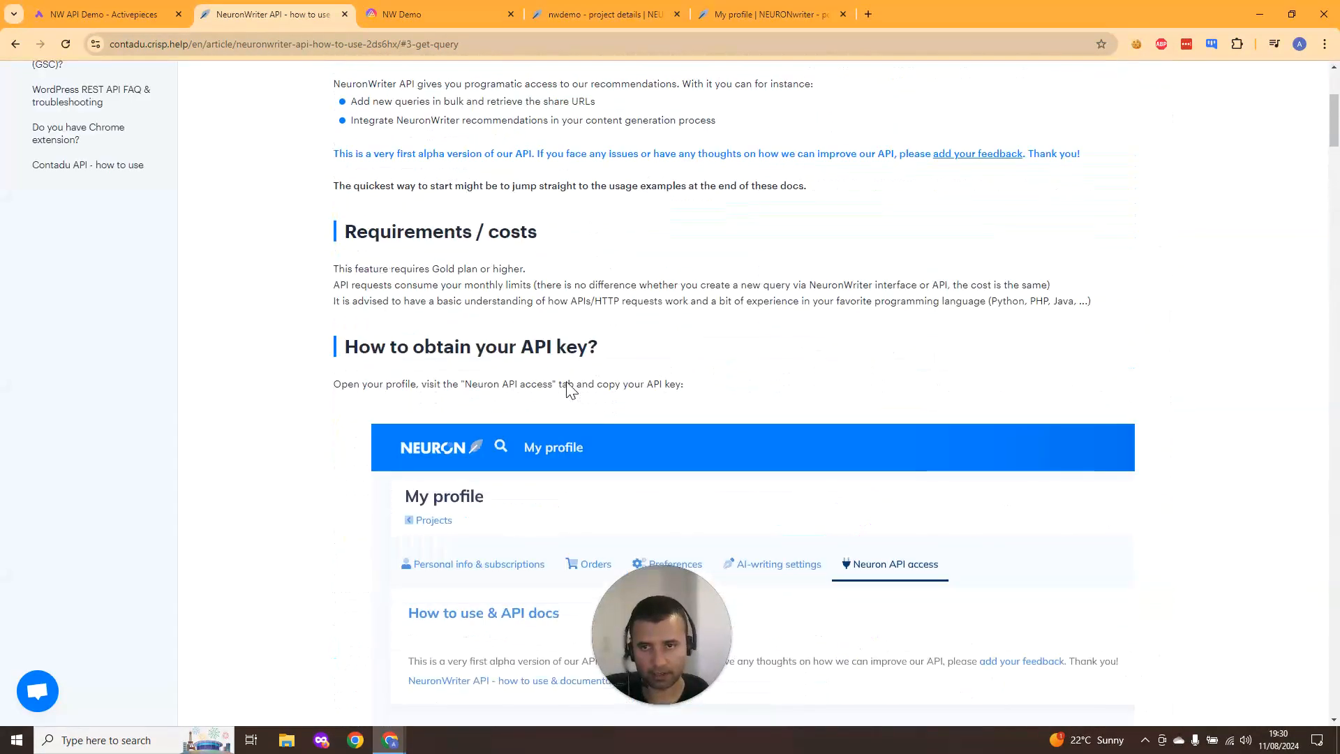
pyautogui.scroll(4, 569, 387)
pyautogui.scroll(-3, 568, 382)
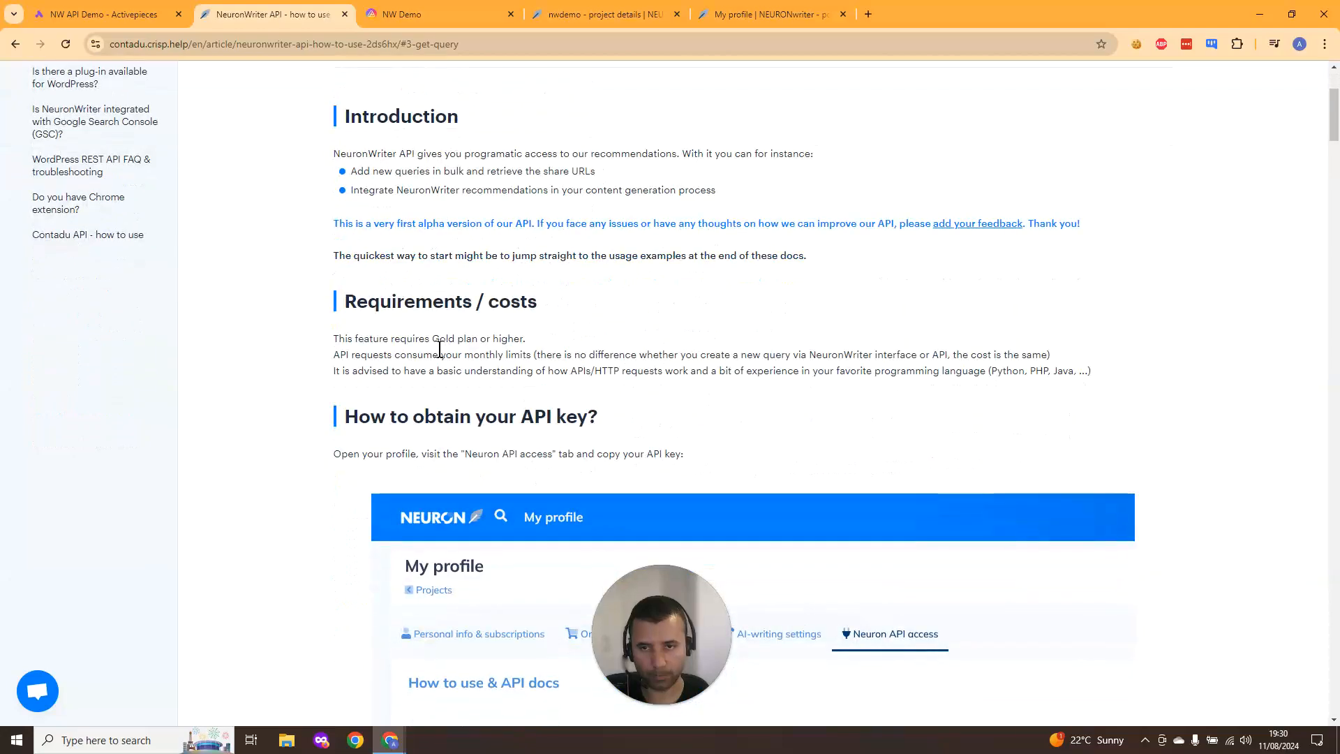
pyautogui.scroll(-12, 440, 356)
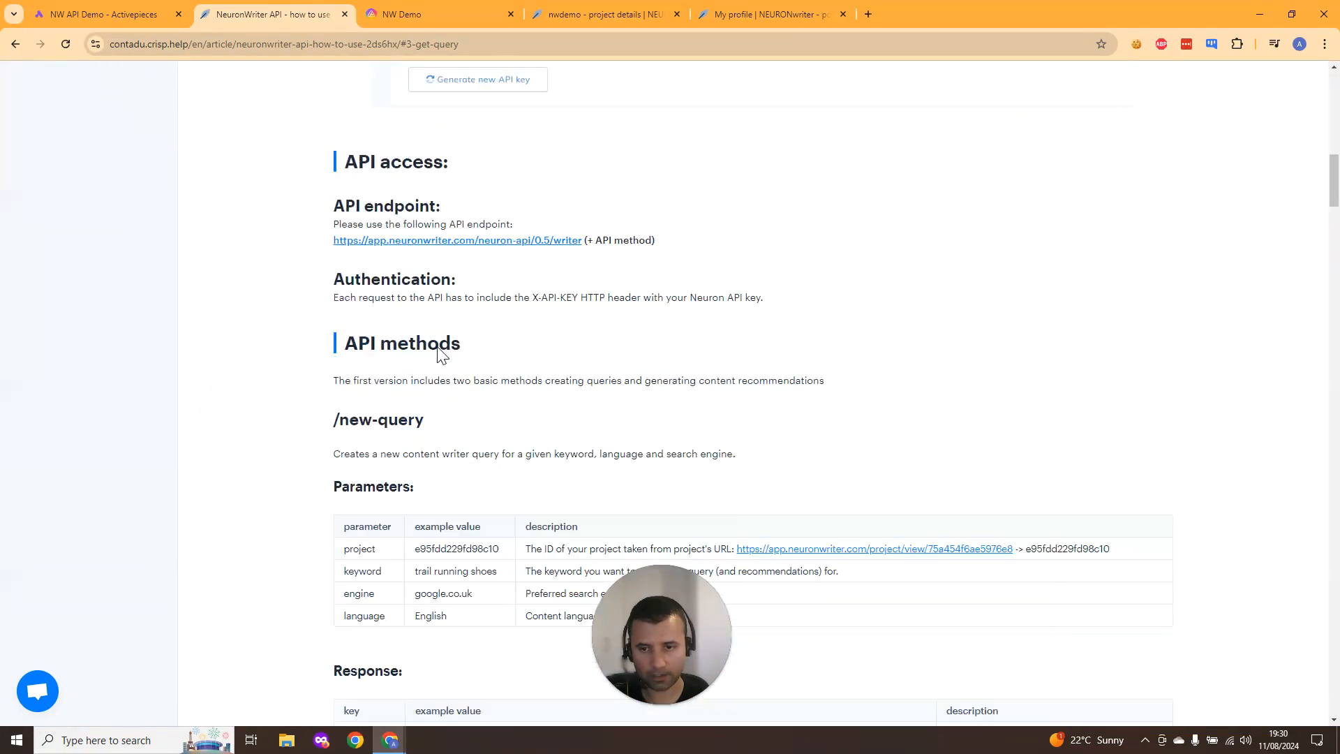
pyautogui.moveTo(327, 239); pyautogui.dragTo(583, 242)
pyautogui.hotkey('ctrl', 'c')
# - Add a new HTTP step after the Delay step using the Send HTTP request action
pyautogui.click(112, 13)
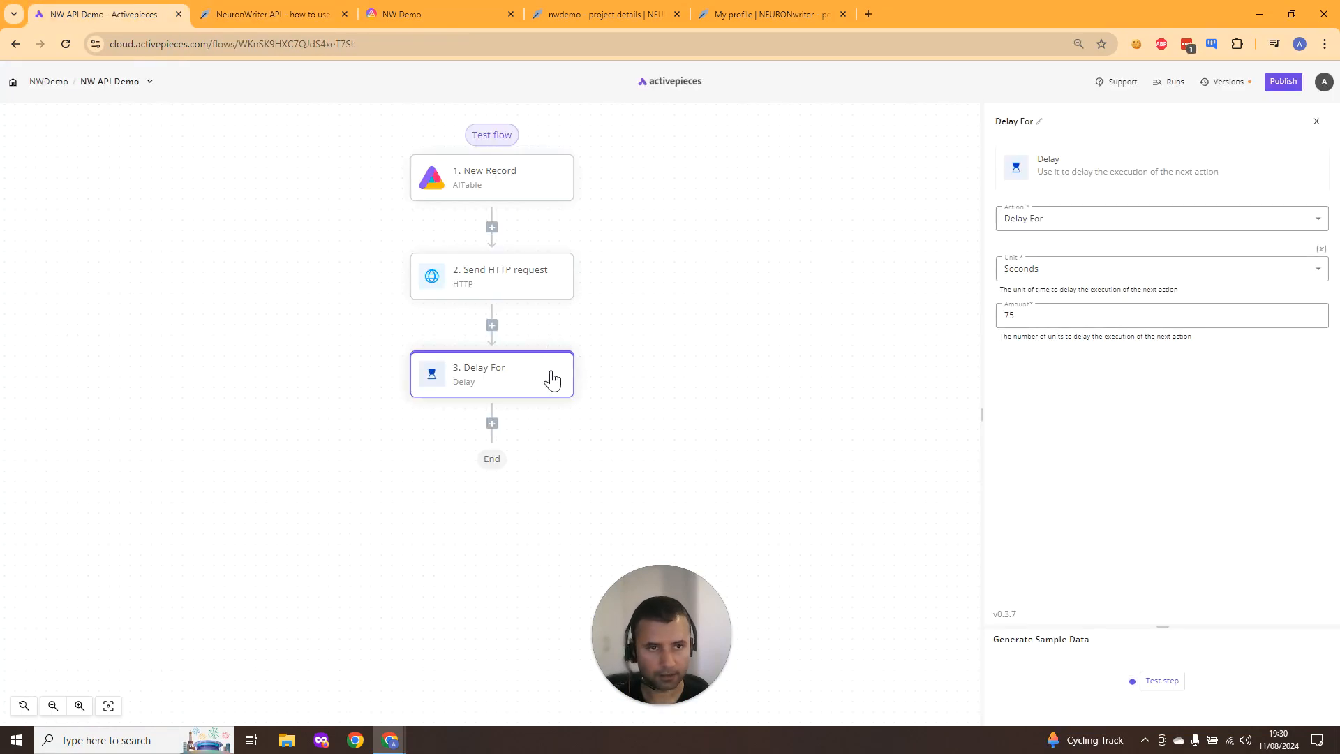
pyautogui.click(492, 424)
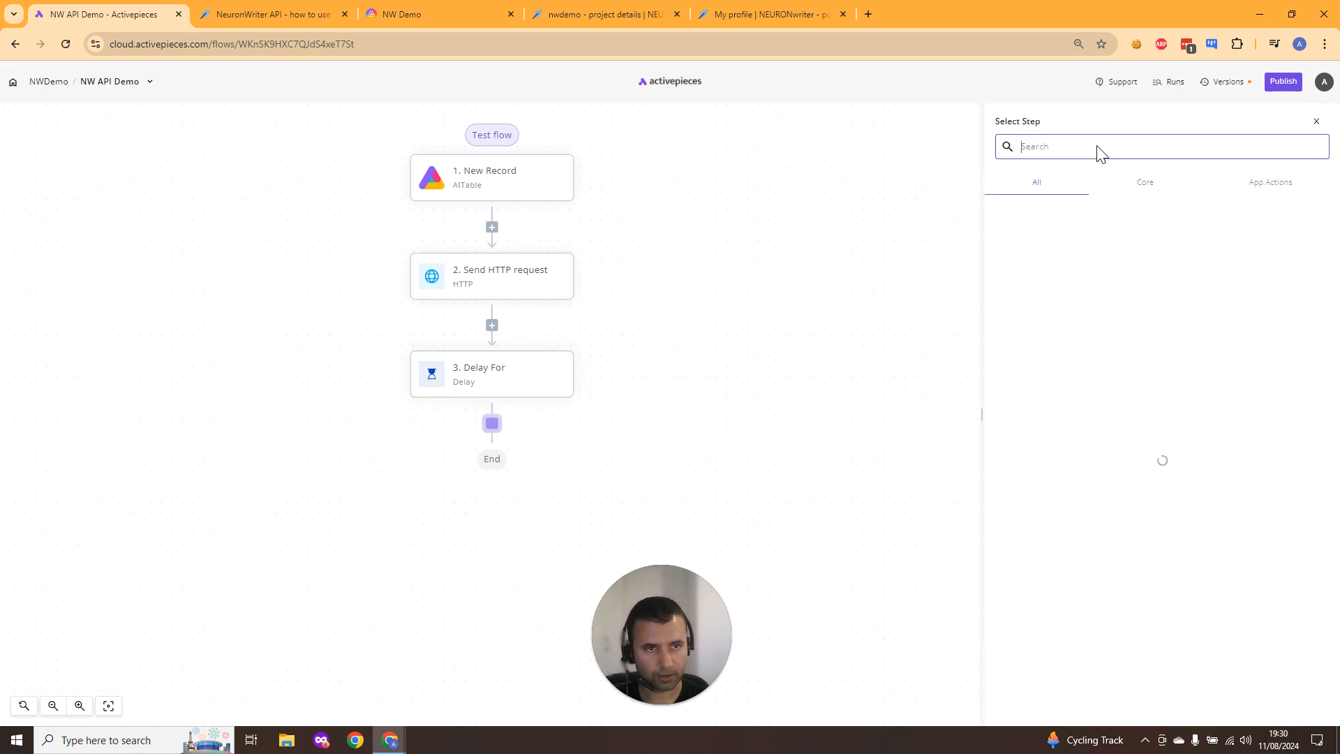
pyautogui.write('http')
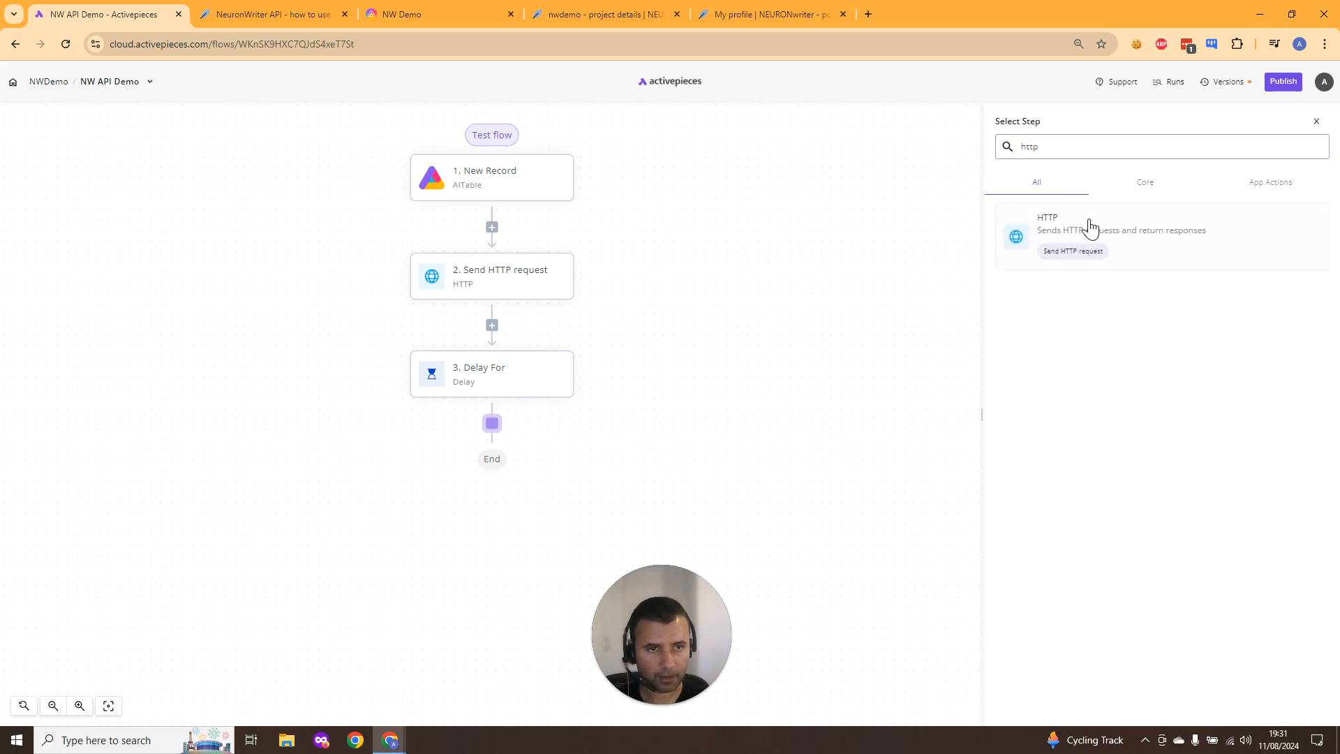
pyautogui.click(1089, 228)
pyautogui.click(1178, 225)
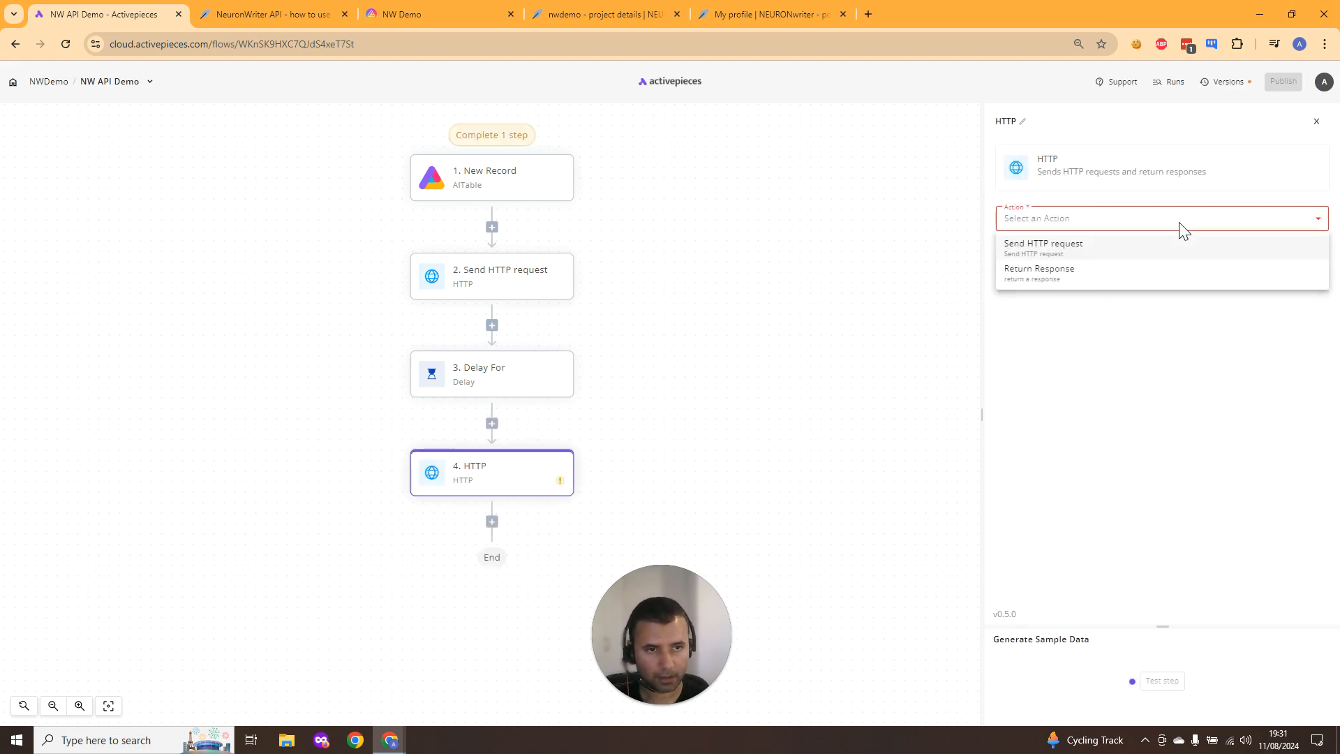
pyautogui.click(1106, 254)
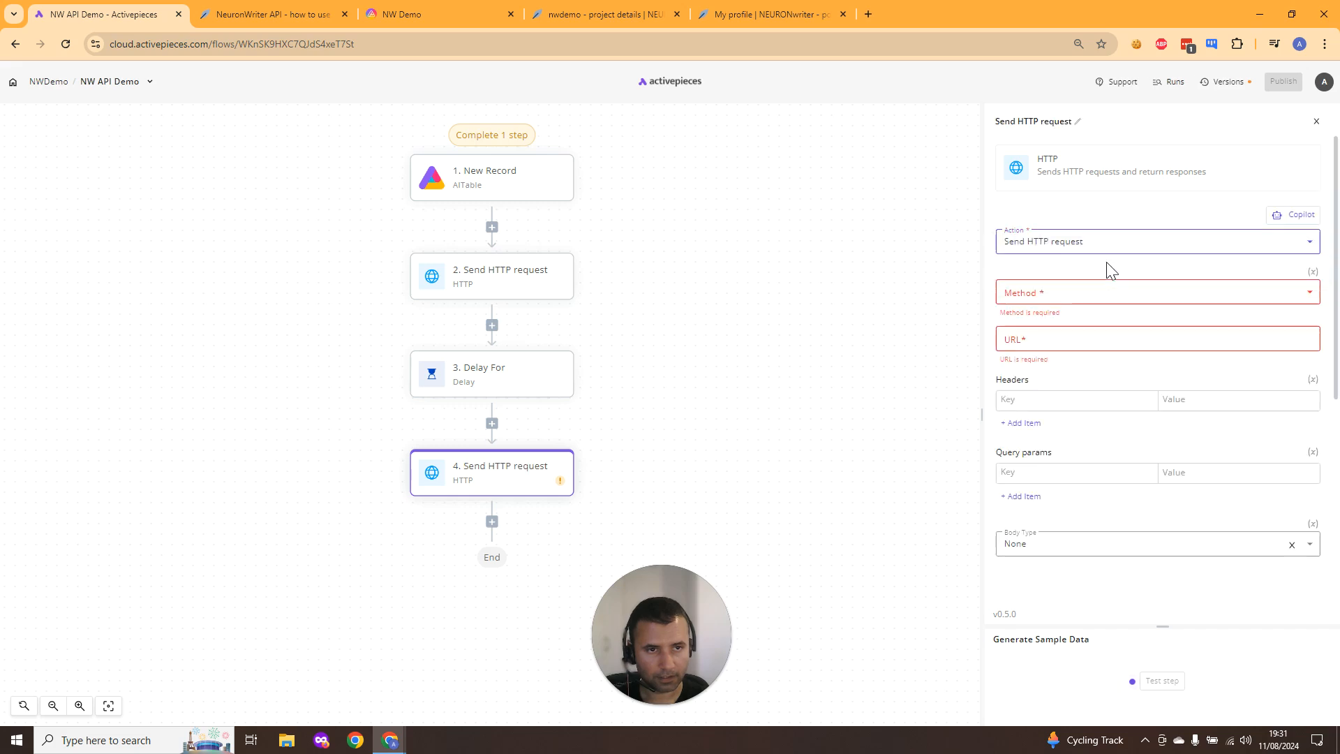
# - Set the request method to POST and paste the NeuronWriter API endpoint as the URL
pyautogui.click(1108, 300)
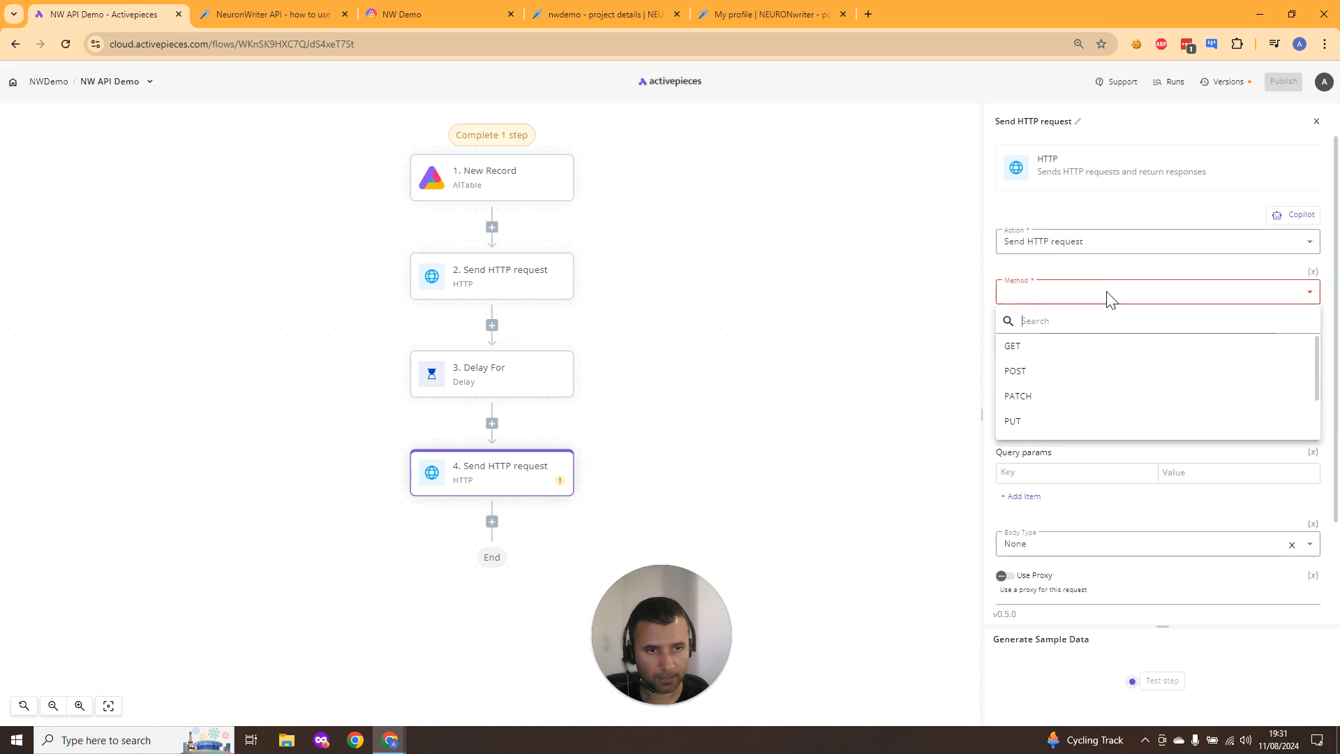
pyautogui.click(1105, 366)
pyautogui.click(1107, 331)
pyautogui.hotkey('ctrl', 'v')
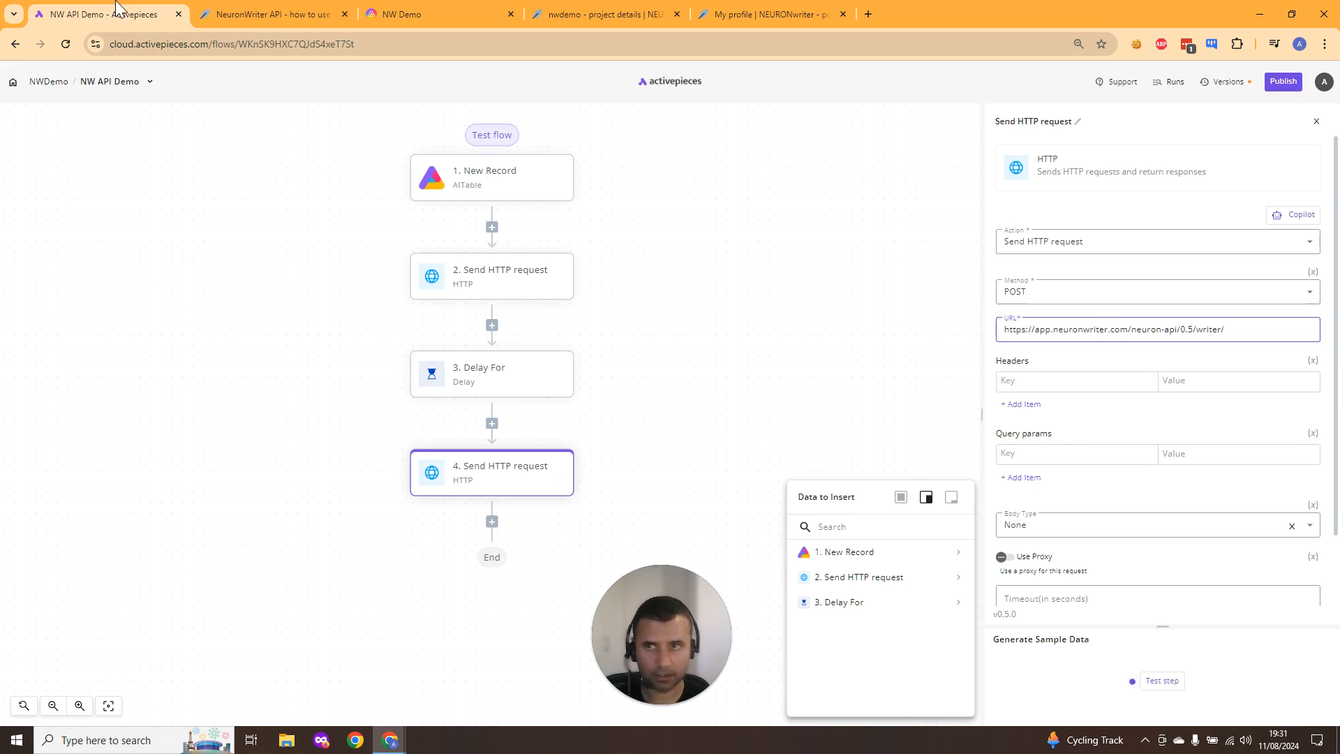
# - Copy the get-query method name from the documentation and append it to the URL ending in /writer/get-query
pyautogui.click(246, 10)
pyautogui.scroll(-7, 548, 382)
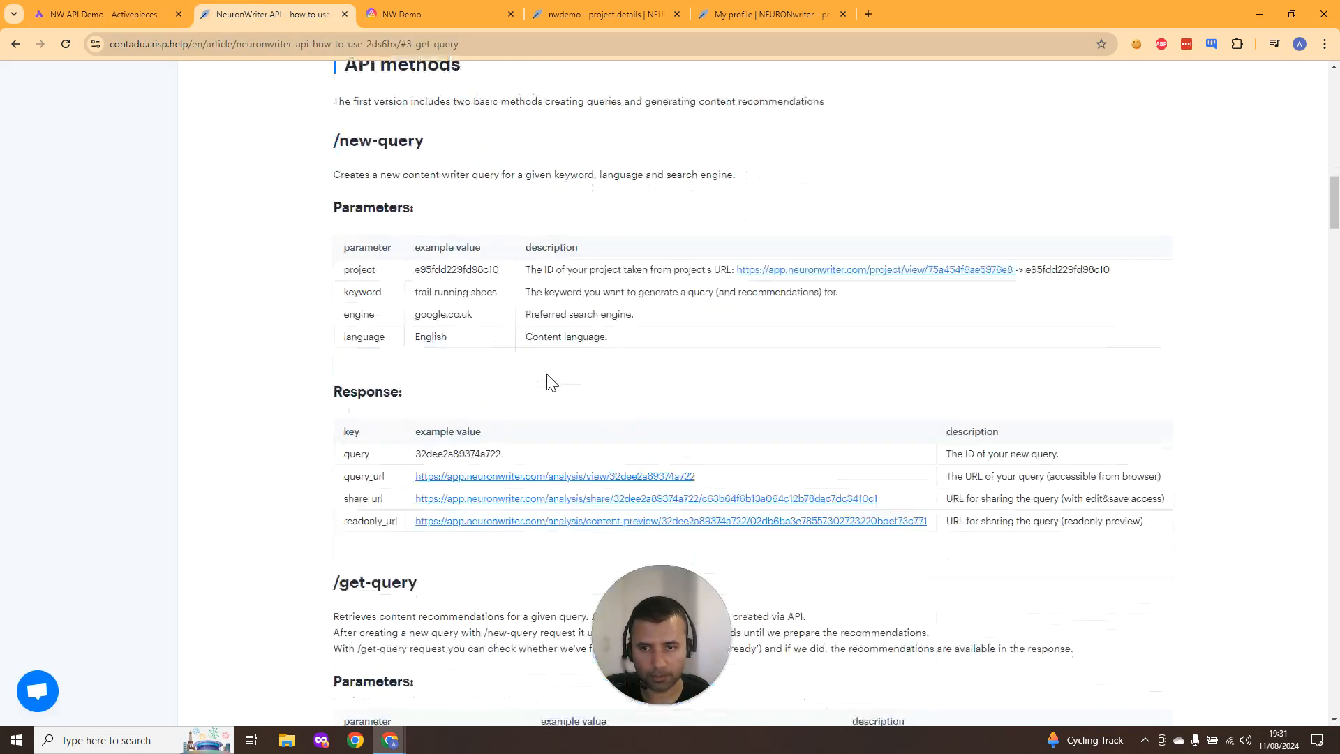
pyautogui.moveTo(426, 377); pyautogui.dragTo(336, 380)
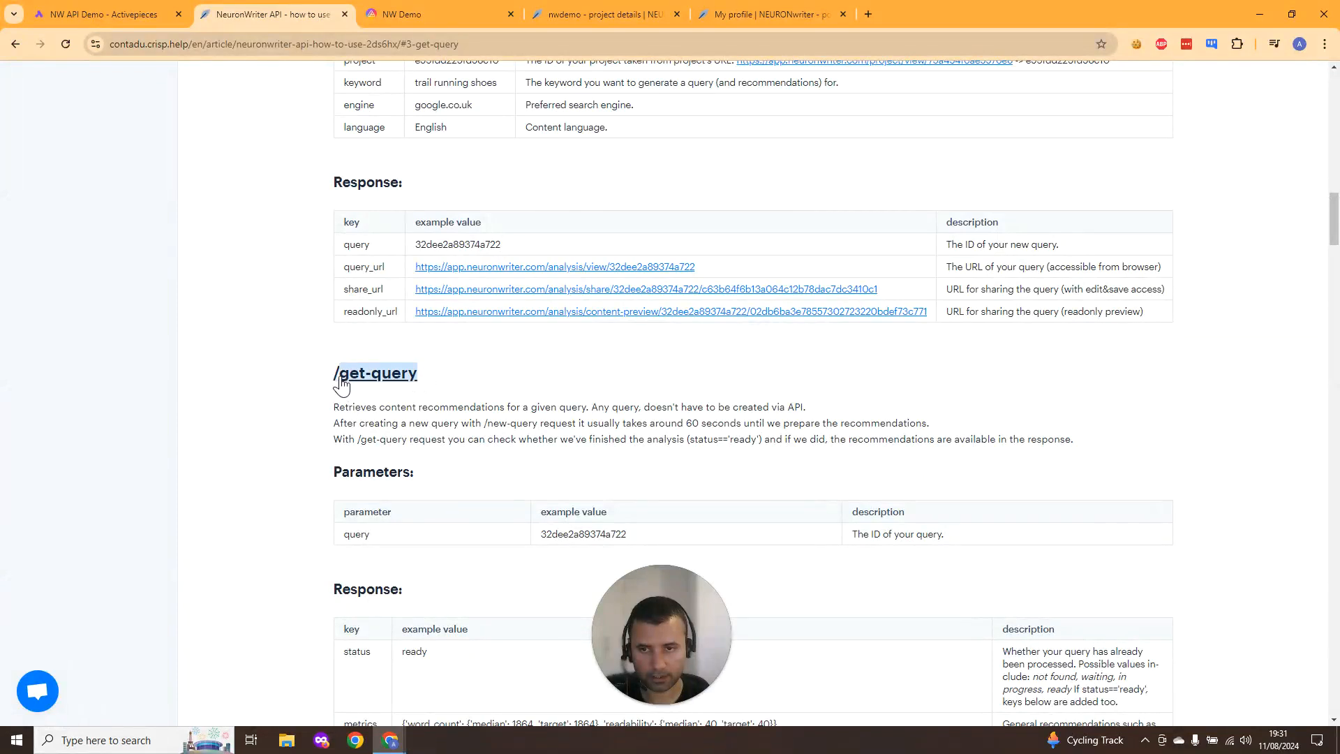
pyautogui.click(56, 10)
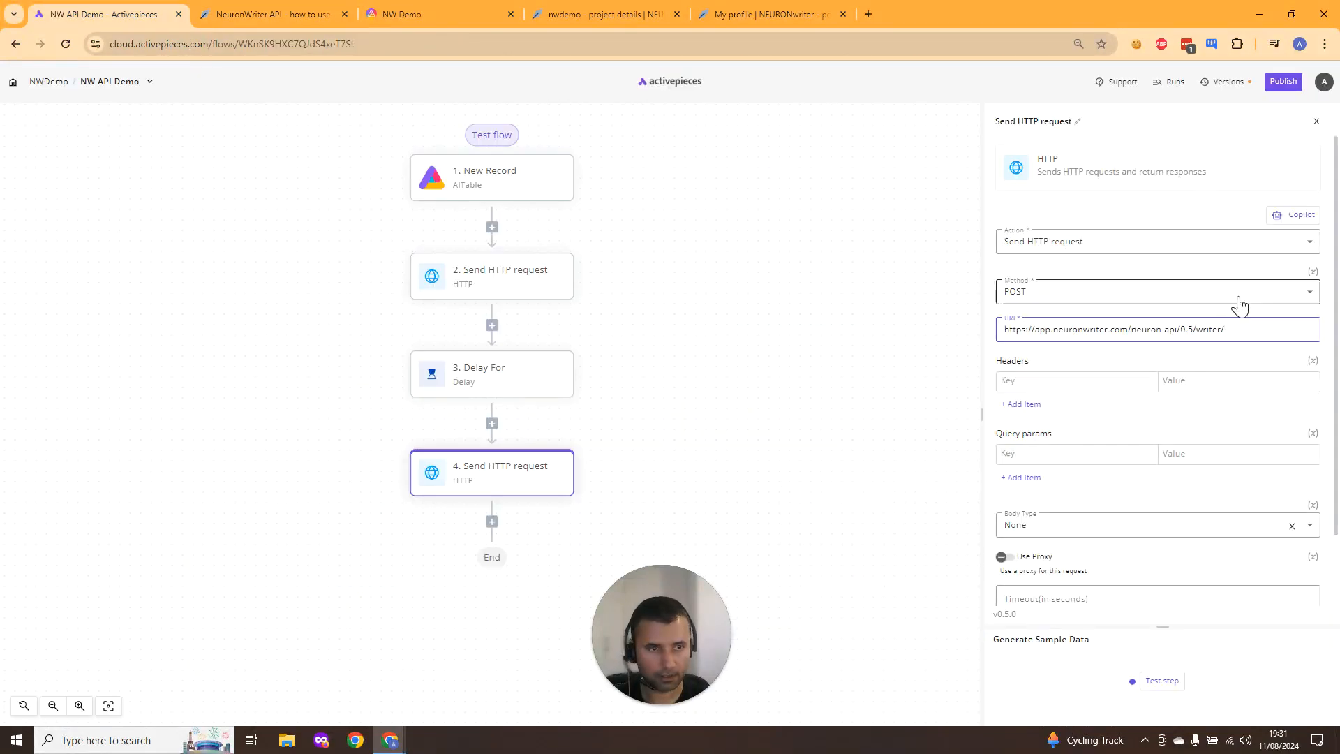
pyautogui.click(1248, 332)
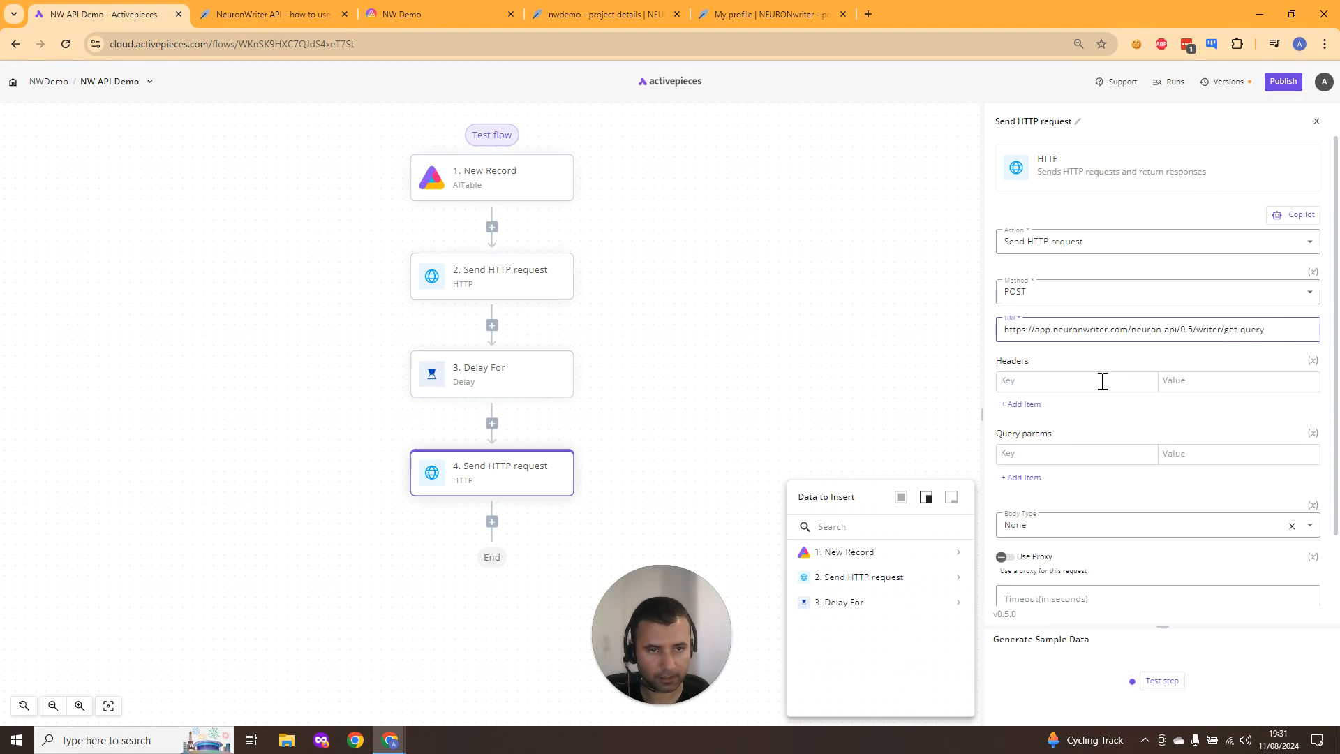
# - Scroll through the API documentation to locate the Python usage example's request headers
pyautogui.click(302, 7)
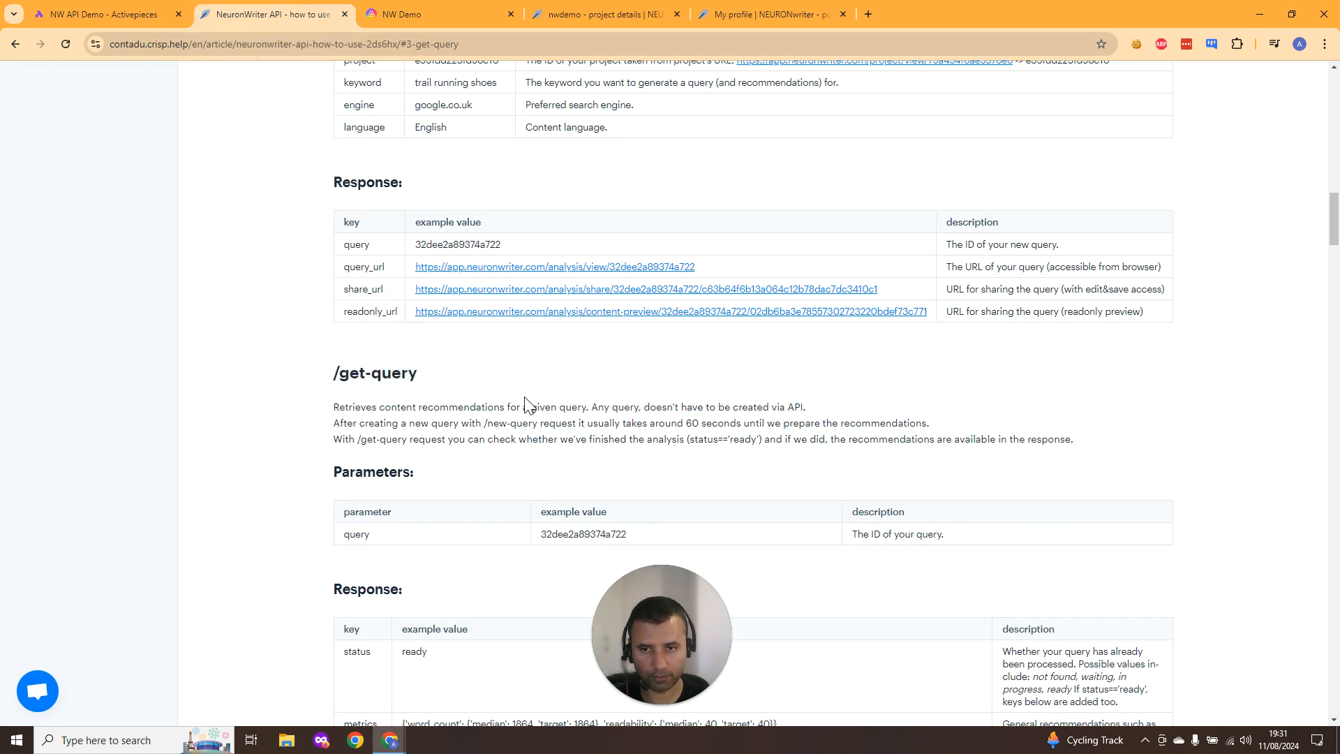
pyautogui.scroll(6, 525, 404)
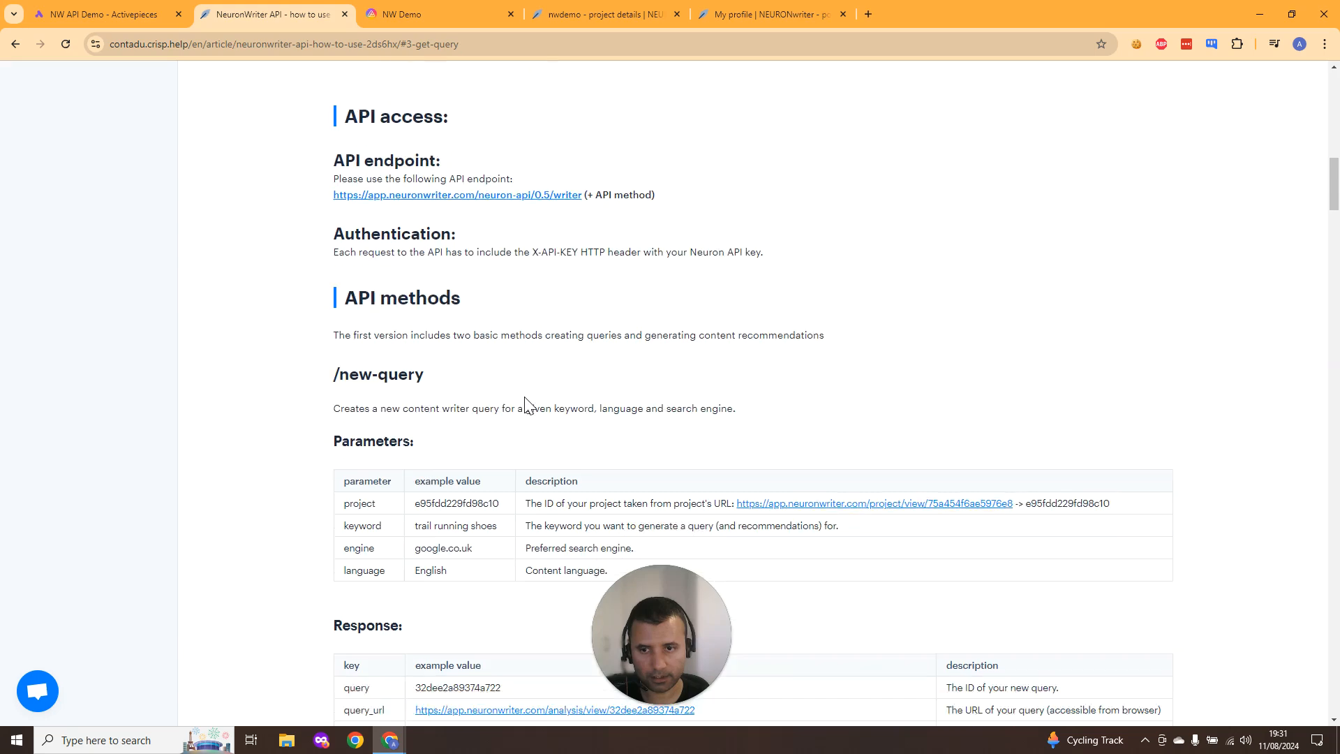
pyautogui.scroll(-1, 528, 405)
pyautogui.scroll(3, 528, 404)
pyautogui.scroll(3, 528, 405)
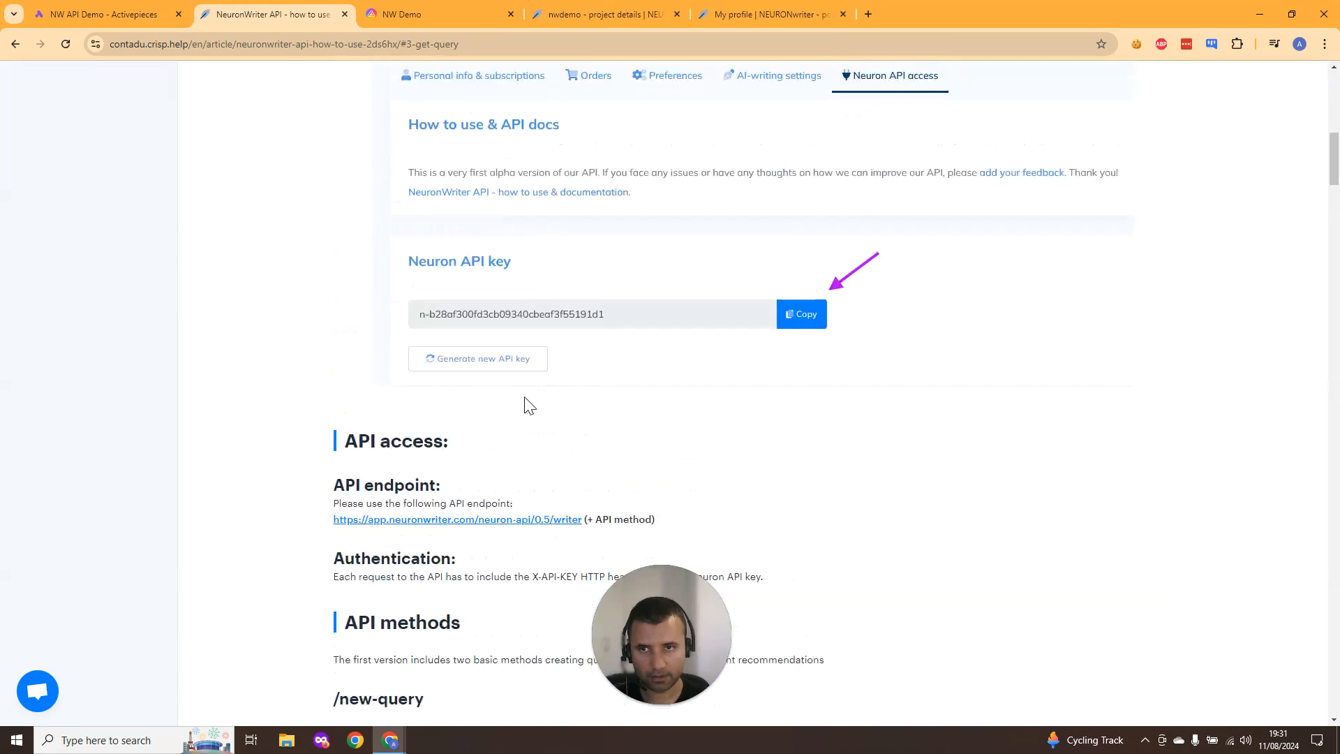
pyautogui.scroll(-4, 516, 391)
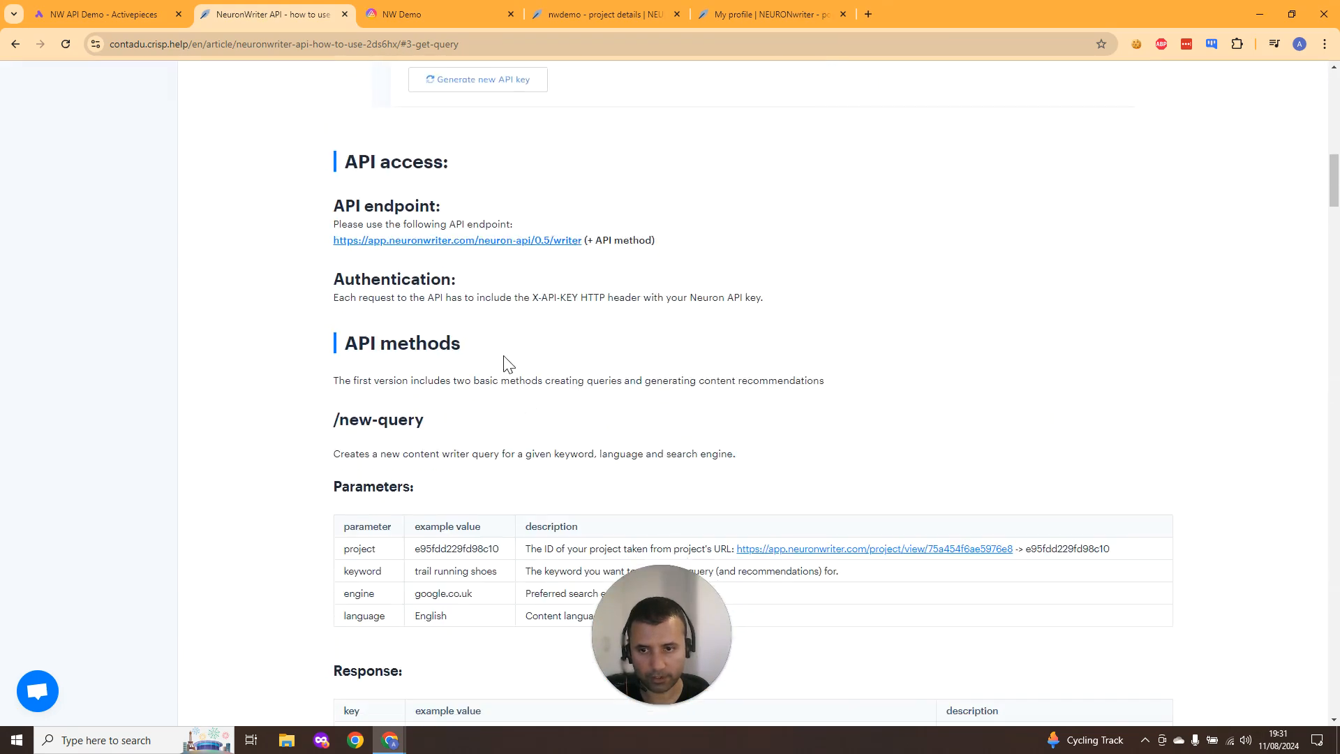
pyautogui.scroll(-20, 508, 363)
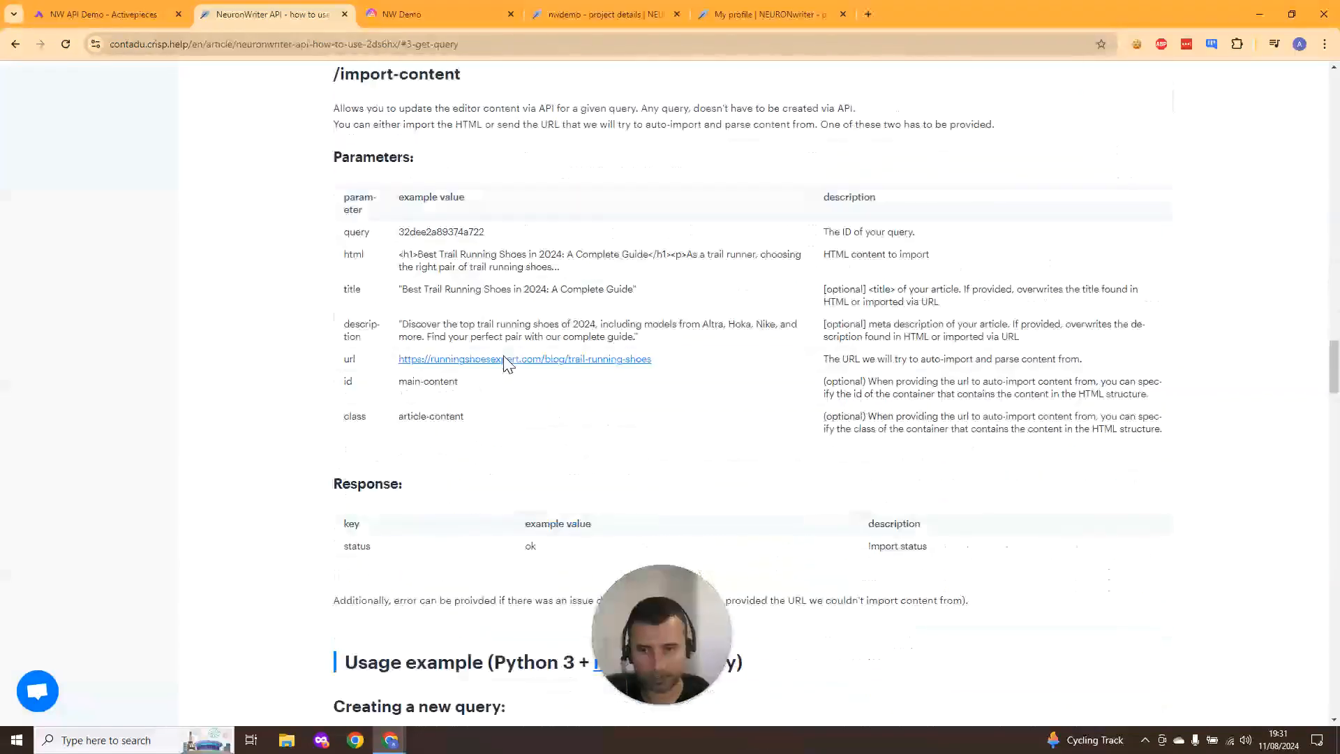
pyautogui.scroll(-8, 504, 356)
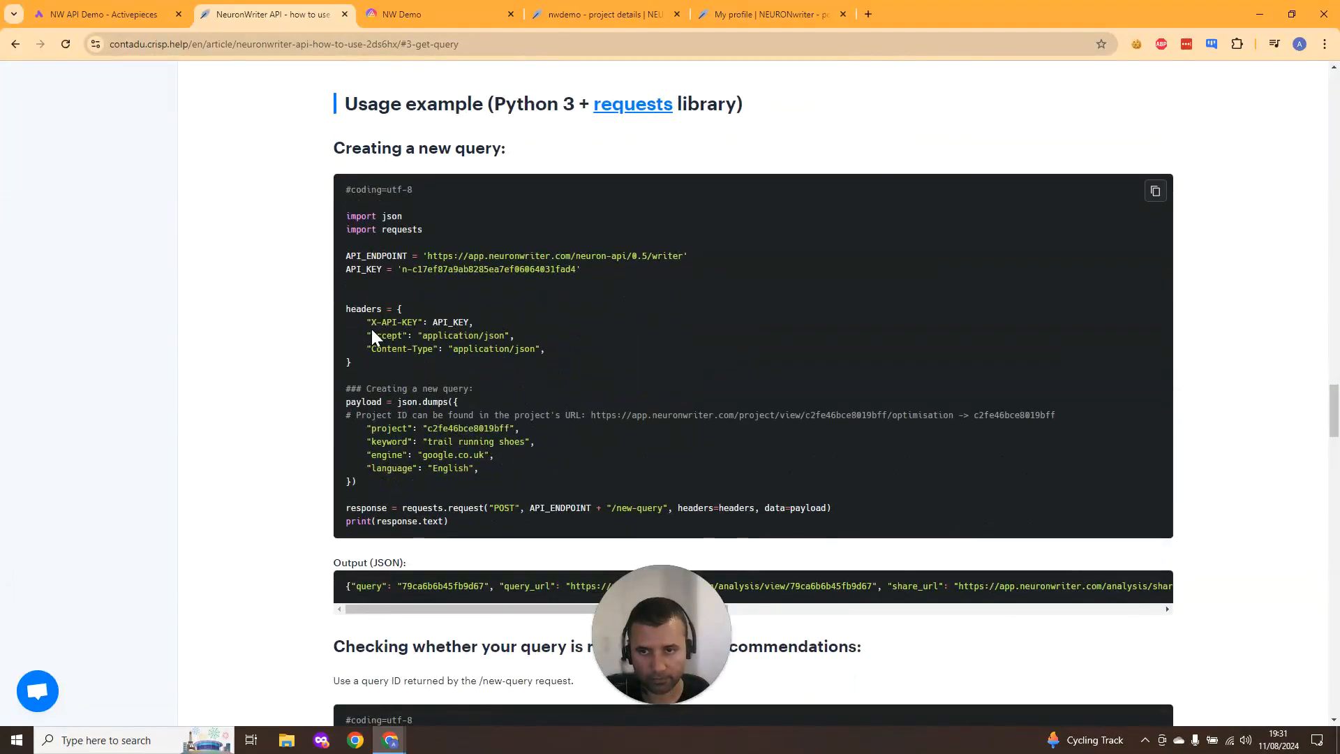
# - Copy X-API-KEY from the example and enter it as the first header key, then add another header row
pyautogui.moveTo(372, 322); pyautogui.dragTo(415, 317)
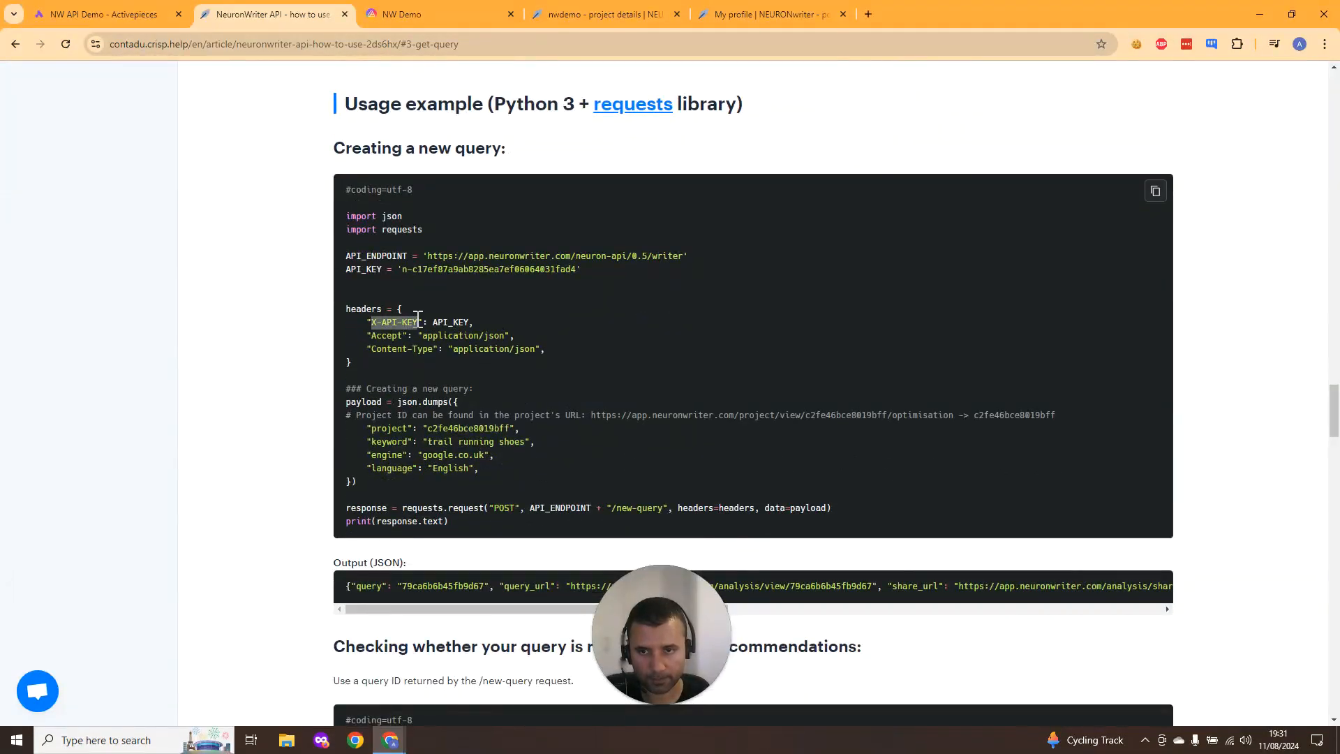
pyautogui.click(98, 14)
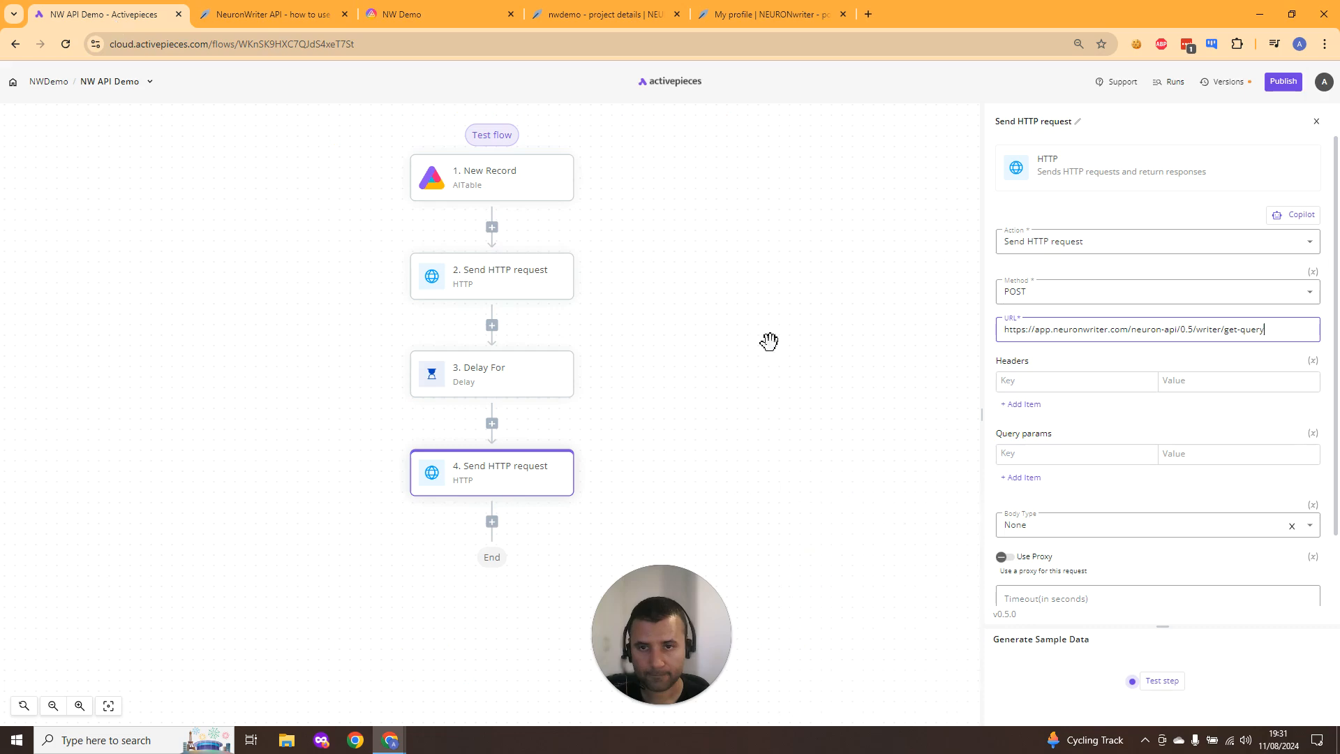
pyautogui.click(1078, 388)
pyautogui.hotkey('ctrl', 'v')
pyautogui.click(1021, 404)
# - Copy Accept from the example into the second header key and add a third header row
pyautogui.click(274, 14)
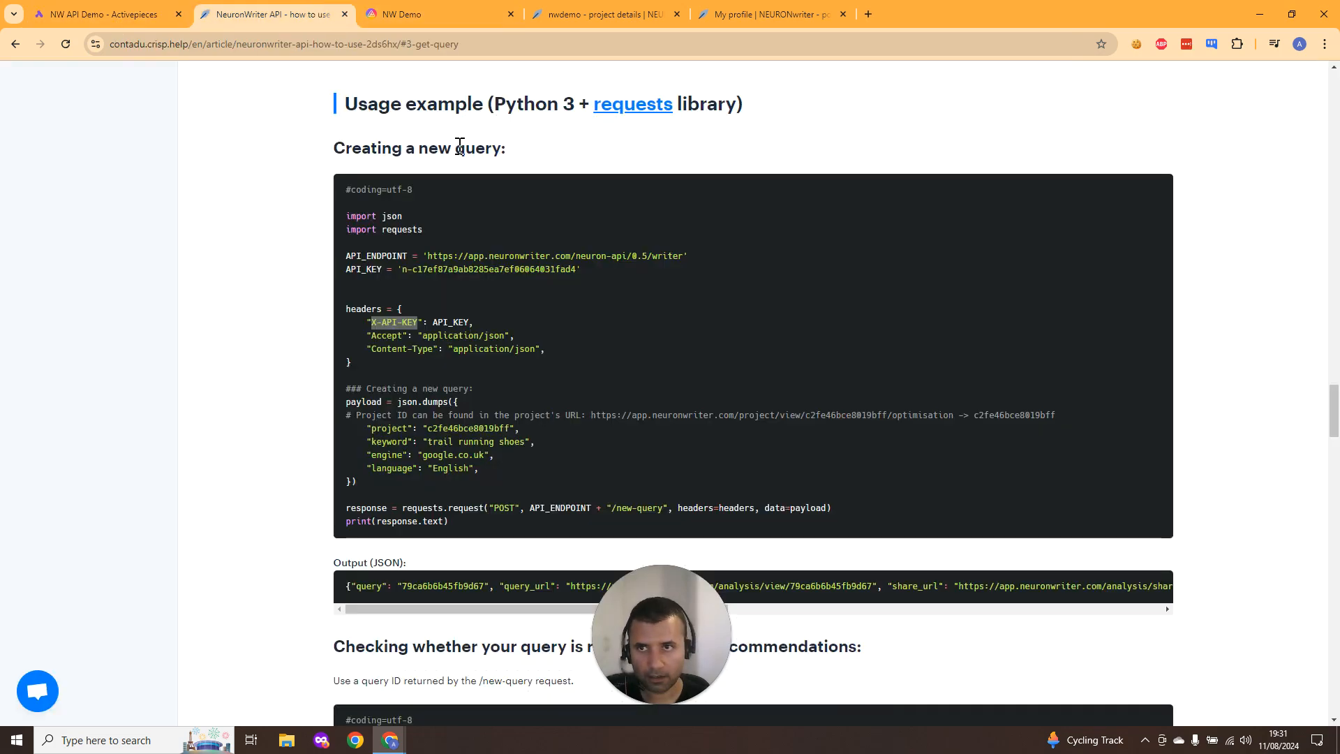
pyautogui.doubleClick(385, 336)
pyautogui.hotkey('ctrl', 'c')
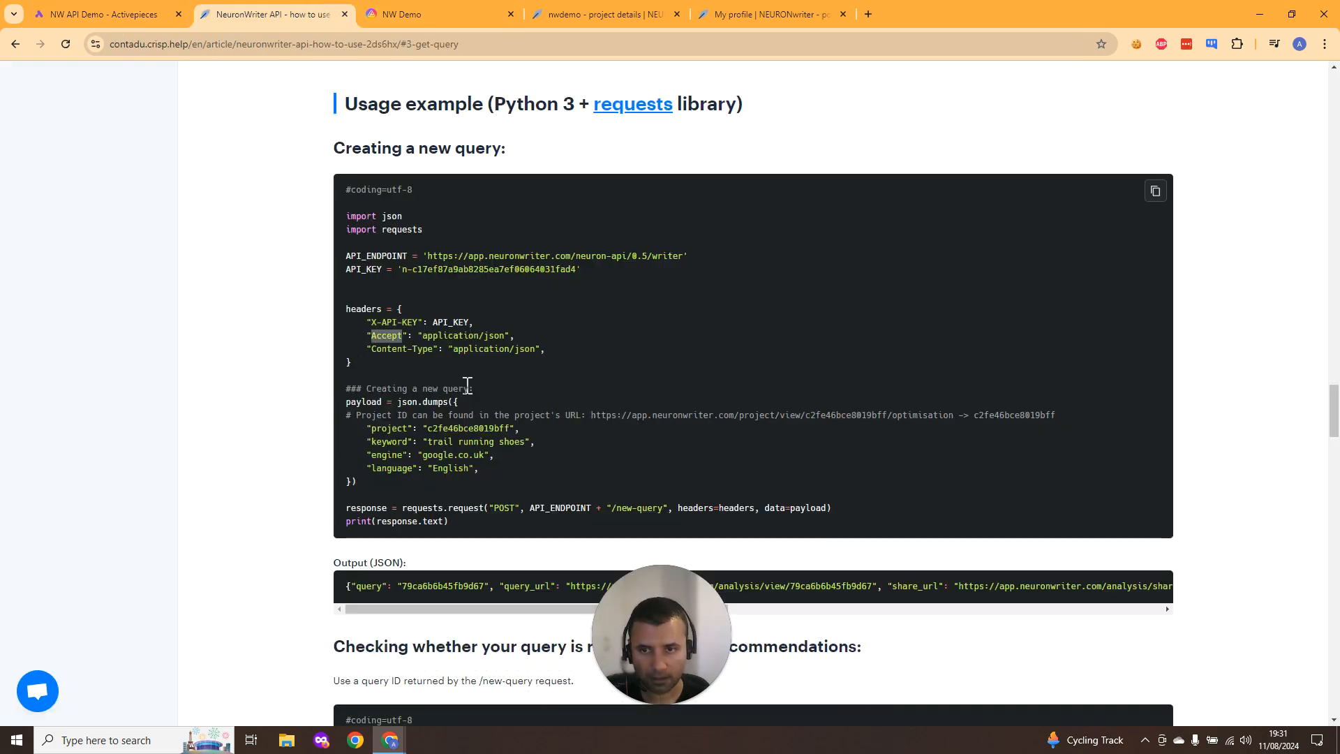
pyautogui.click(152, 5)
pyautogui.click(1034, 406)
pyautogui.hotkey('ctrl', 'v')
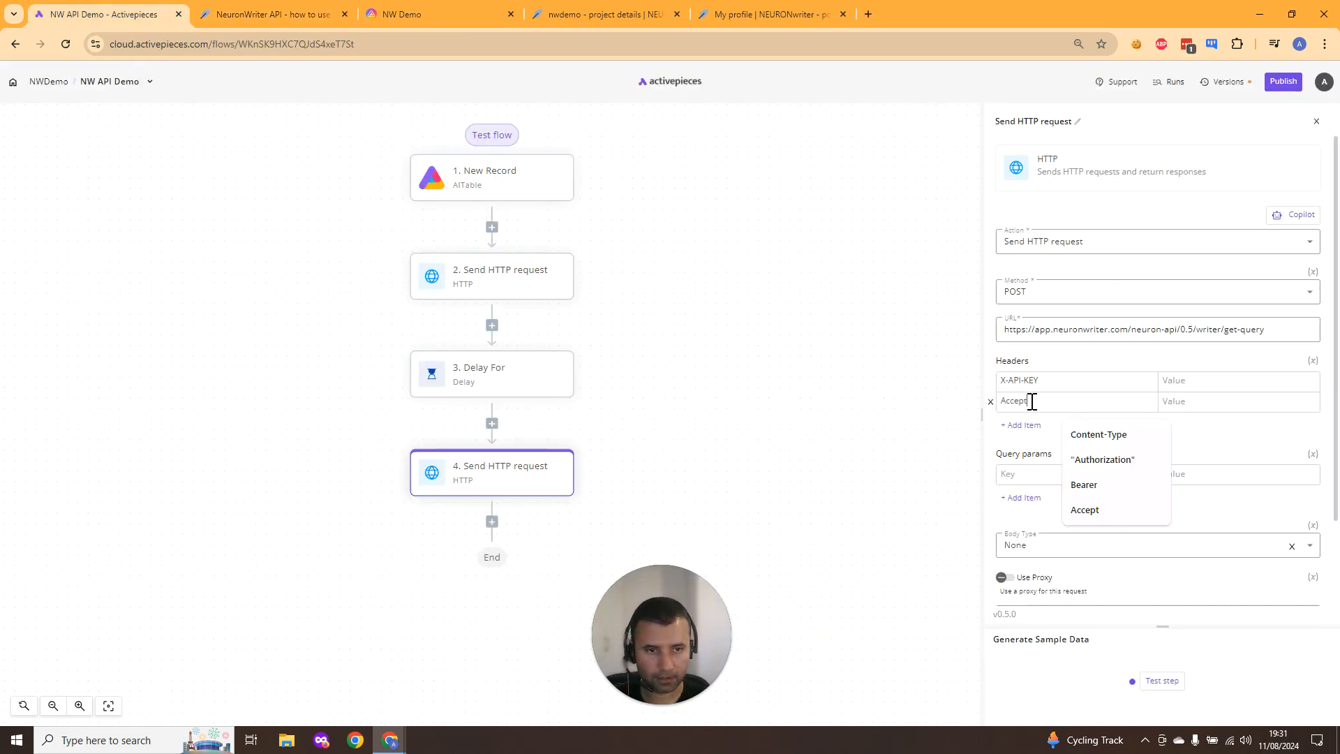
pyautogui.click(1020, 426)
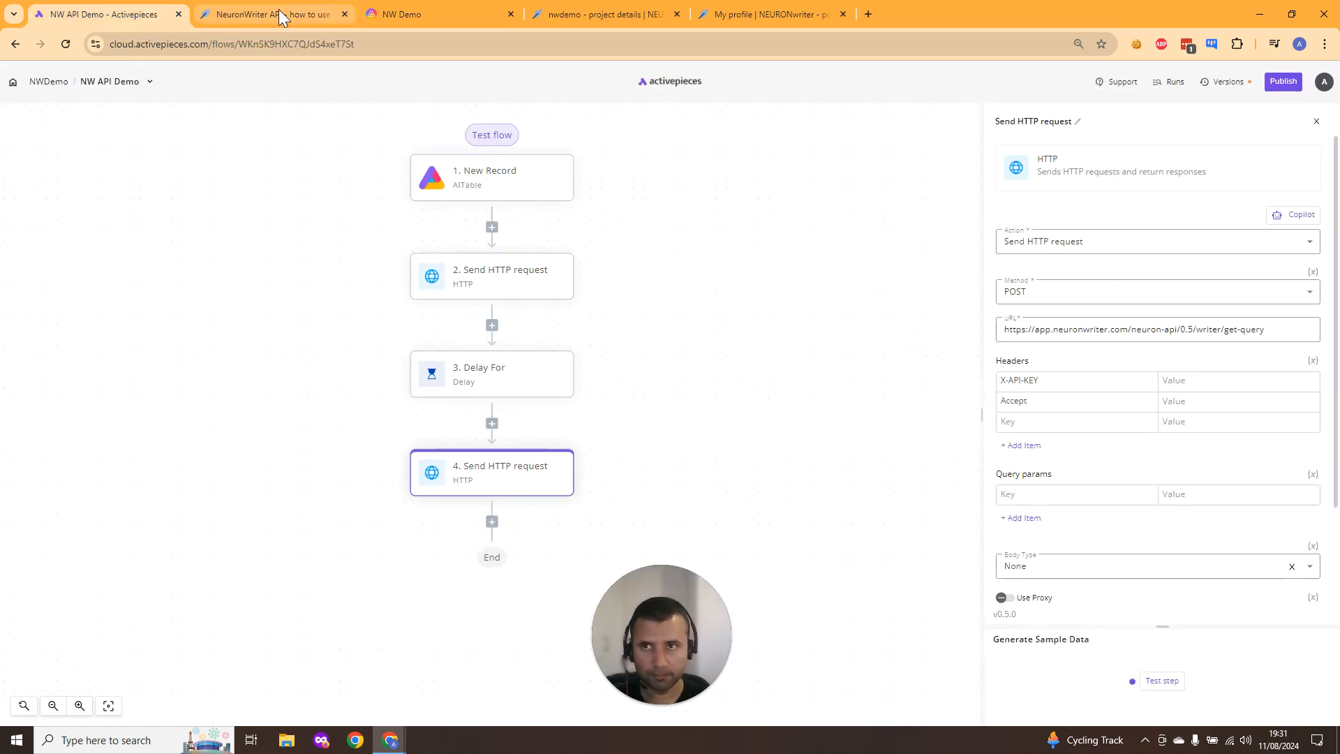
# - Copy Content-Type from the example into the third header key
pyautogui.click(282, 13)
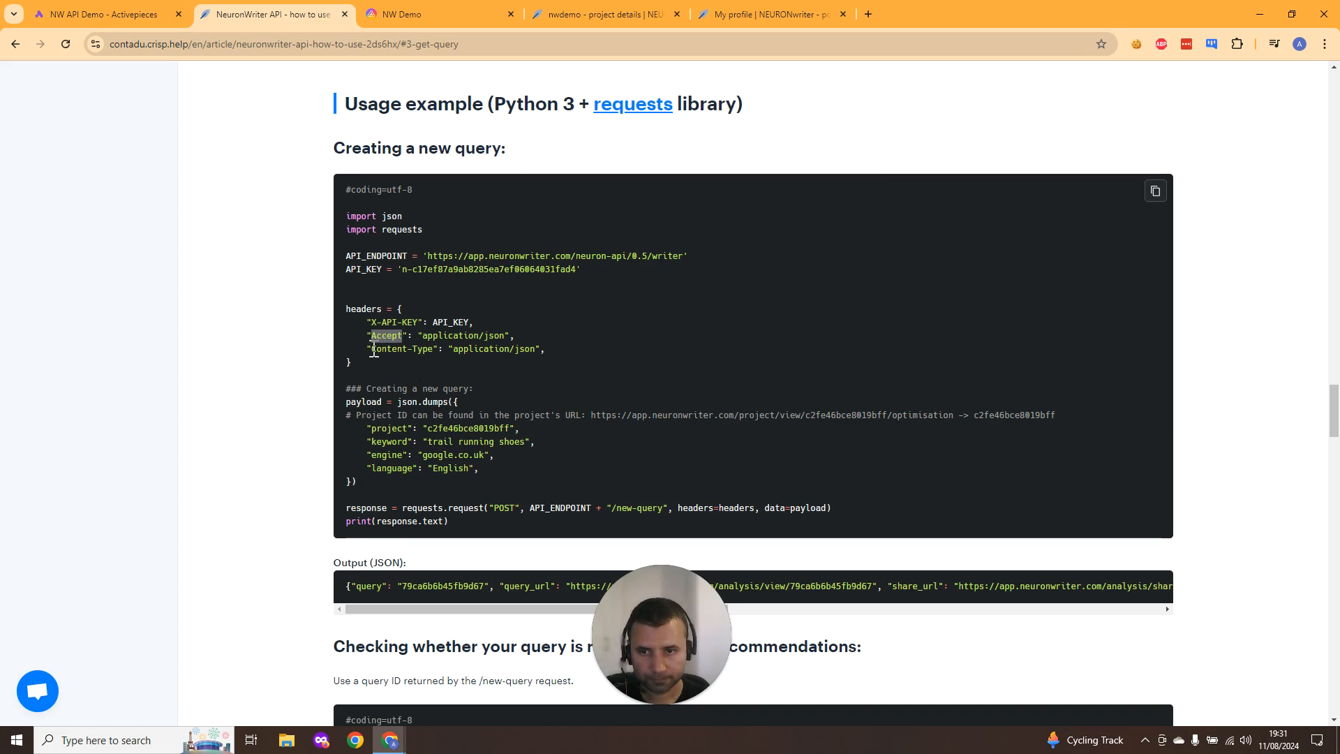
pyautogui.moveTo(372, 349); pyautogui.dragTo(433, 351)
pyautogui.hotkey('ctrl', 'c')
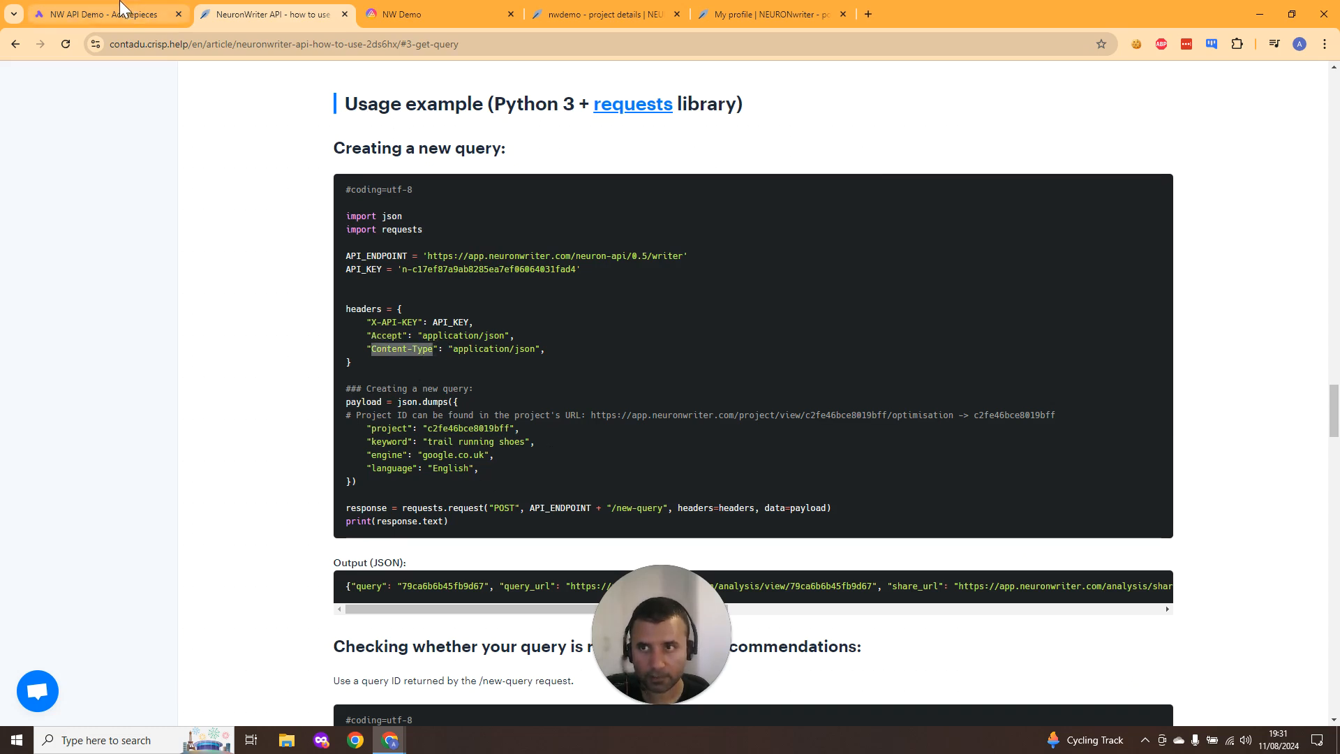
pyautogui.click(105, 14)
pyautogui.click(1048, 428)
pyautogui.hotkey('ctrl', 'v')
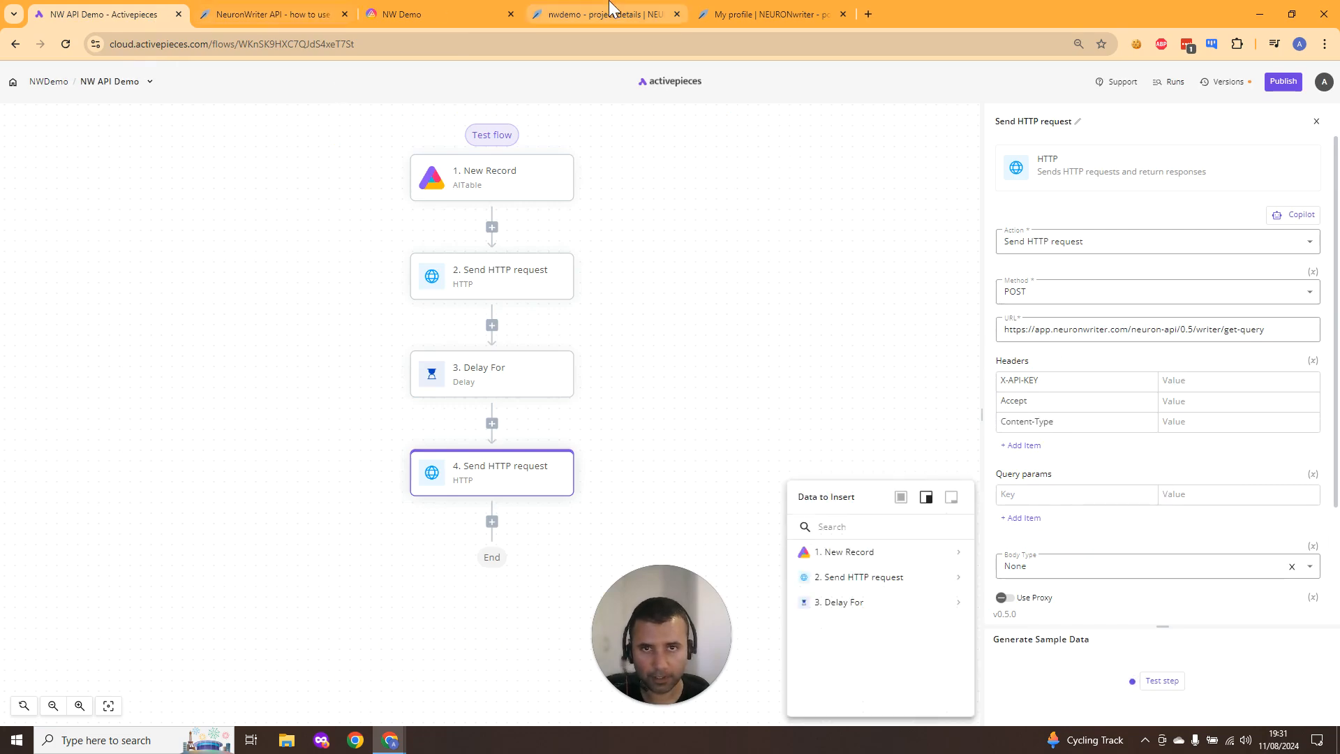
# - Copy the Neuron API key from the profile page and paste it as the X-API-KEY header value
pyautogui.click(608, 9)
pyautogui.click(719, 14)
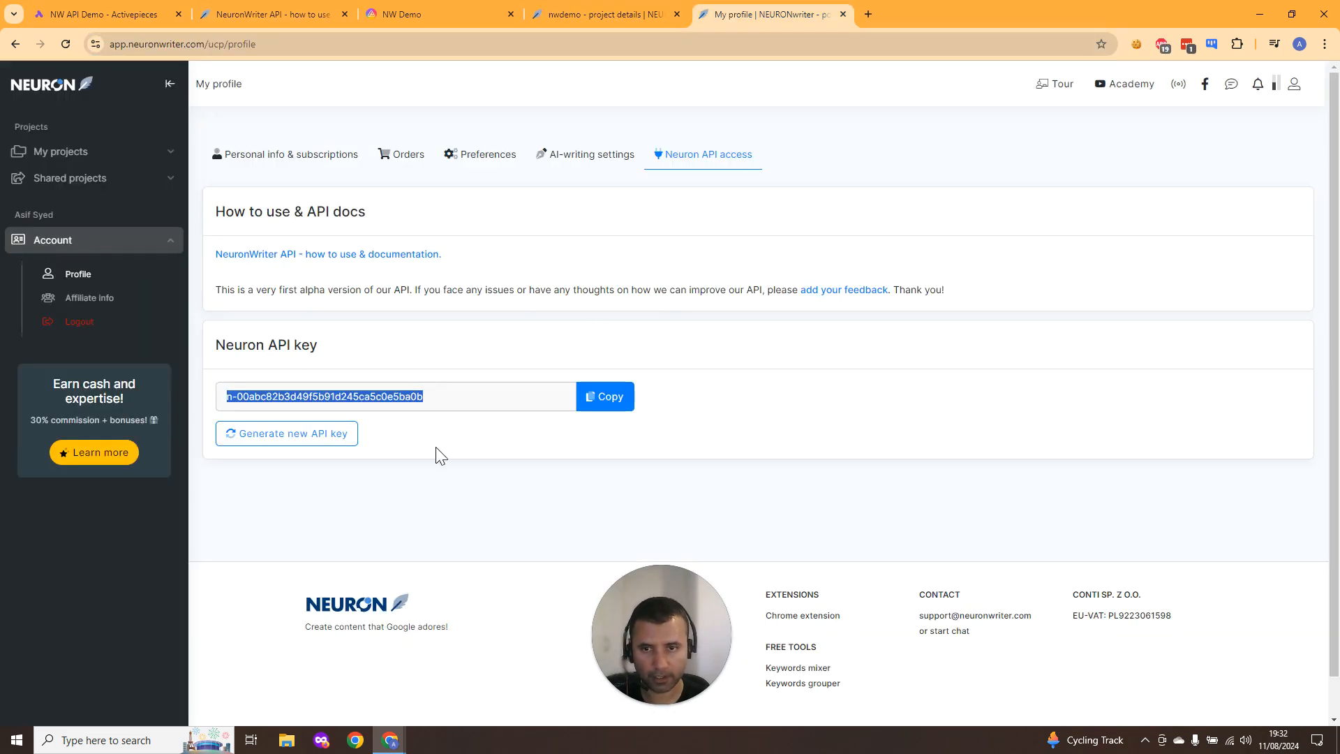
pyautogui.moveTo(485, 394); pyautogui.dragTo(206, 405)
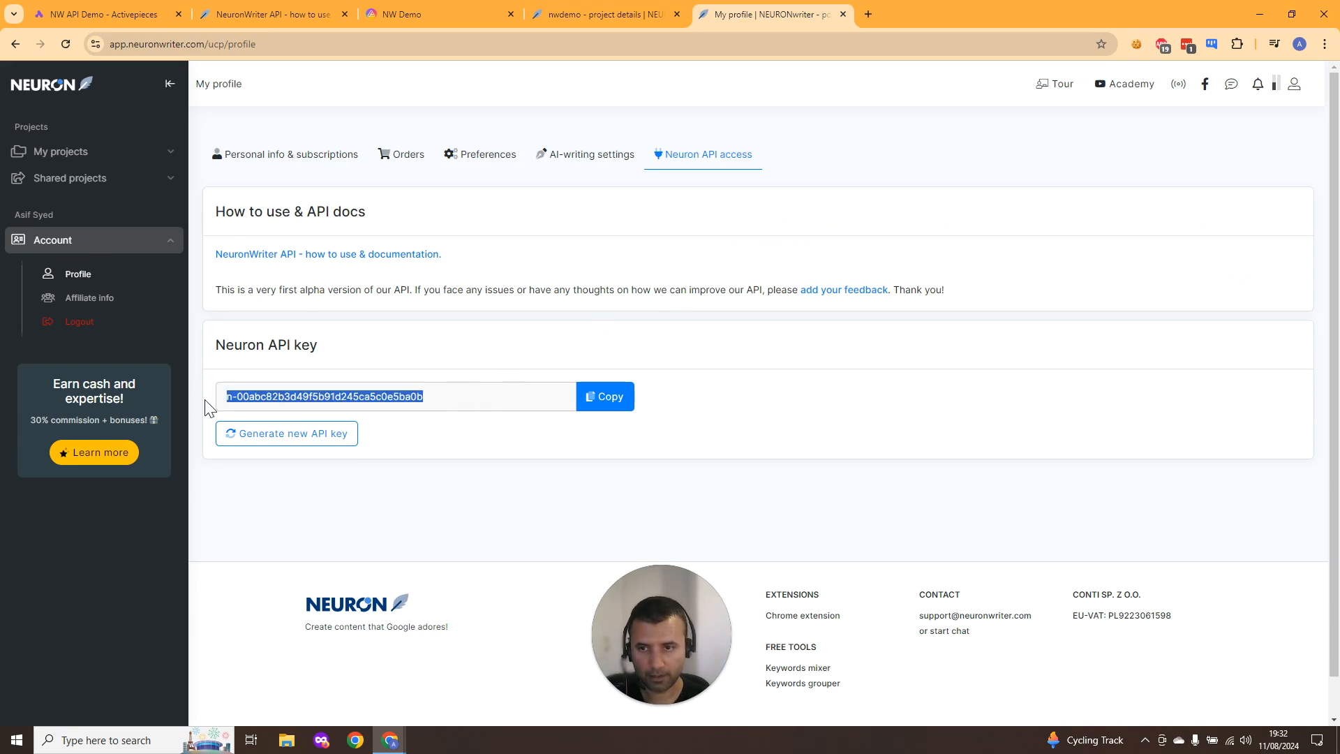
pyautogui.click(115, 11)
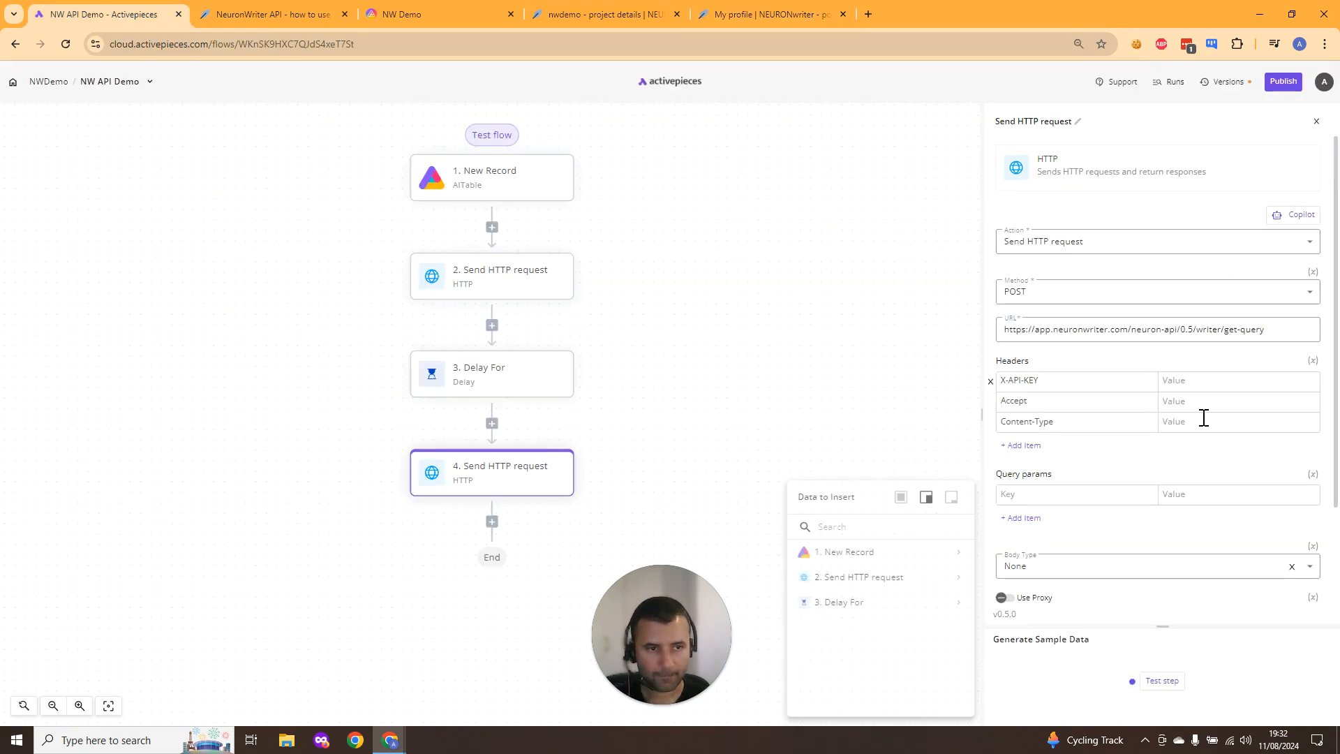
pyautogui.hotkey('ctrl', 'v')
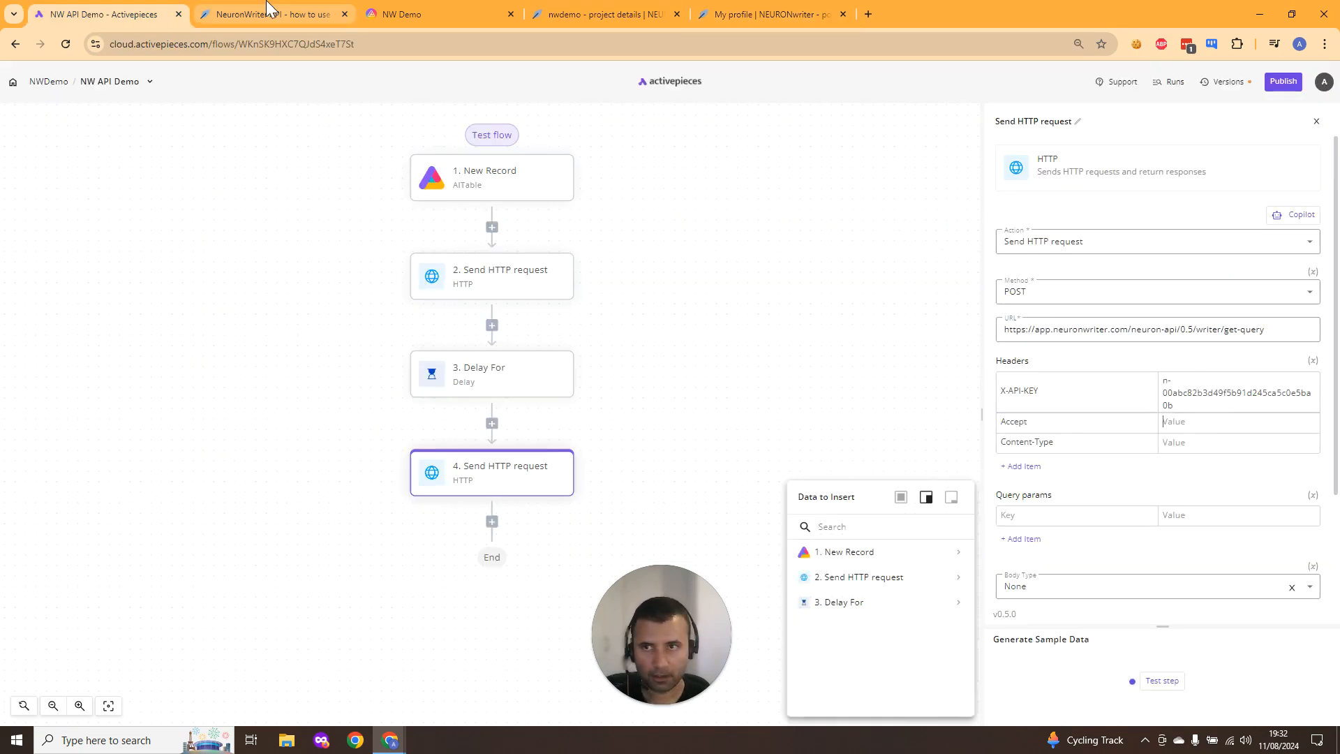
# - Copy application/json from the example and set it as the Accept header value
pyautogui.click(272, 14)
pyautogui.click(421, 342)
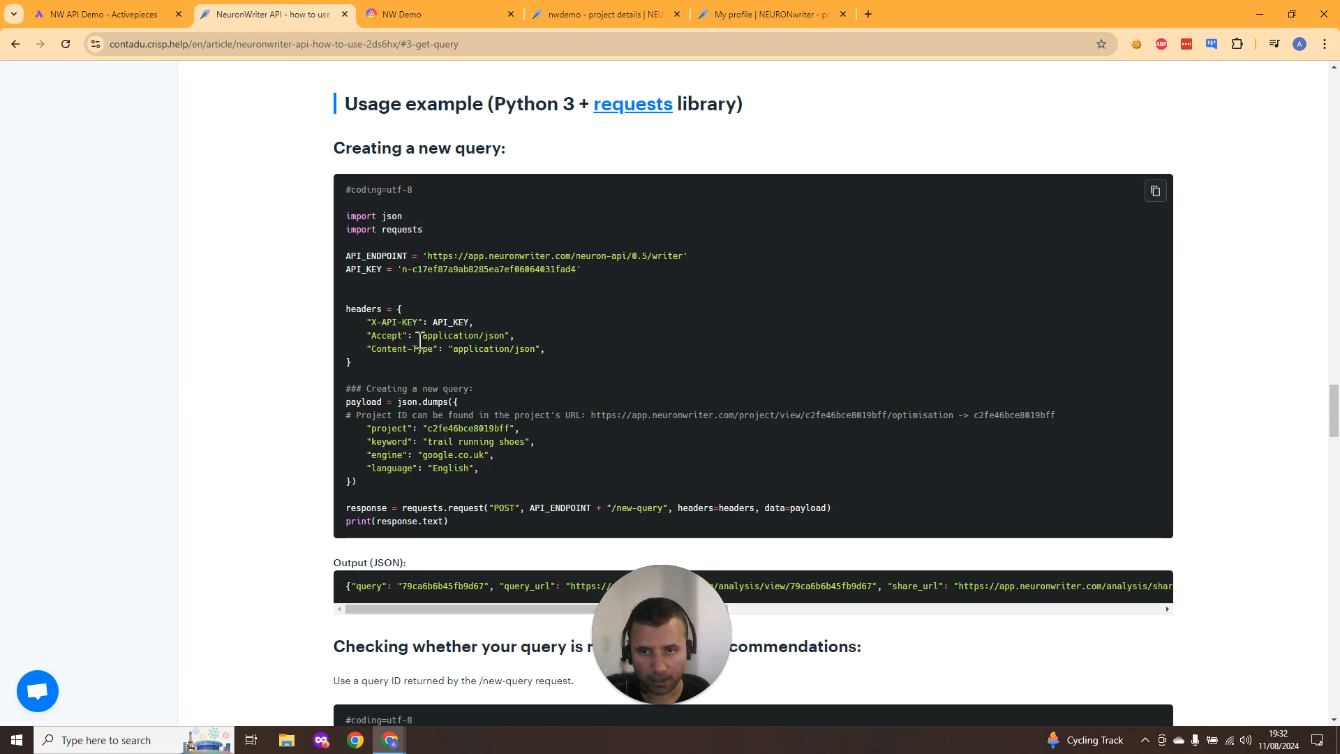
pyautogui.moveTo(421, 340)
pyautogui.mouseDown()
pyautogui.moveTo(503, 335)
pyautogui.moveTo(445, 337)
pyautogui.mouseUp()
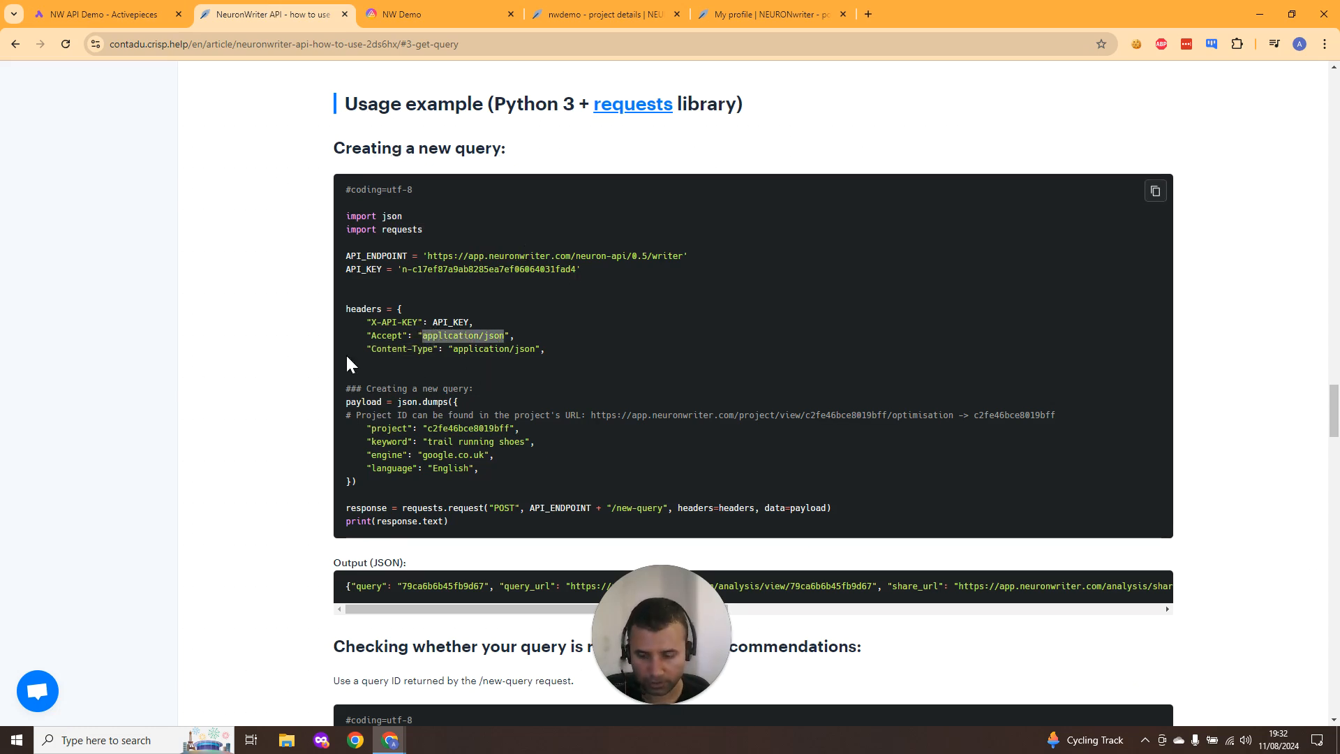
pyautogui.hotkey('ctrl', 'shift', 'Tab')
pyautogui.click(1184, 422)
pyautogui.hotkey('ctrl', 'v')
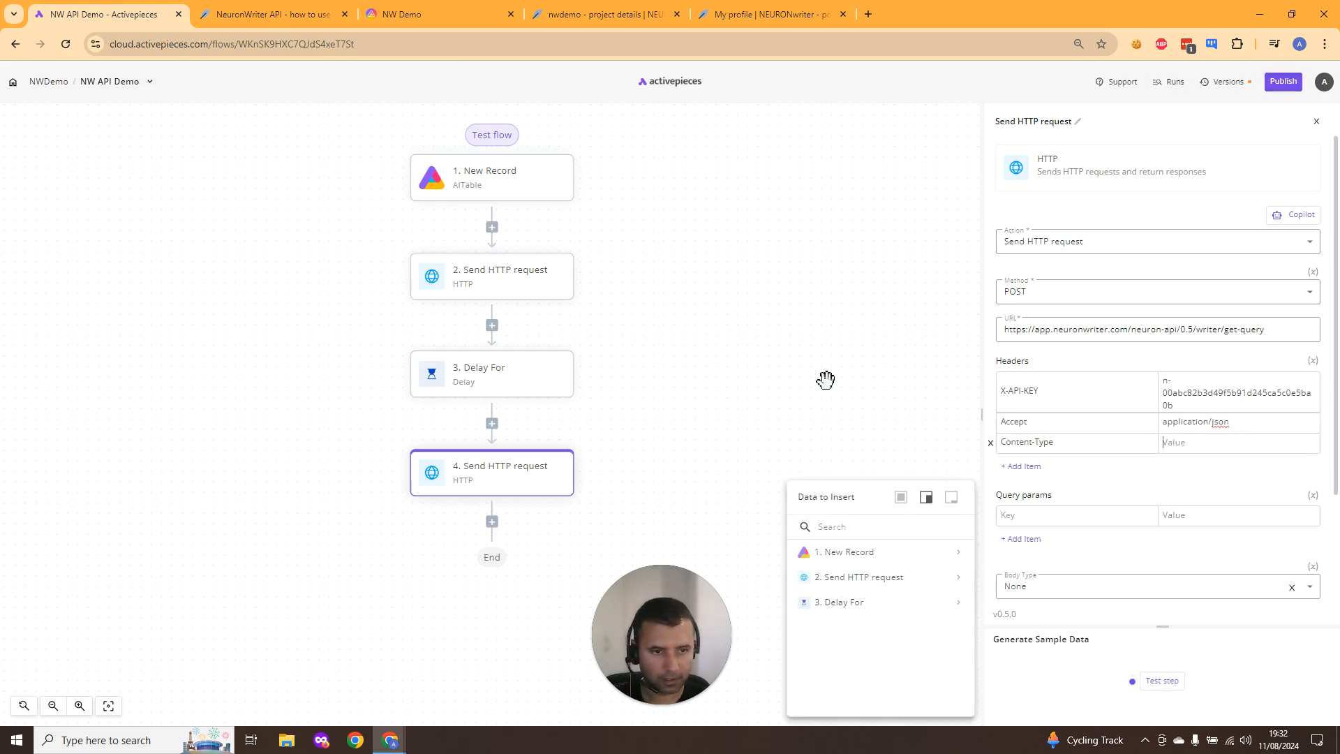
# - Copy application/json from the example and set it as the Content-Type header value
pyautogui.hotkey('ctrl', 'Tab')
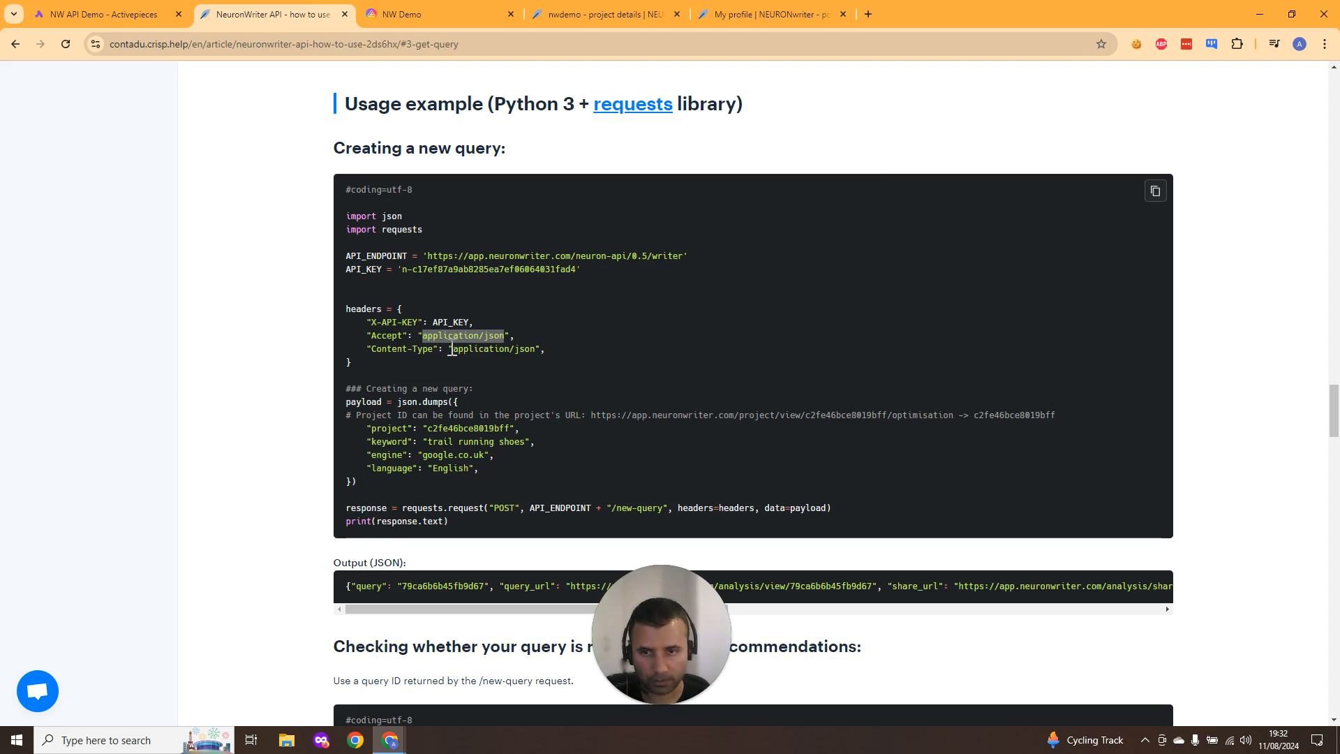
pyautogui.moveTo(452, 350)
pyautogui.mouseDown()
pyautogui.moveTo(517, 353)
pyautogui.moveTo(459, 354)
pyautogui.mouseUp()
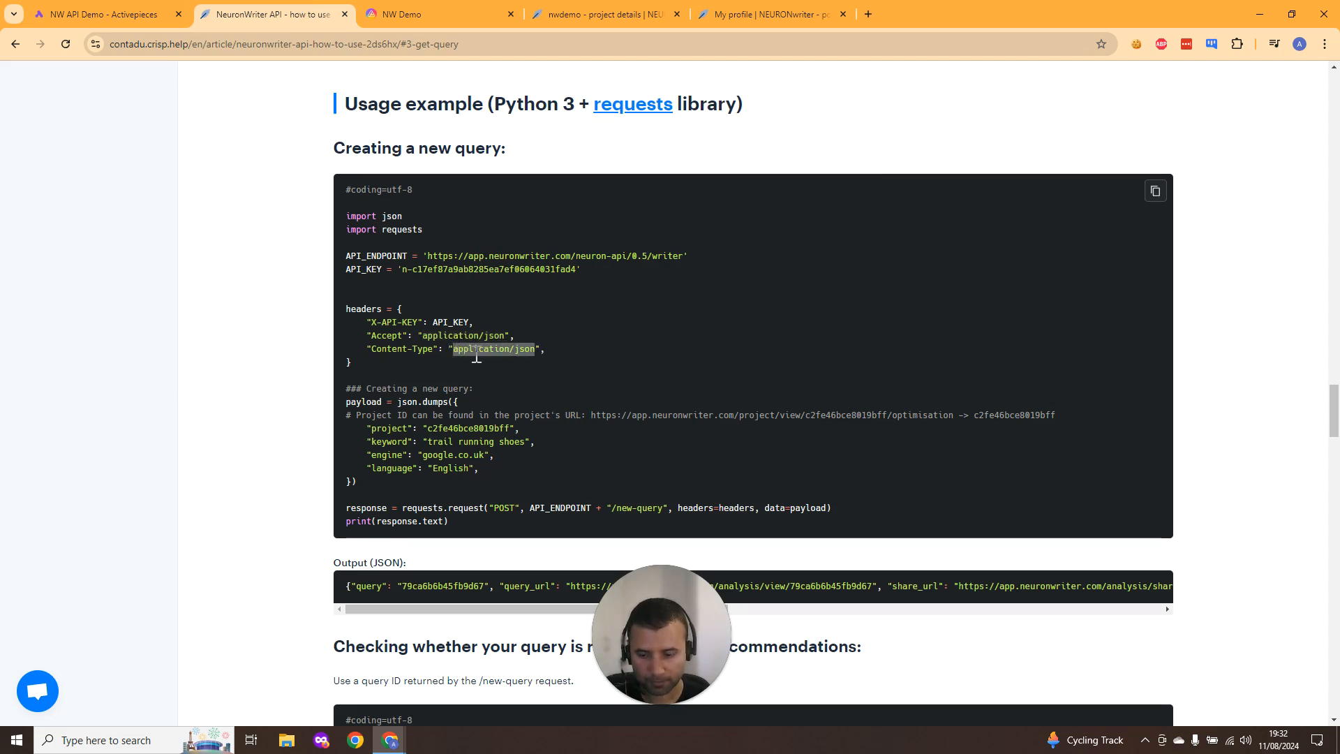
pyautogui.click(112, 14)
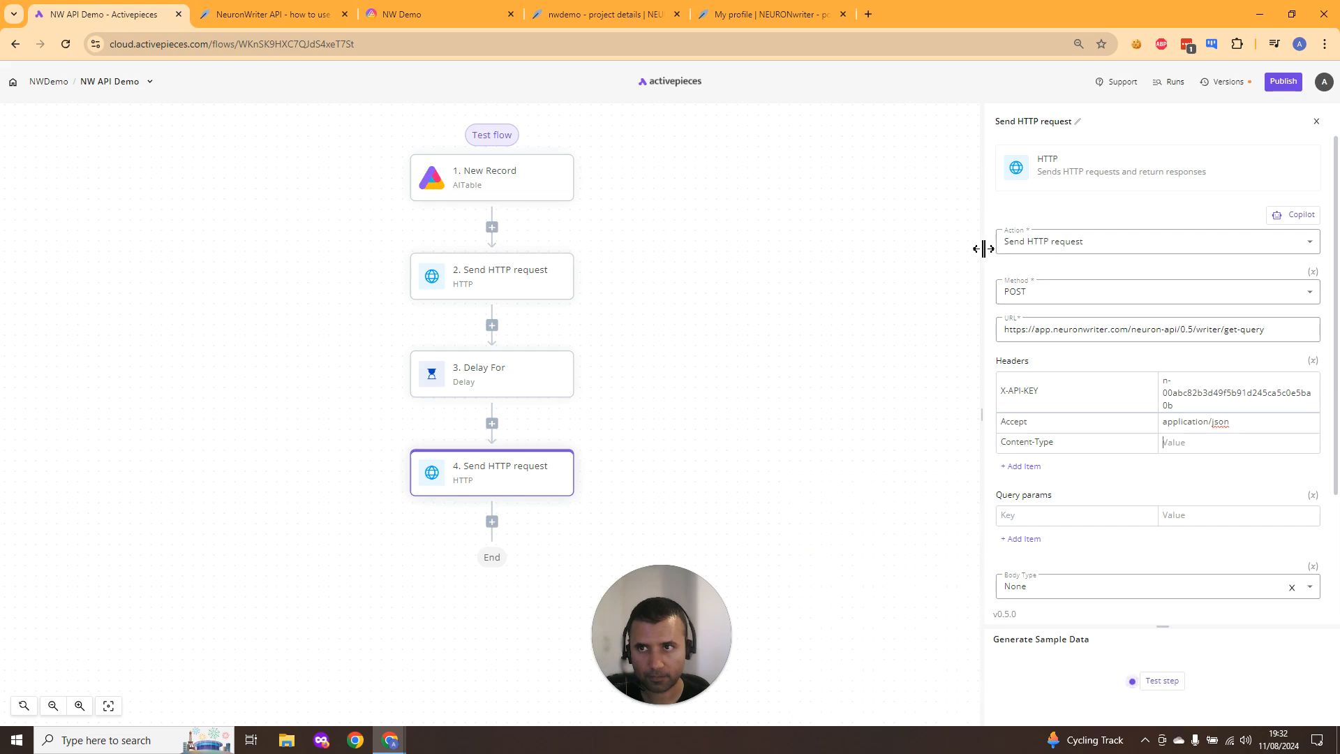
pyautogui.click(1189, 443)
pyautogui.hotkey('ctrl', 'v')
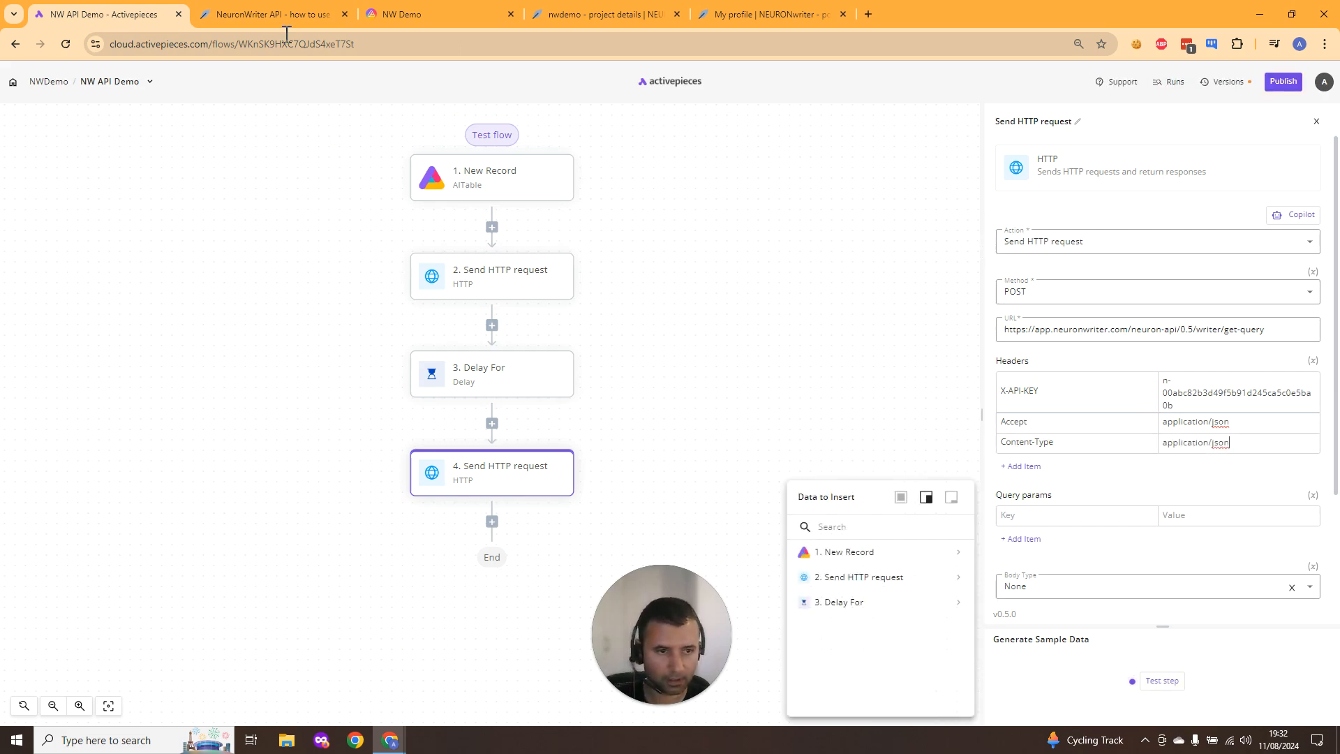
# - Read through the NeuronWriter API documentation for the /get-query endpoint and its parameters
pyautogui.click(248, 14)
pyautogui.scroll(7, 426, 342)
pyautogui.scroll(10, 430, 328)
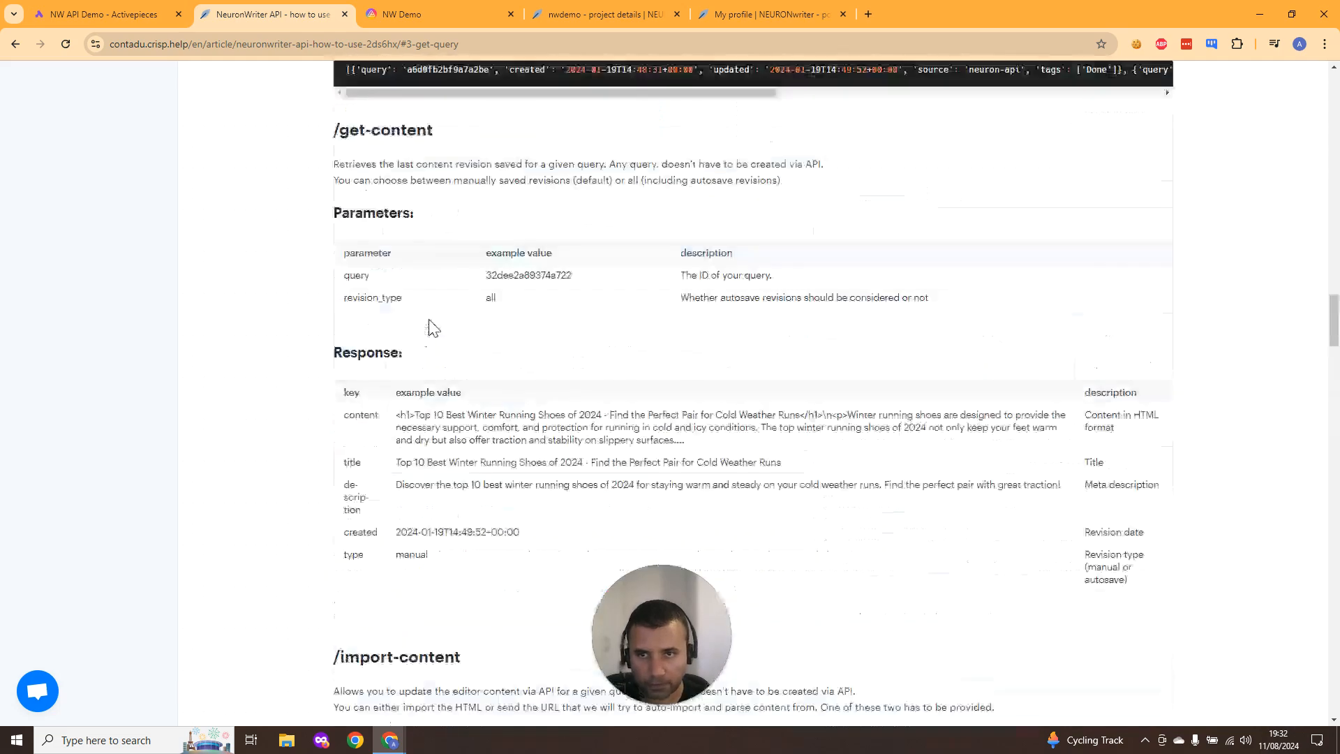
pyautogui.scroll(10, 431, 320)
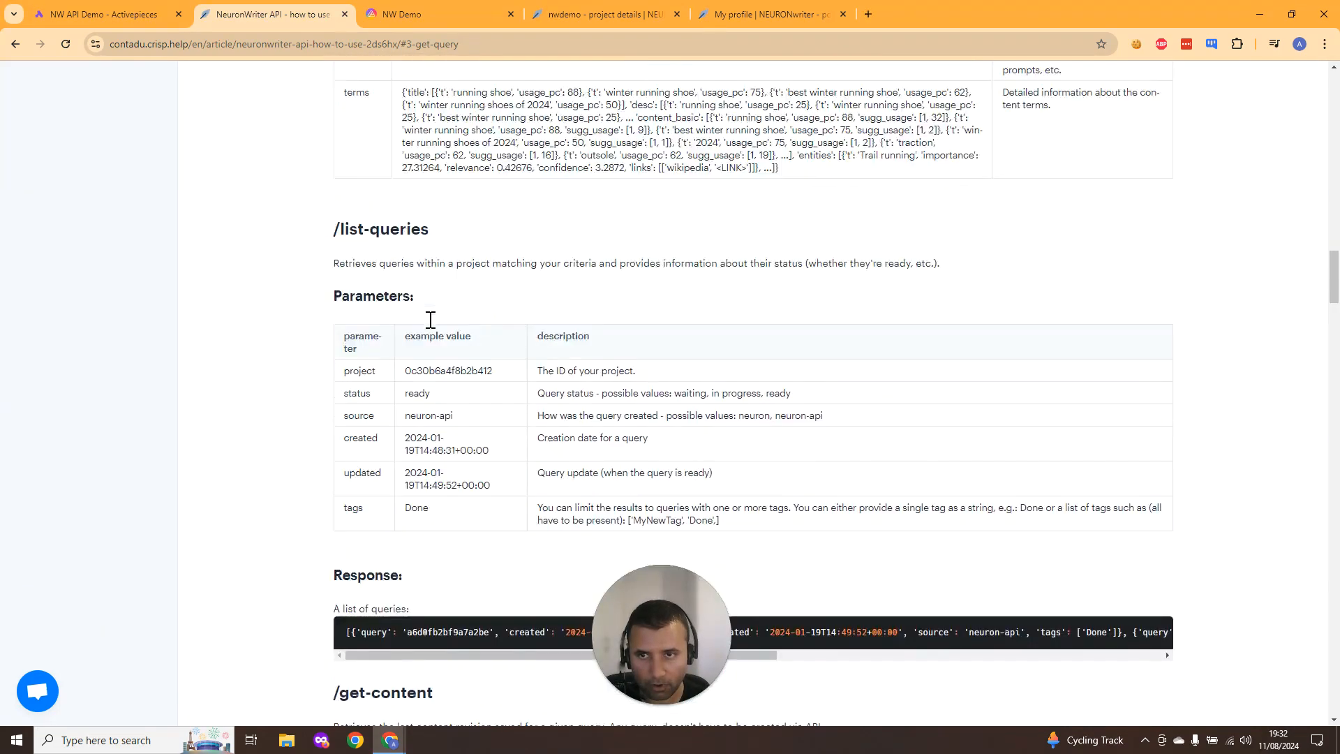
pyautogui.scroll(-1, 431, 320)
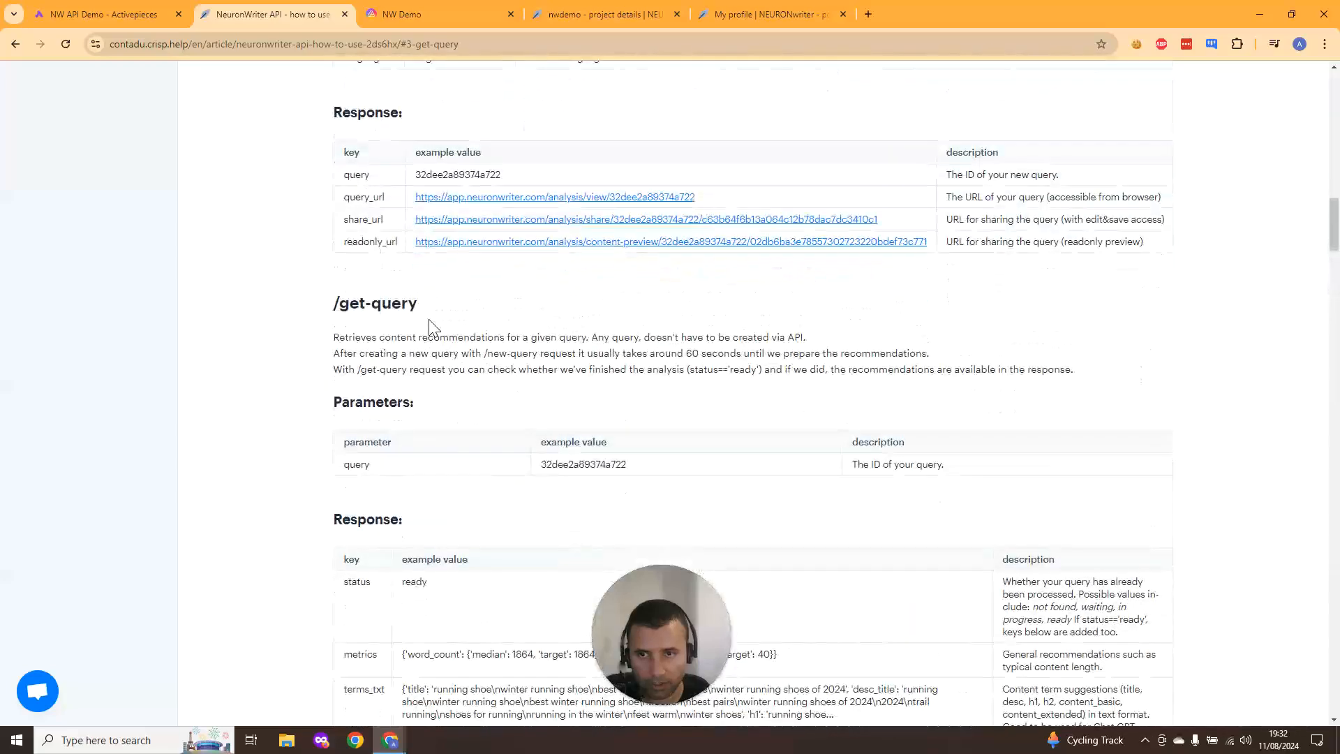
pyautogui.scroll(-1, 430, 326)
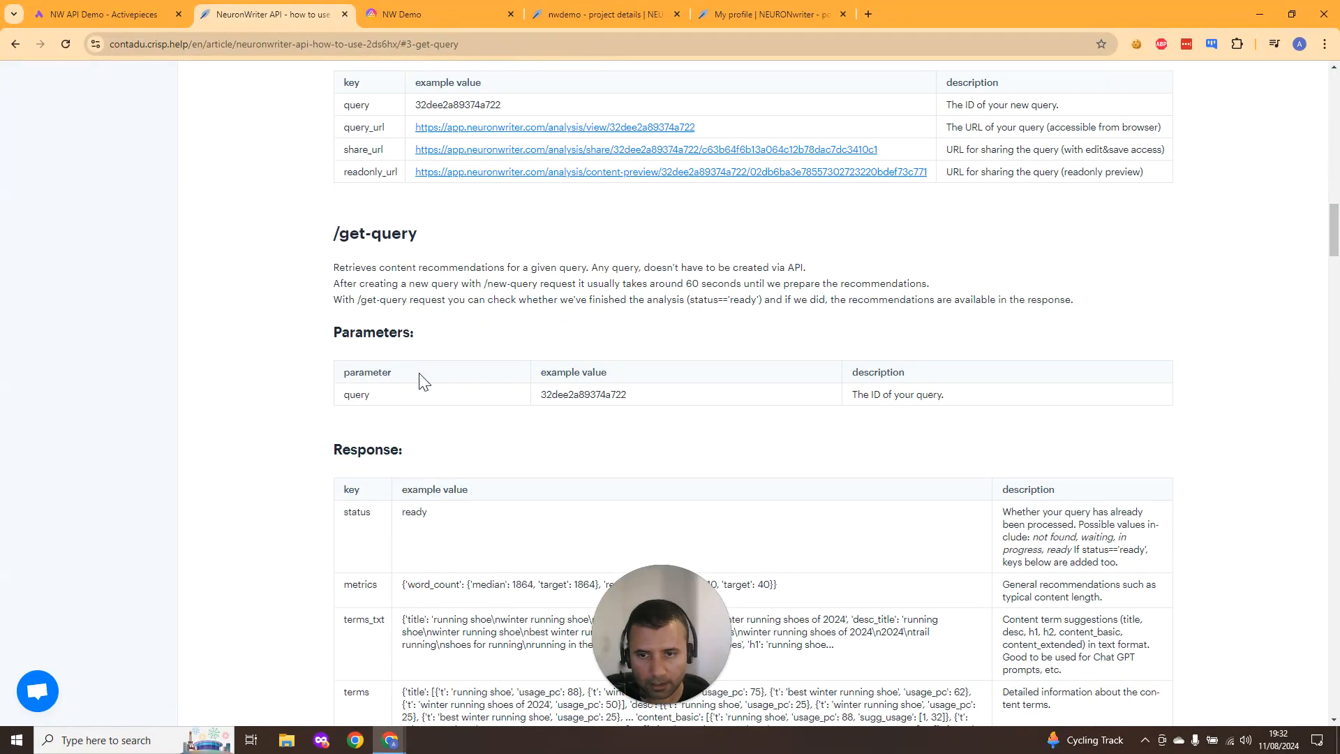
pyautogui.scroll(-1, 424, 390)
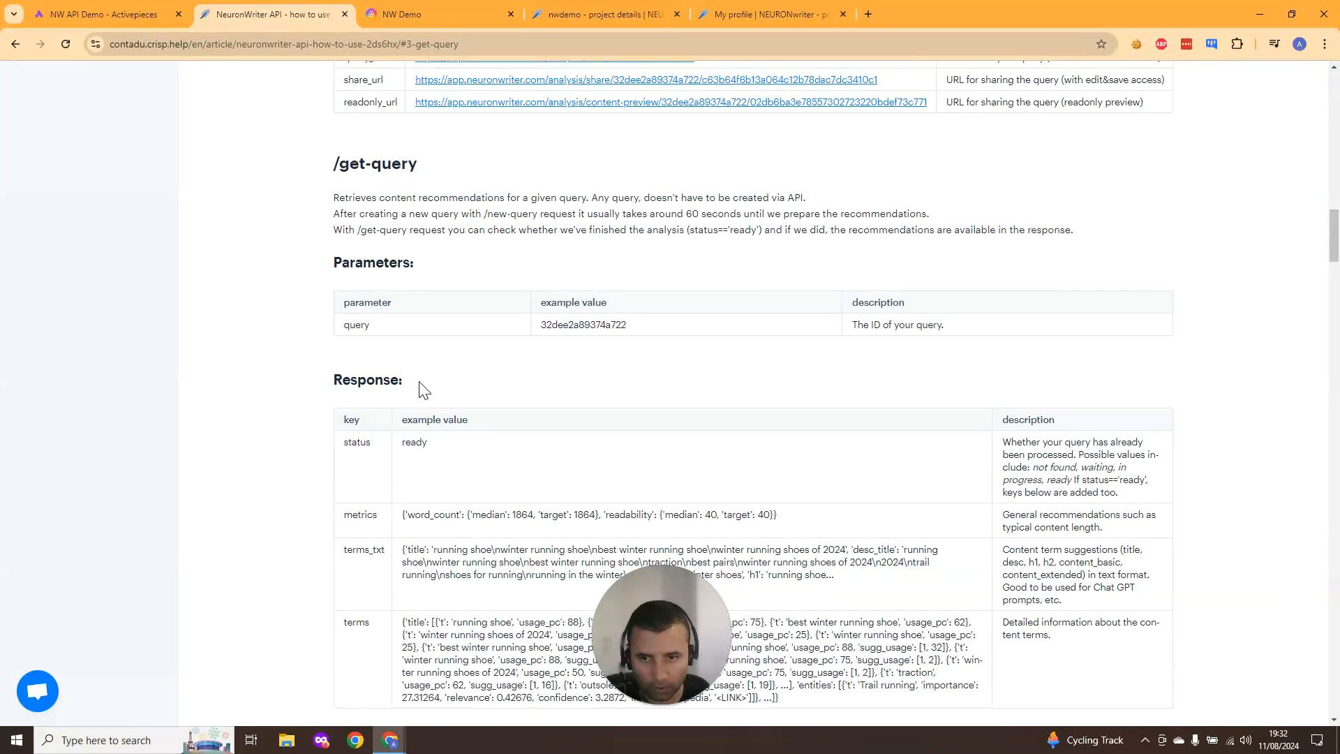
pyautogui.scroll(-1, 423, 390)
pyautogui.scroll(-5, 424, 390)
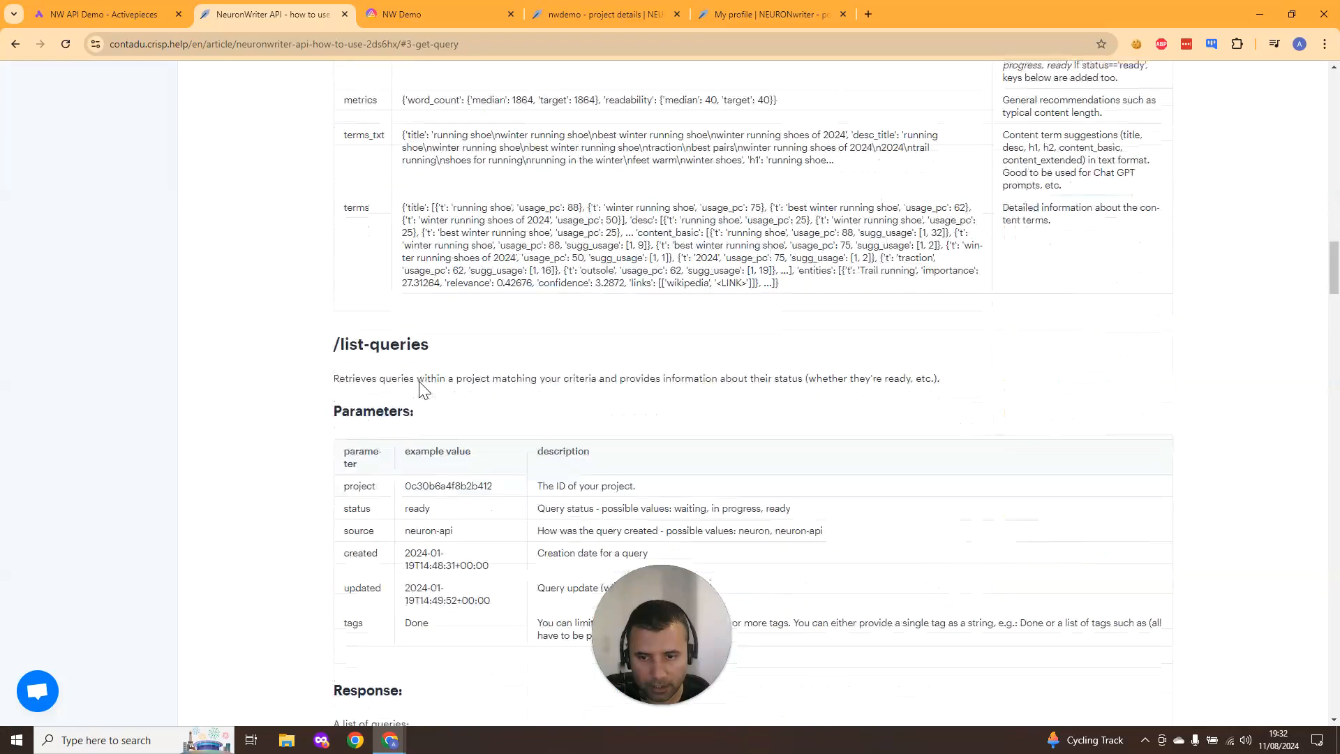
pyautogui.scroll(5, 424, 390)
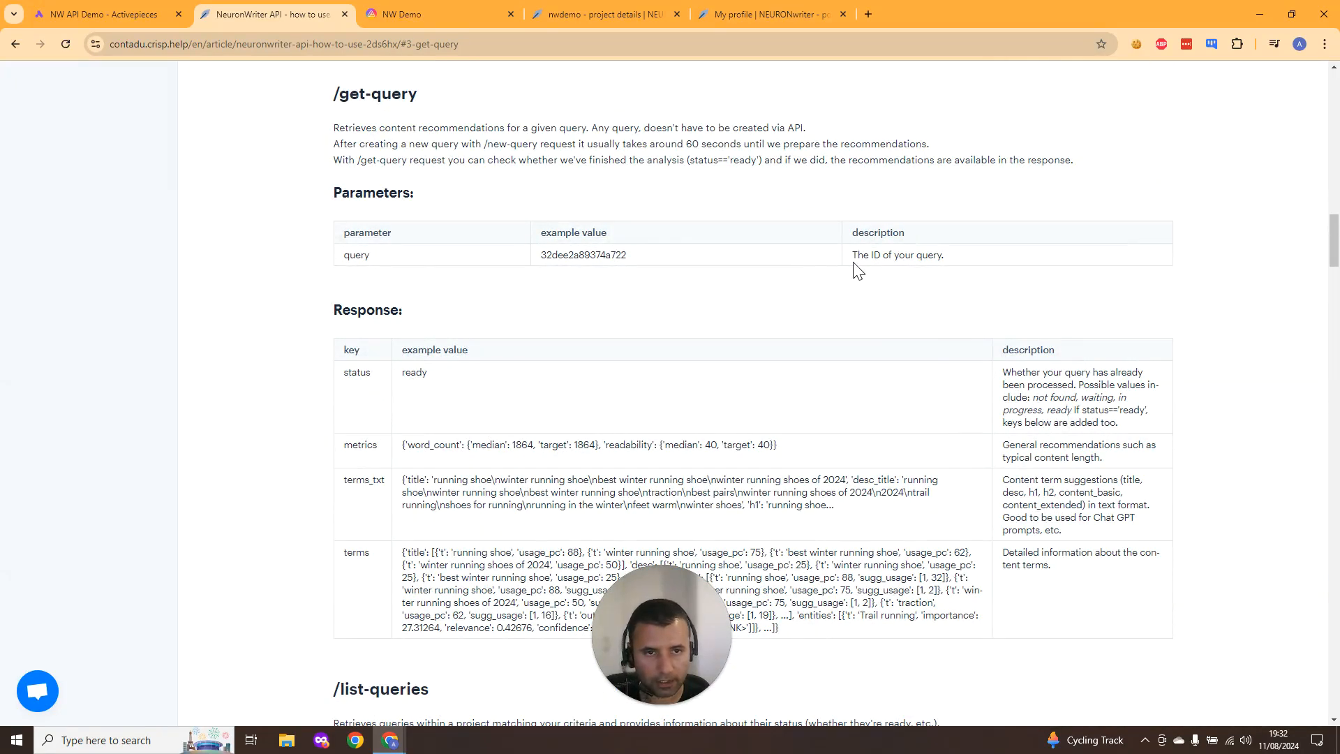
pyautogui.scroll(-7, 877, 346)
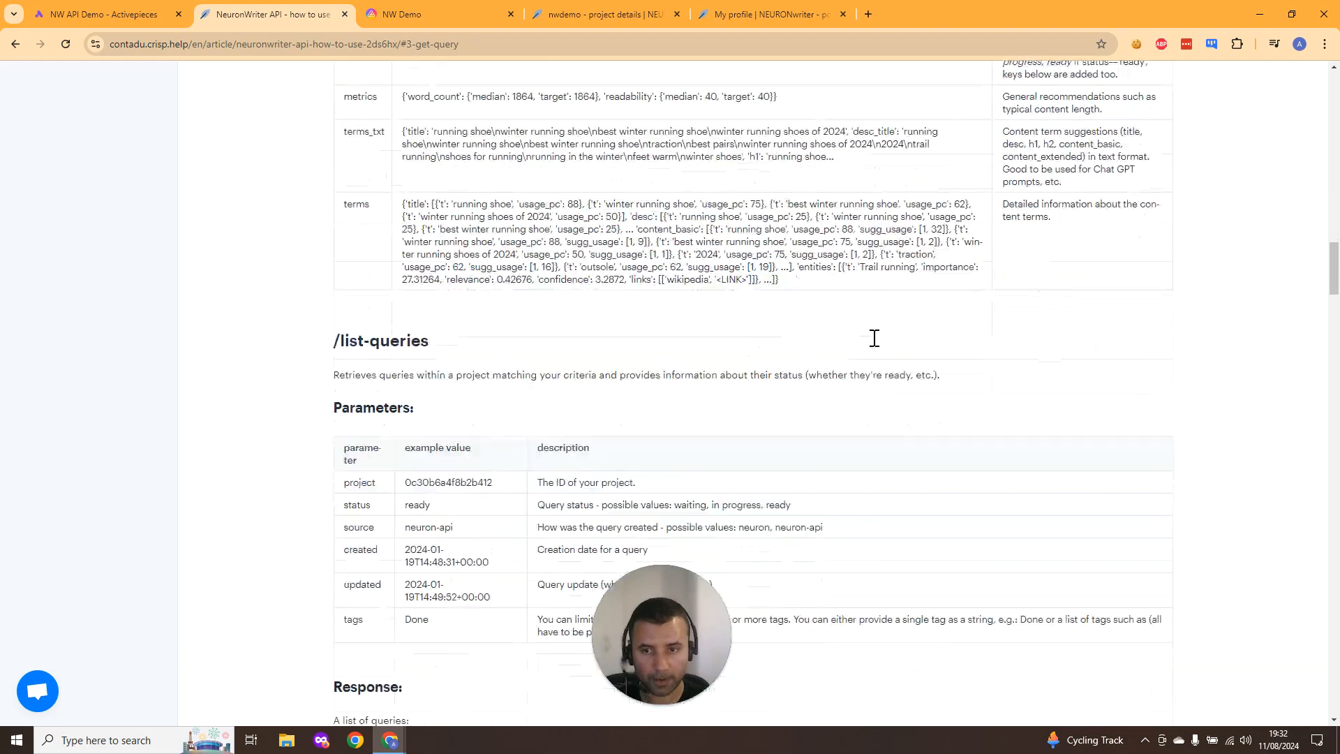
pyautogui.scroll(-6, 877, 345)
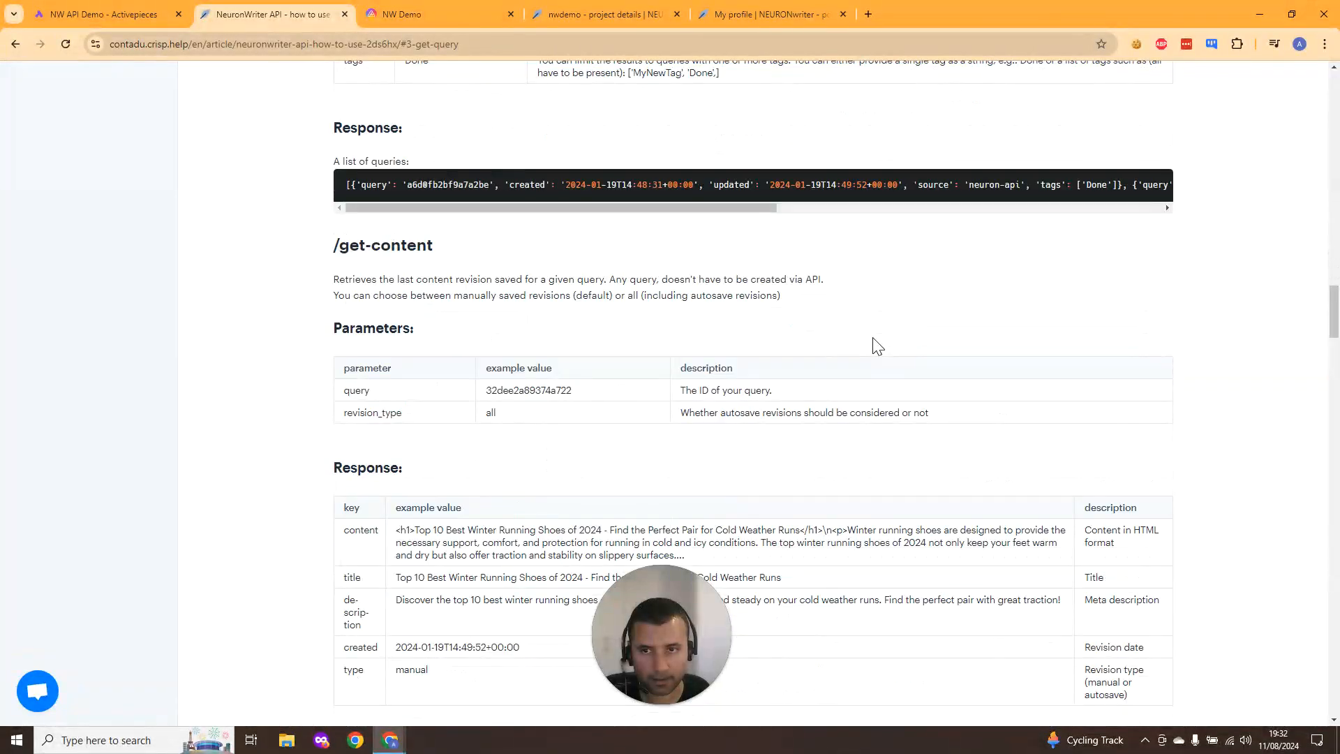
pyautogui.scroll(-17, 877, 346)
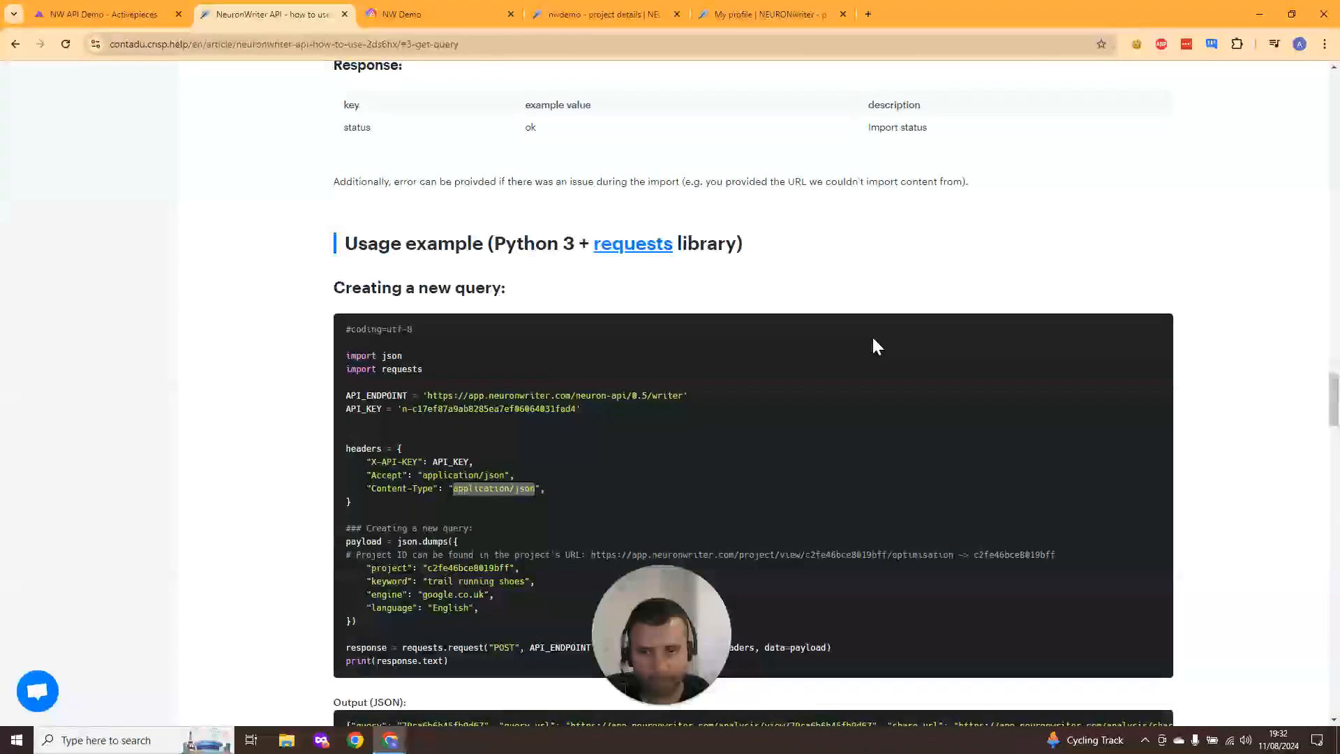
pyautogui.scroll(-3, 877, 345)
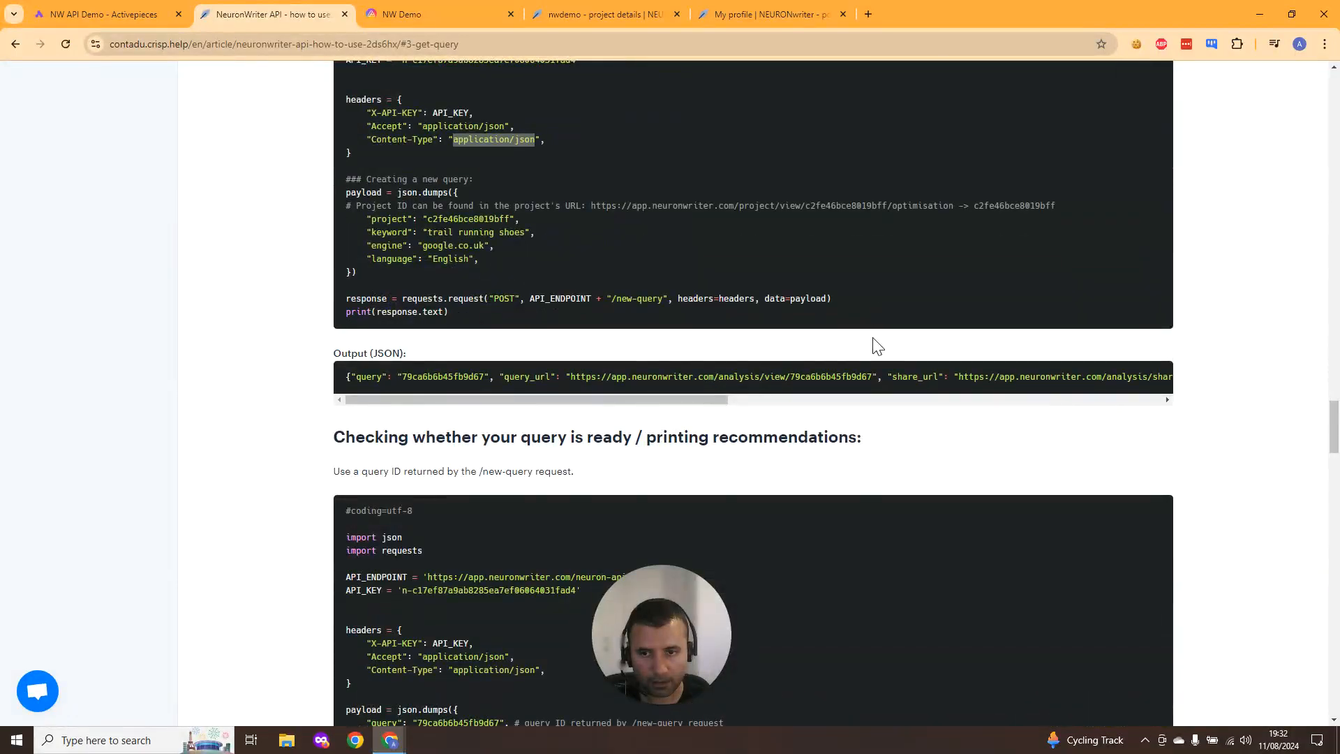
pyautogui.scroll(-5, 877, 346)
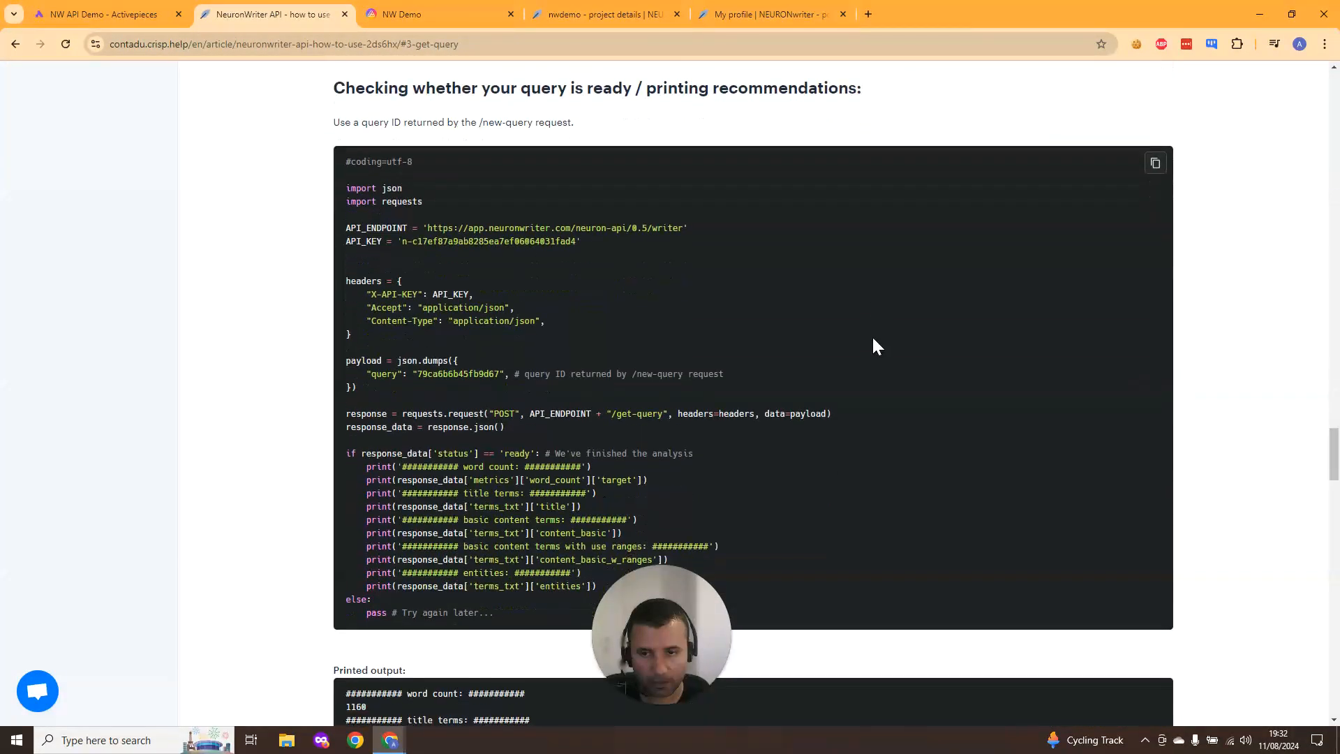
pyautogui.scroll(20, 877, 346)
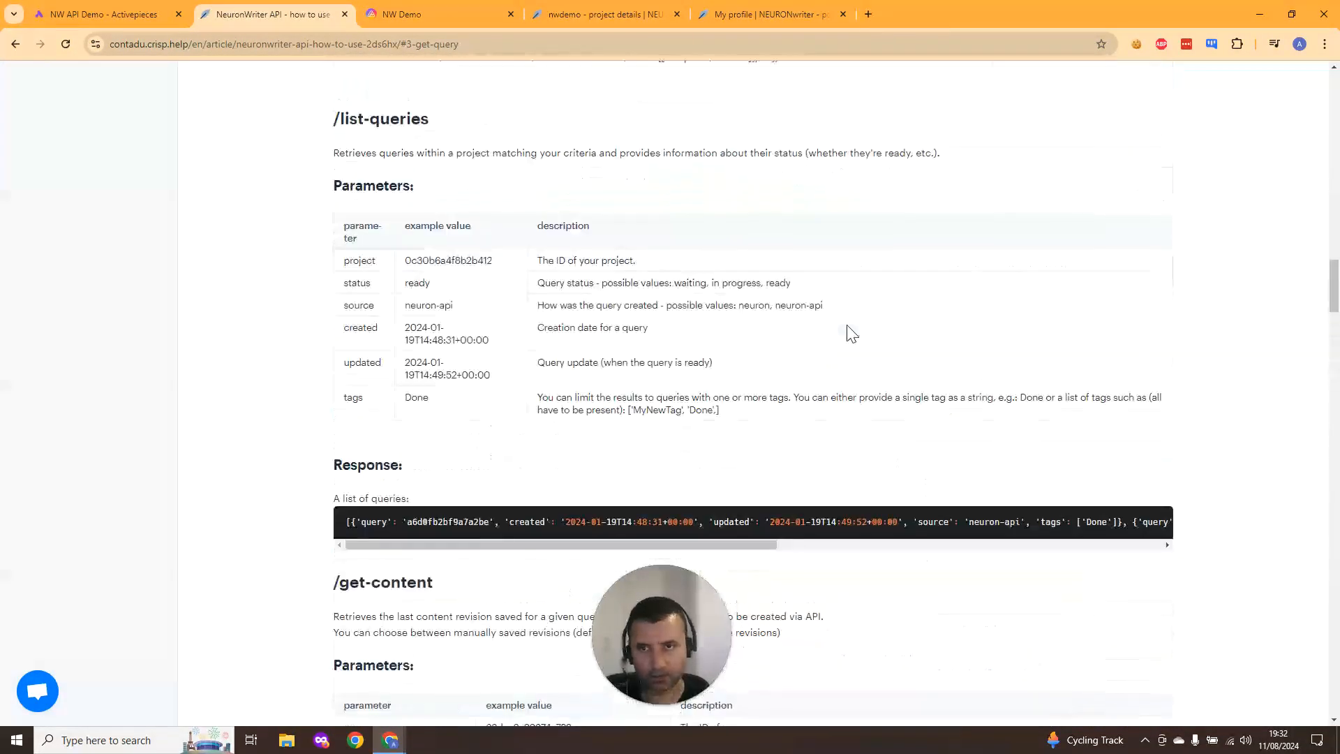
pyautogui.scroll(11, 851, 334)
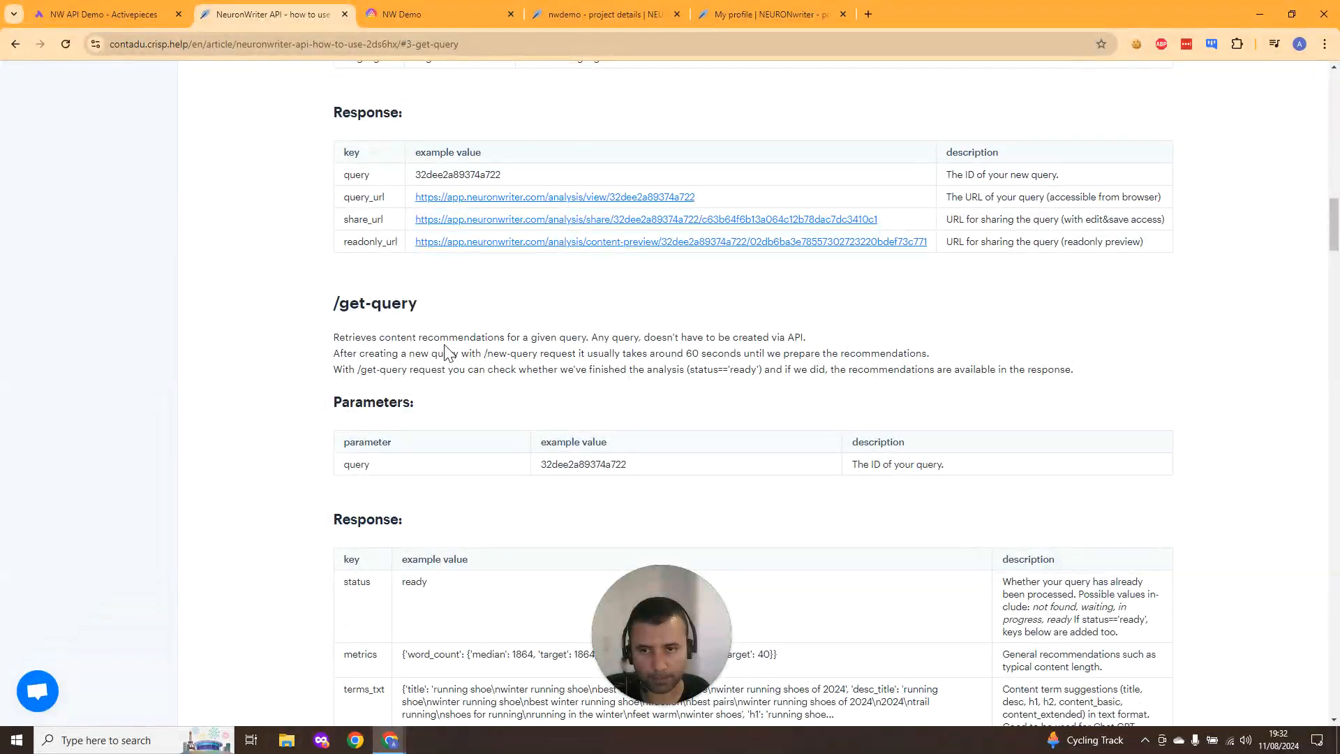
pyautogui.scroll(7, 447, 349)
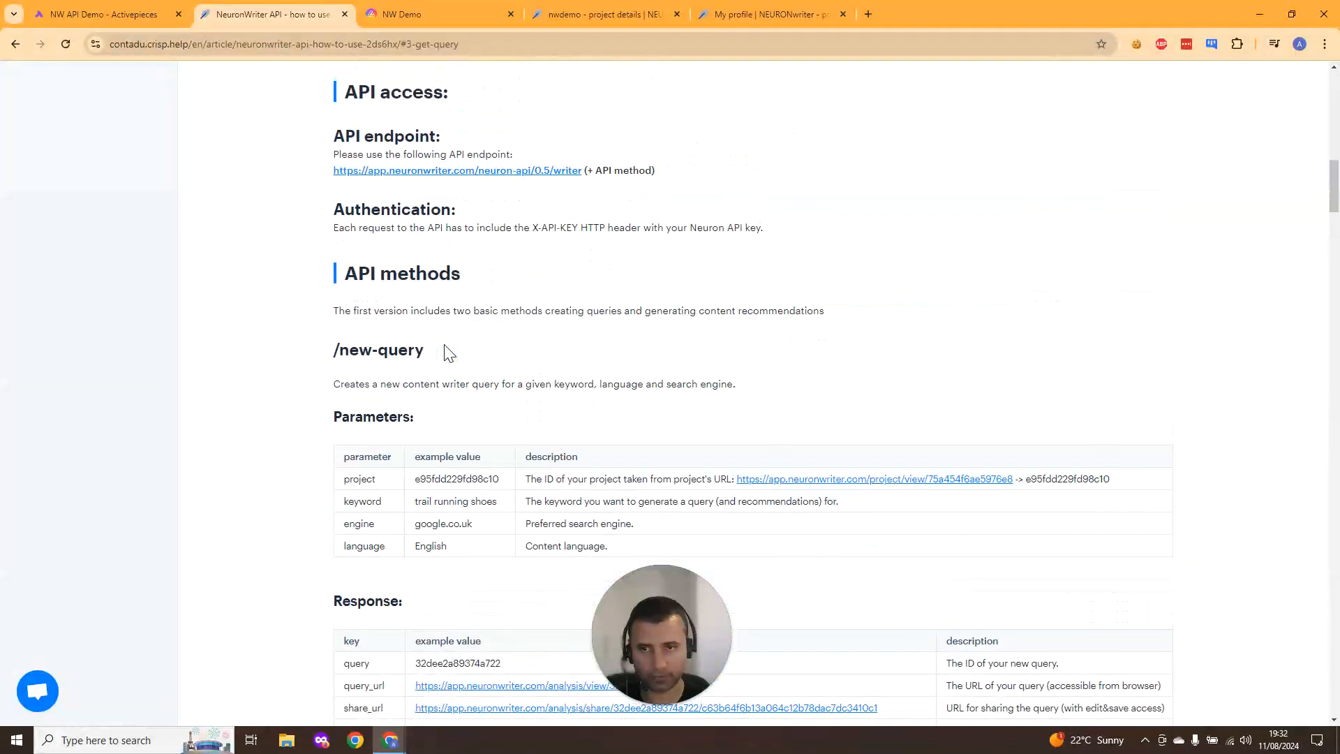
pyautogui.scroll(-2, 429, 415)
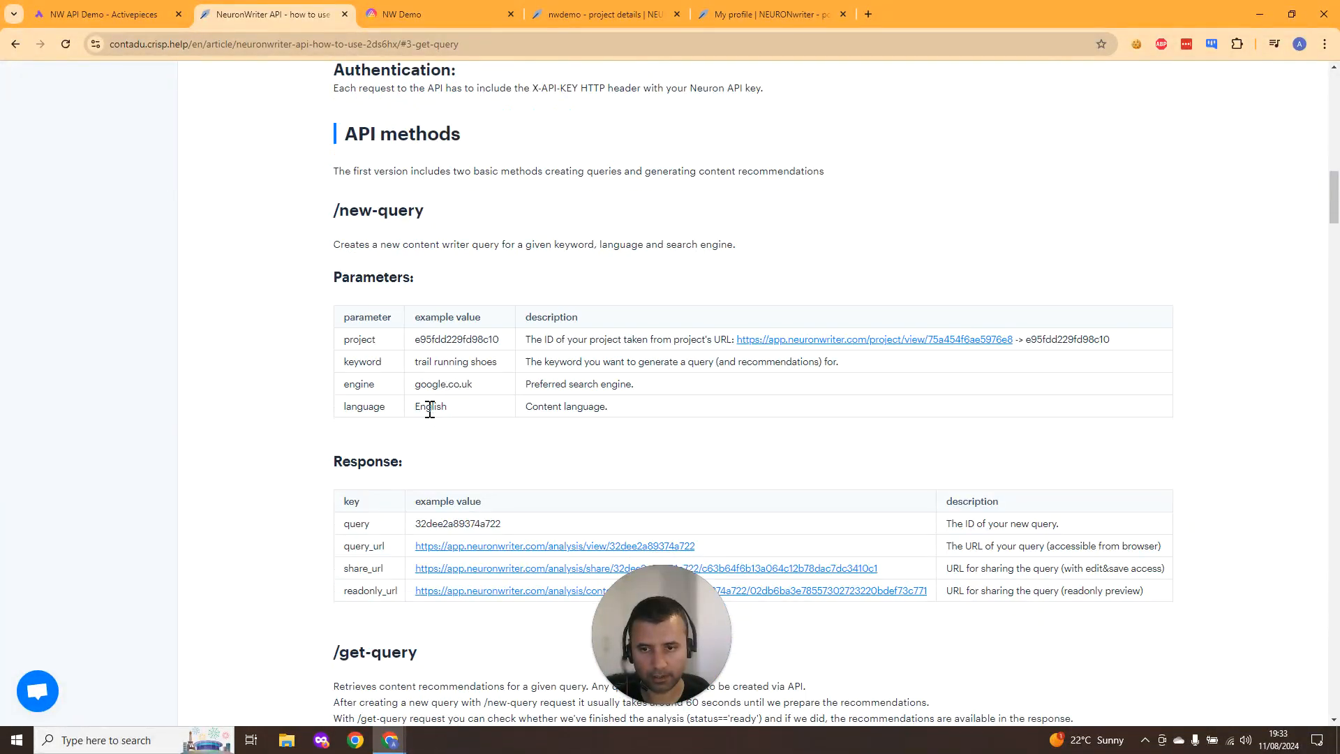
pyautogui.scroll(-3, 429, 411)
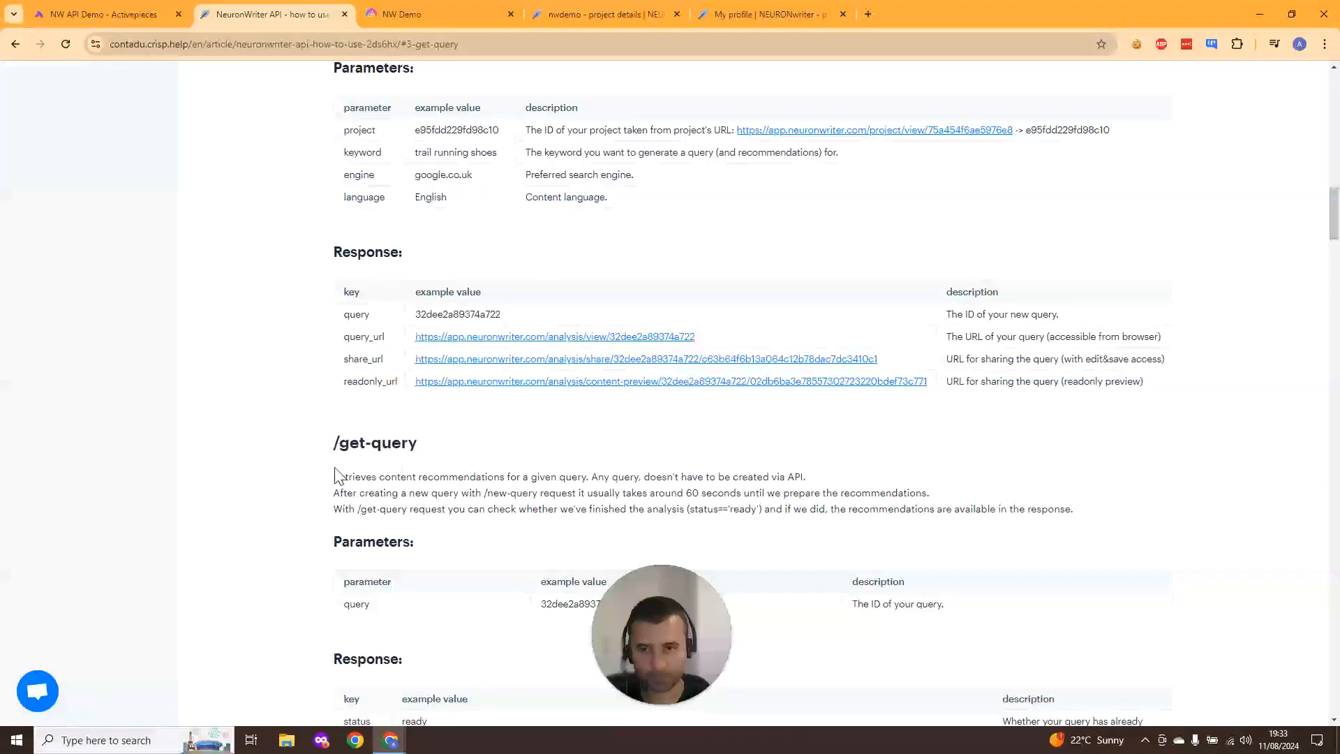
pyautogui.scroll(-3, 382, 454)
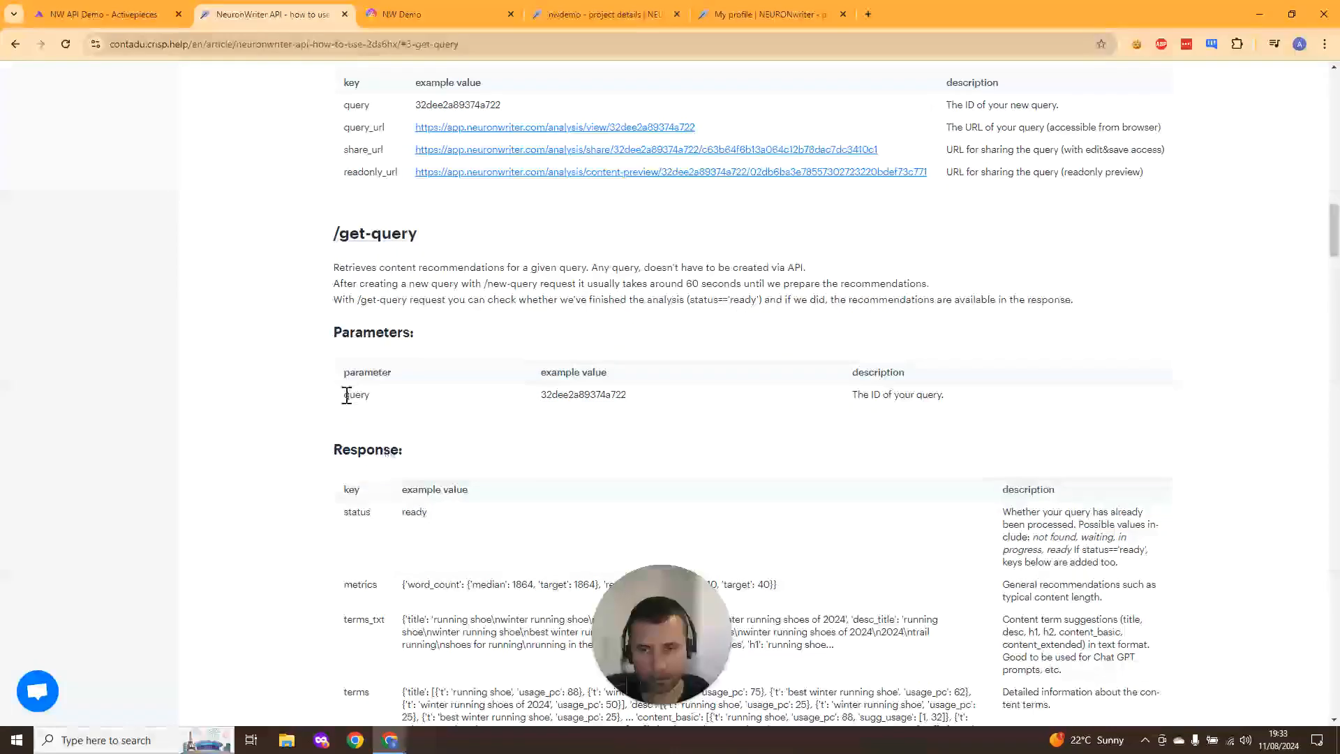
# - Set the fourth HTTP request's body type to JSON
pyautogui.doubleClick(357, 394)
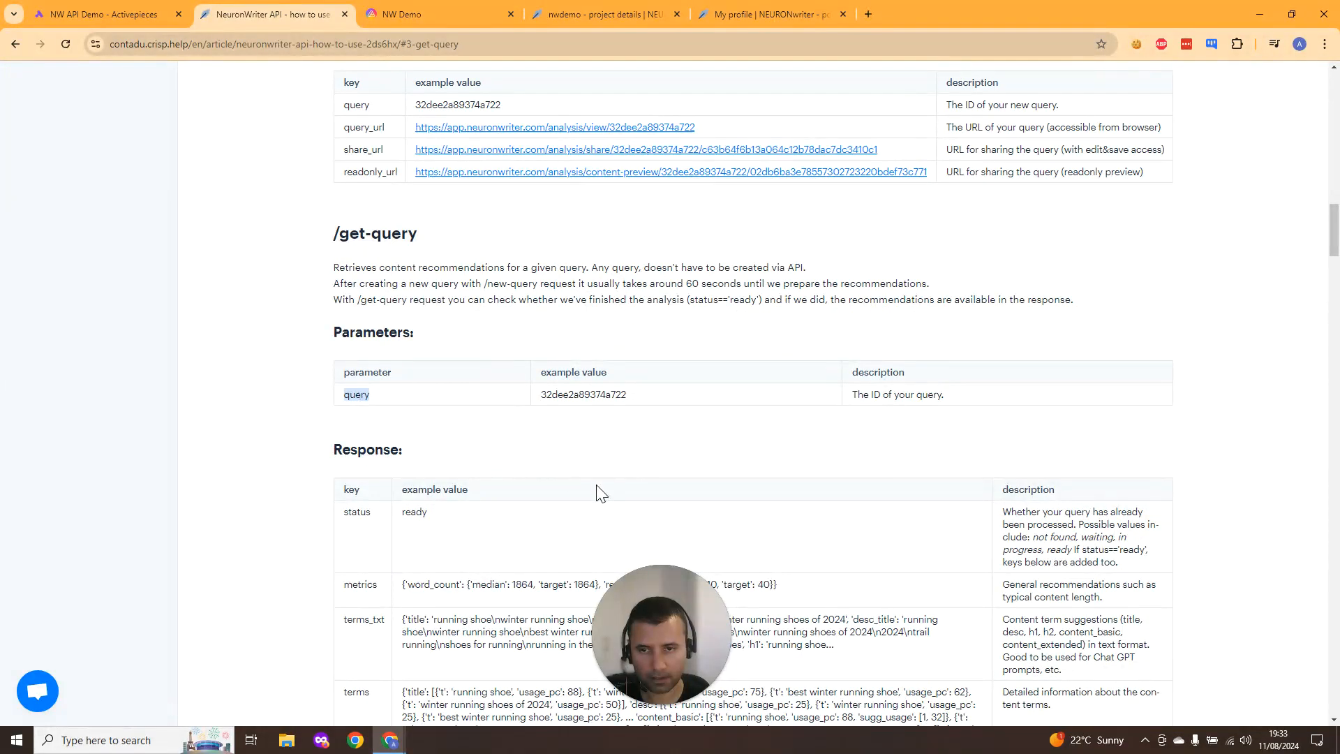
pyautogui.click(125, 14)
pyautogui.scroll(-2, 1114, 488)
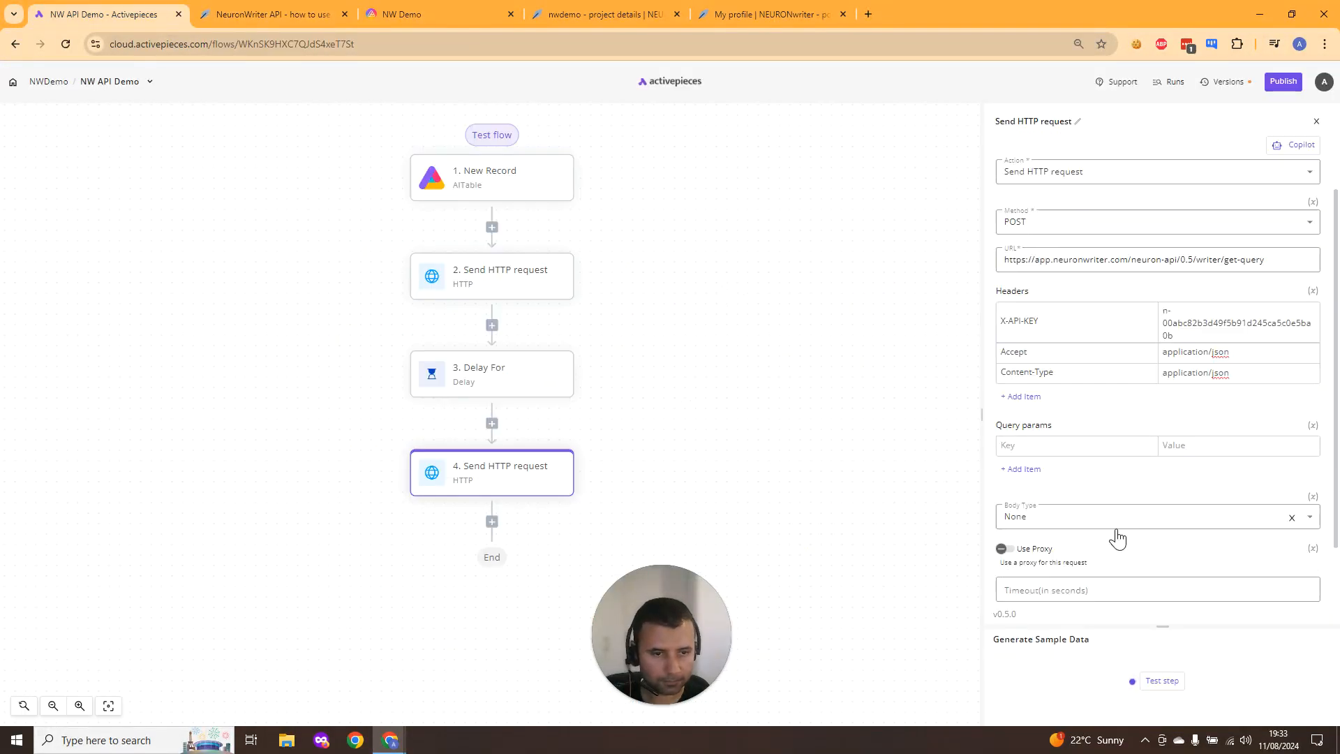
pyautogui.click(1176, 455)
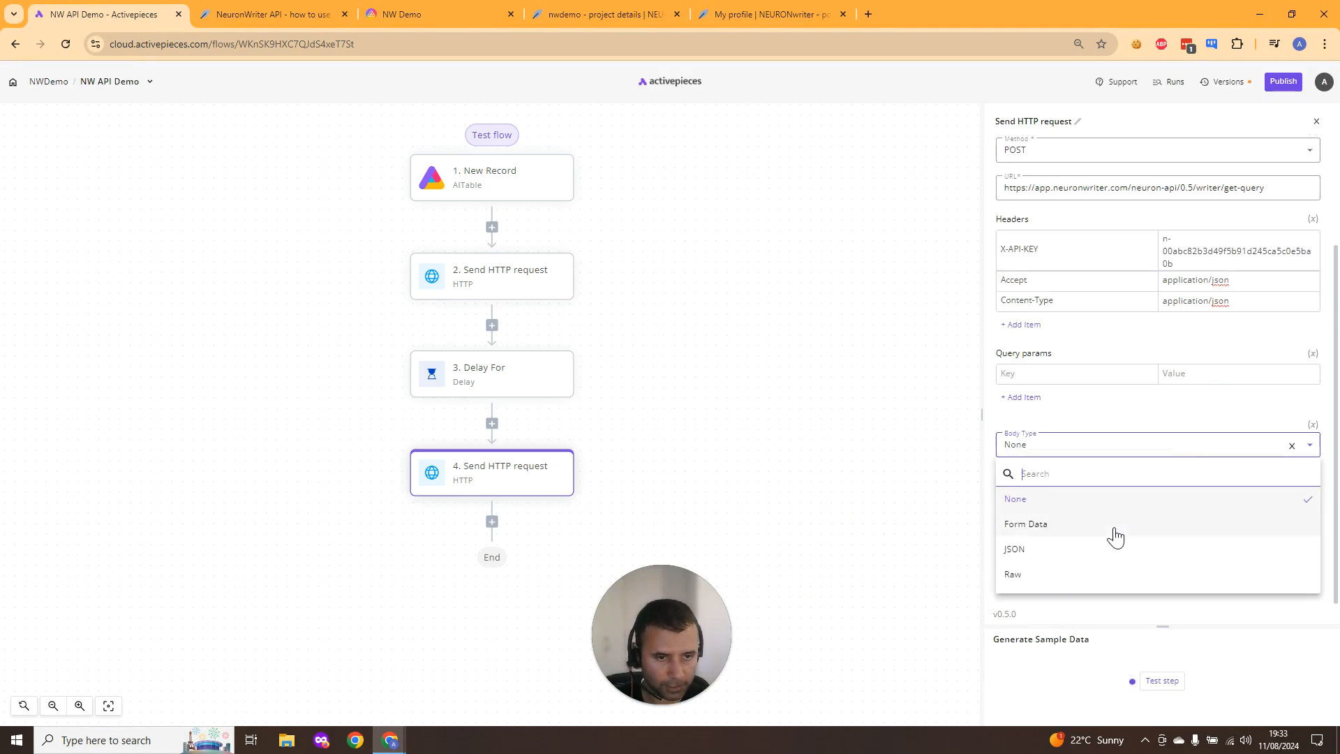
pyautogui.click(1109, 550)
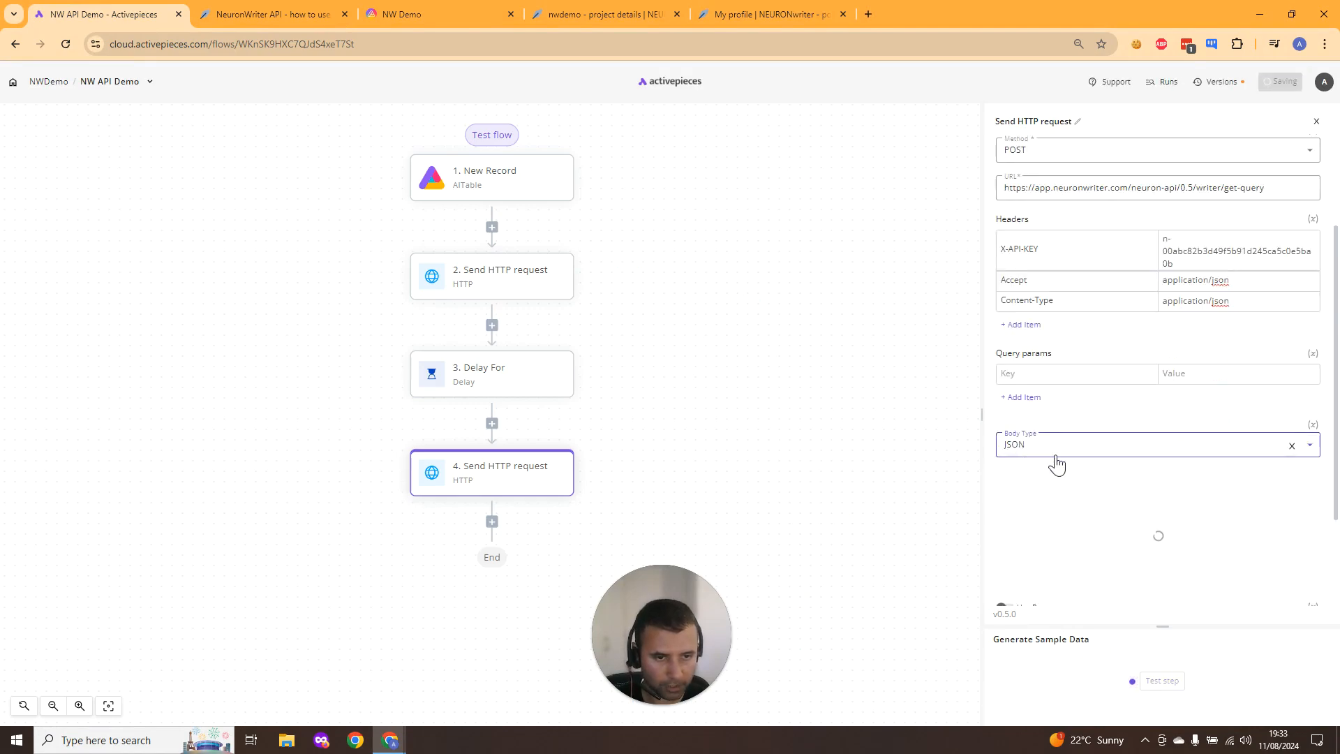
# - Start the fourth request's JSON body with a "query" key
pyautogui.click(1034, 514)
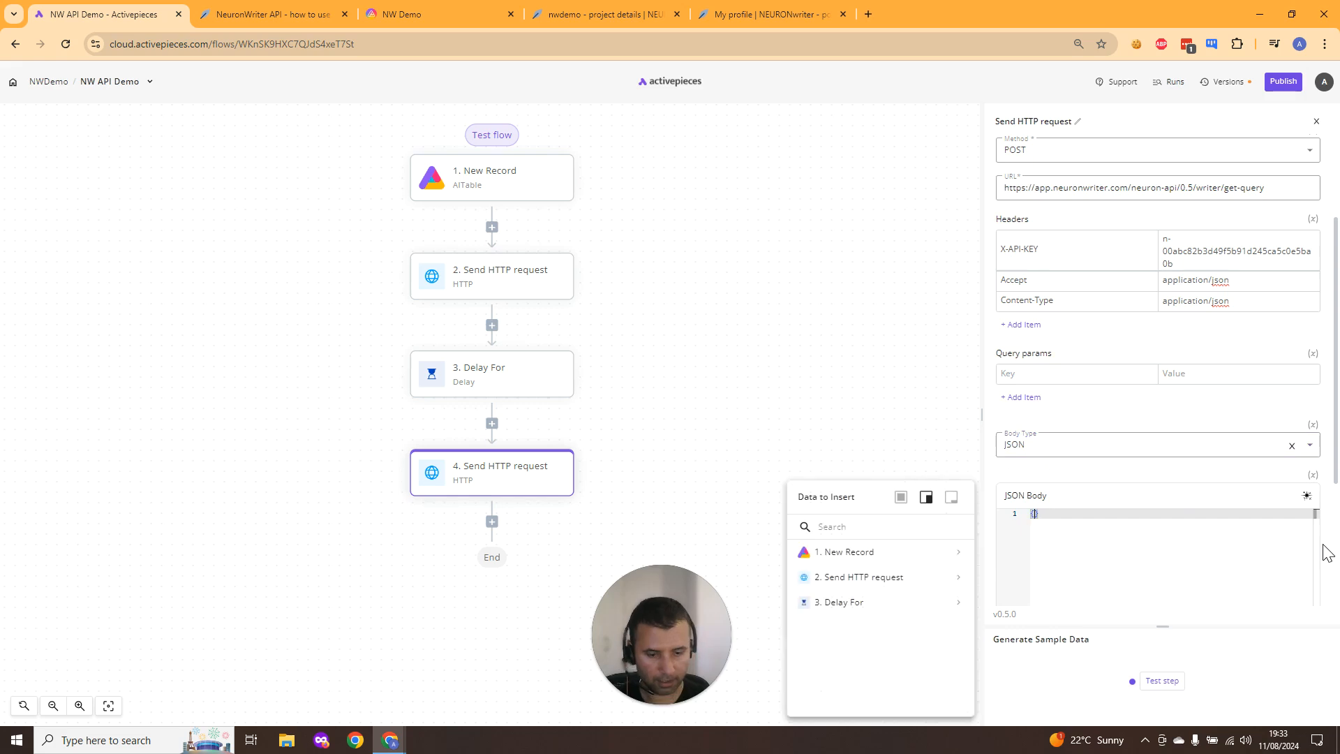
pyautogui.press('Return')
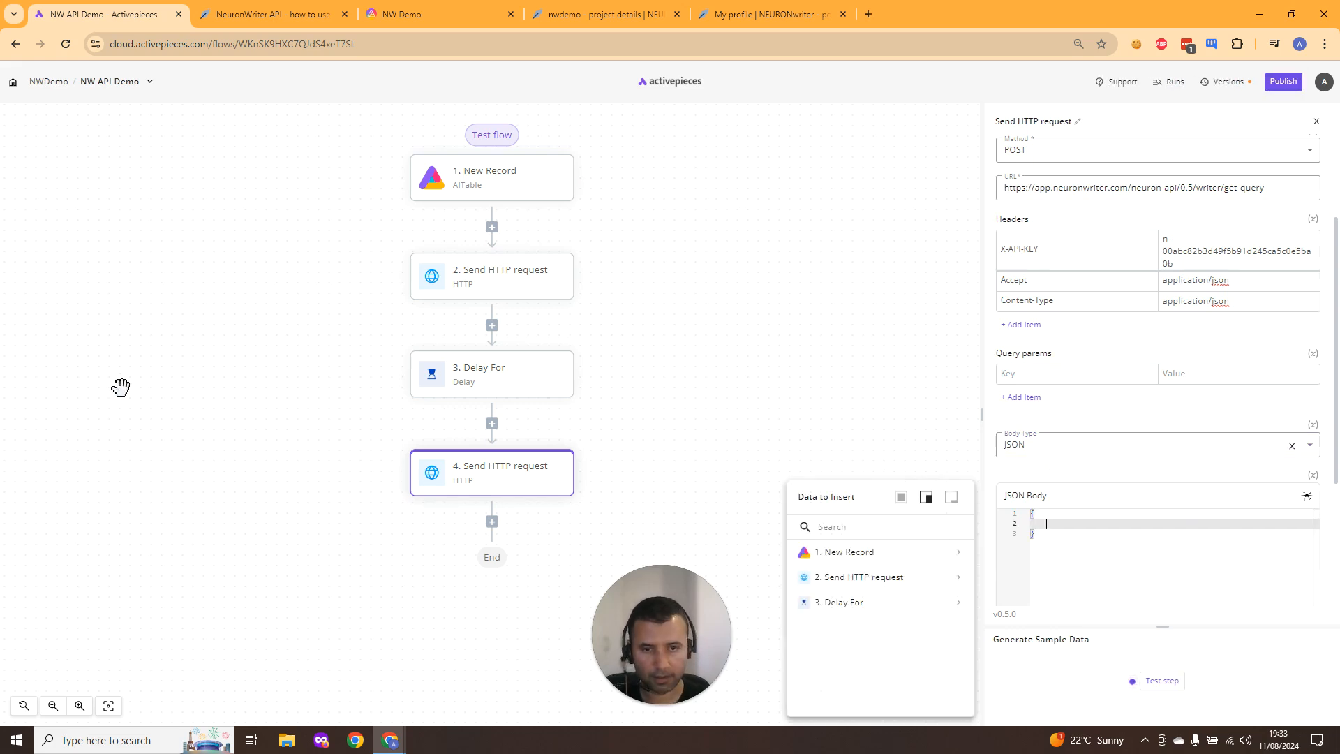
pyautogui.click(38, 299)
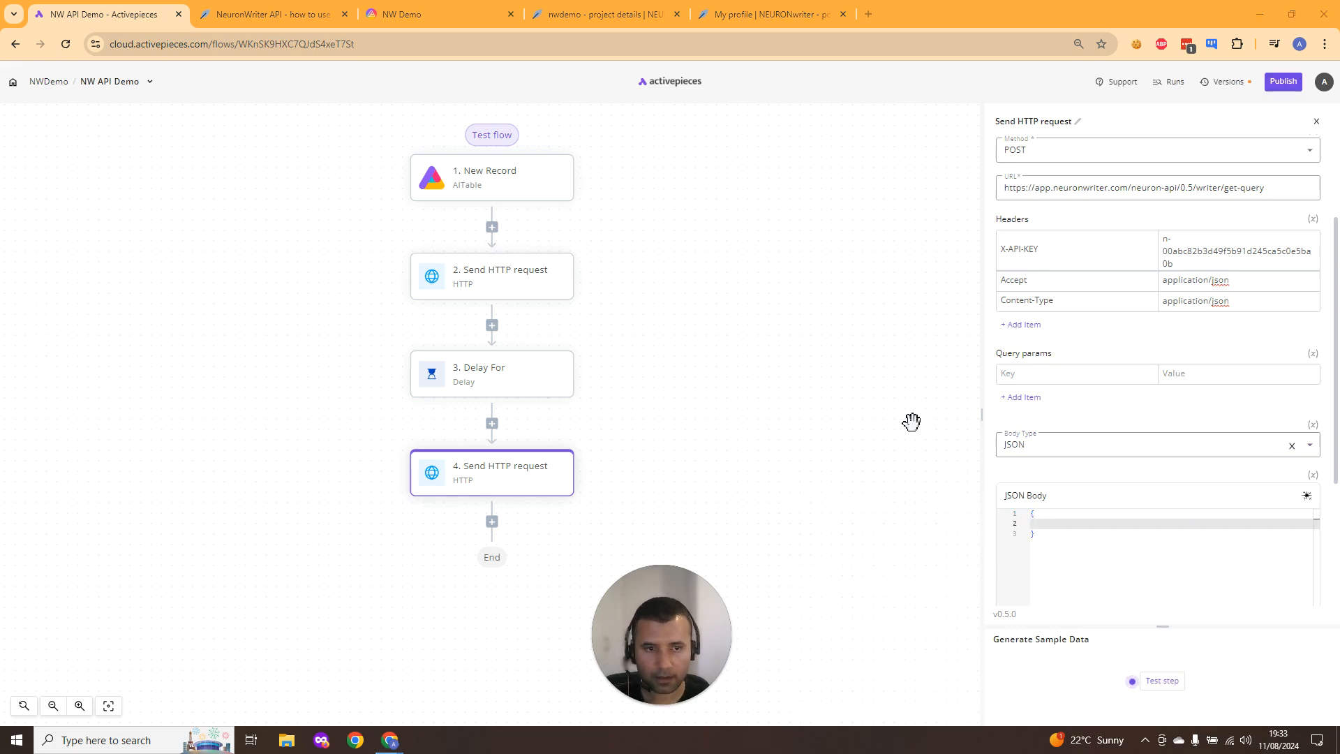
pyautogui.click(1082, 524)
pyautogui.write('query')
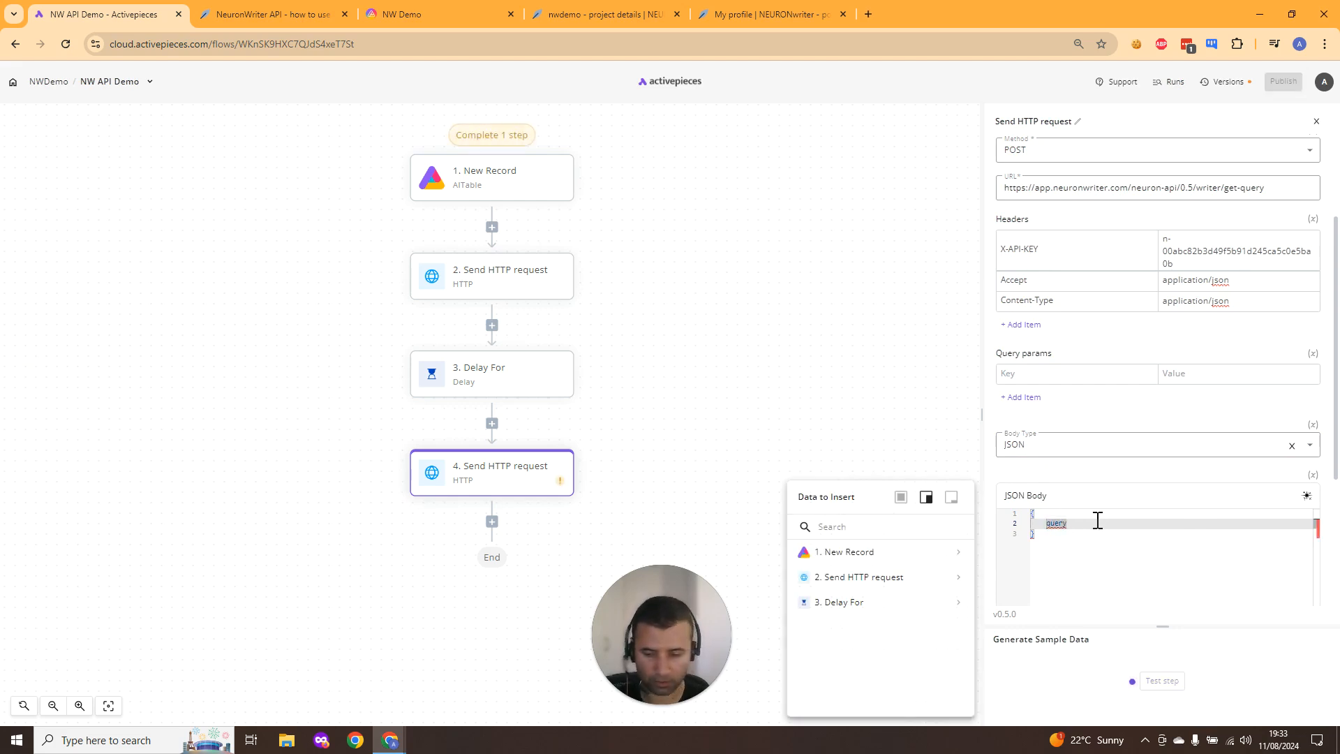
pyautogui.write('"')
pyautogui.press('Right')
pyautogui.press('Right')
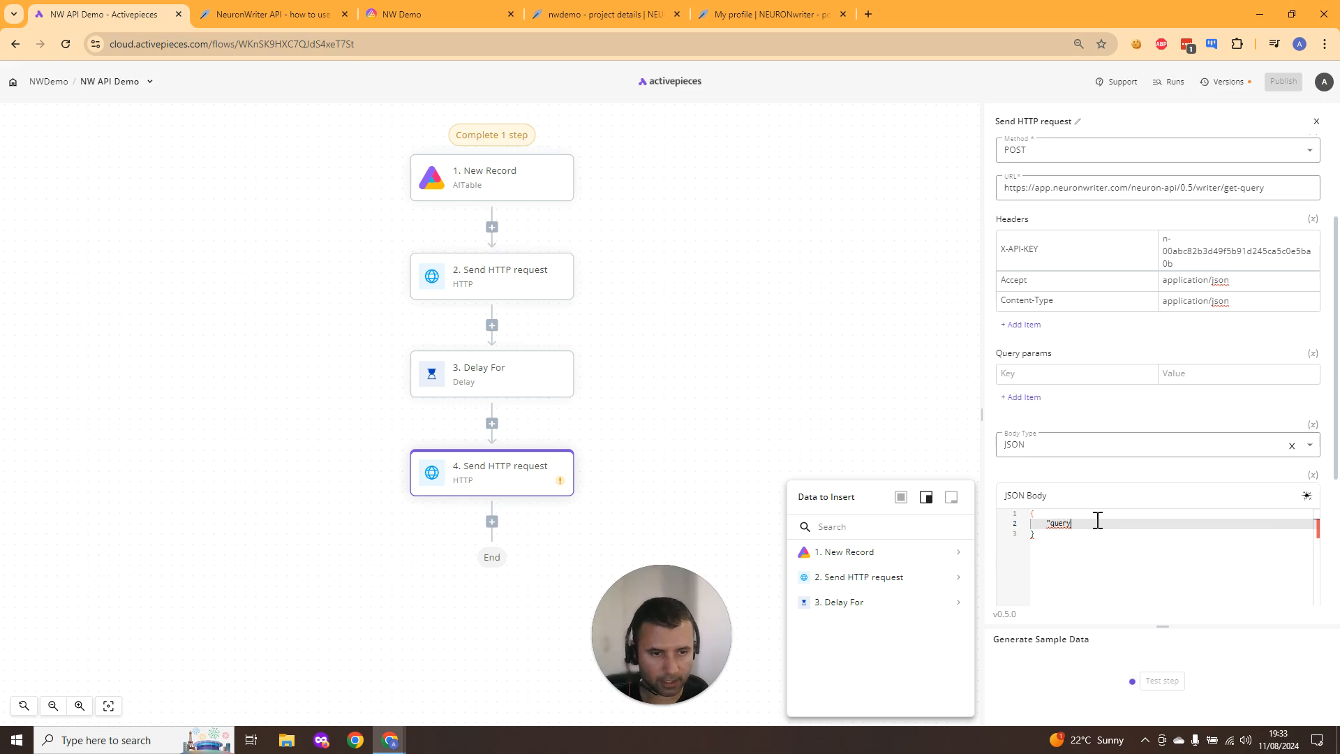
pyautogui.write('"')
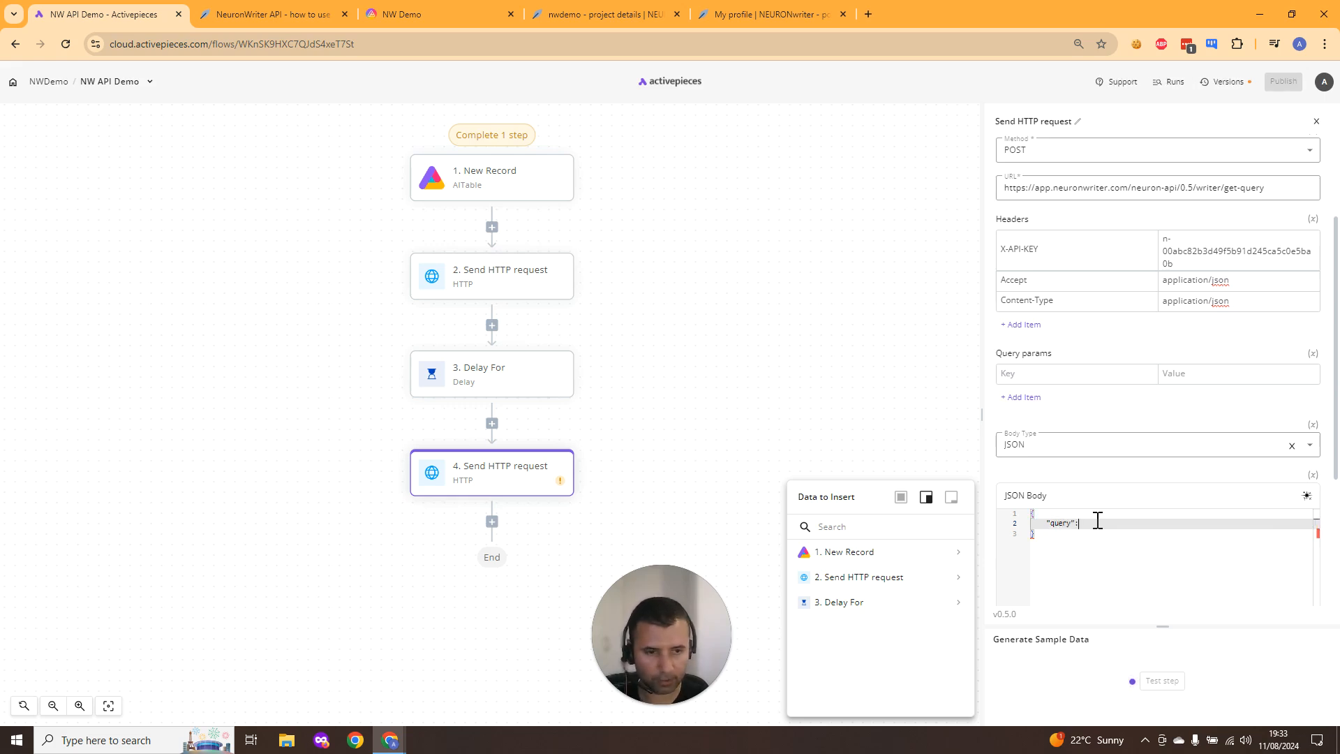
pyautogui.write(':')
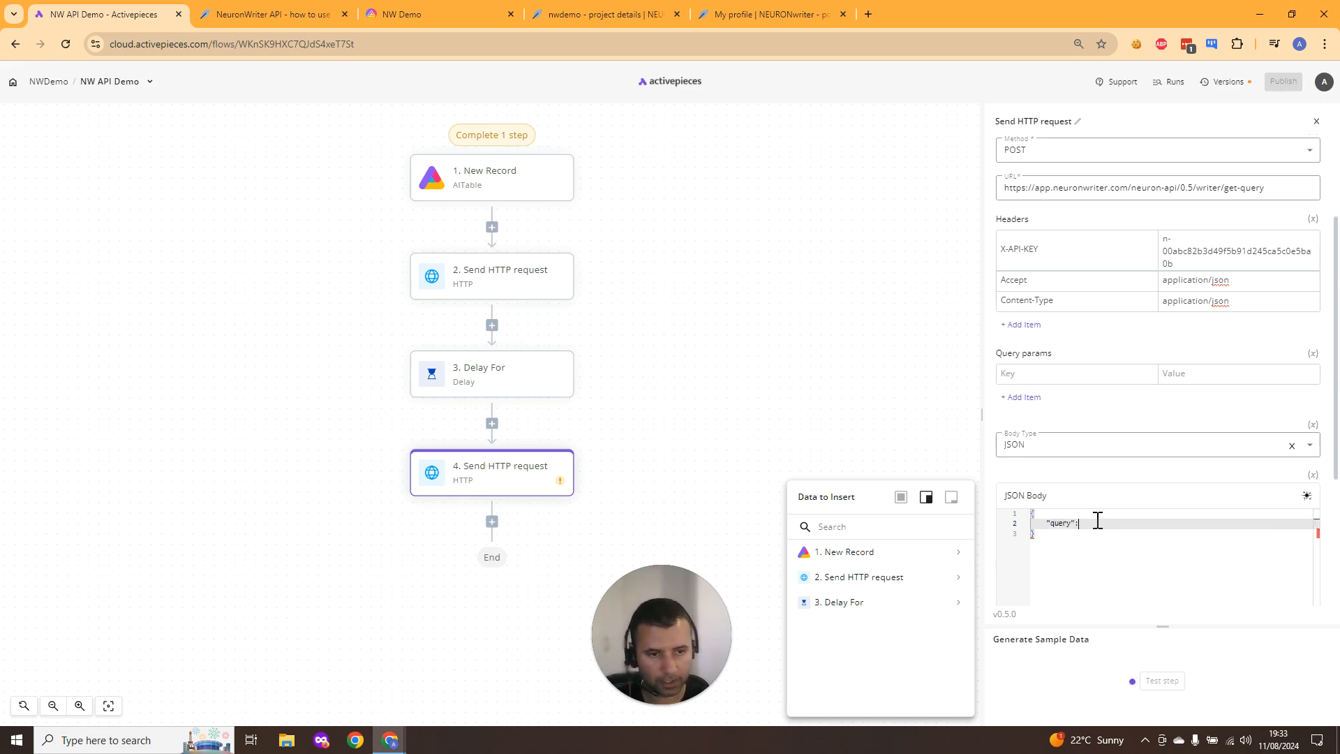
# - Insert the query field from step 2's response body as the value of "query"
pyautogui.click(964, 556)
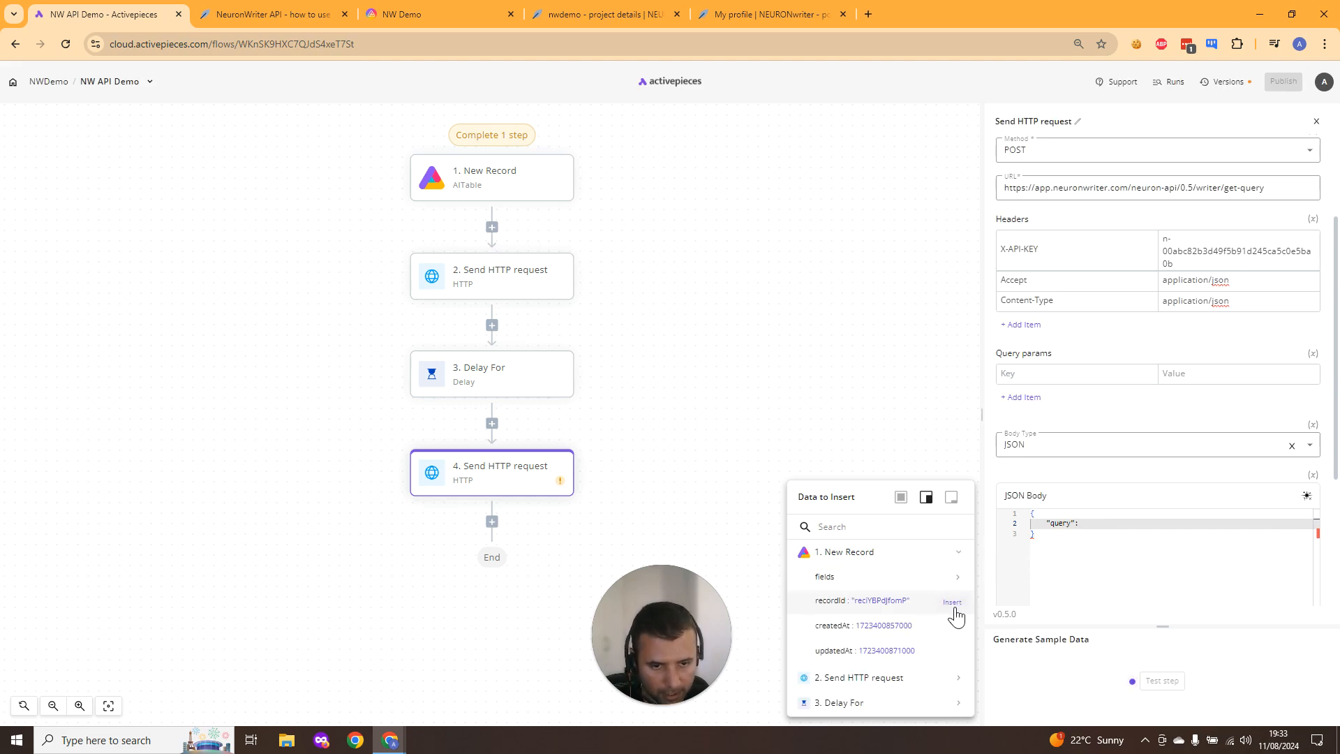
pyautogui.click(960, 559)
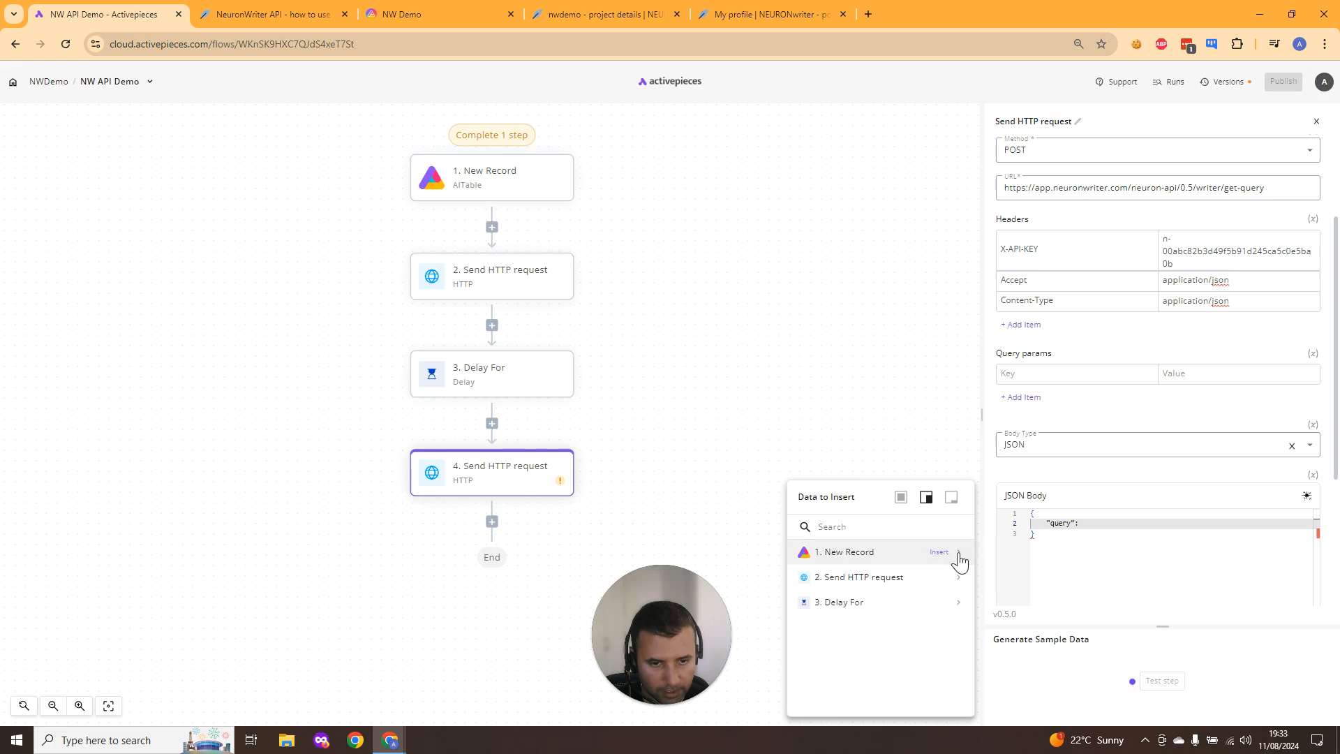
pyautogui.click(961, 579)
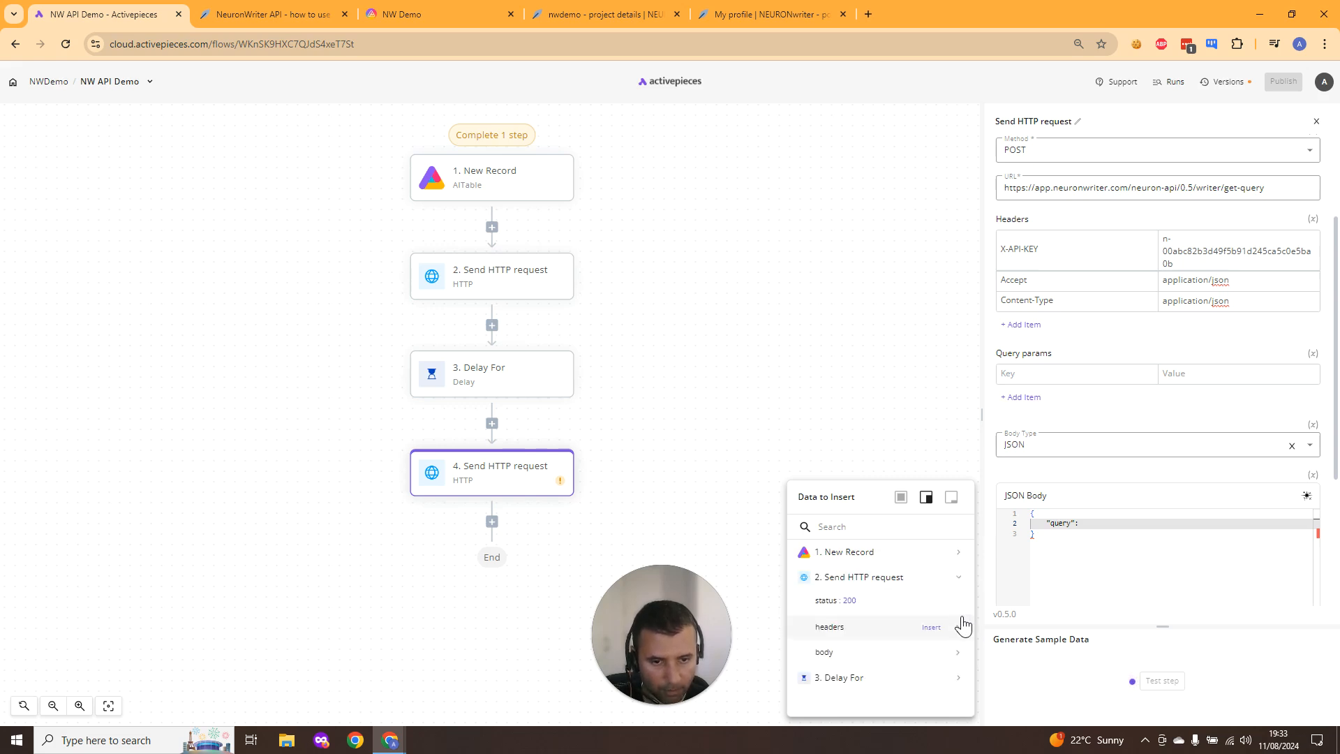
pyautogui.click(960, 654)
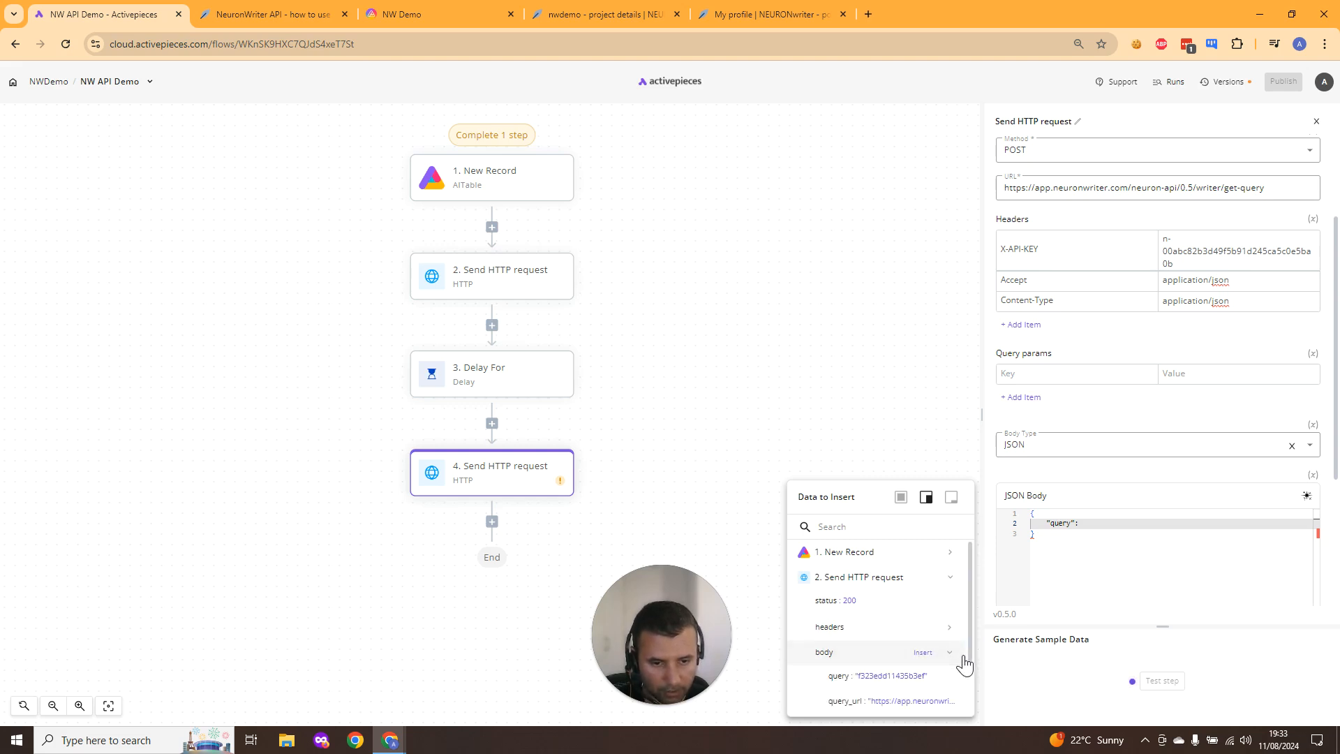
pyautogui.scroll(-2, 963, 662)
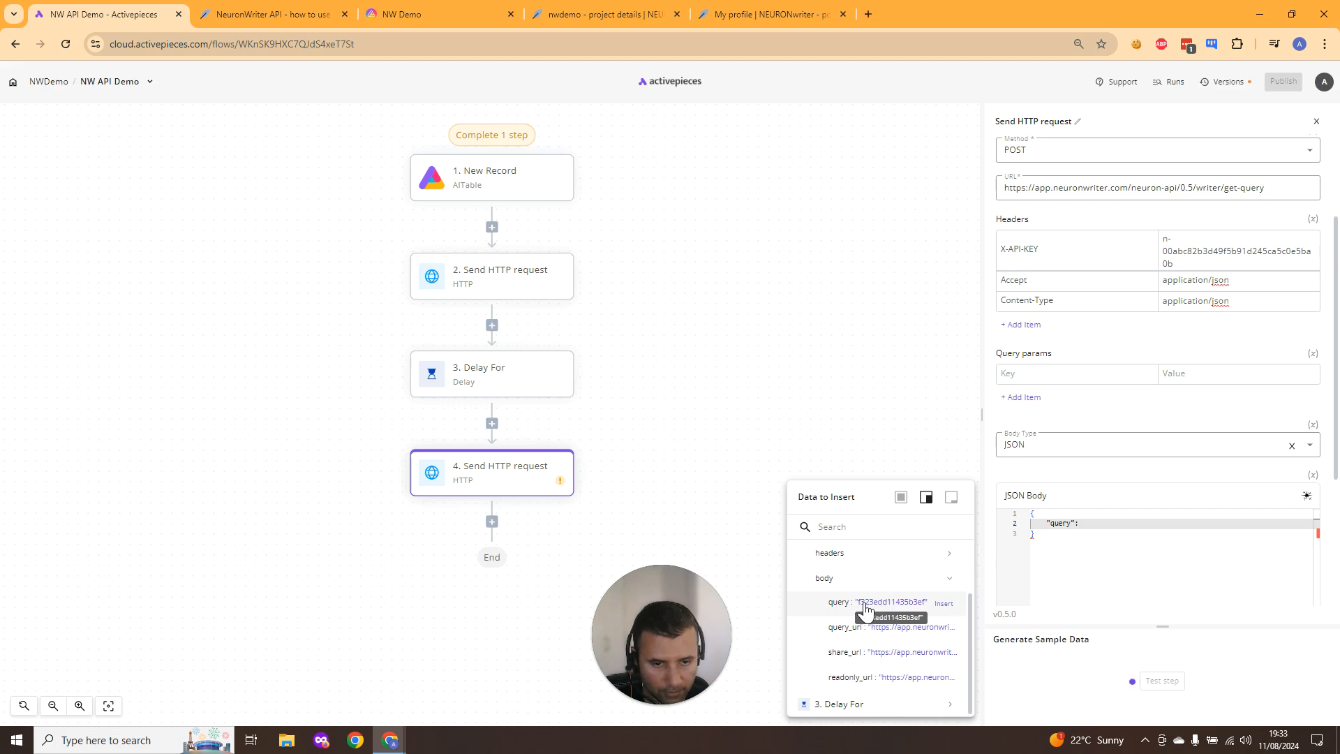
pyautogui.click(892, 613)
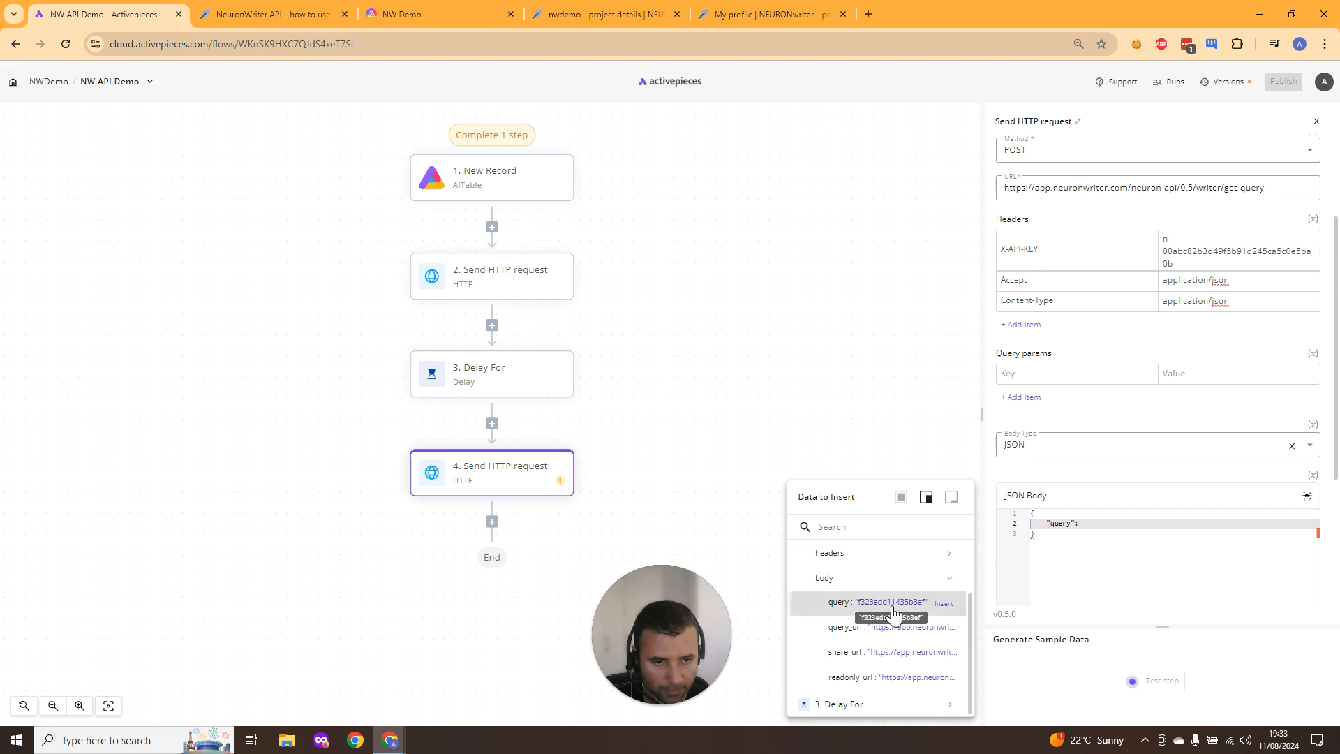
# - Wrap the inserted query reference in double quotes so the JSON body is valid
pyautogui.click(1230, 530)
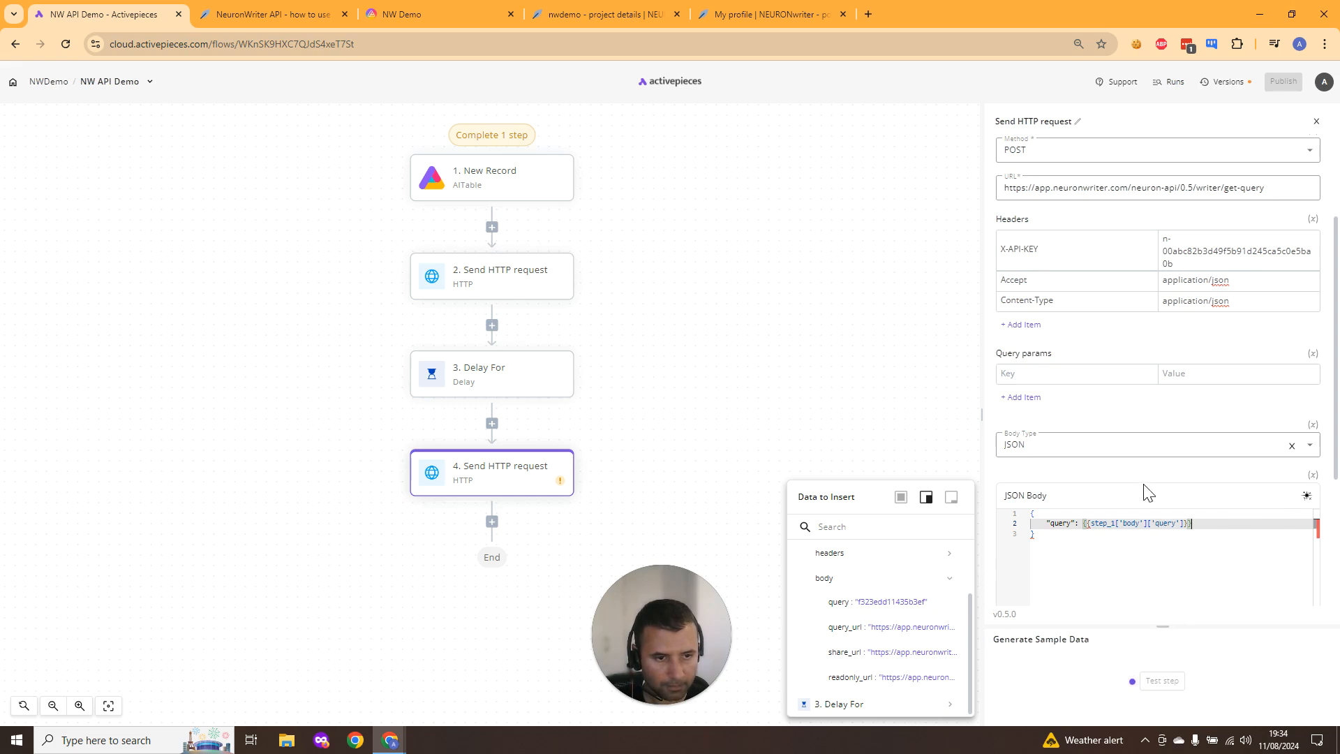
pyautogui.scroll(2, 1106, 327)
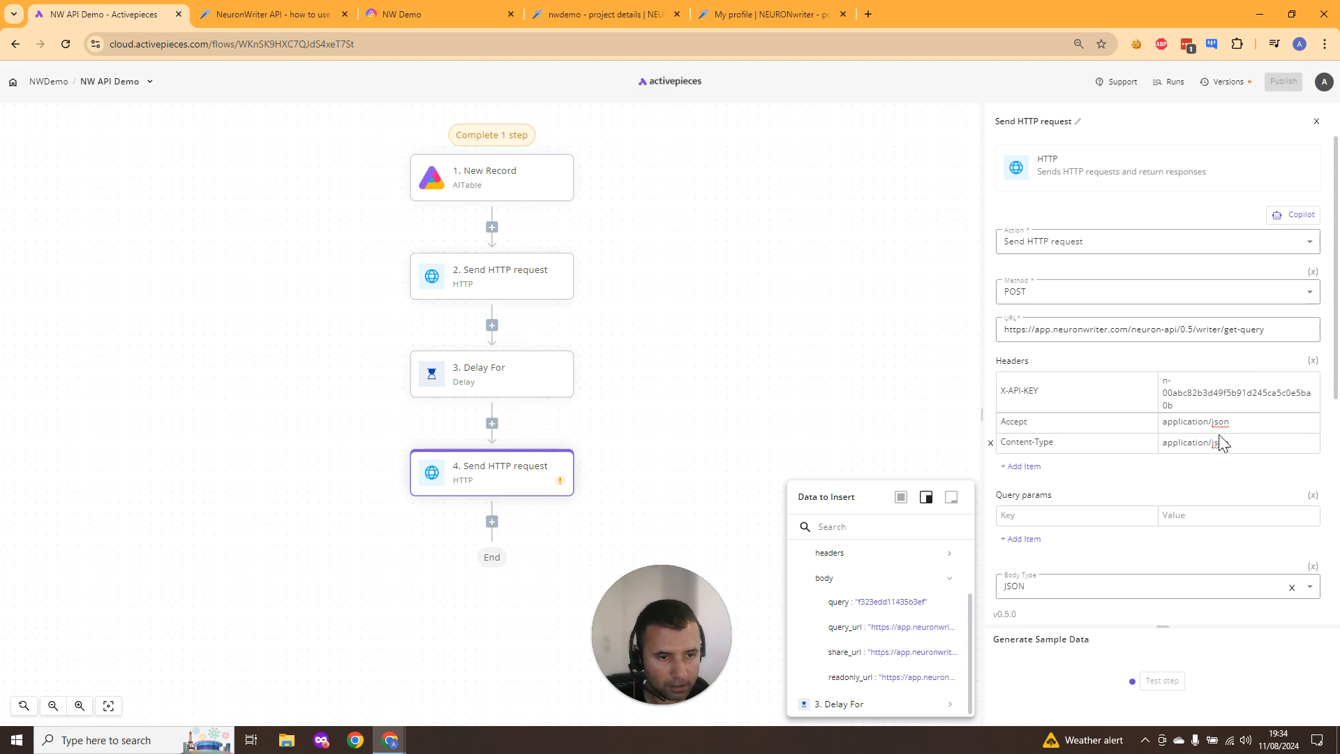
pyautogui.scroll(-1, 1221, 444)
pyautogui.click(1169, 543)
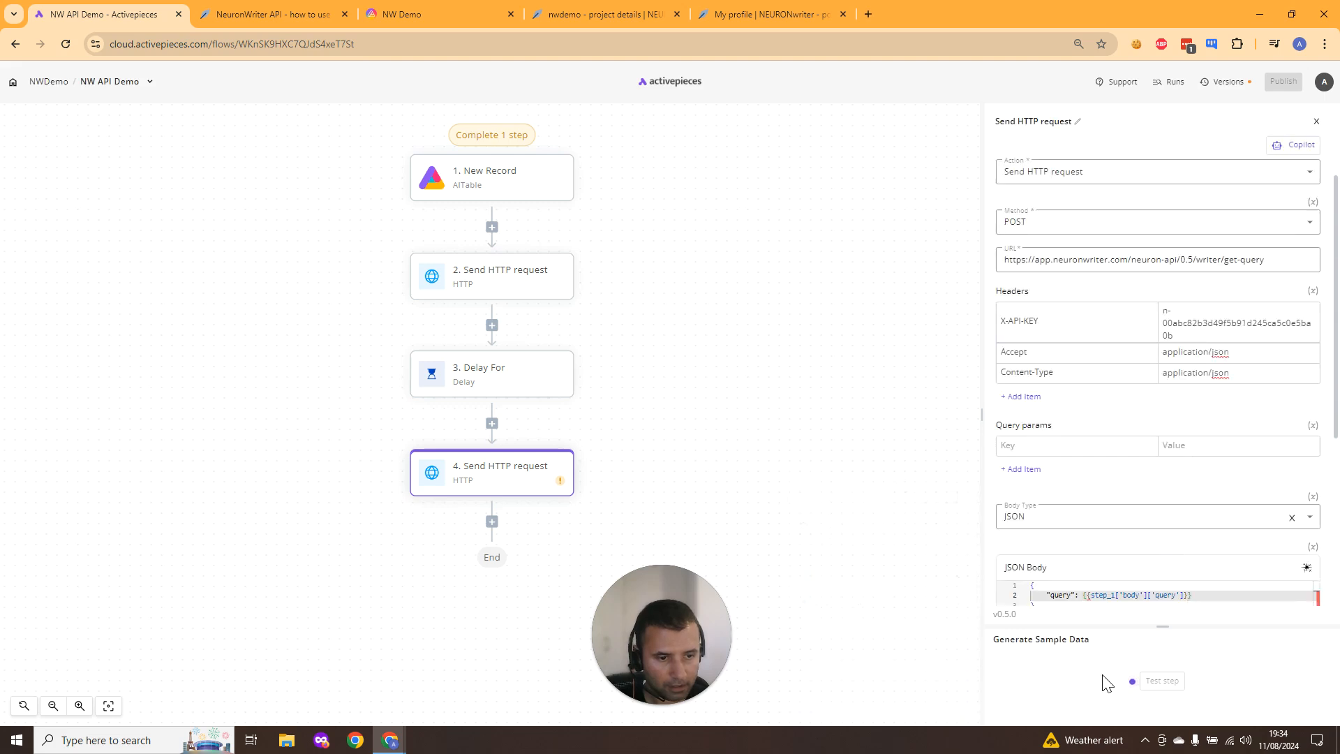
pyautogui.click(1160, 598)
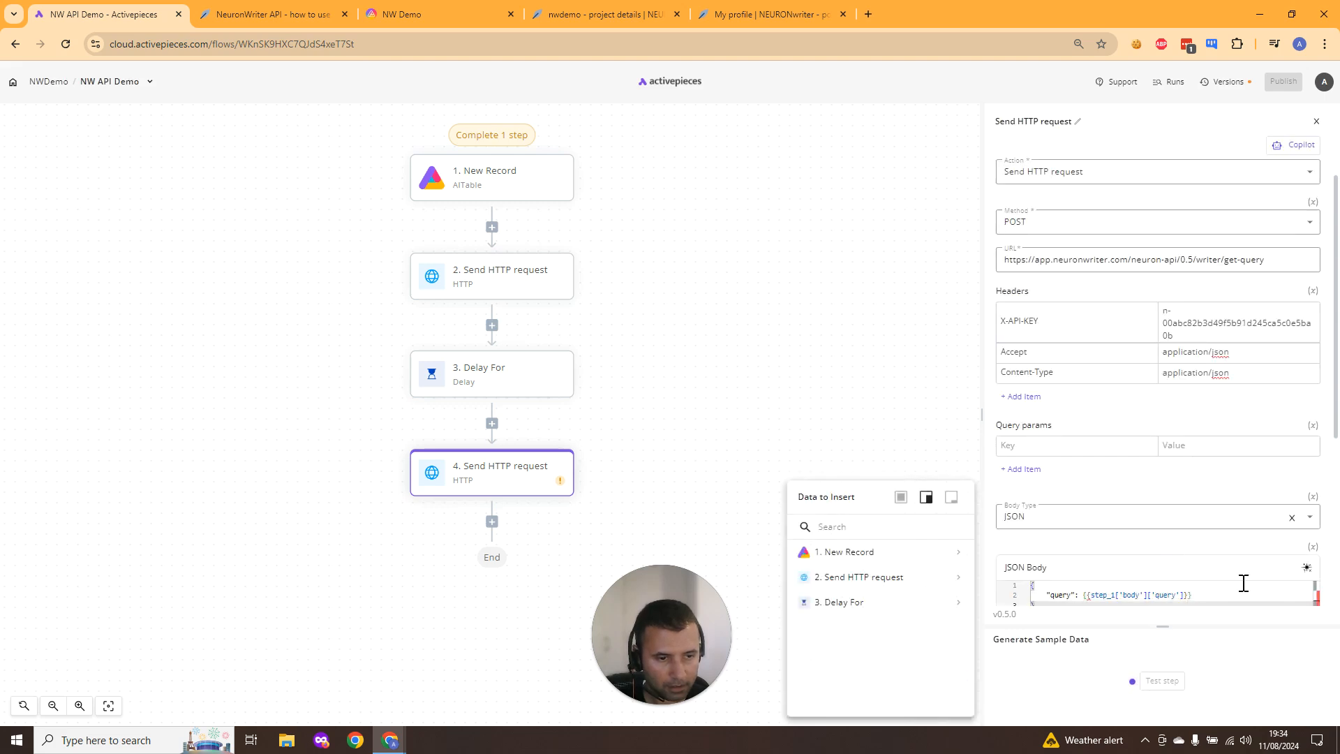
pyautogui.click(1197, 598)
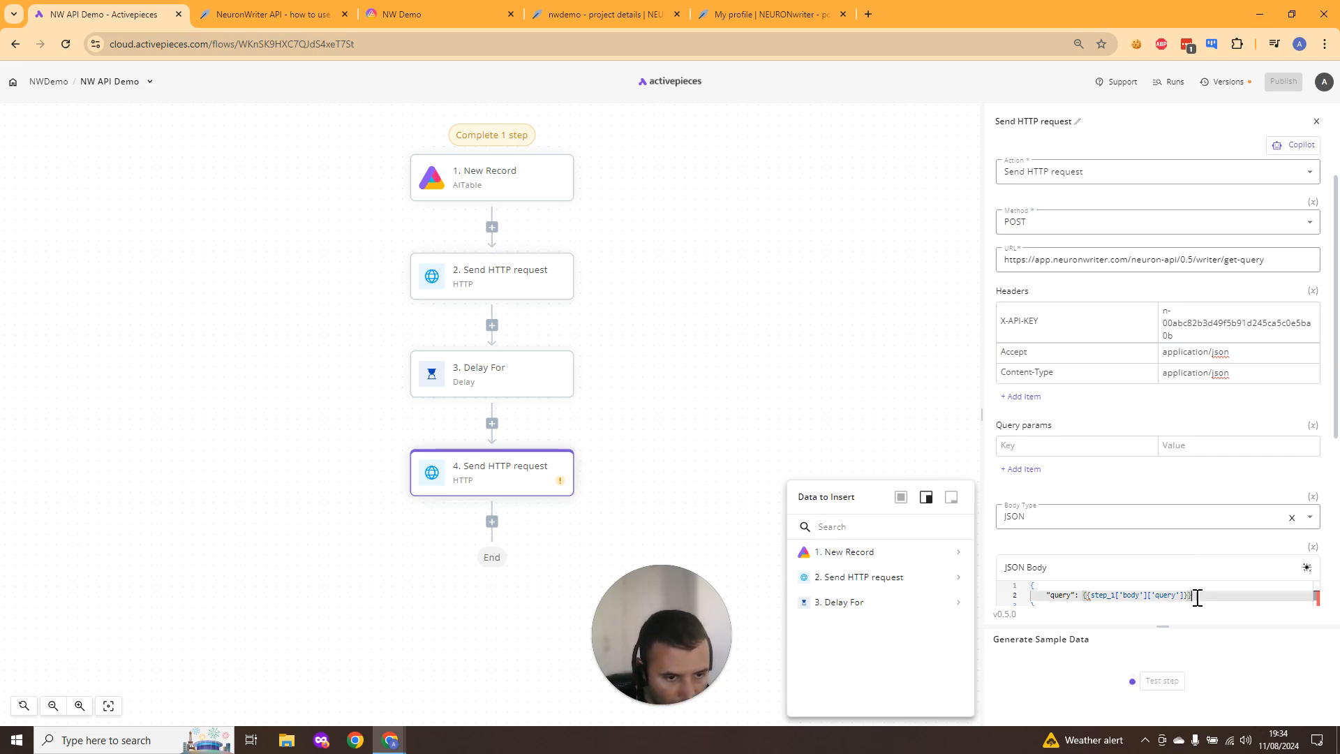
pyautogui.write('": ')
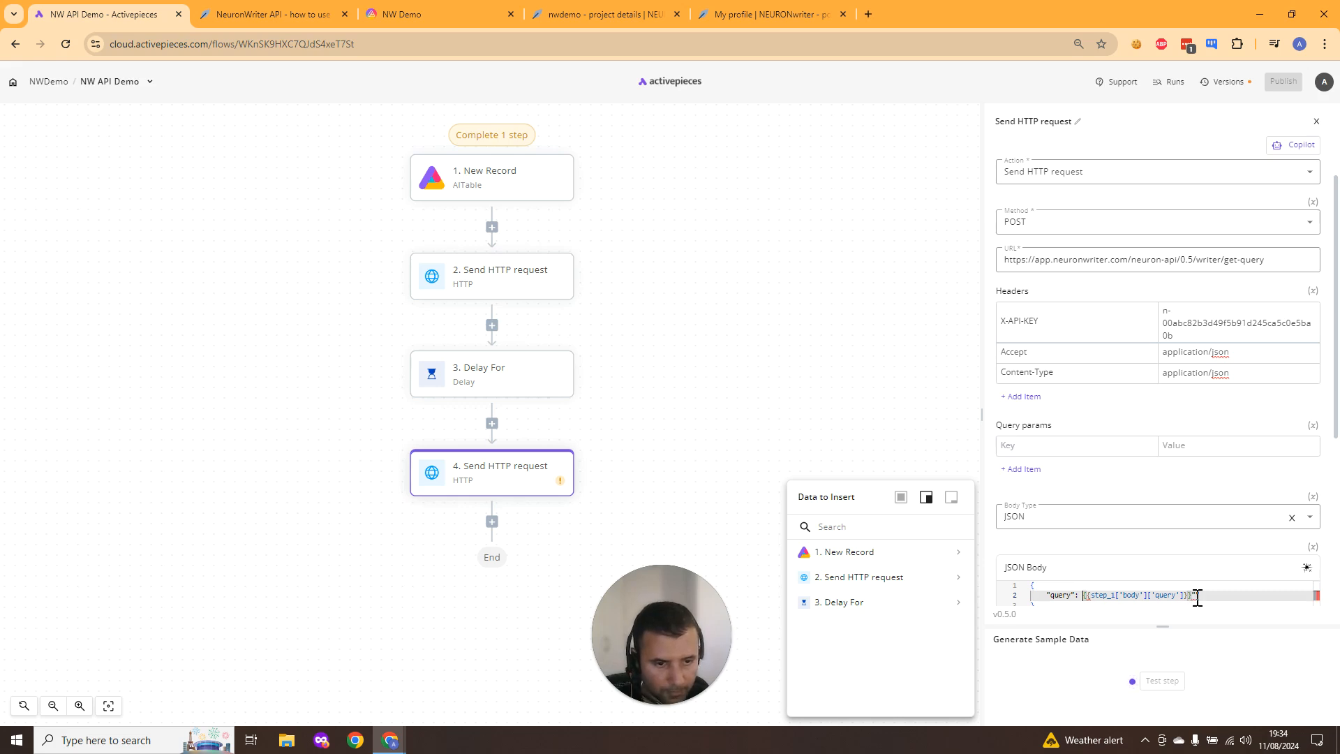
pyautogui.write('"')
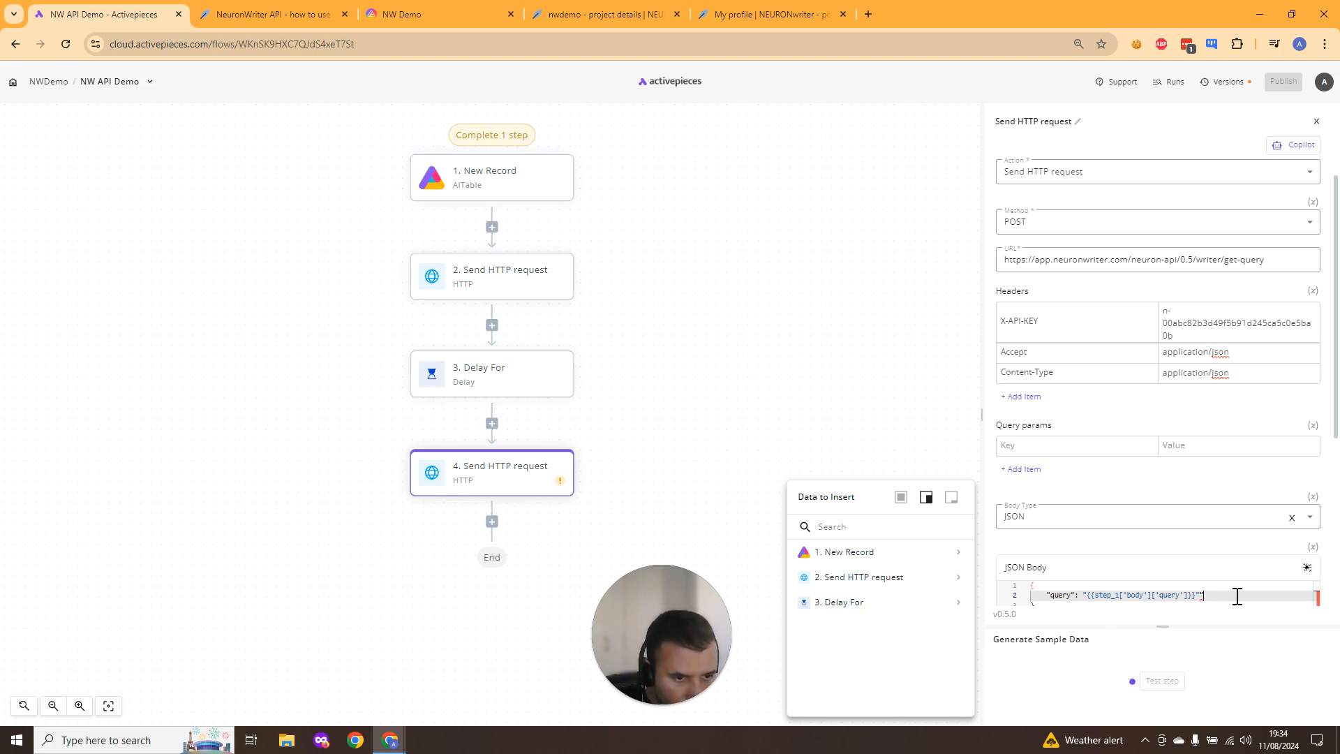
pyautogui.press('BackSpace')
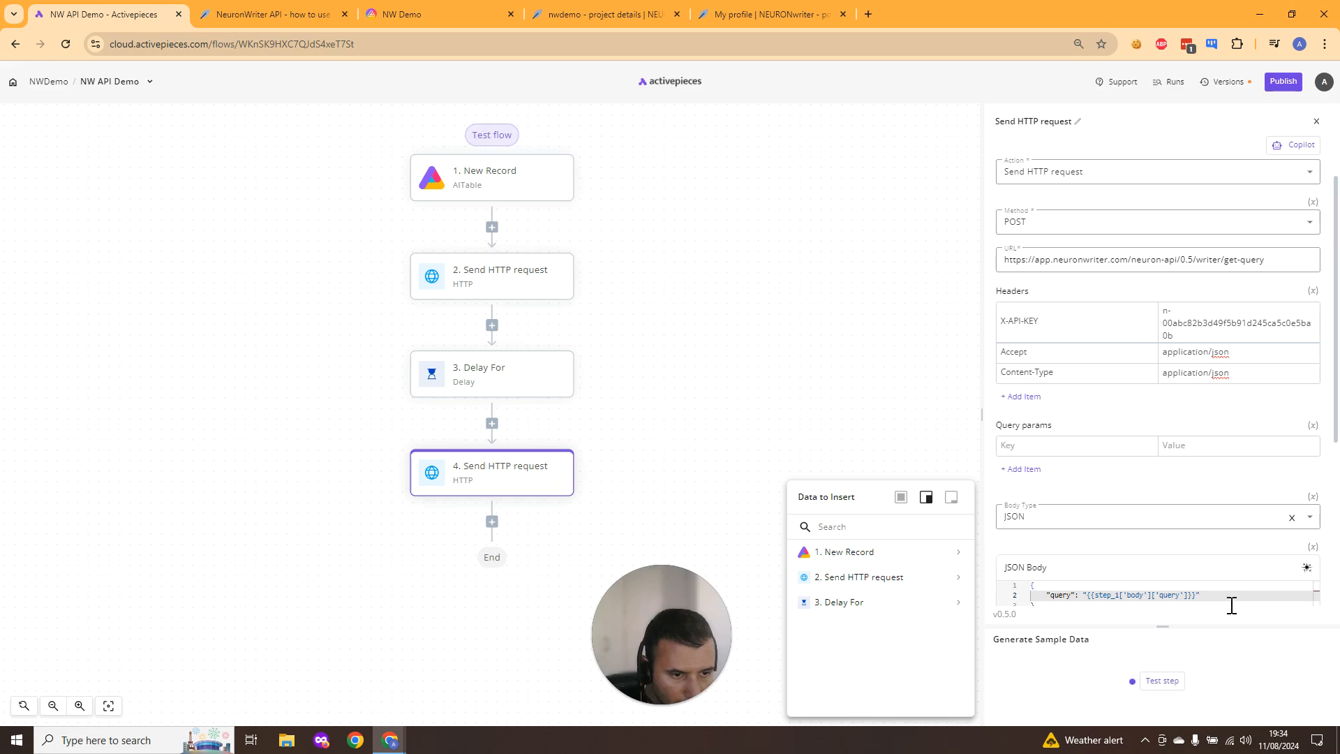
# - Test the fourth HTTP request step and examine the returned recommendation terms in the output
pyautogui.click(1161, 682)
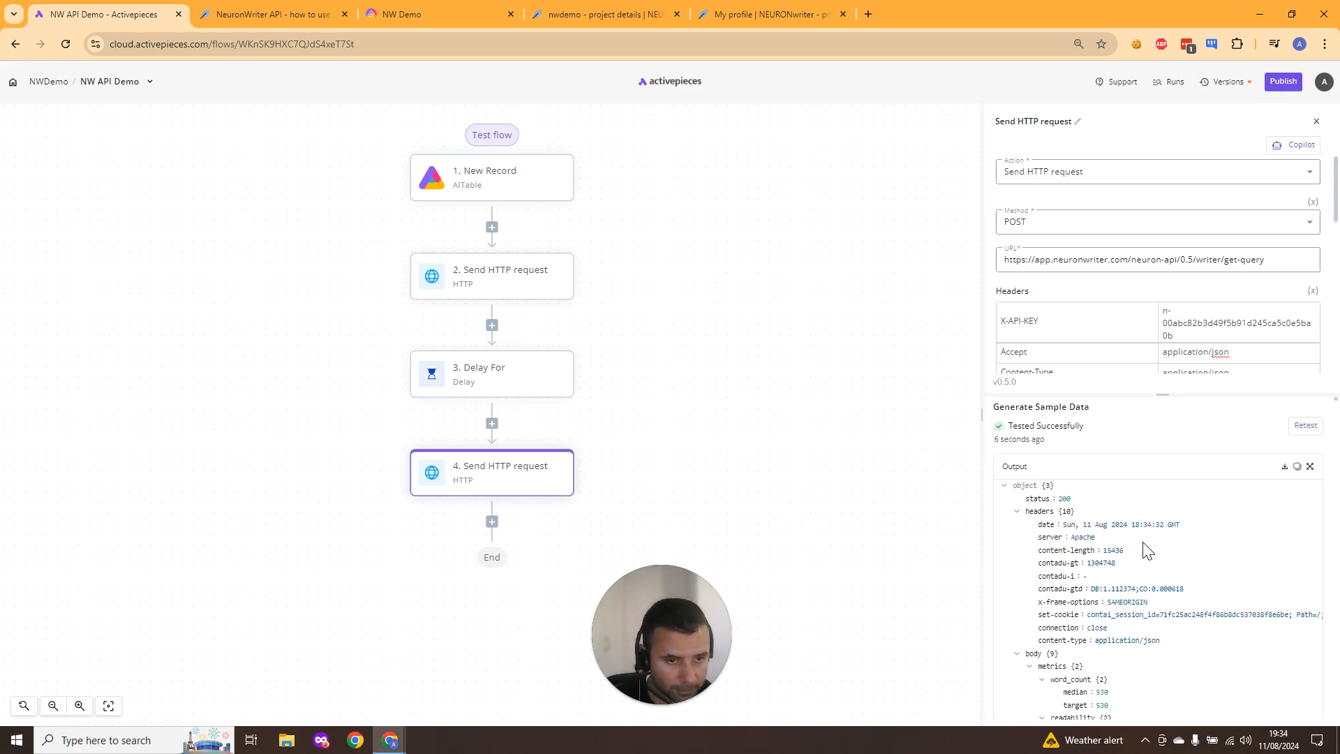
pyautogui.scroll(-5, 1146, 550)
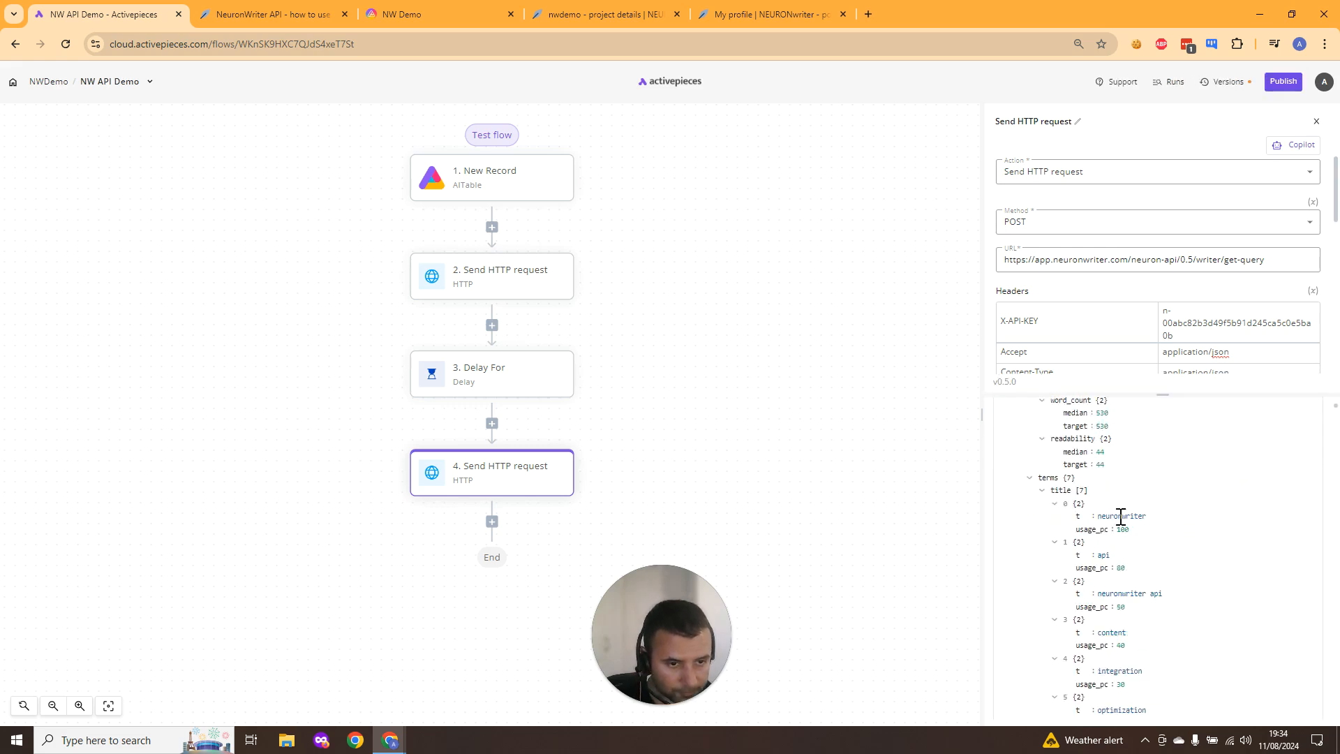
pyautogui.scroll(3, 1120, 516)
pyautogui.moveTo(981, 415); pyautogui.dragTo(792, 412)
pyautogui.scroll(3, 977, 481)
pyautogui.scroll(-2, 977, 489)
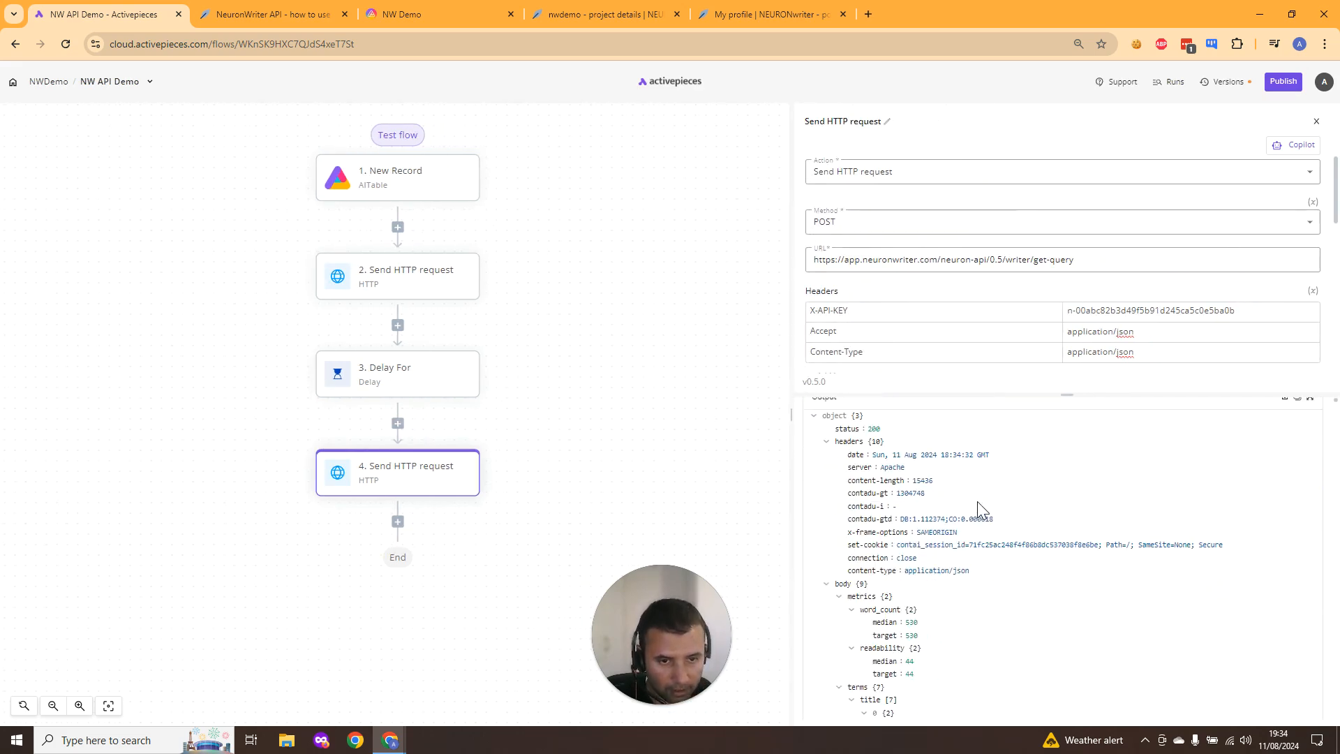
pyautogui.scroll(-4, 984, 517)
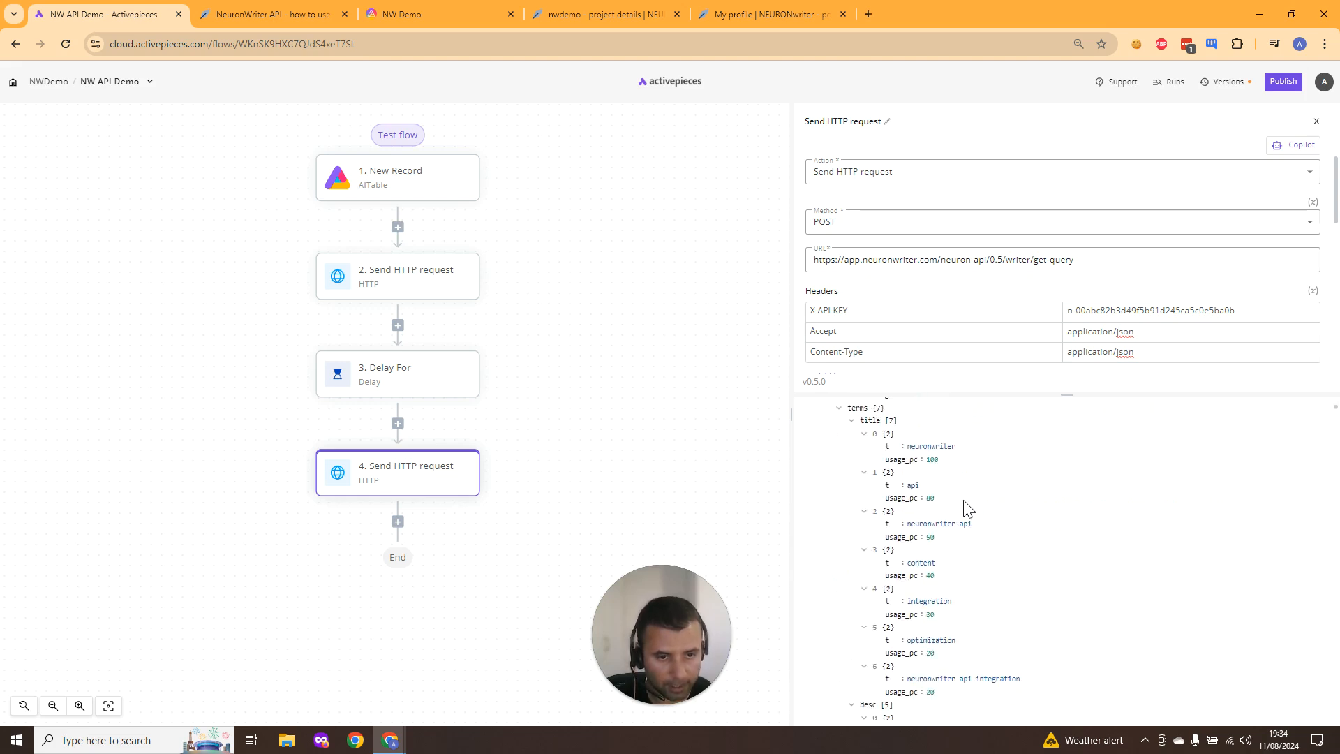
pyautogui.scroll(-1, 967, 508)
pyautogui.scroll(-5, 966, 508)
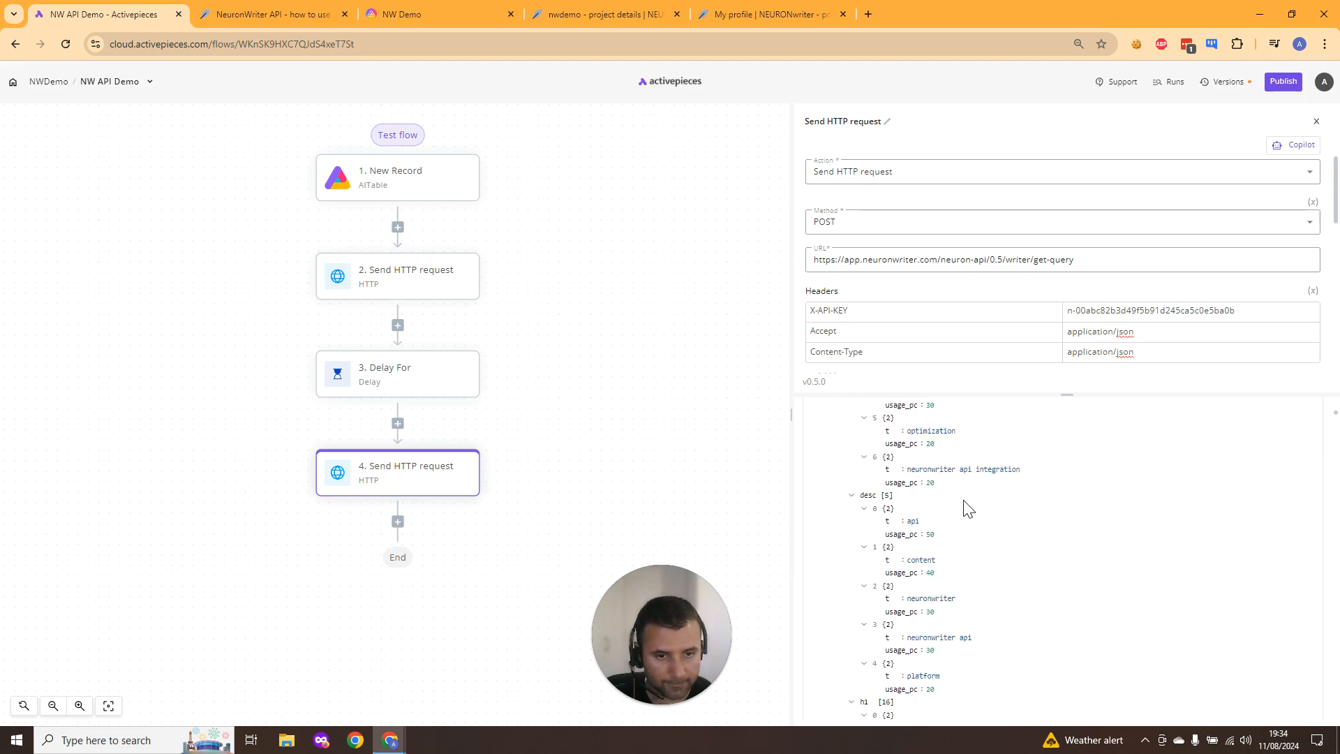
pyautogui.scroll(-3, 967, 508)
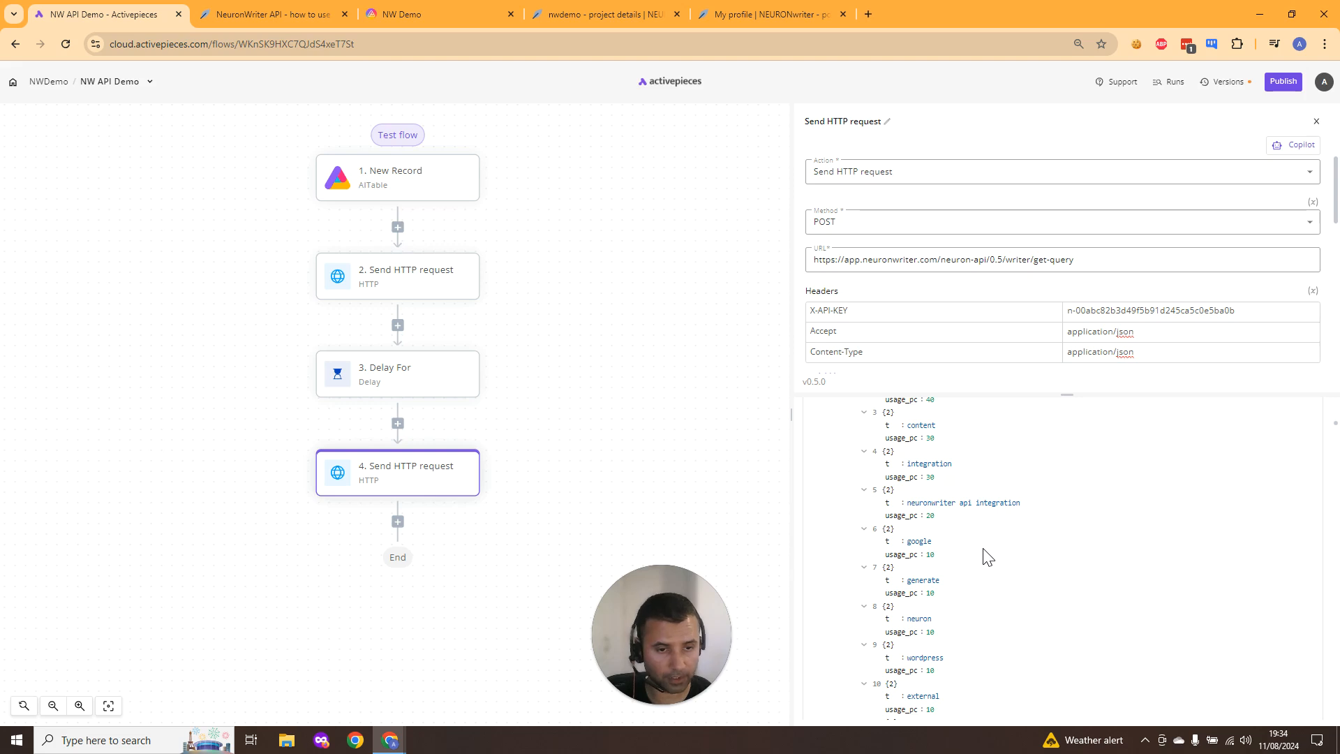
pyautogui.scroll(-5, 988, 556)
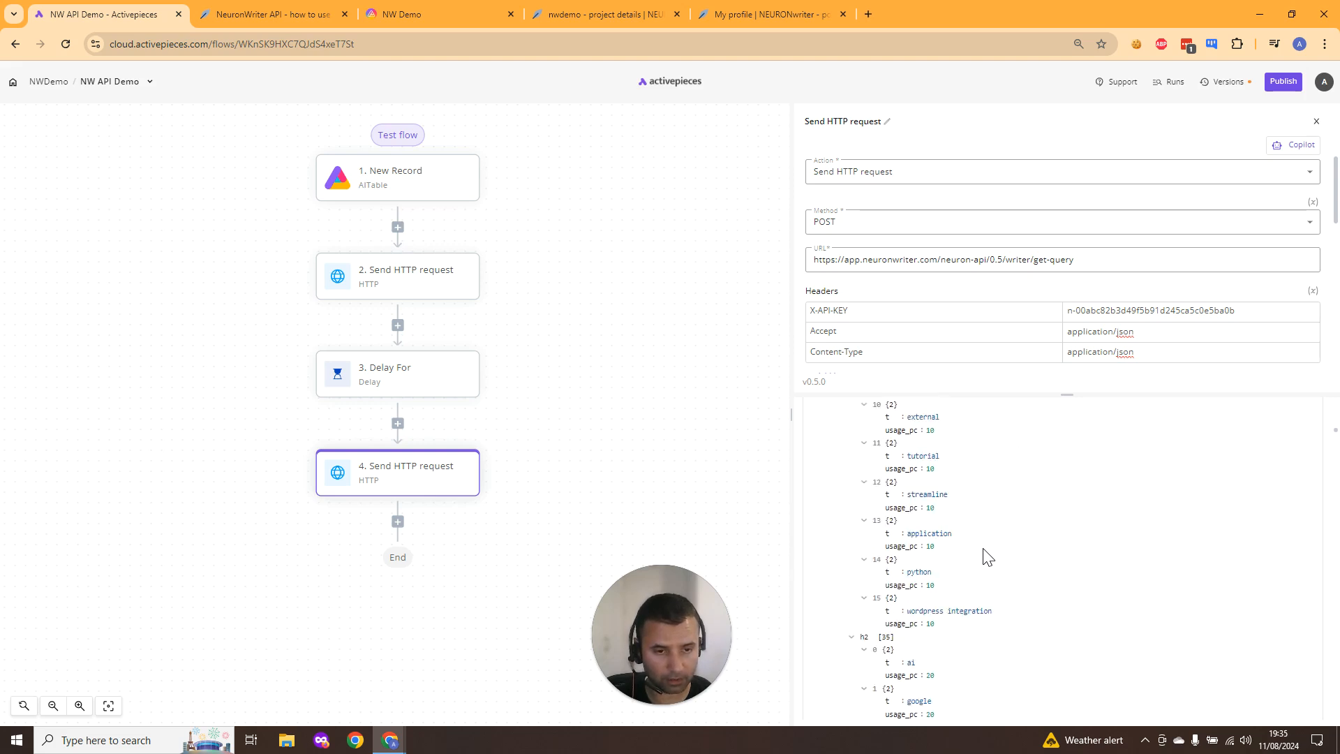
pyautogui.scroll(-1, 988, 556)
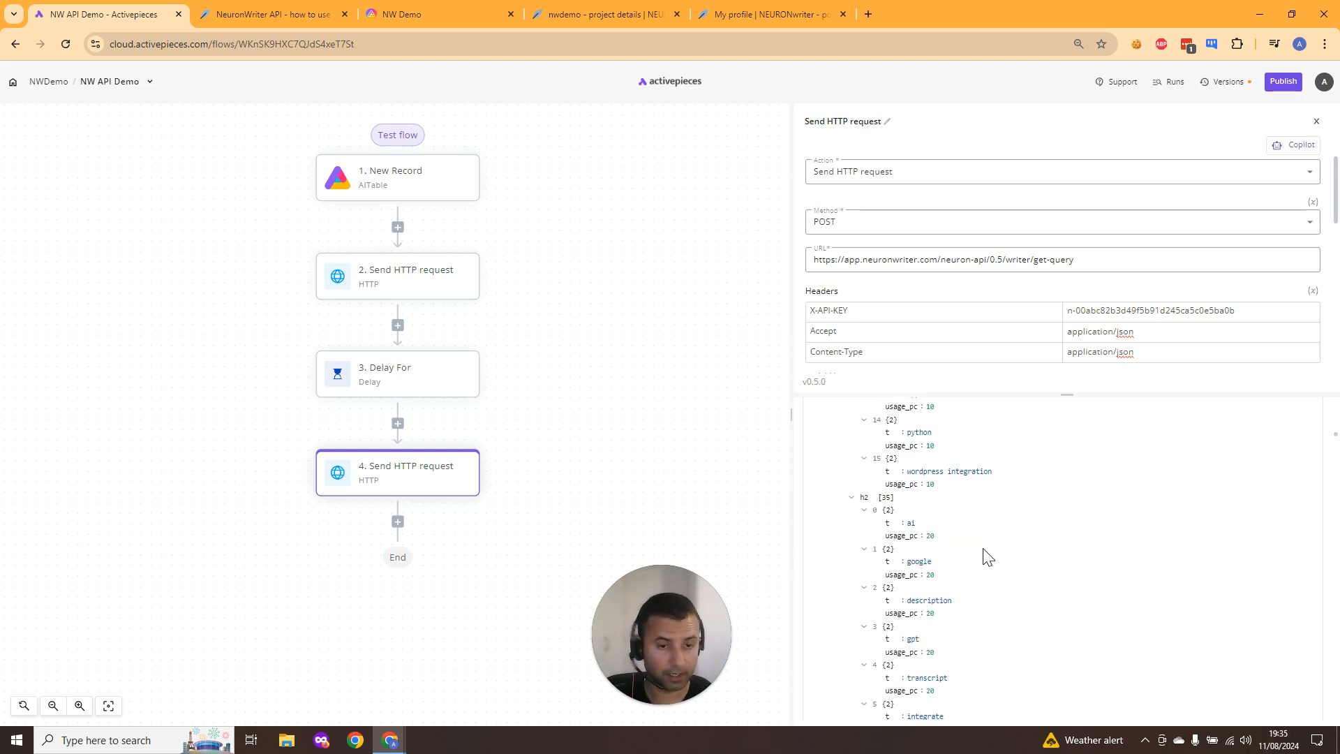
pyautogui.scroll(-1, 988, 556)
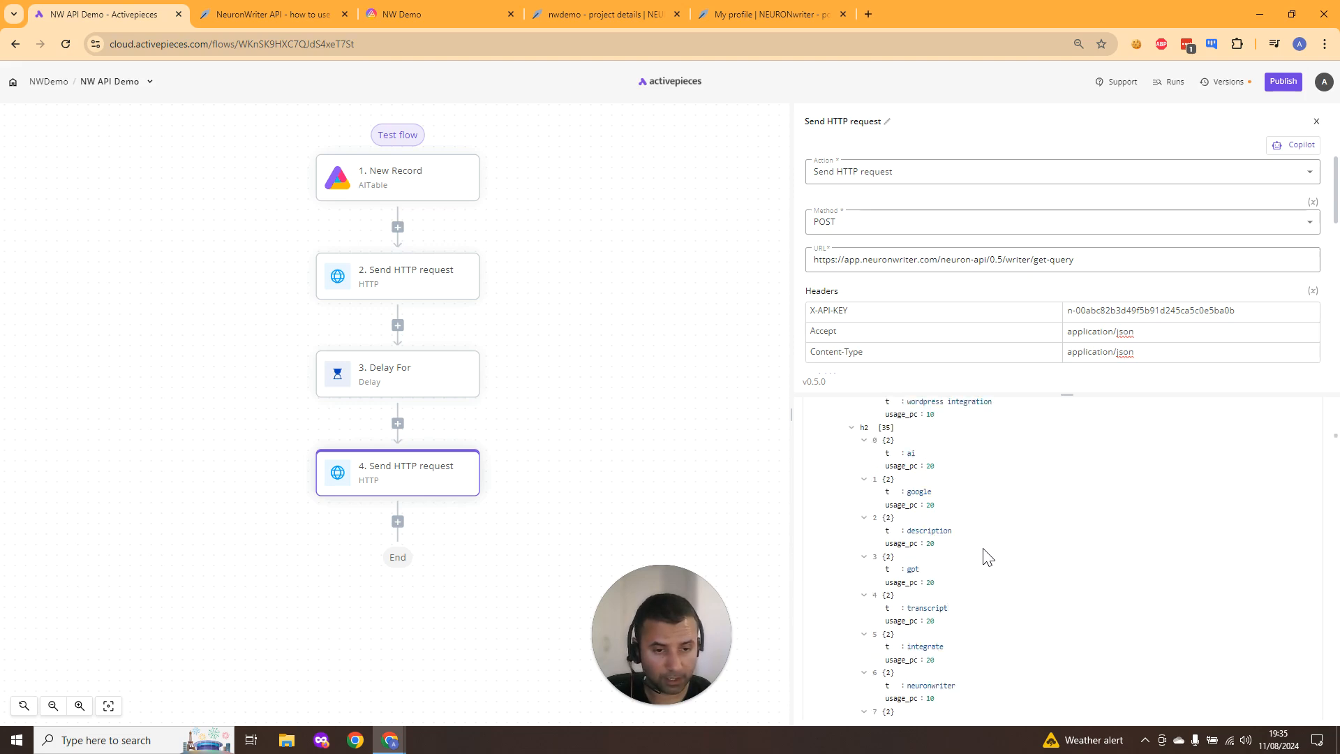
pyautogui.scroll(-2, 988, 556)
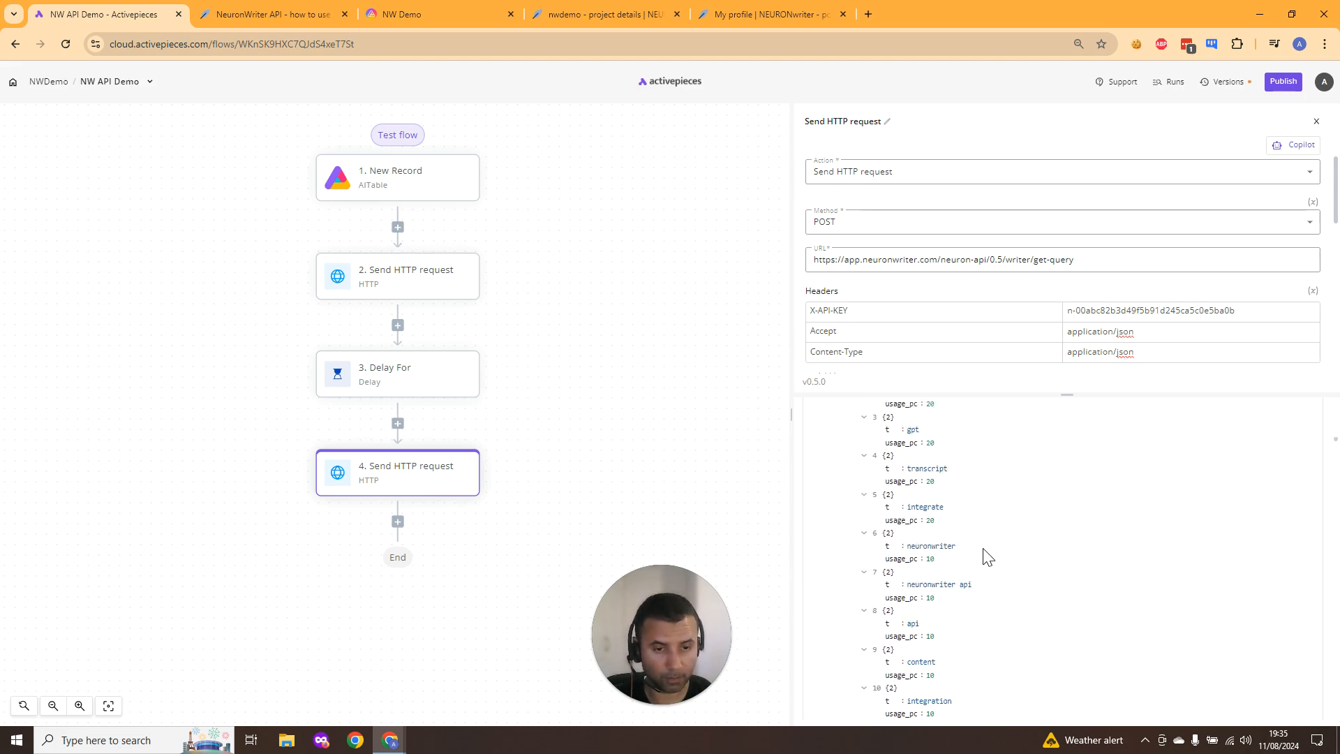
pyautogui.scroll(-3, 988, 557)
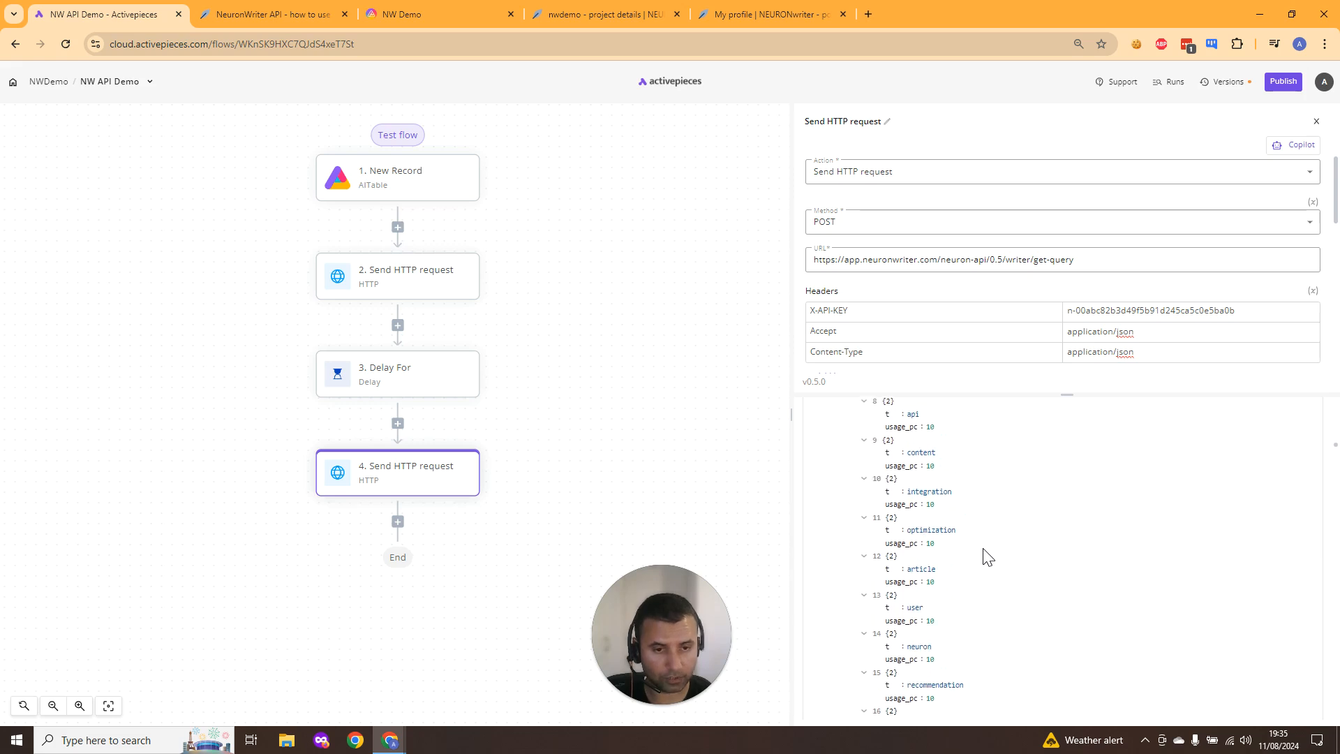
pyautogui.scroll(-6, 987, 556)
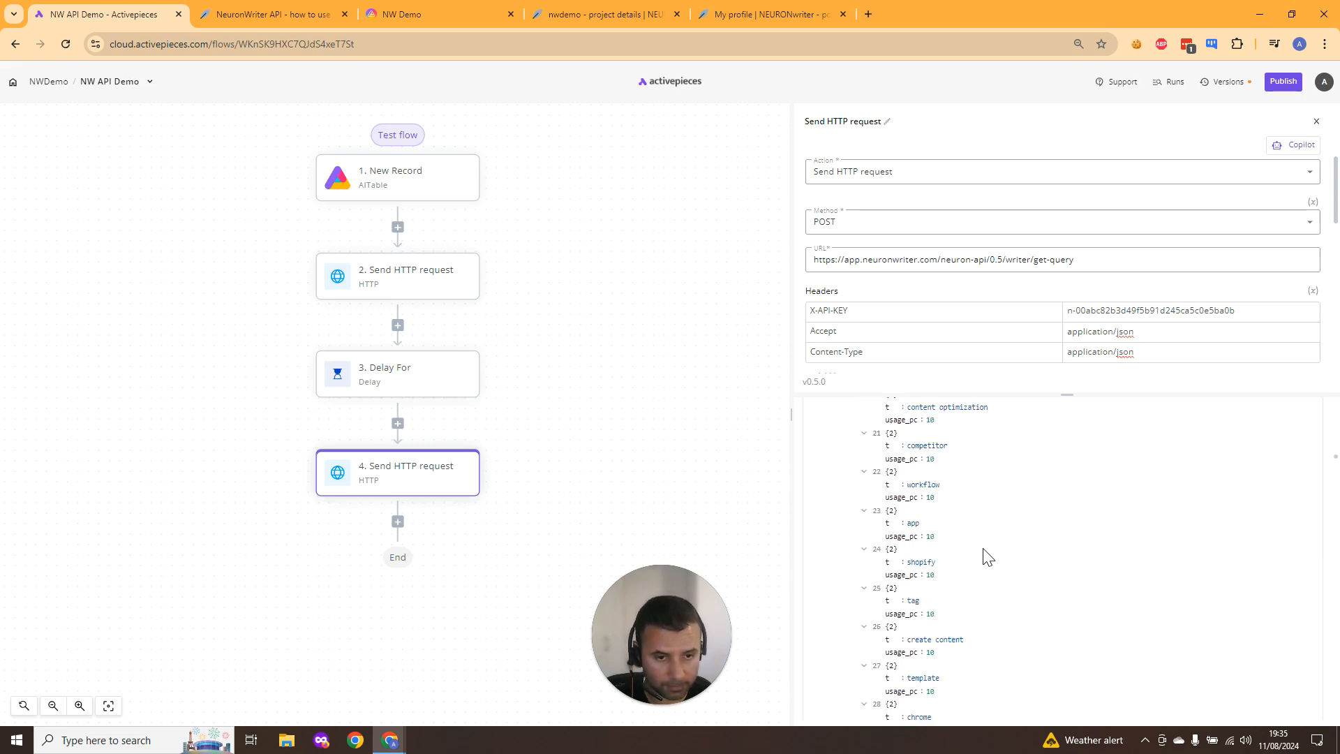
pyautogui.scroll(-8, 987, 556)
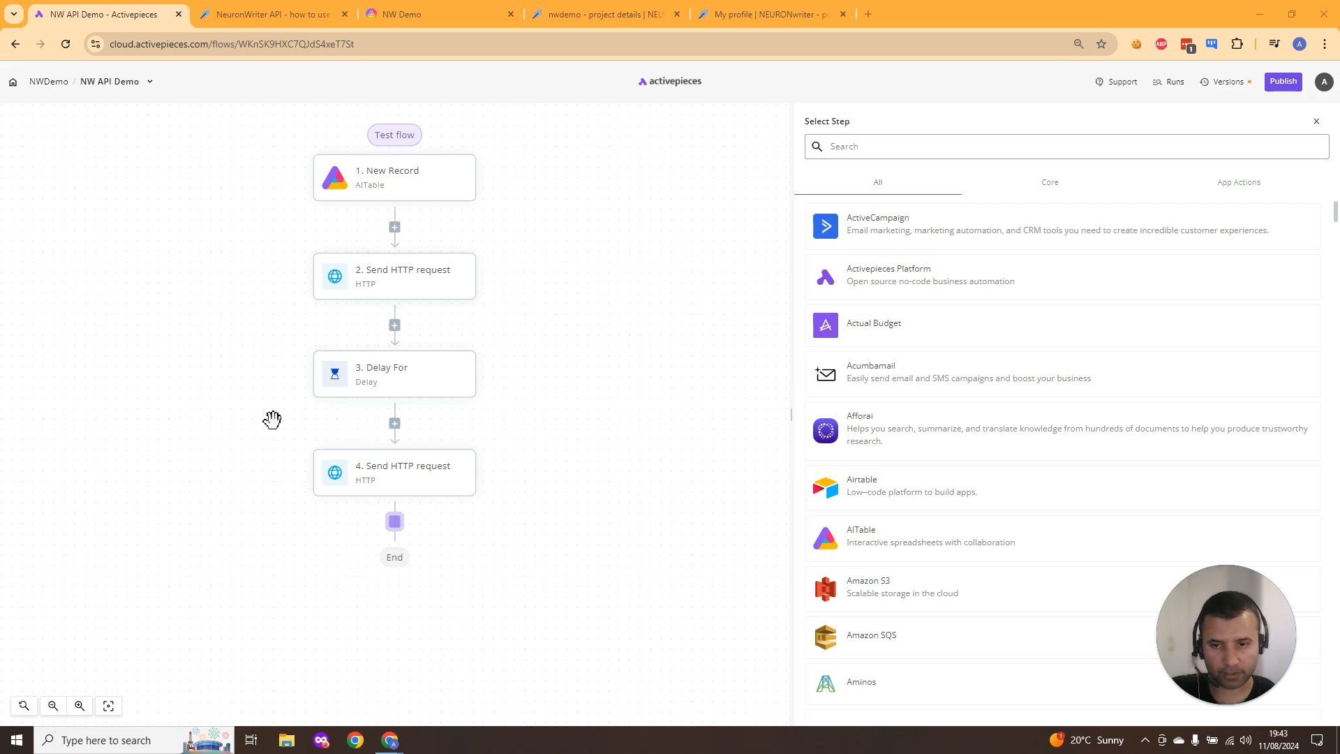
# - Add an AITable step after the fourth HTTP request
pyautogui.click(913, 150)
pyautogui.write('ait')
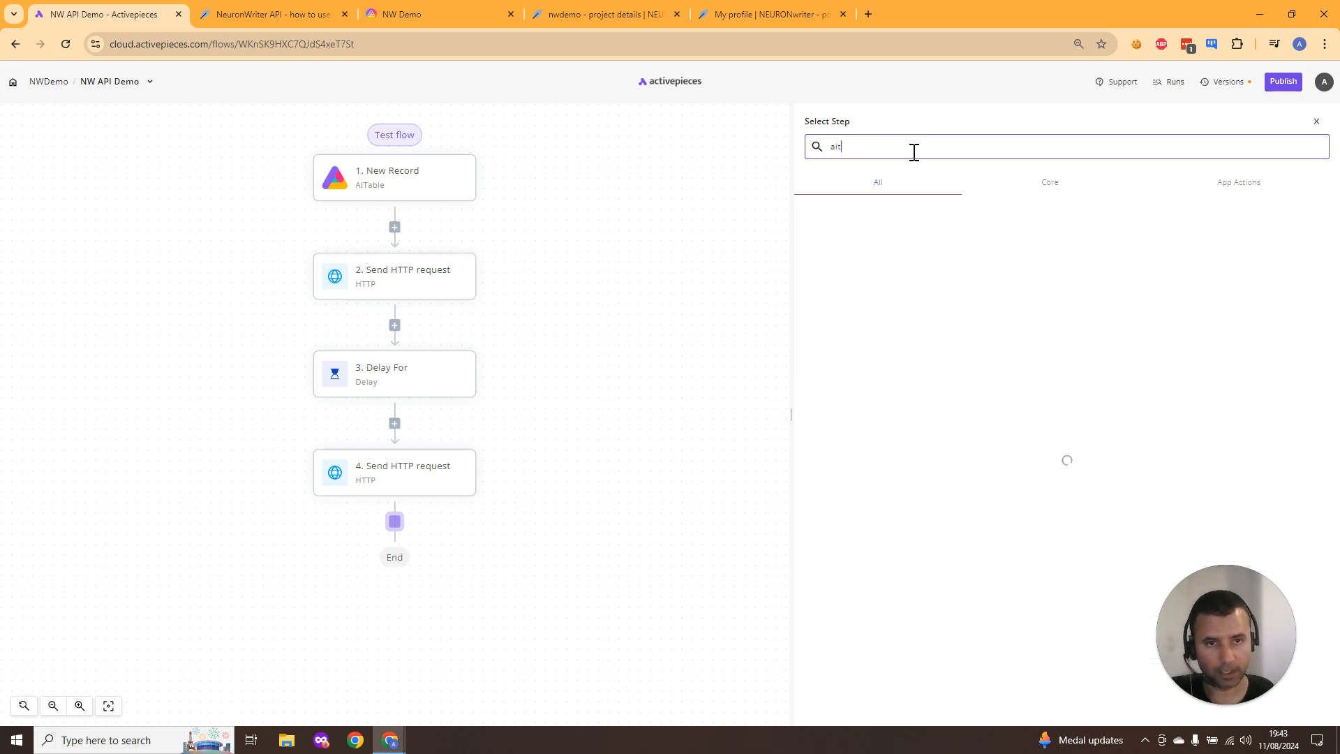
pyautogui.click(933, 224)
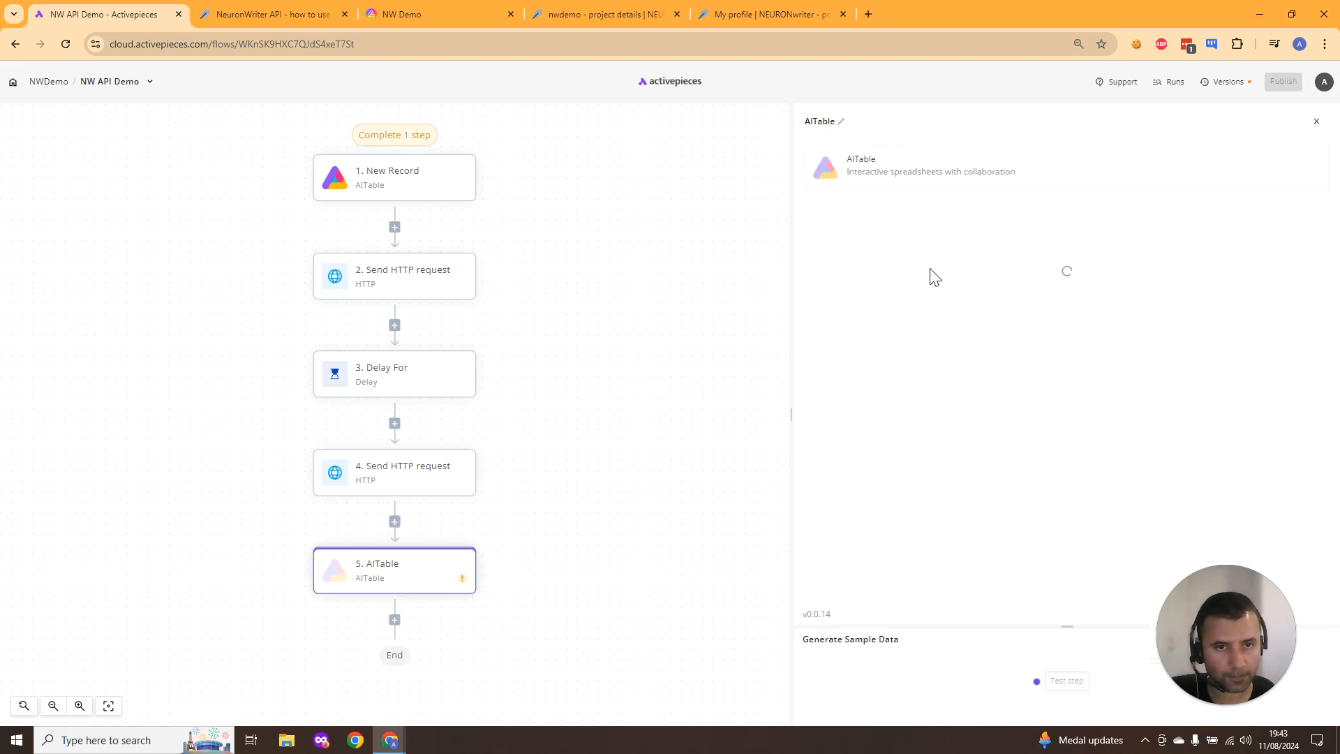
# - Set the AITable step's action to Update Record and use the apitable connection
pyautogui.click(949, 219)
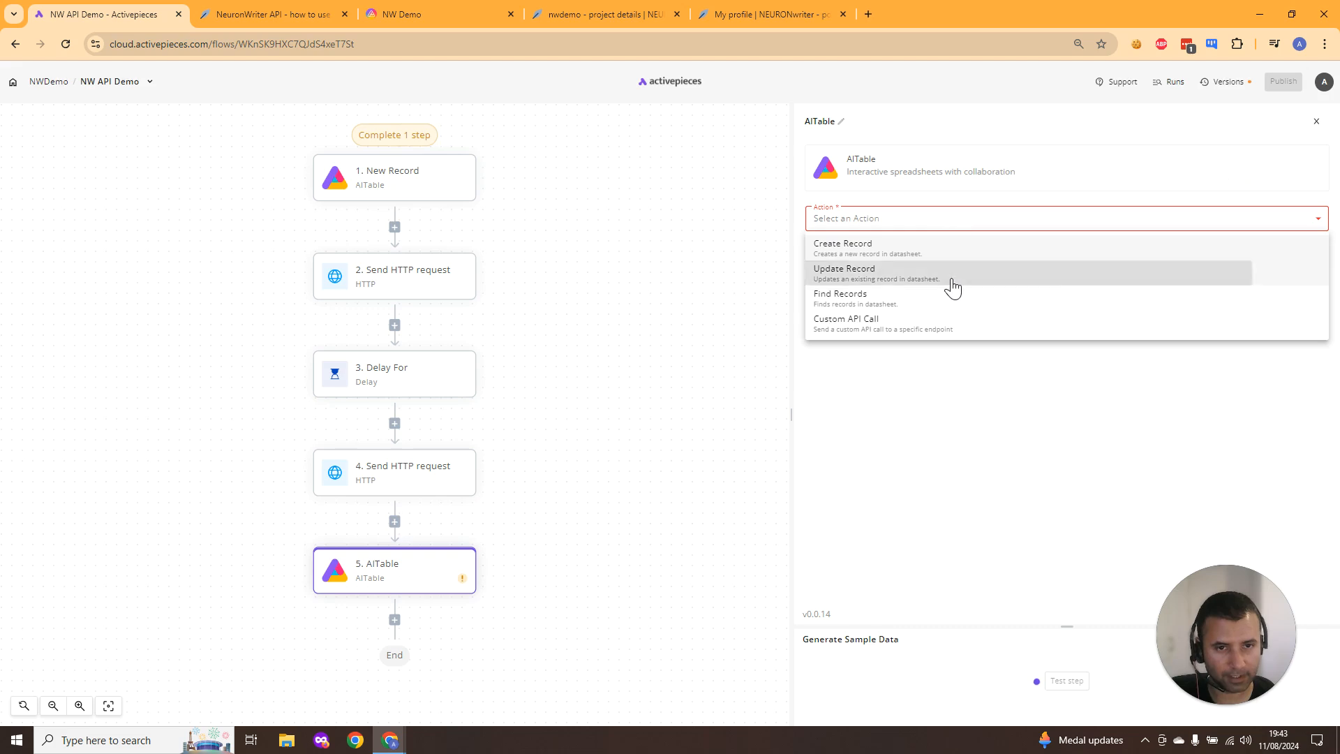
pyautogui.click(952, 273)
pyautogui.click(946, 274)
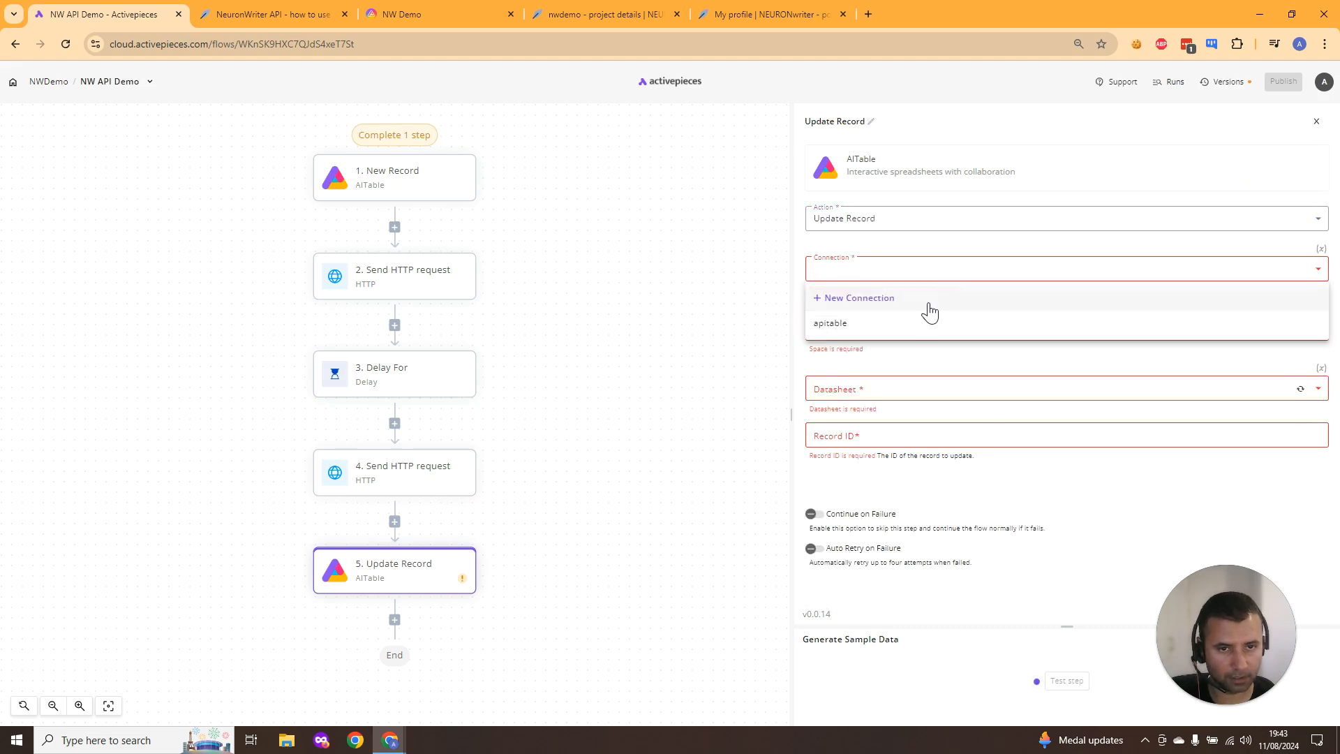
pyautogui.click(928, 323)
pyautogui.click(929, 326)
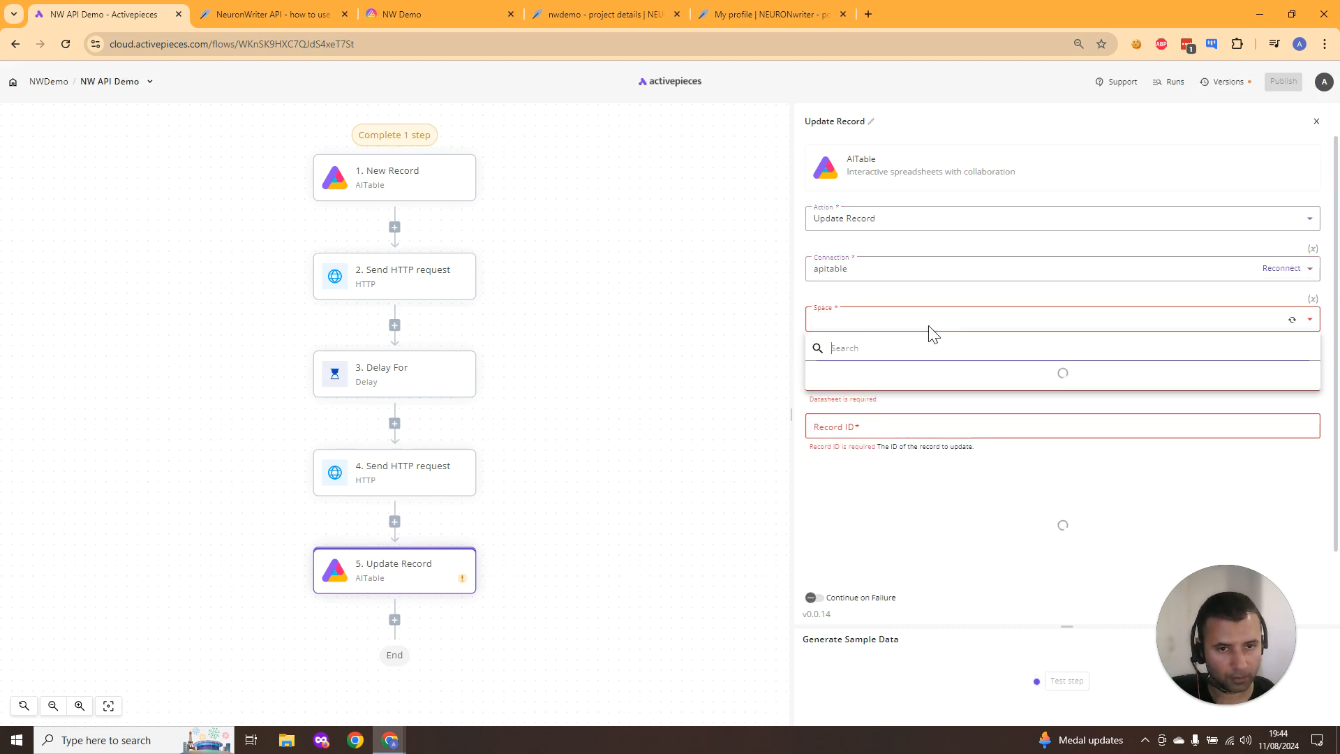
# - Choose Enterprise WorkSpace as the space and NW Demo as the datasheet
pyautogui.click(933, 382)
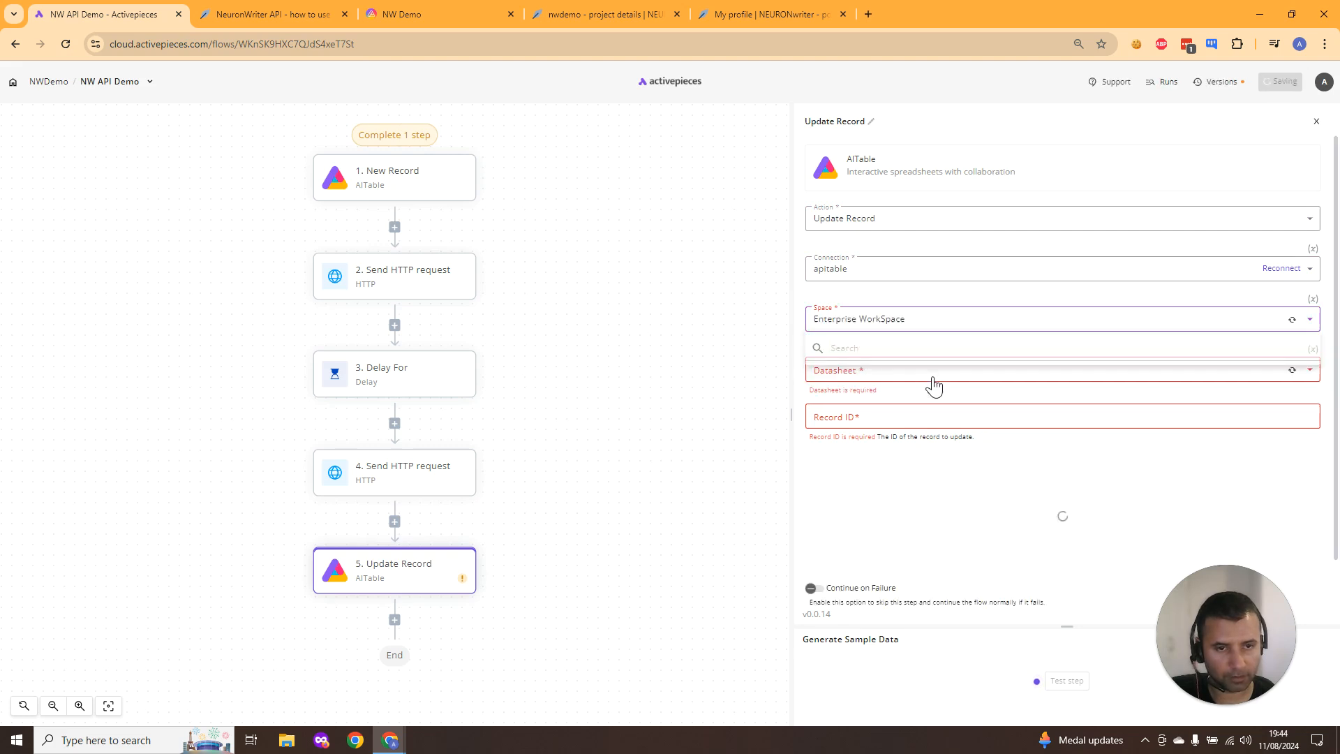
pyautogui.click(934, 381)
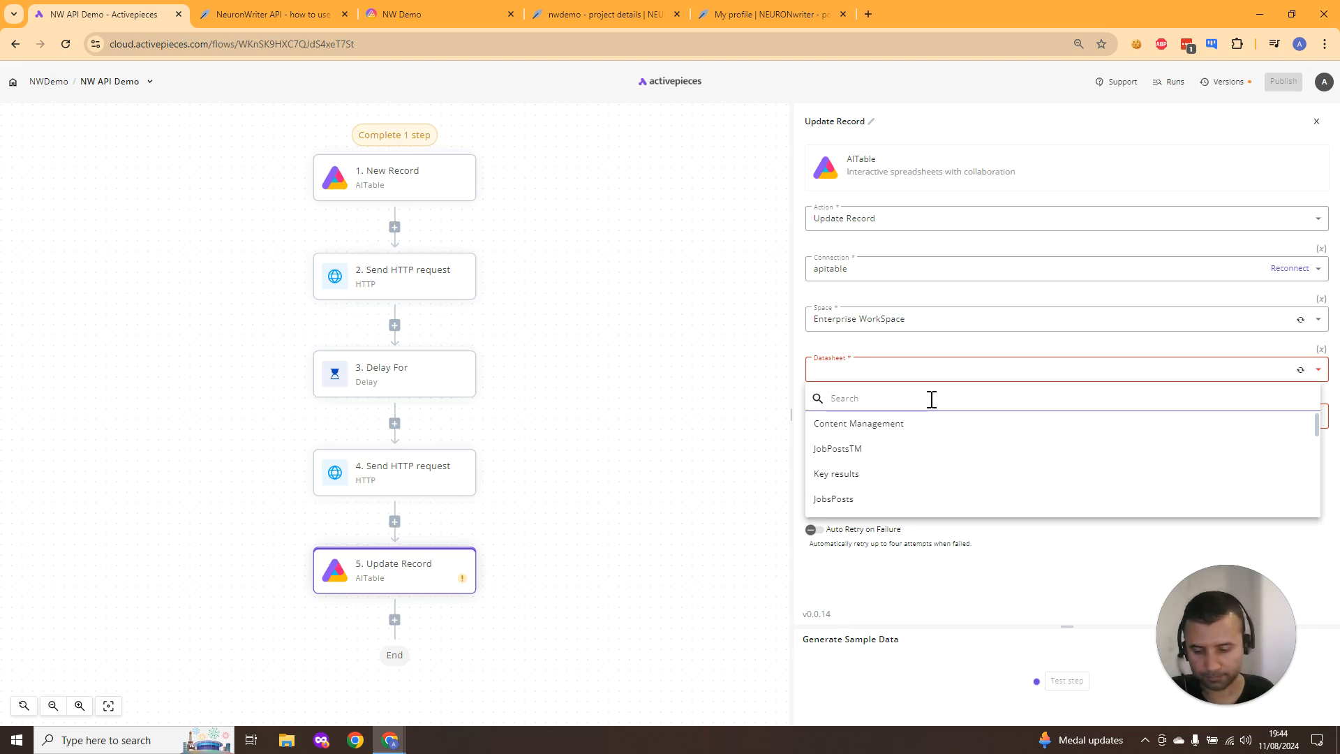
pyautogui.write('nw')
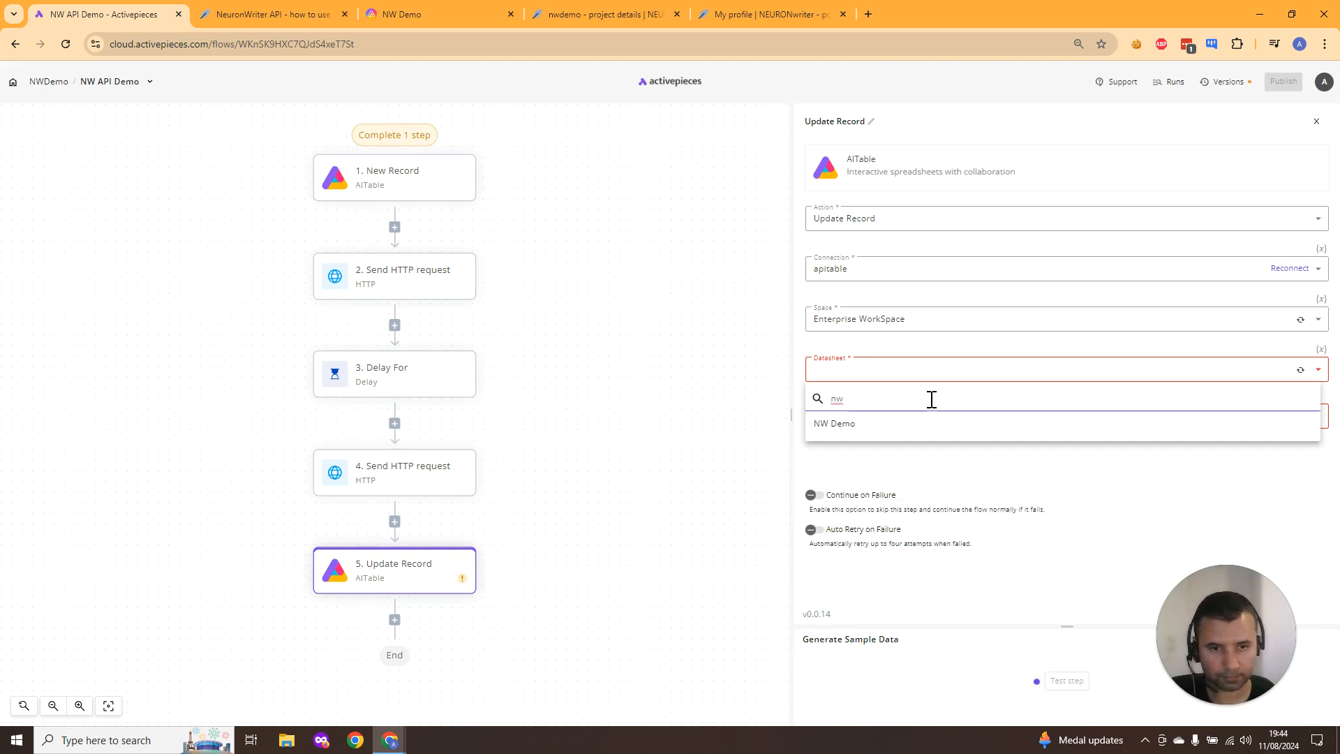
pyautogui.click(899, 425)
# - Set Record ID to the recordId from step 1's New Record trigger
pyautogui.click(920, 412)
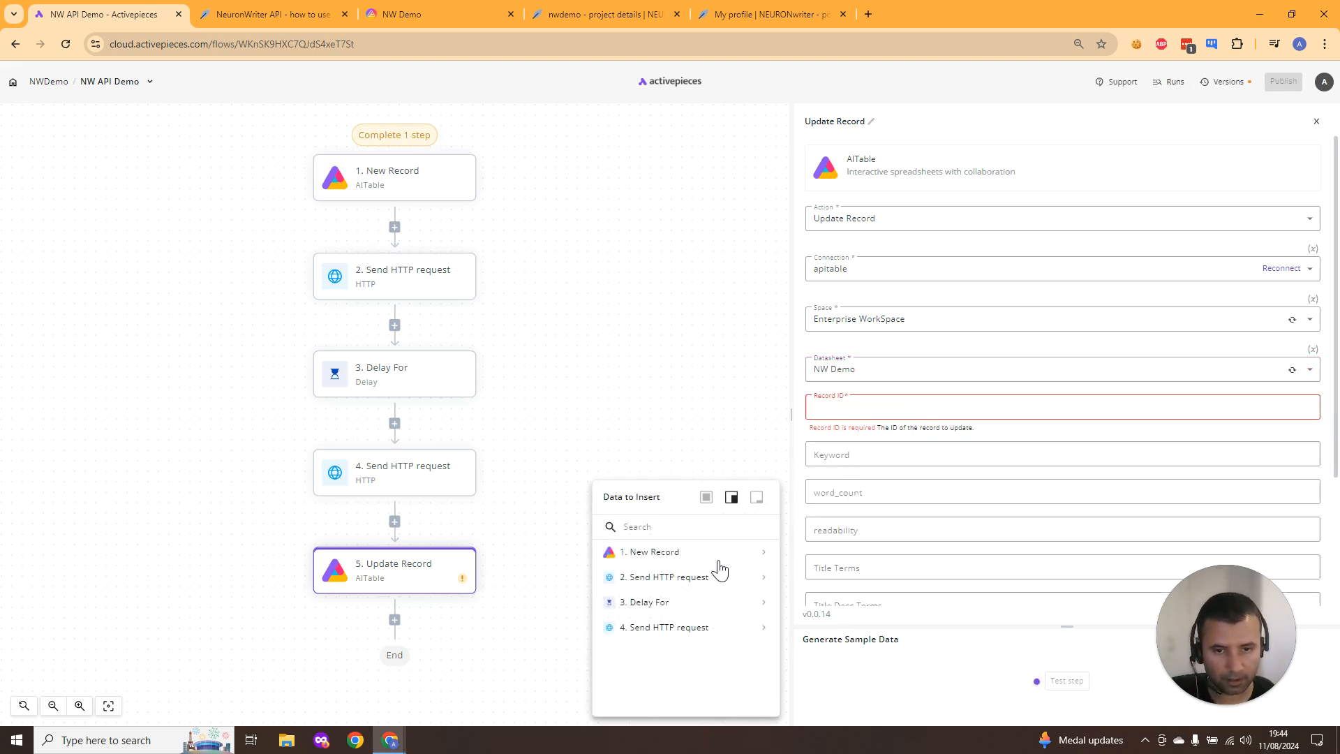
pyautogui.click(764, 553)
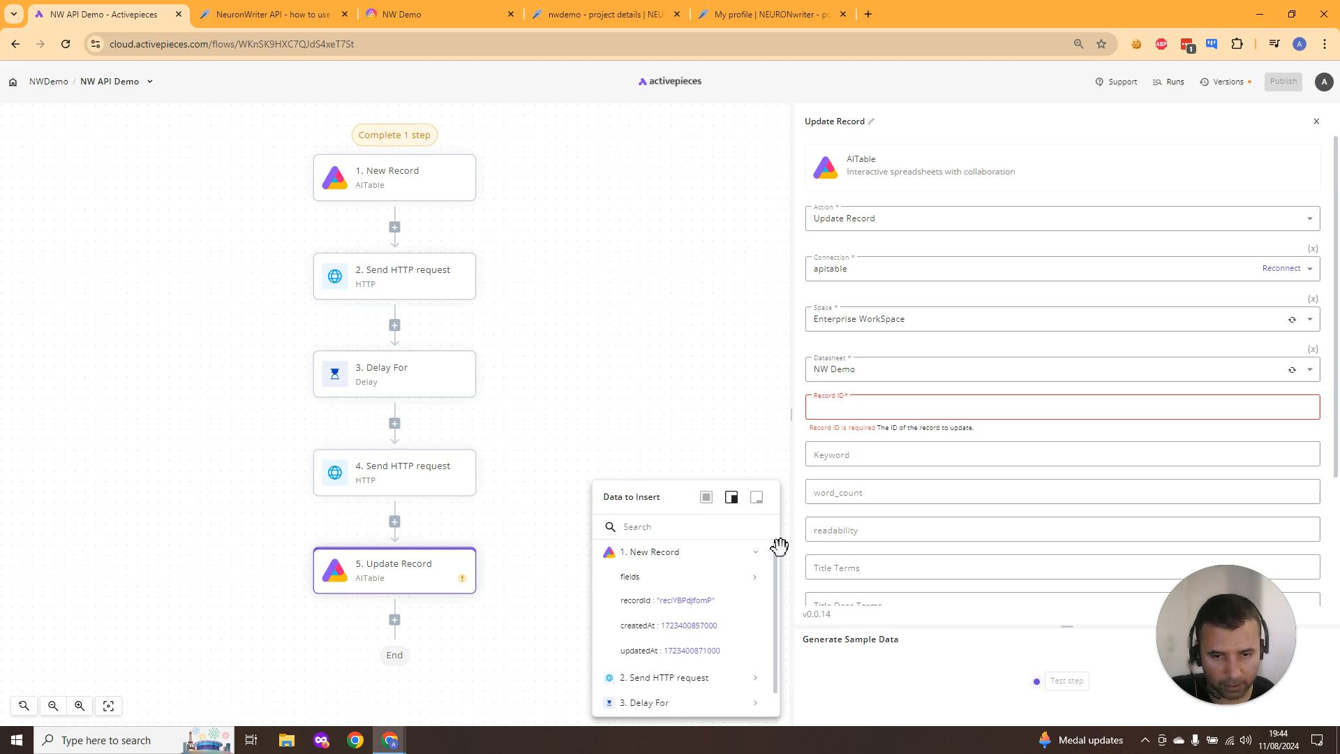
pyautogui.click(694, 601)
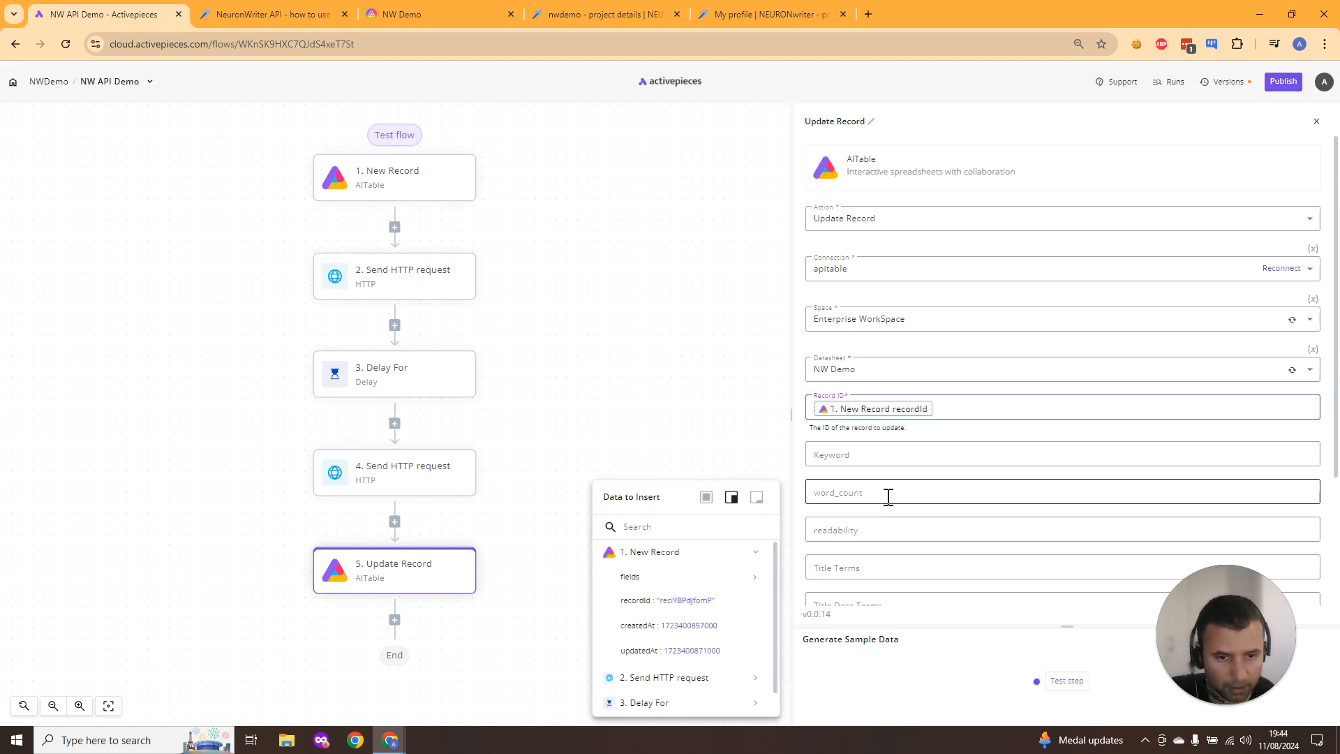
# - Fill the content_basic field with content_basic from step 4's response body terms_txt
pyautogui.scroll(-1, 889, 496)
pyautogui.scroll(-2, 897, 475)
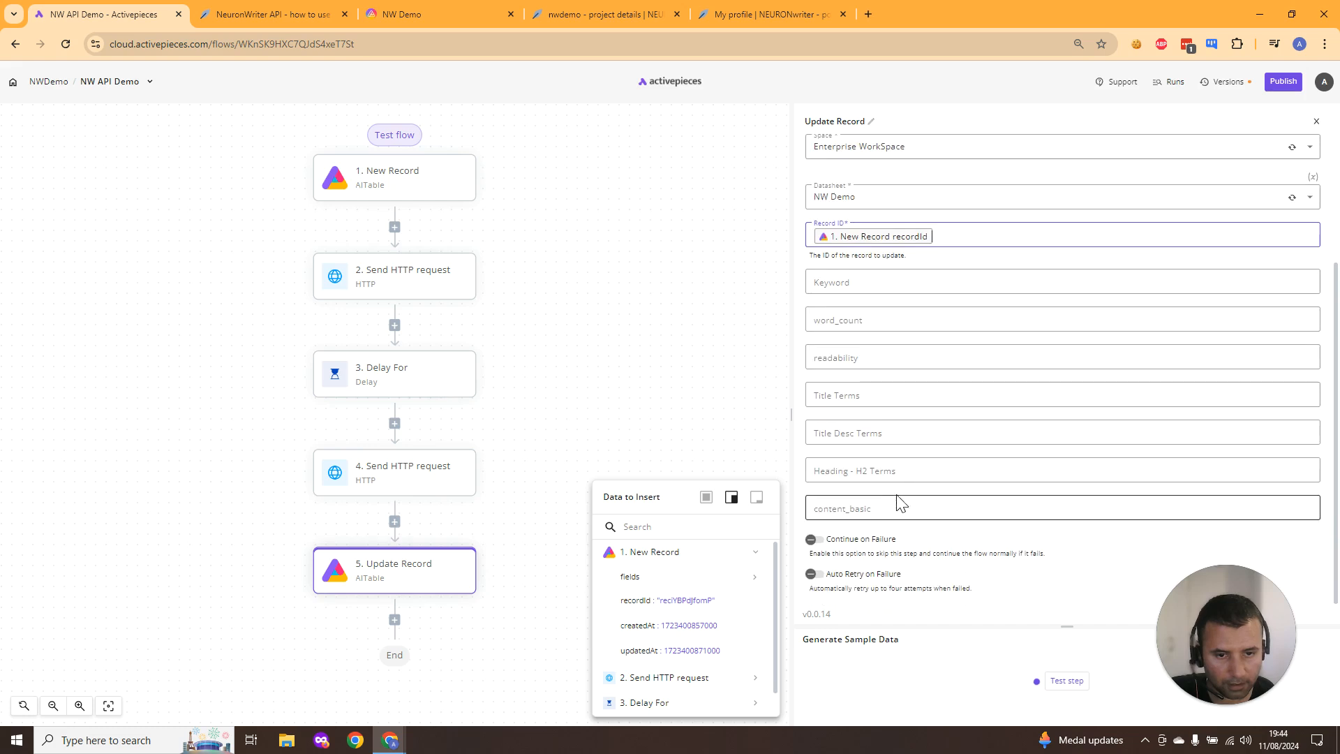
pyautogui.click(891, 511)
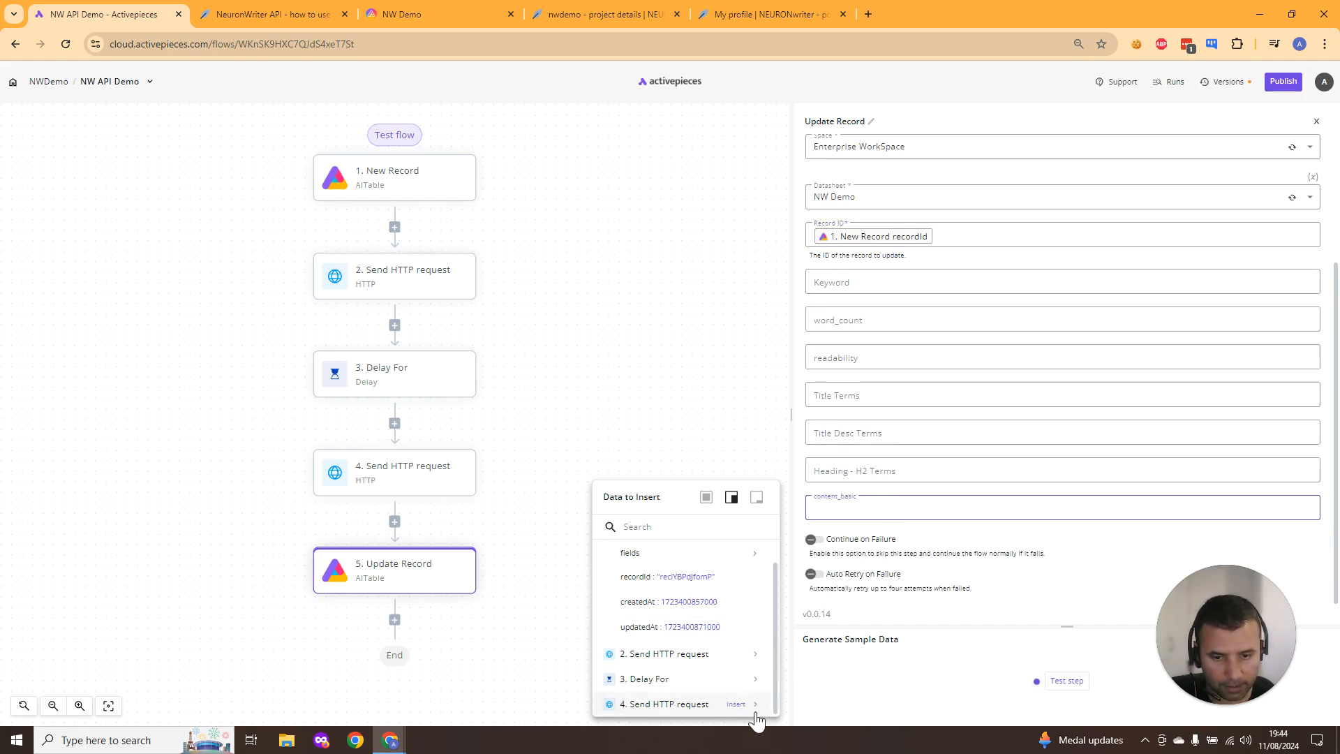
pyautogui.click(753, 704)
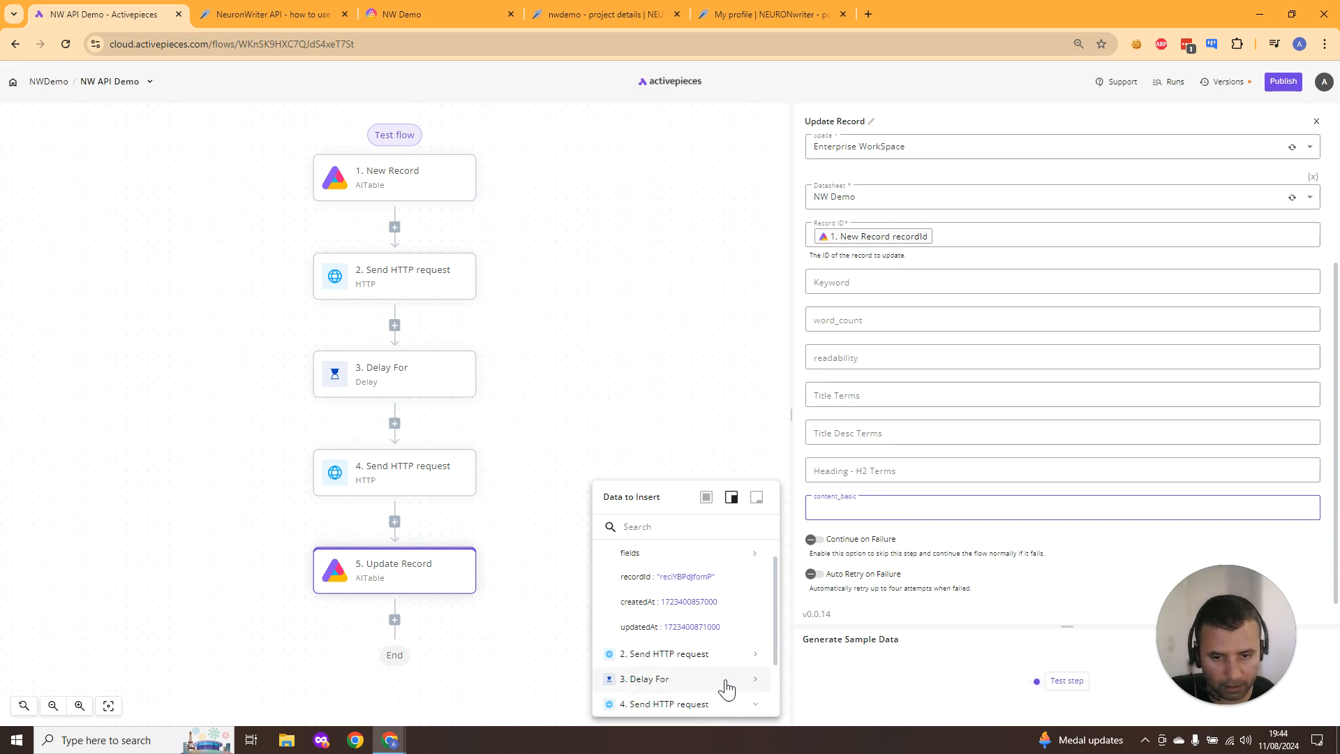
pyautogui.scroll(-2, 727, 684)
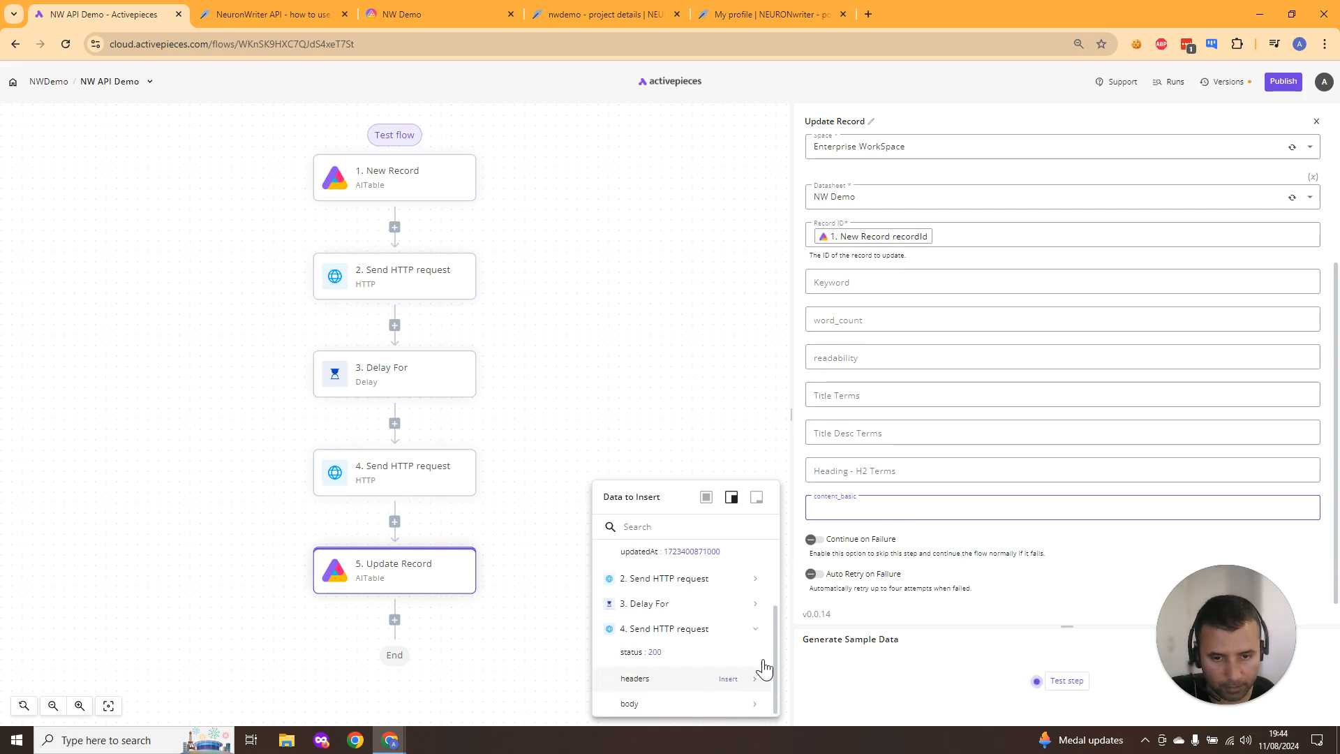
pyautogui.click(754, 704)
pyautogui.scroll(-3, 736, 659)
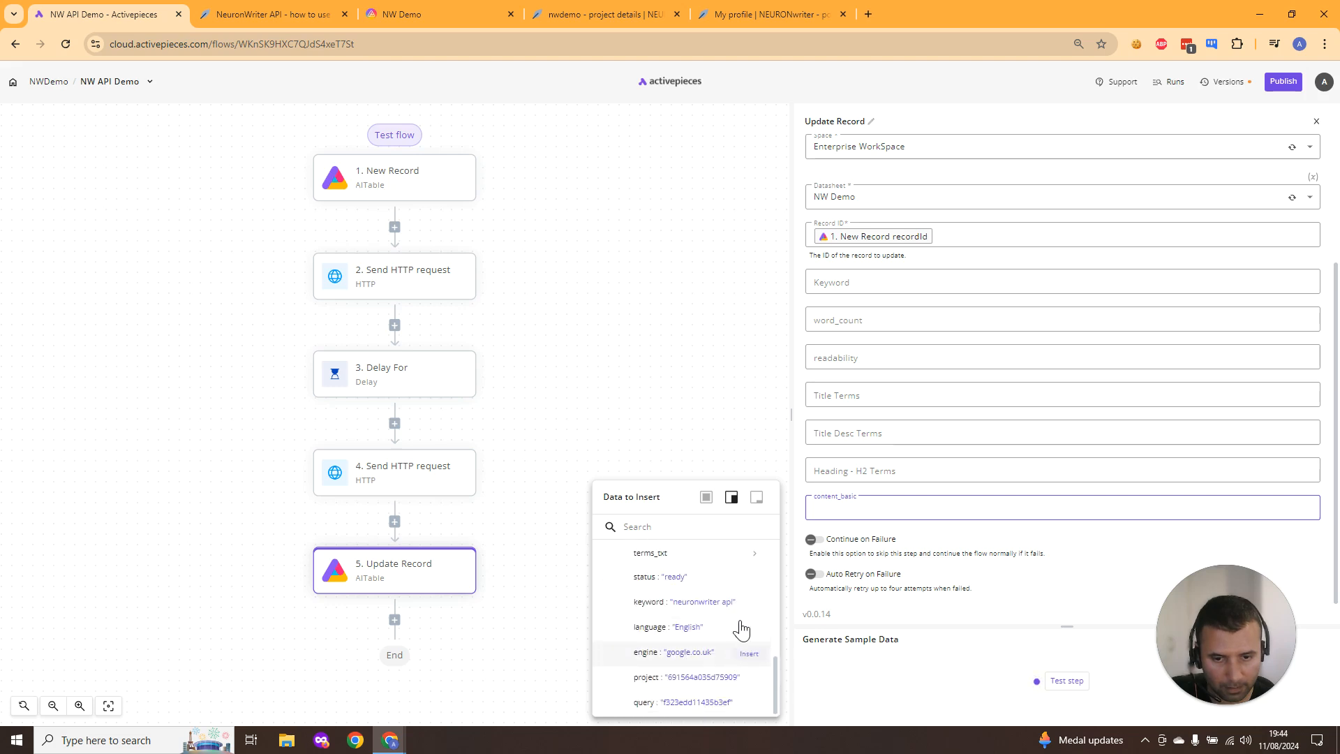
pyautogui.scroll(2, 738, 635)
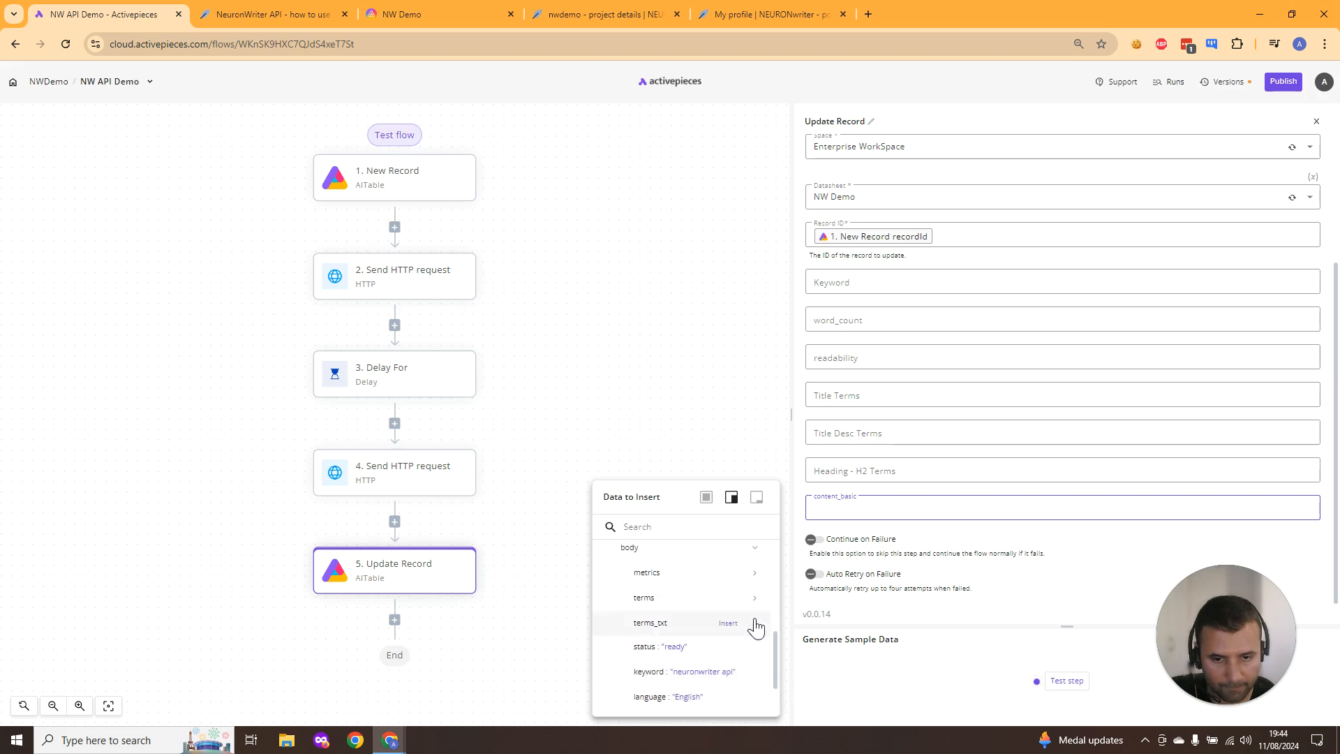
pyautogui.click(756, 626)
pyautogui.scroll(-3, 718, 642)
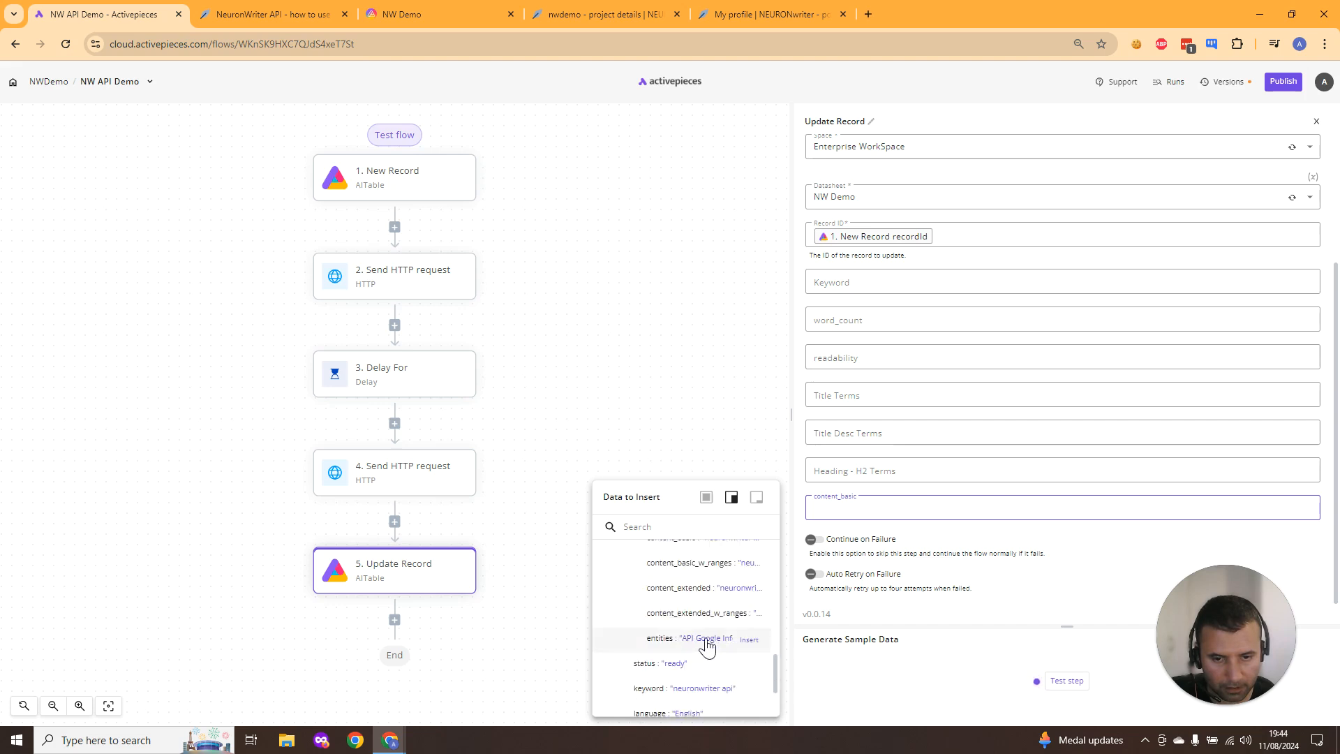
pyautogui.scroll(2, 682, 639)
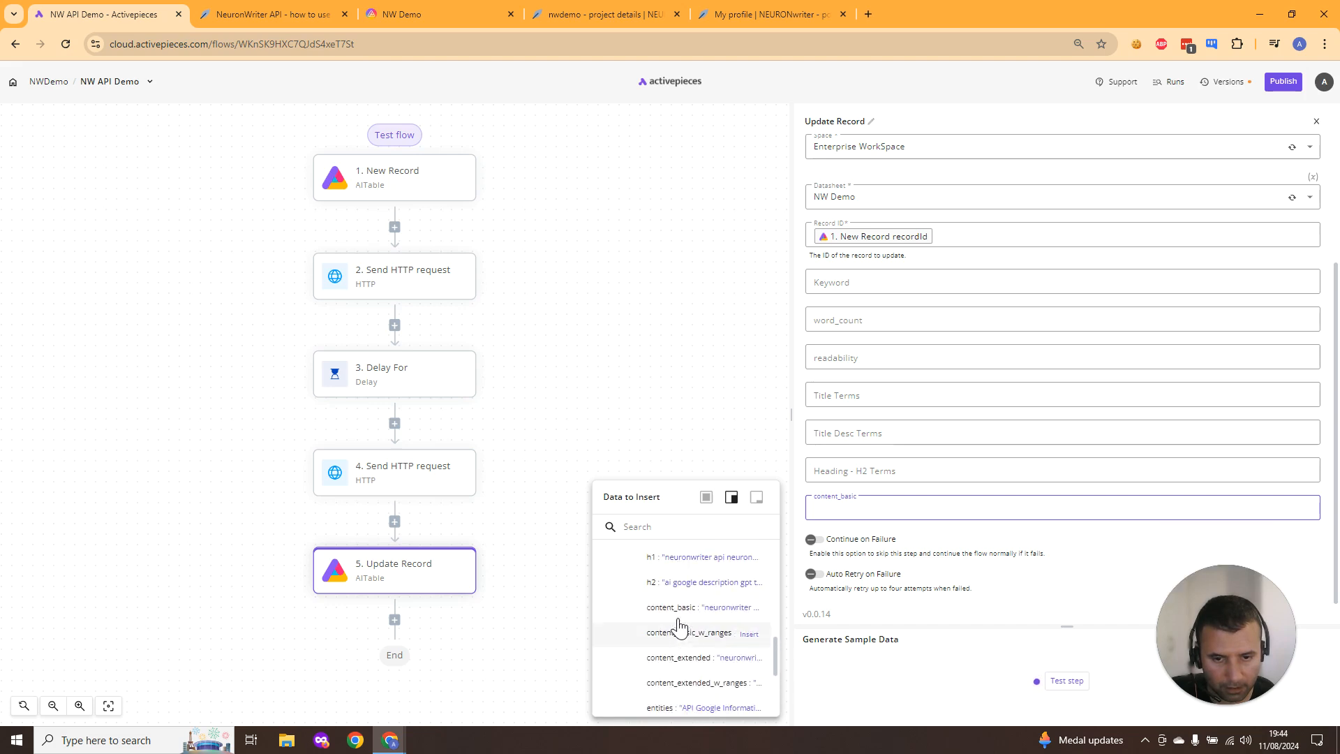
pyautogui.click(672, 609)
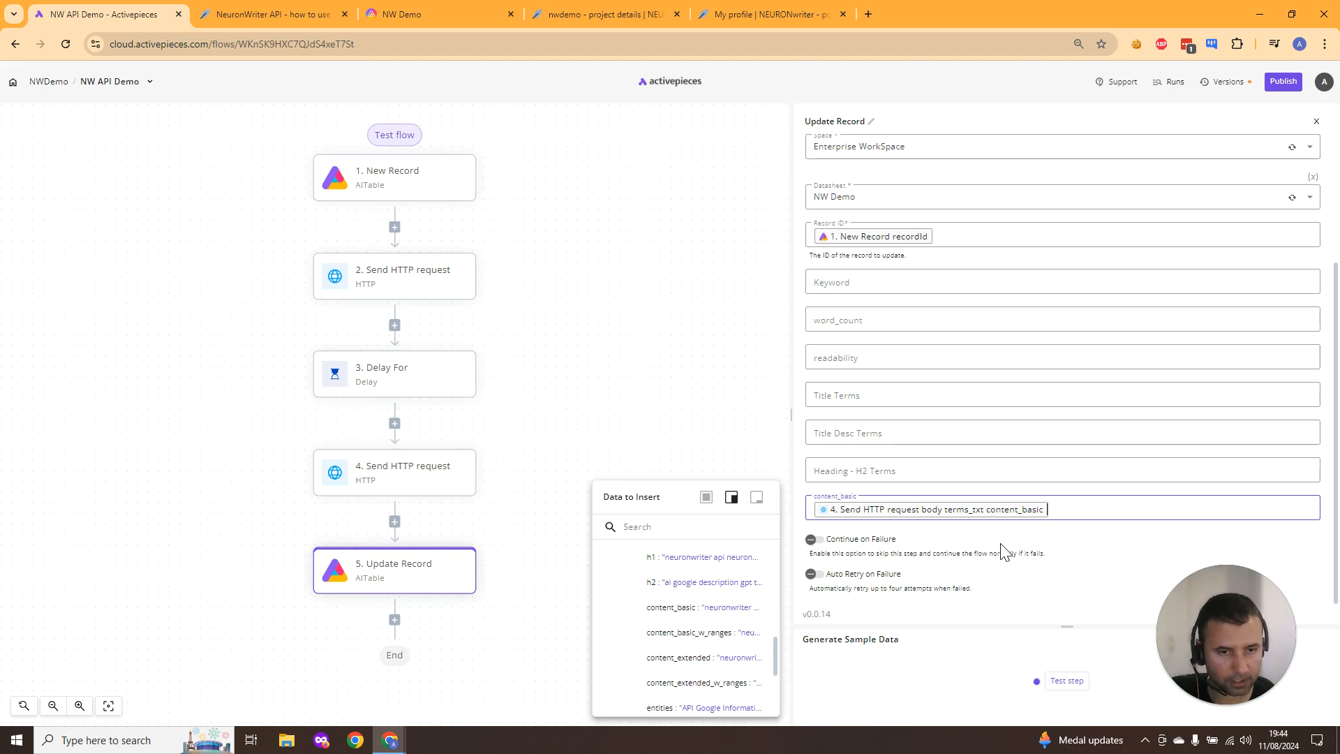
# - Test the Update Record step and publish the flow
pyautogui.click(1066, 681)
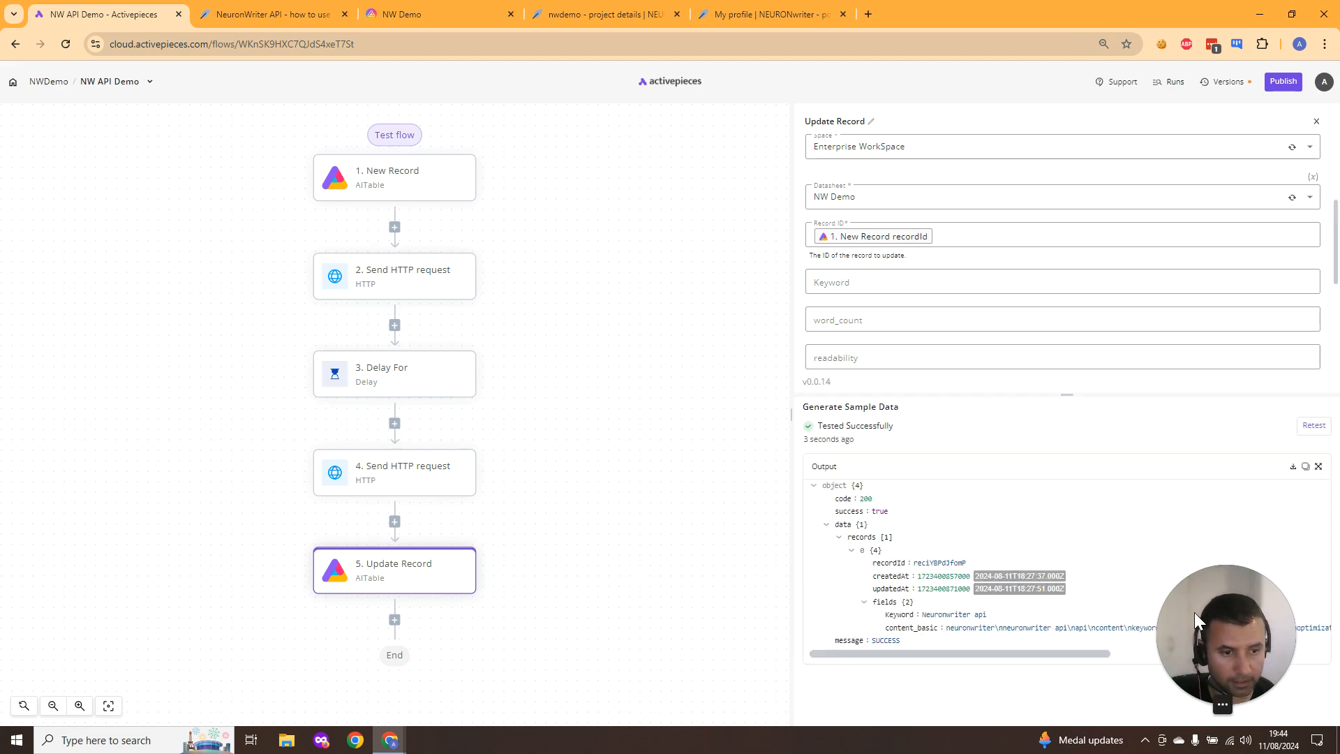
pyautogui.moveTo(1195, 613); pyautogui.dragTo(594, 581)
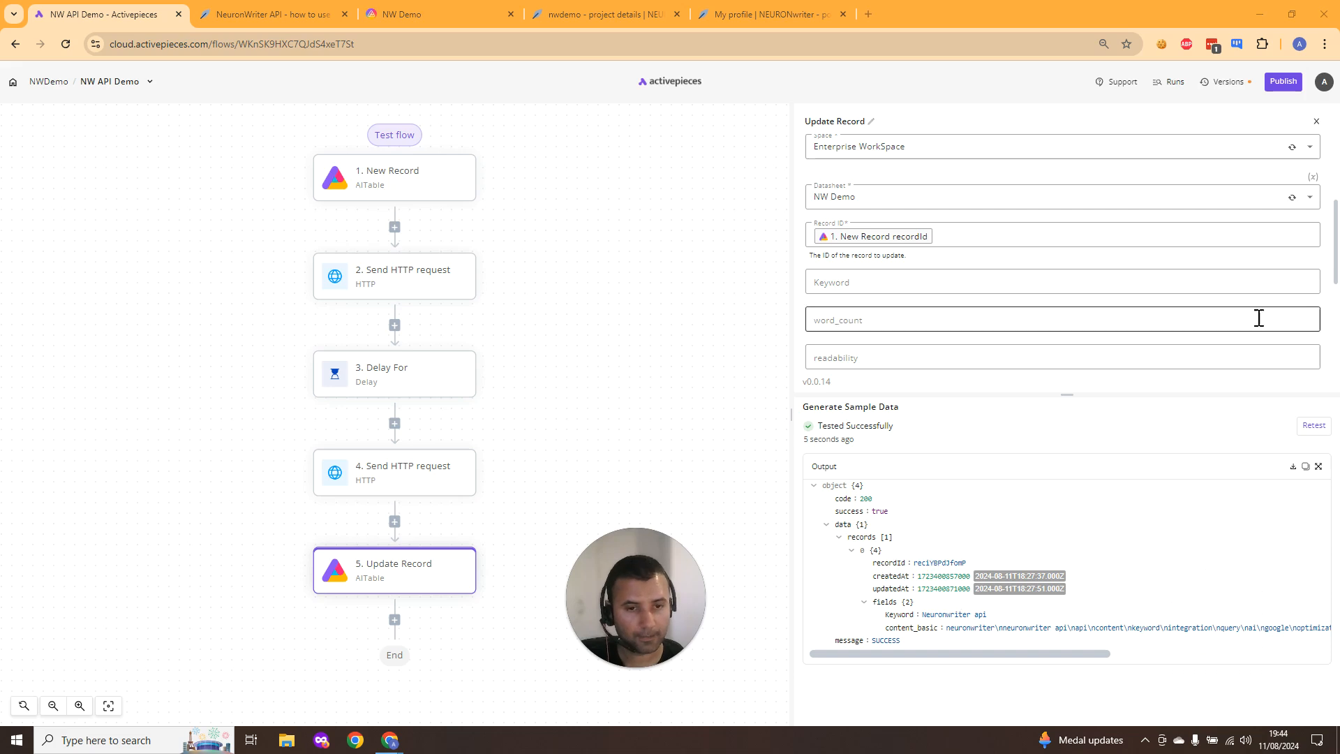
pyautogui.click(1279, 83)
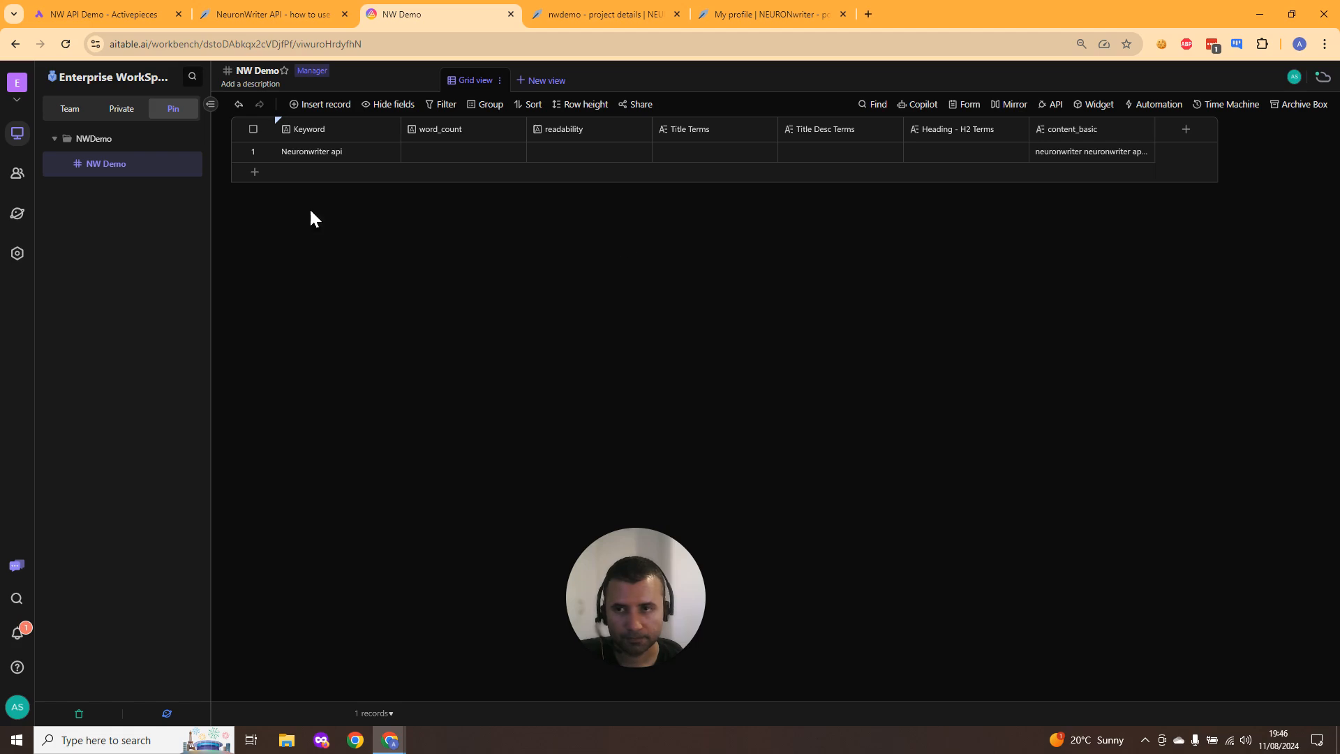
# - Switch to the NW Demo datasheet tab and inspect the record's content_basic cell
pyautogui.click(105, 13)
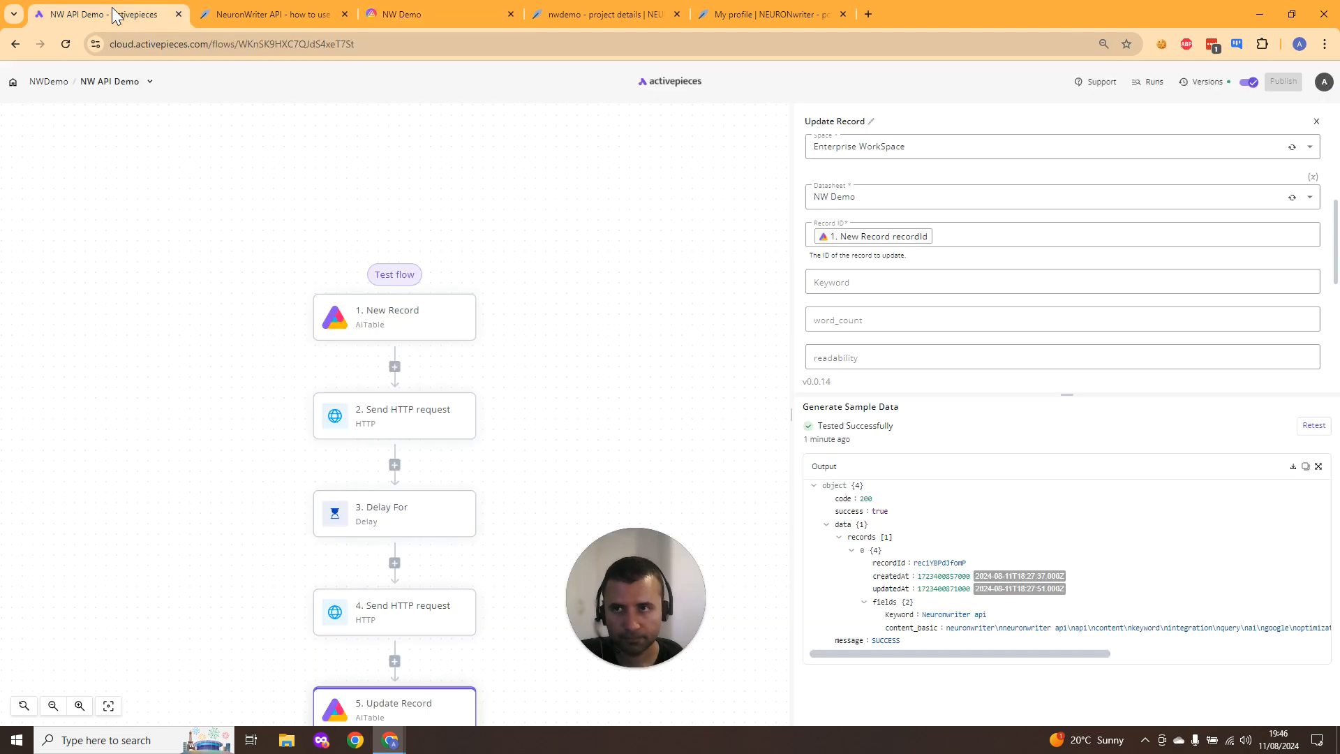
pyautogui.click(446, 10)
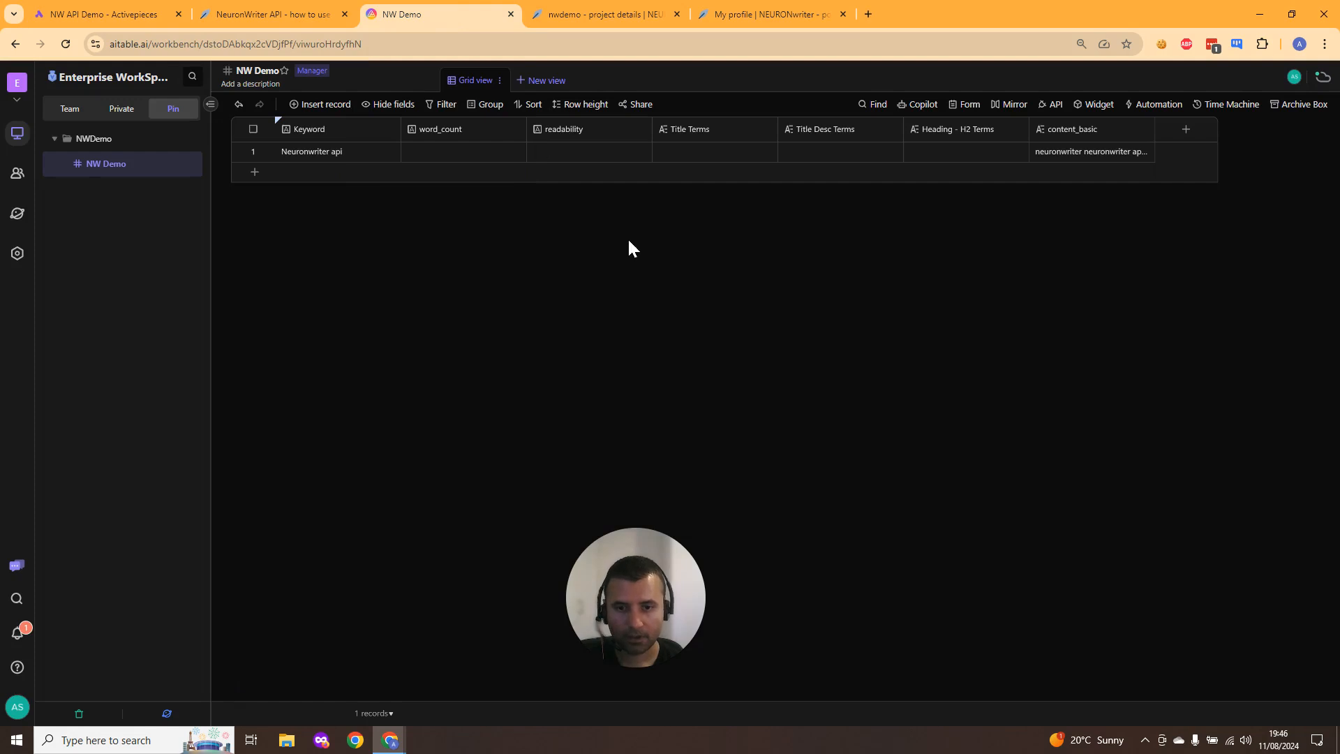
pyautogui.click(1098, 150)
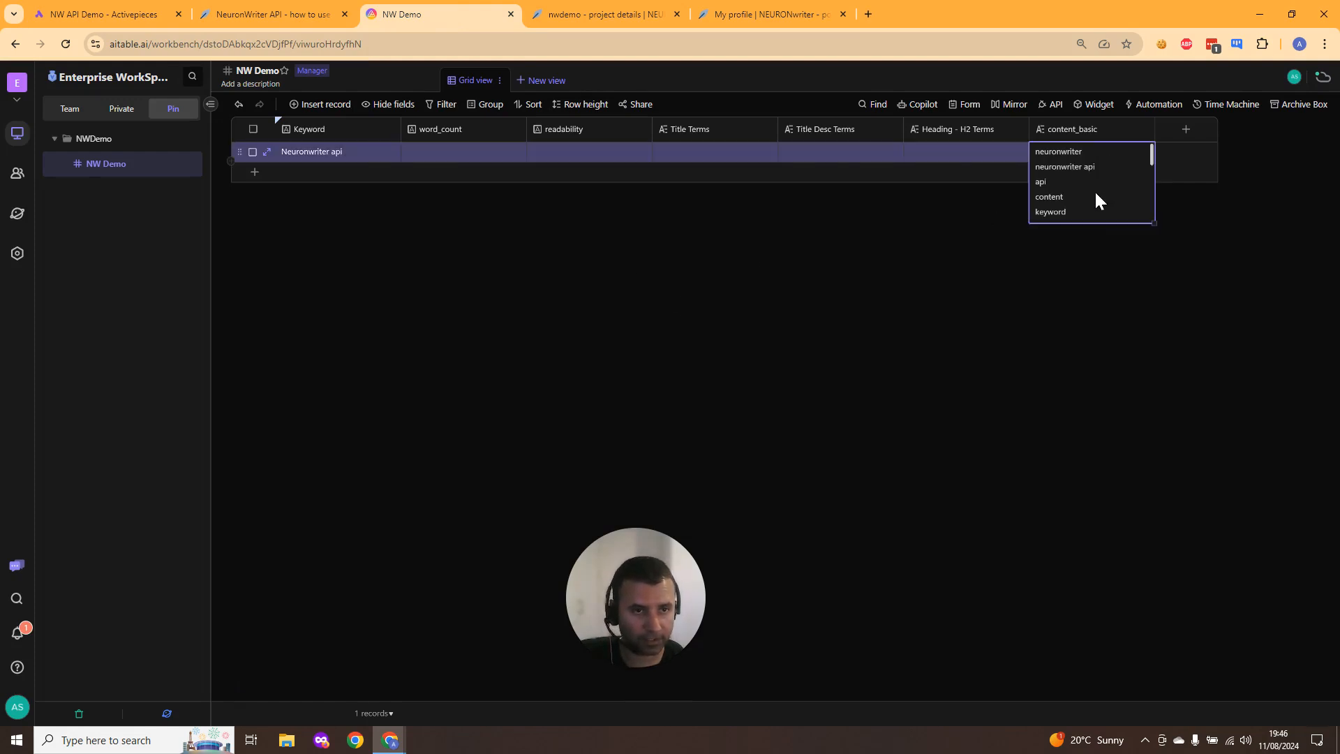
pyautogui.scroll(-5, 1096, 194)
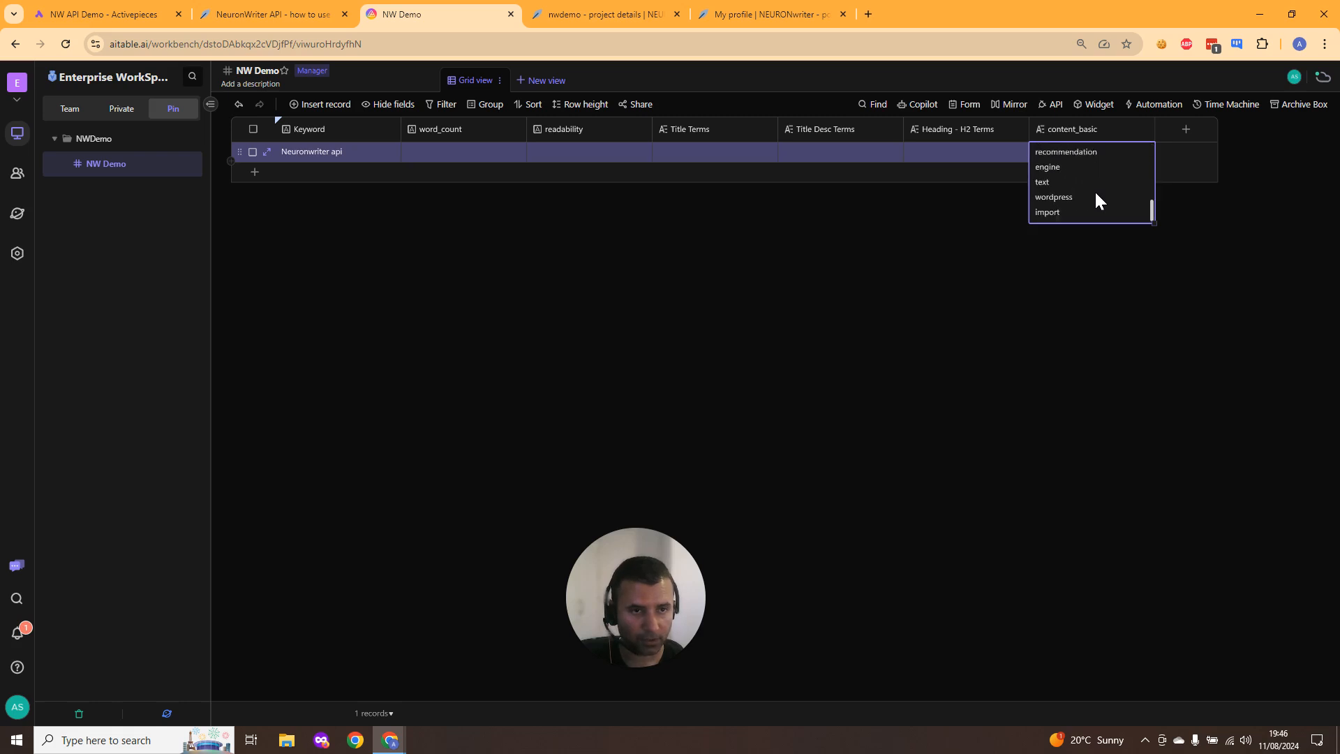
pyautogui.scroll(5, 1096, 196)
pyautogui.click(821, 260)
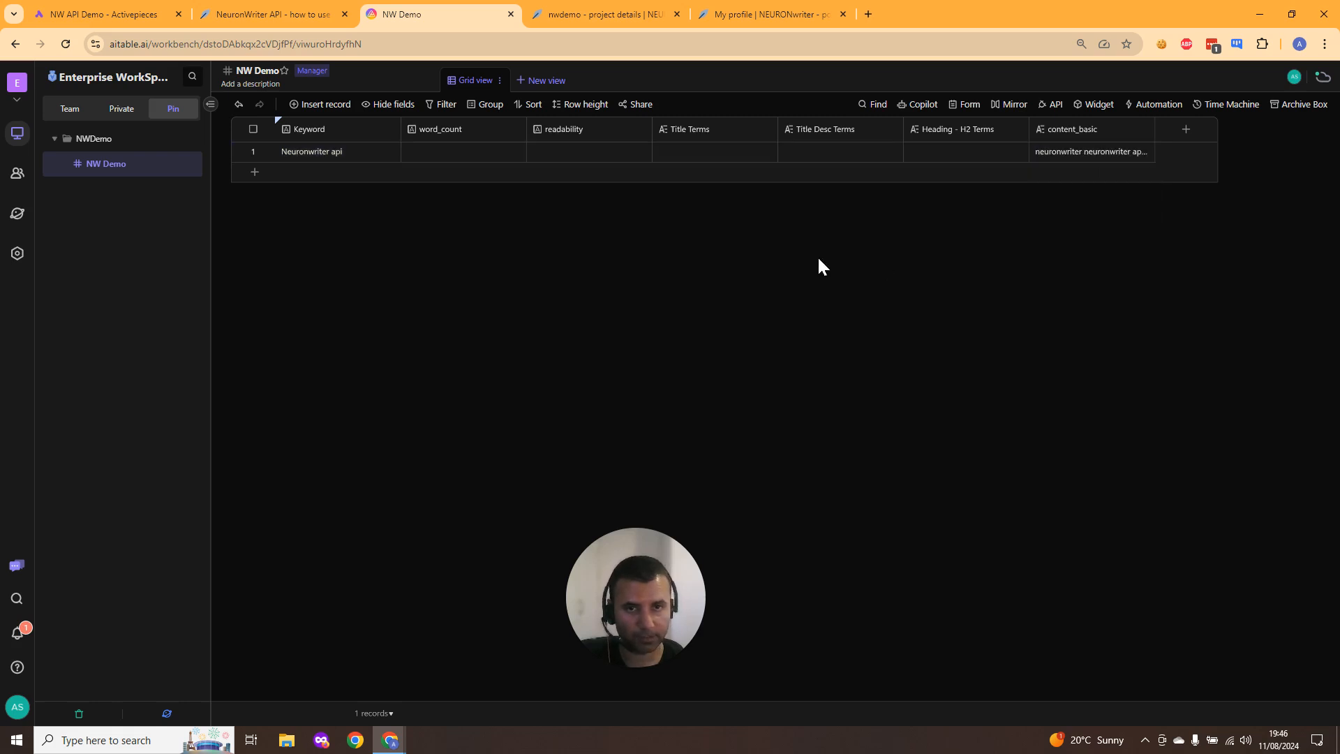